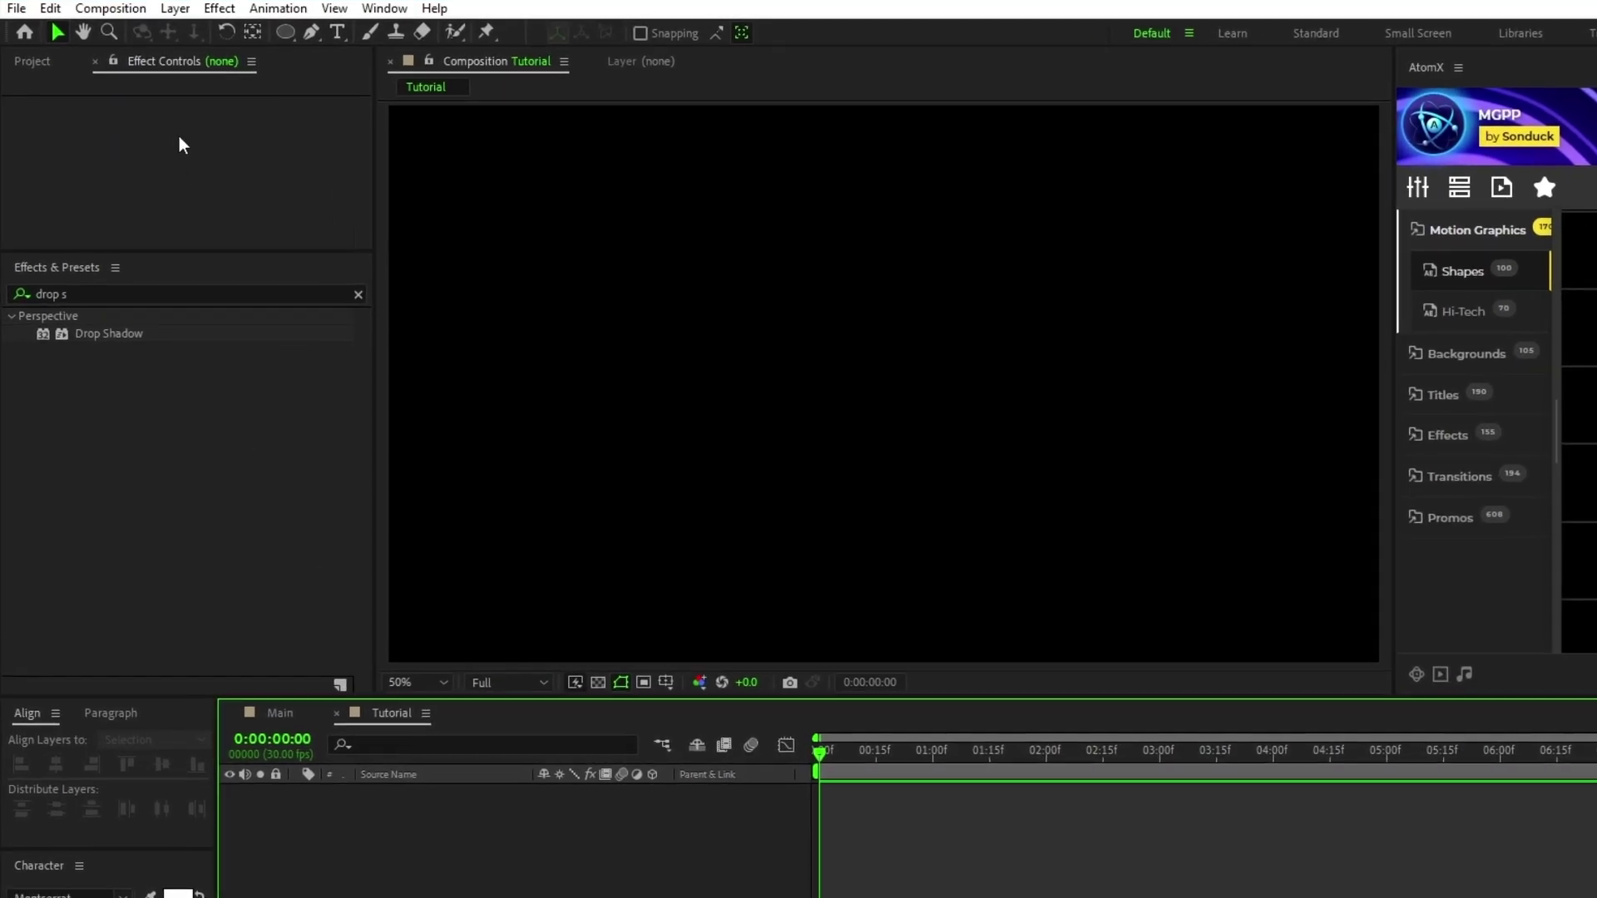
- Create a full-frame white solid layer in the Tutorial composition
click(148, 9)
mouse_move(171, 29)
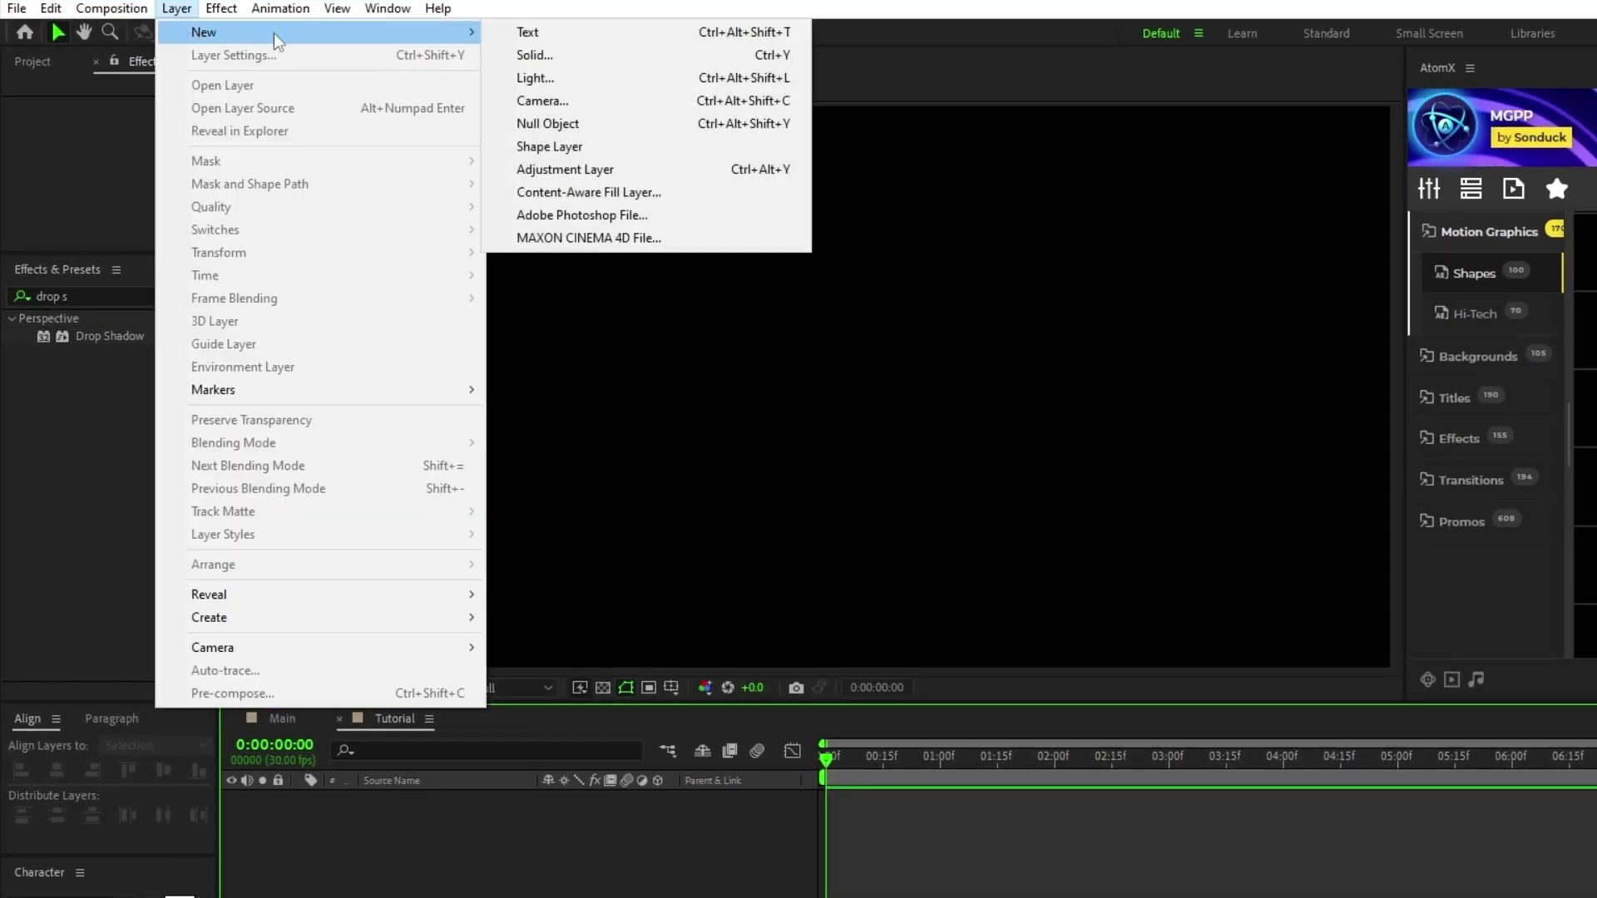
click(570, 70)
click(752, 584)
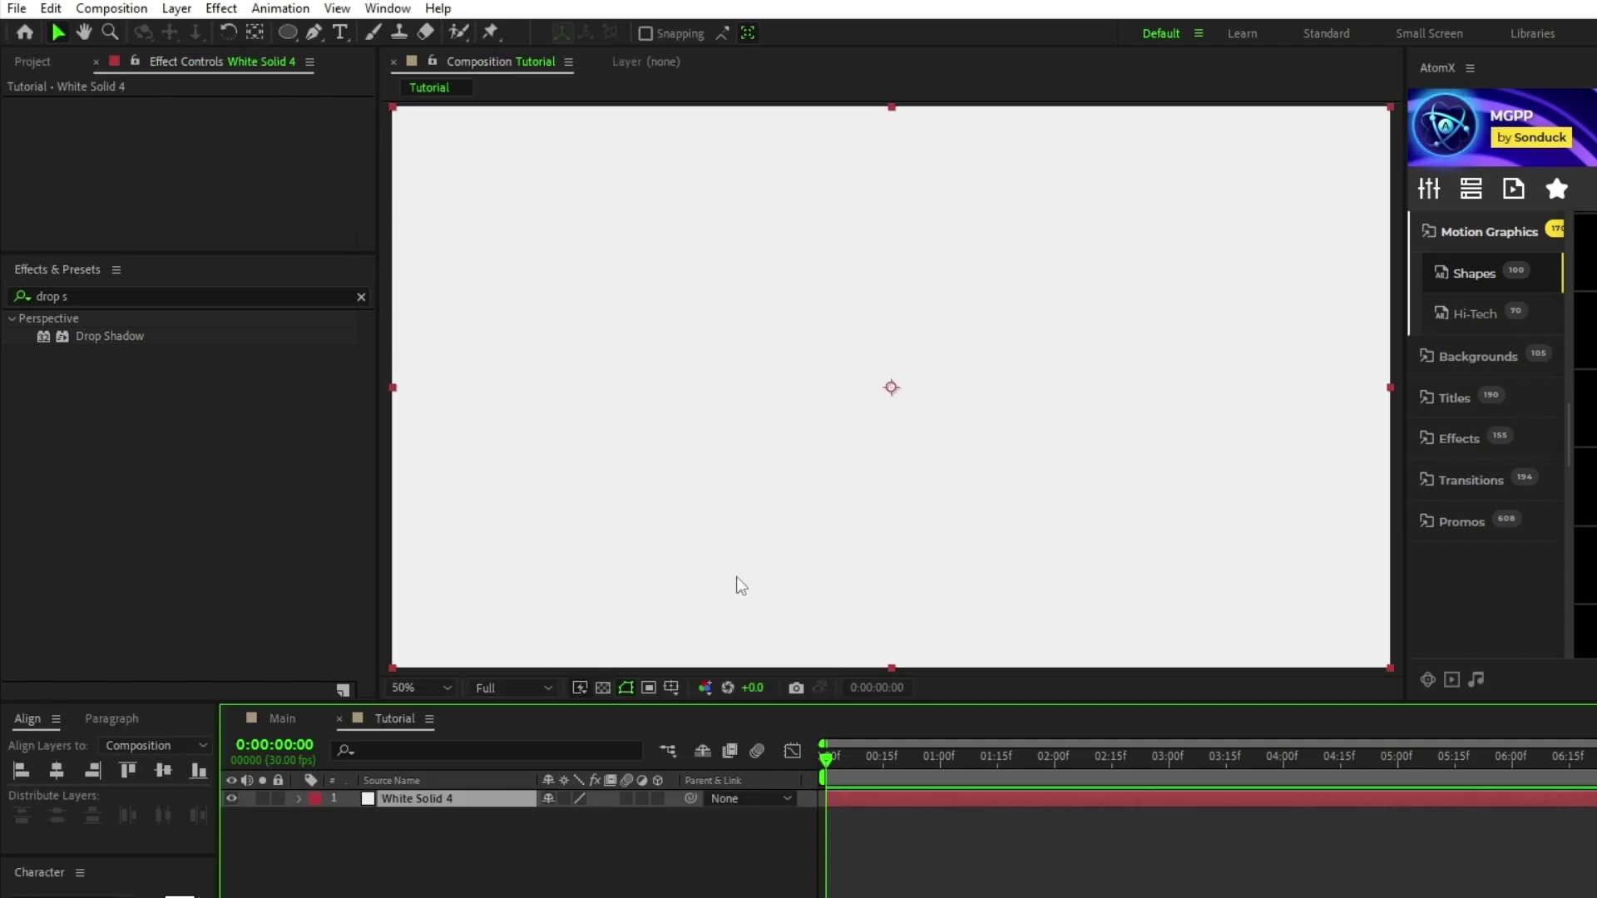
- Apply the Gradient Ramp effect to the white solid layer
click(222, 8)
mouse_move(328, 315)
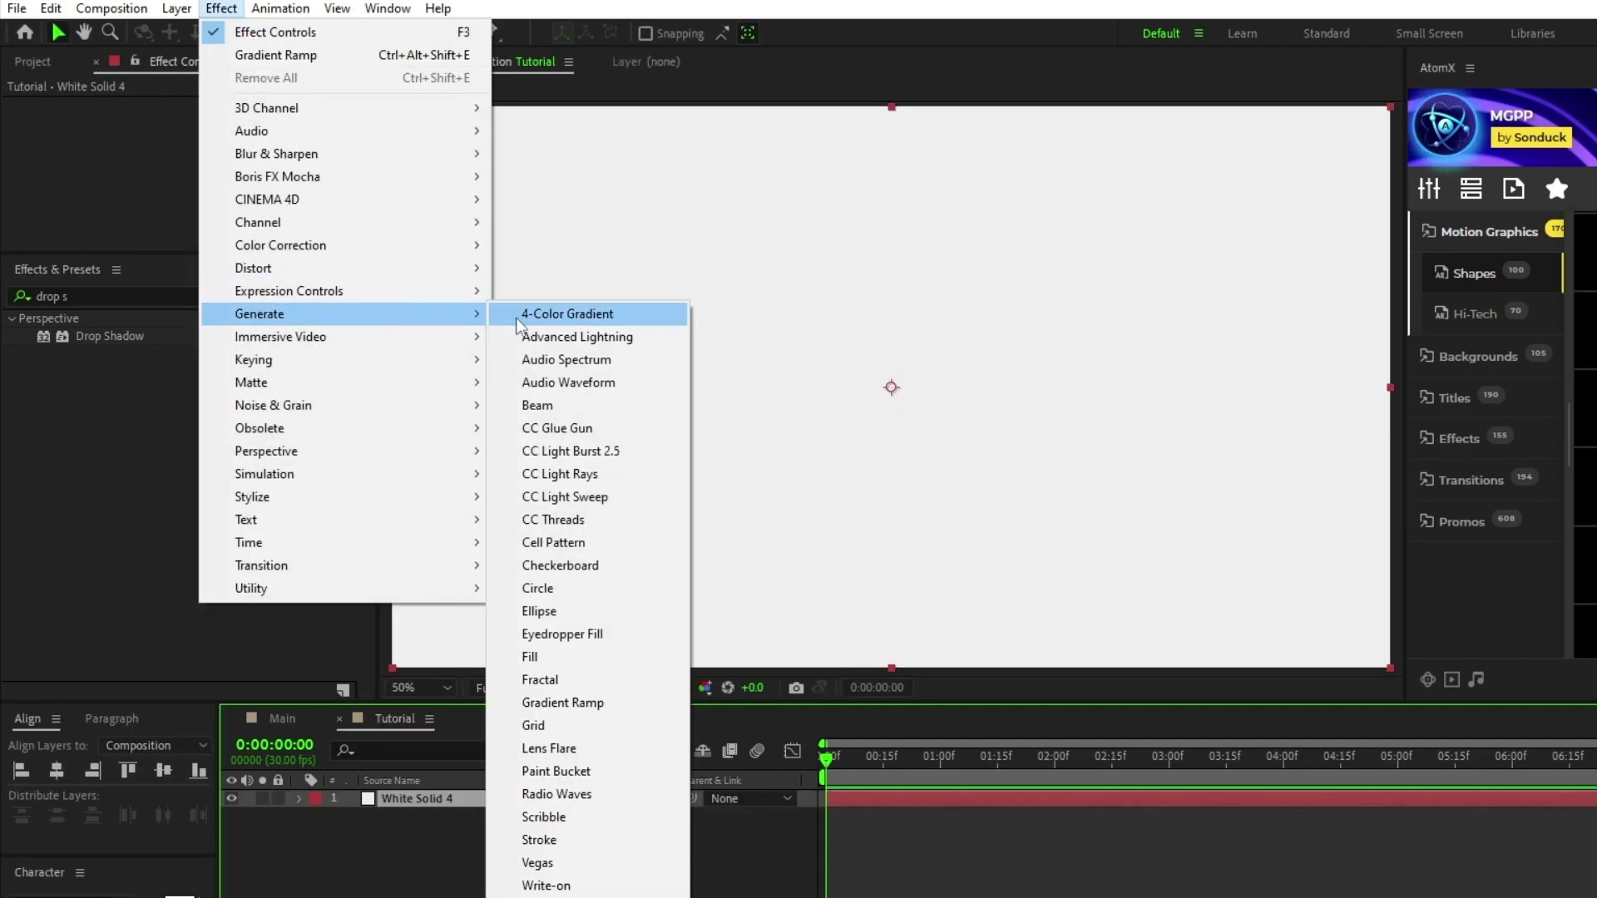
click(585, 702)
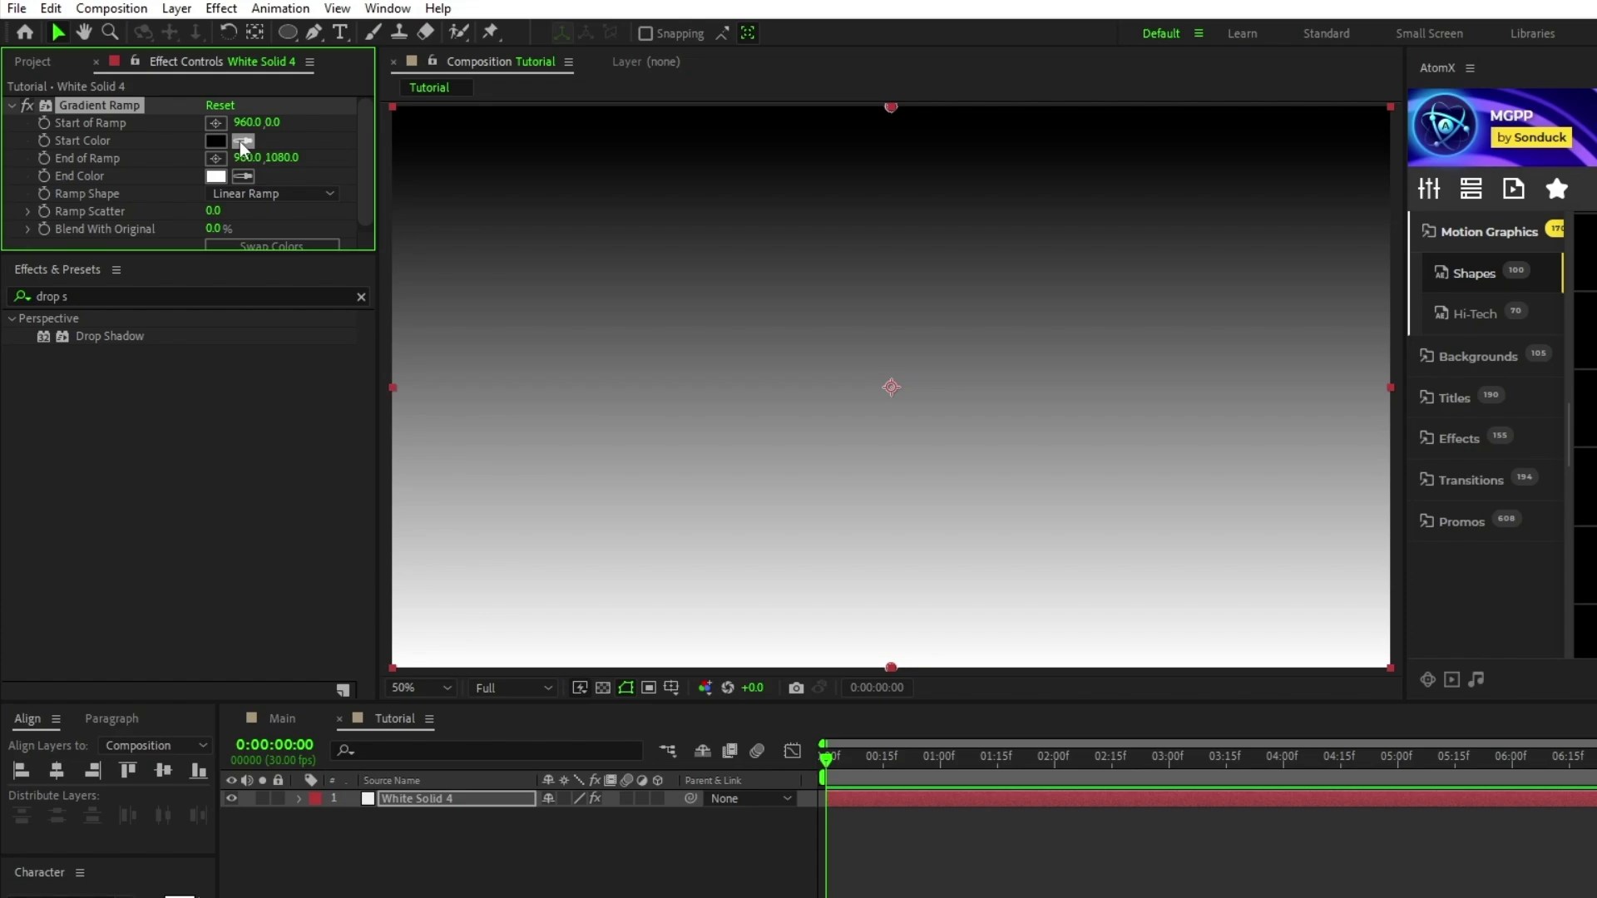
- Sample dark navy blue as the ramp's start color and a very dark purple as its end color
click(812, 200)
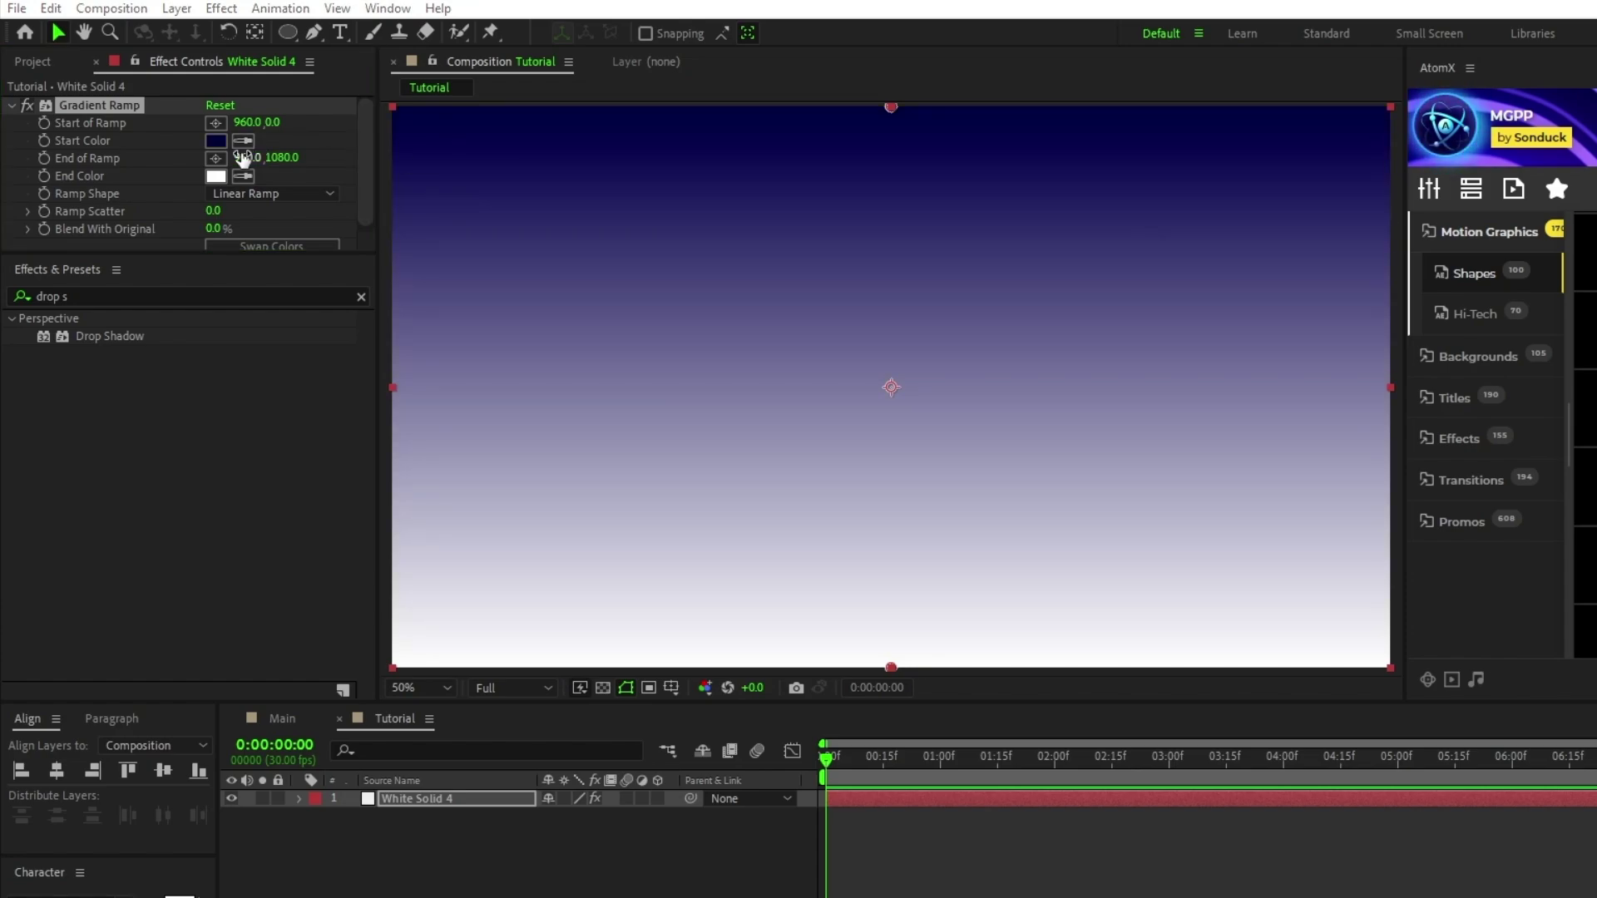
click(243, 175)
click(855, 353)
- Place the solid's ramp end point outside the frame's lower-right corner, at about 2244, 1364, and deselect the layer
scroll(891, 391, down, 2)
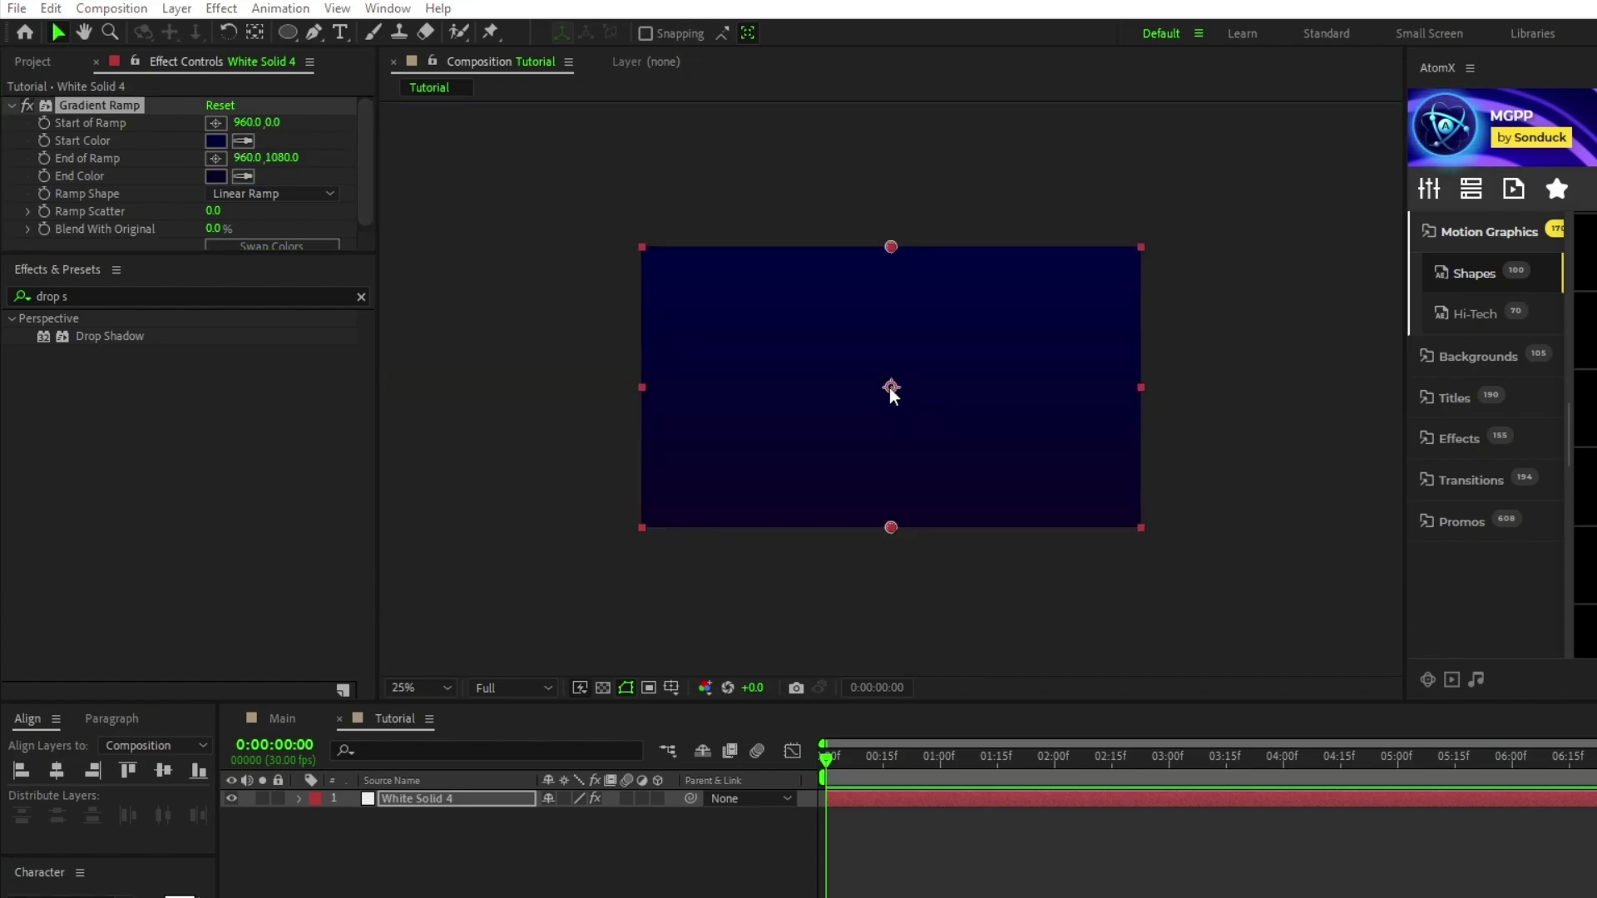
click(216, 158)
click(1224, 600)
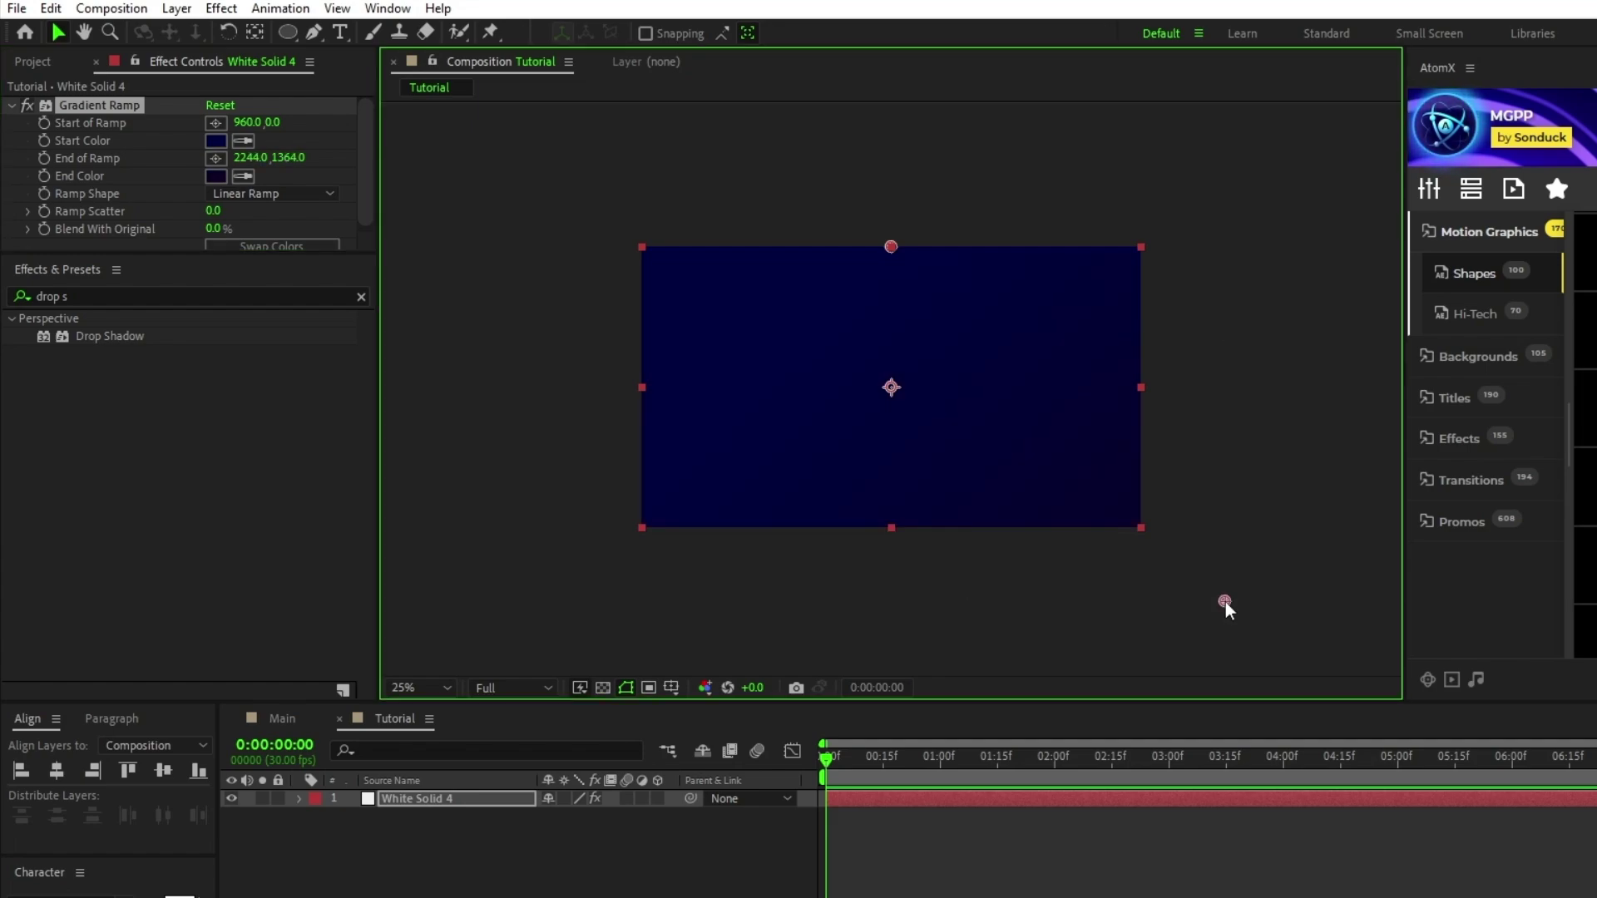
click(526, 827)
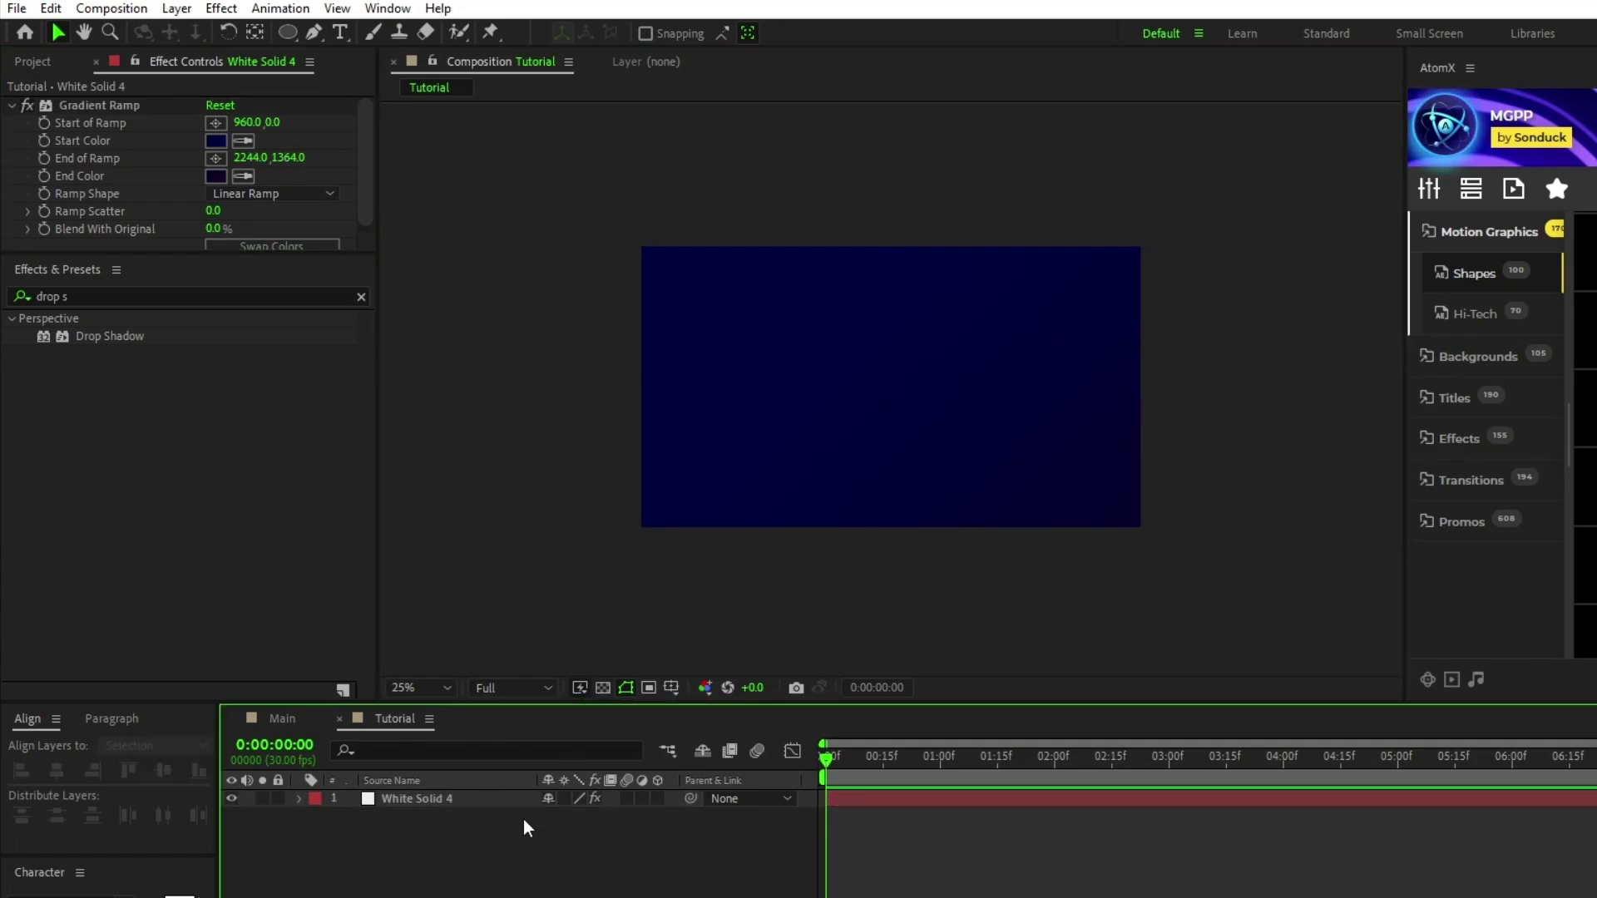
- Set up the Pen tool with a solid white fill and no stroke
click(314, 32)
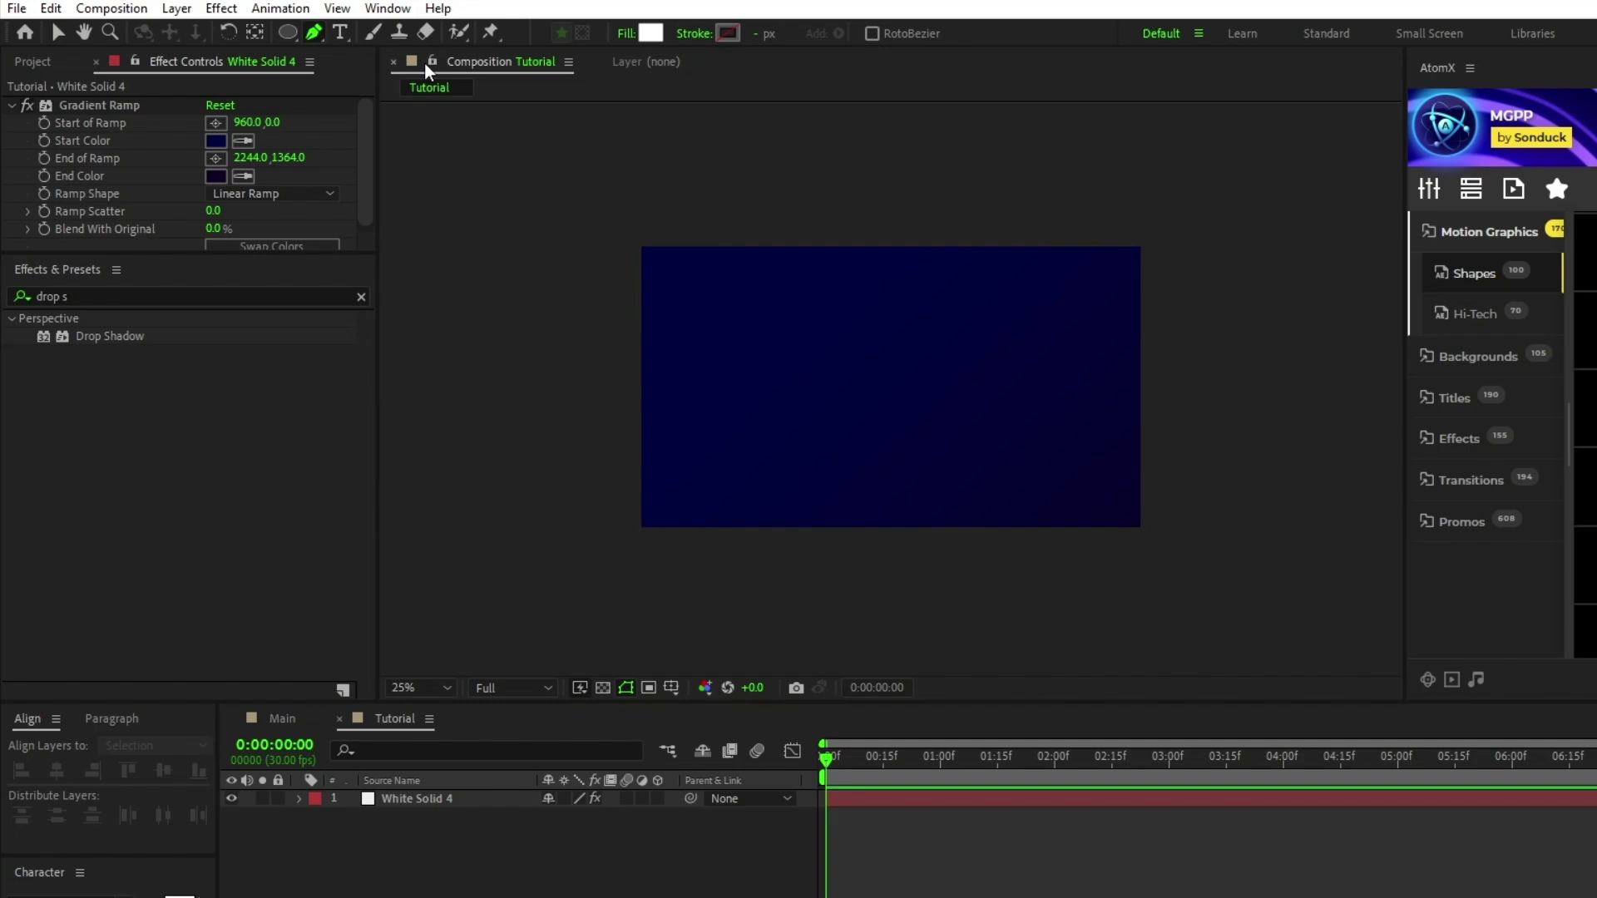
click(625, 35)
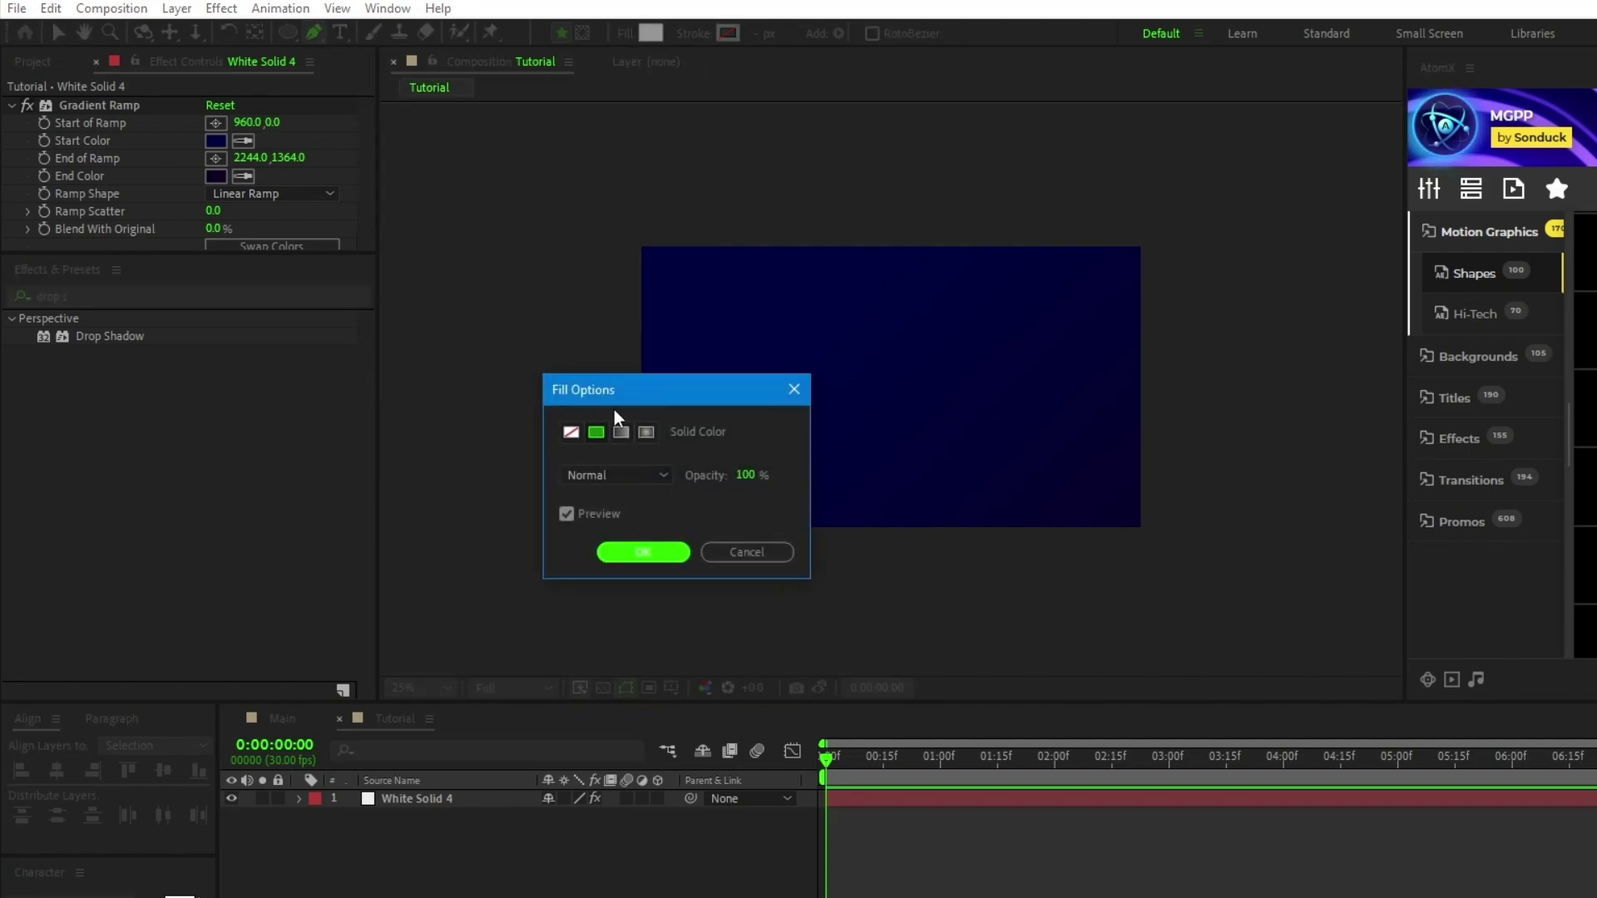
click(643, 552)
click(694, 34)
click(570, 432)
click(643, 552)
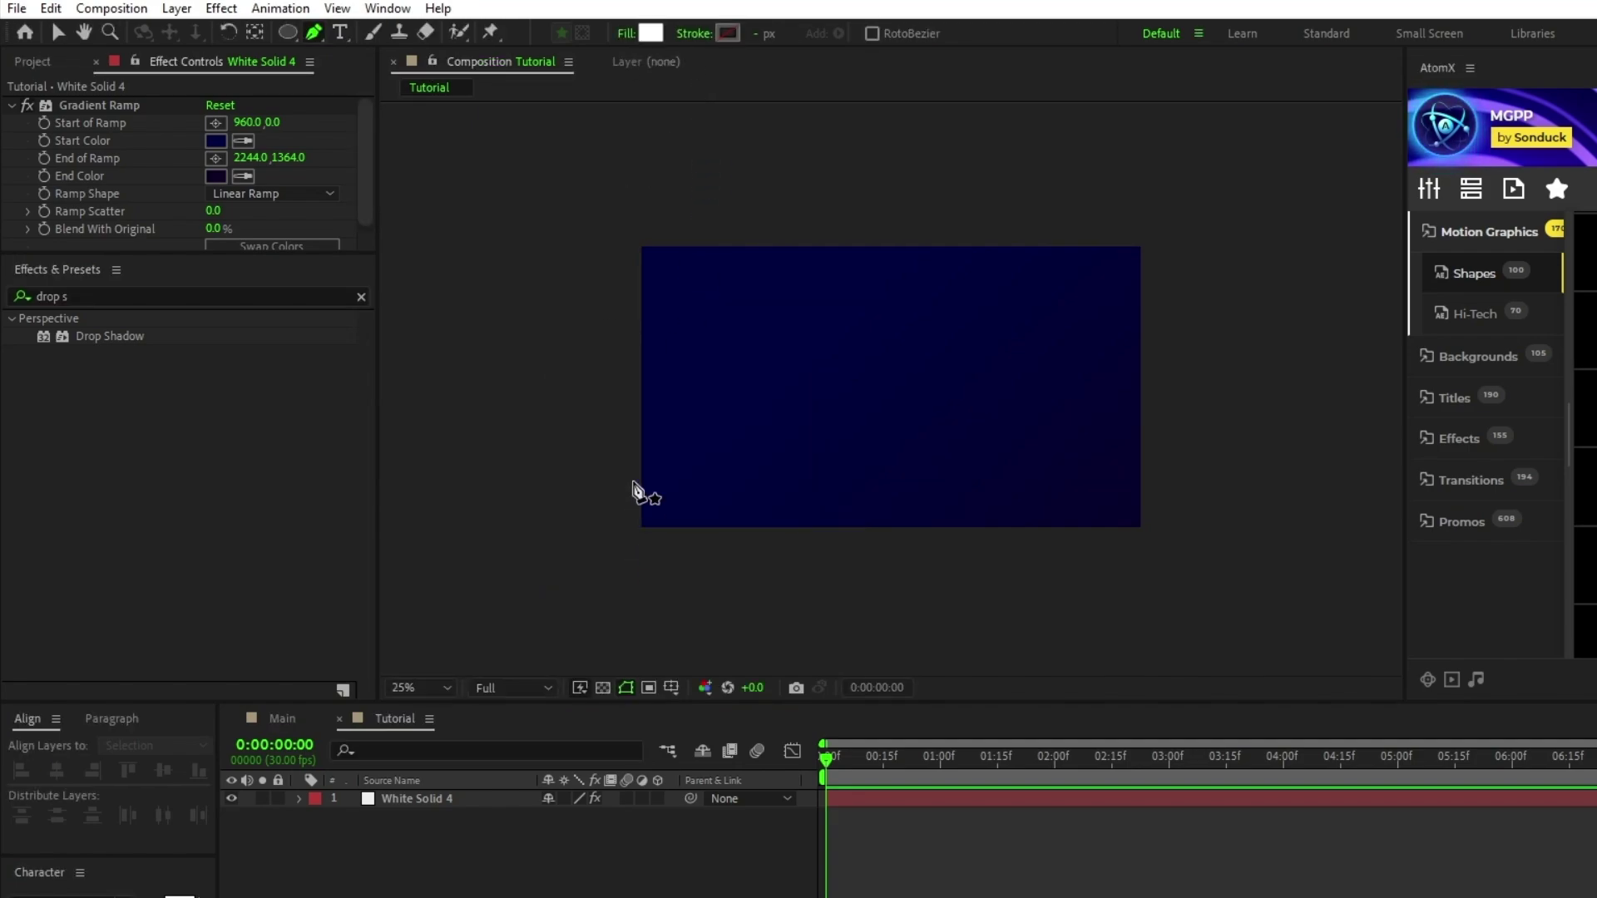
- Draw a closed wavy shape covering the lower-left corner of the frame and extending past its left and bottom edges
click(579, 282)
drag(724, 311, 727, 360)
drag(718, 428, 755, 458)
drag(869, 473, 874, 503)
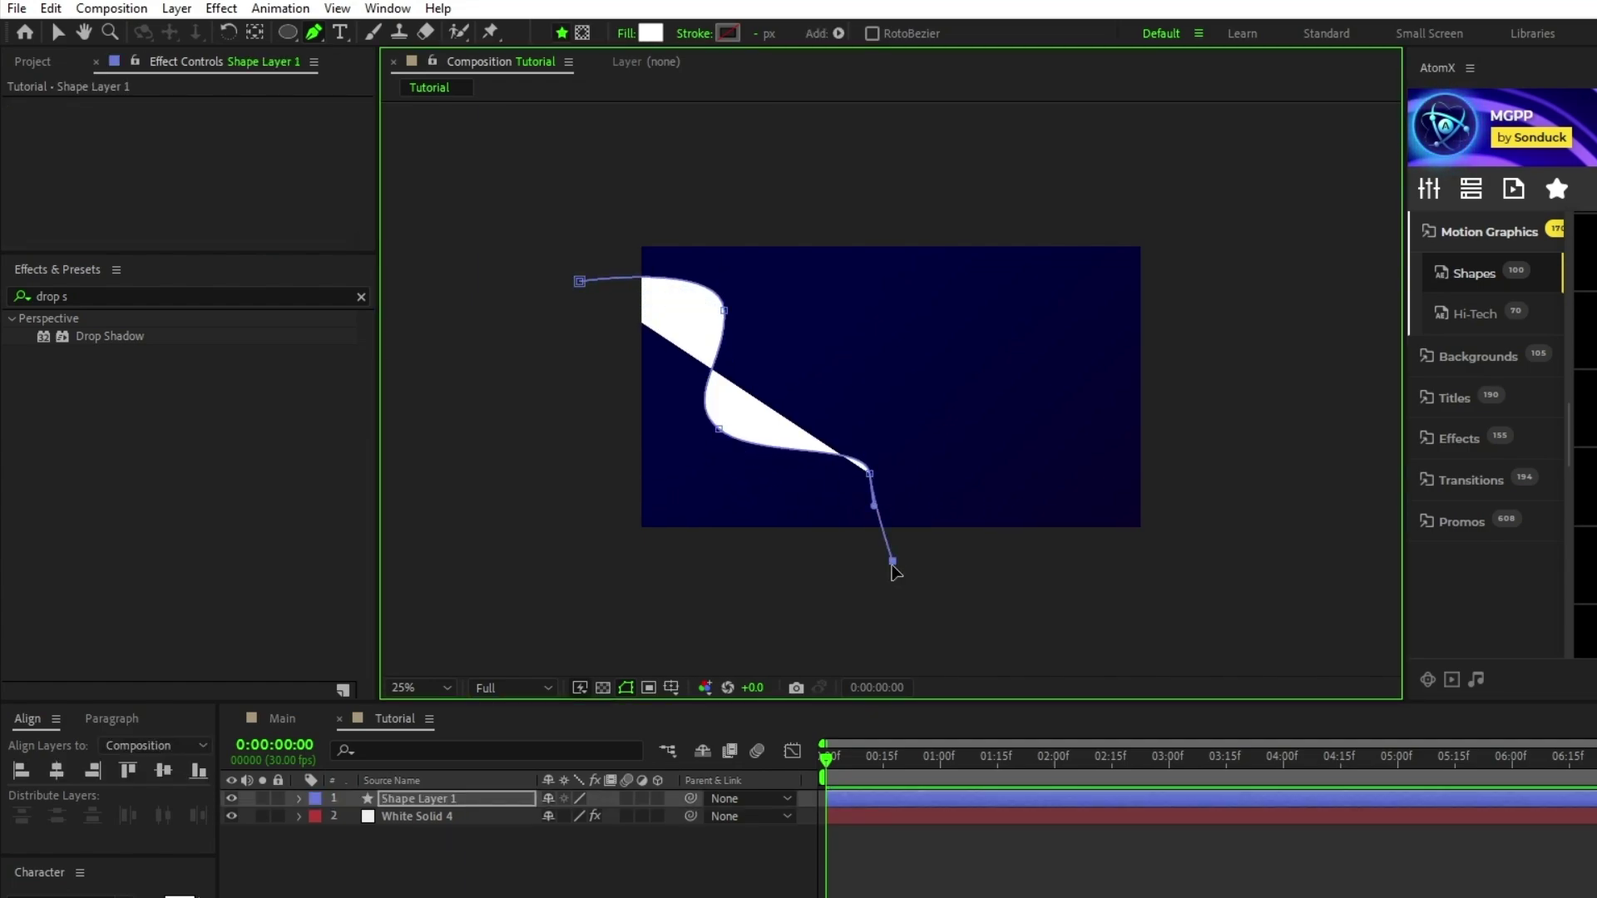
drag(875, 581, 849, 608)
click(598, 578)
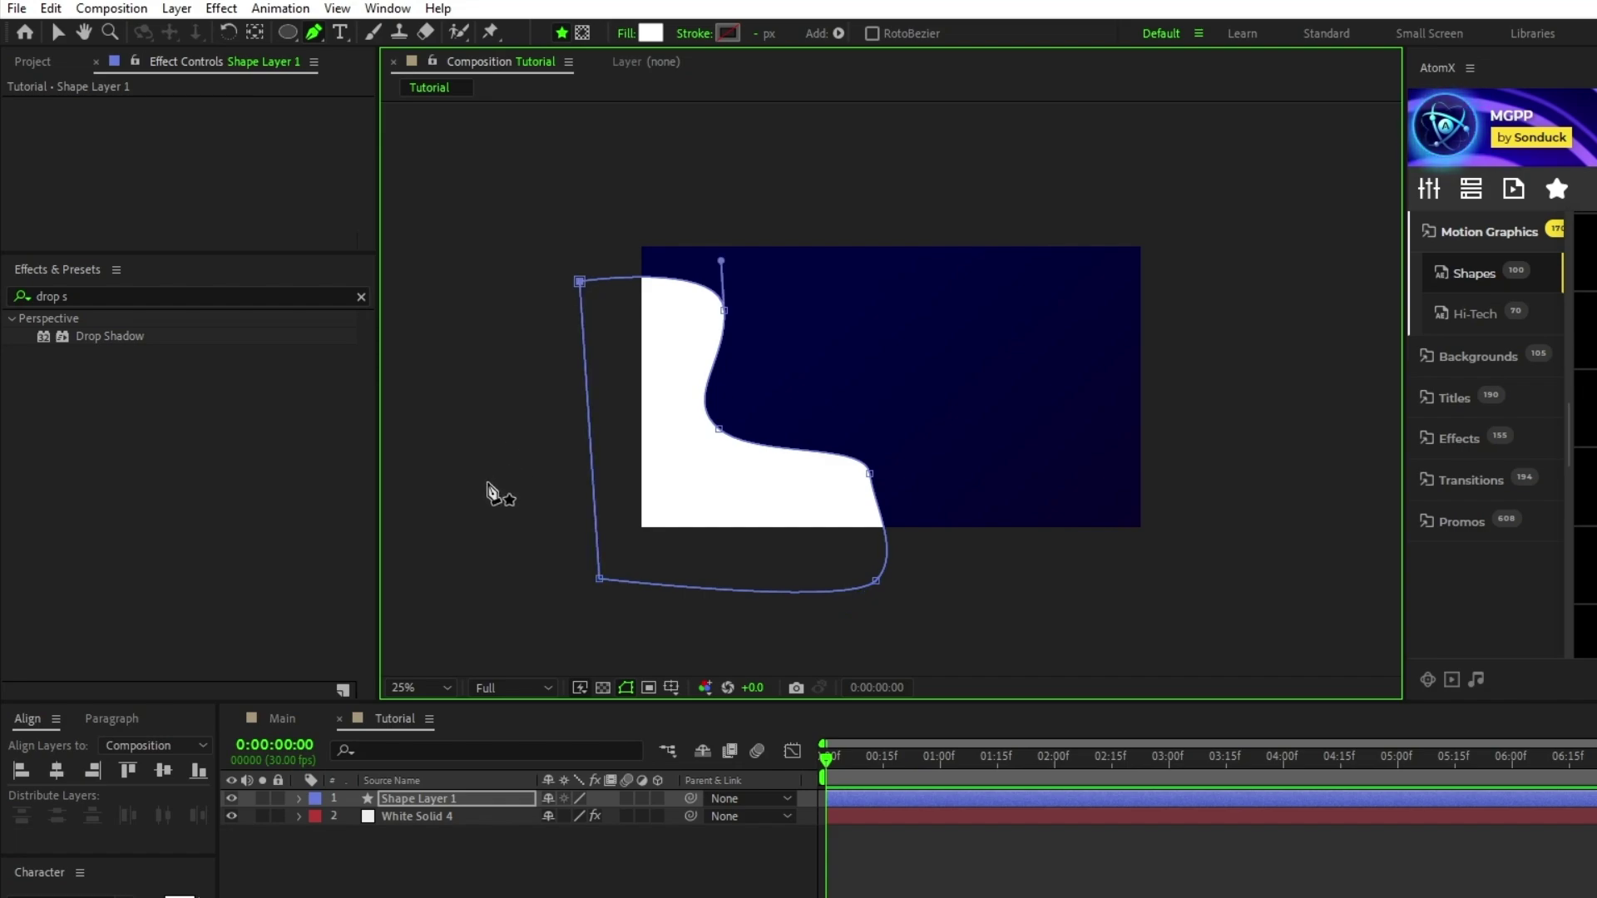
- Rename the new shape layer as Bottom 1
click(441, 798)
key(Return)
text(Bottom)
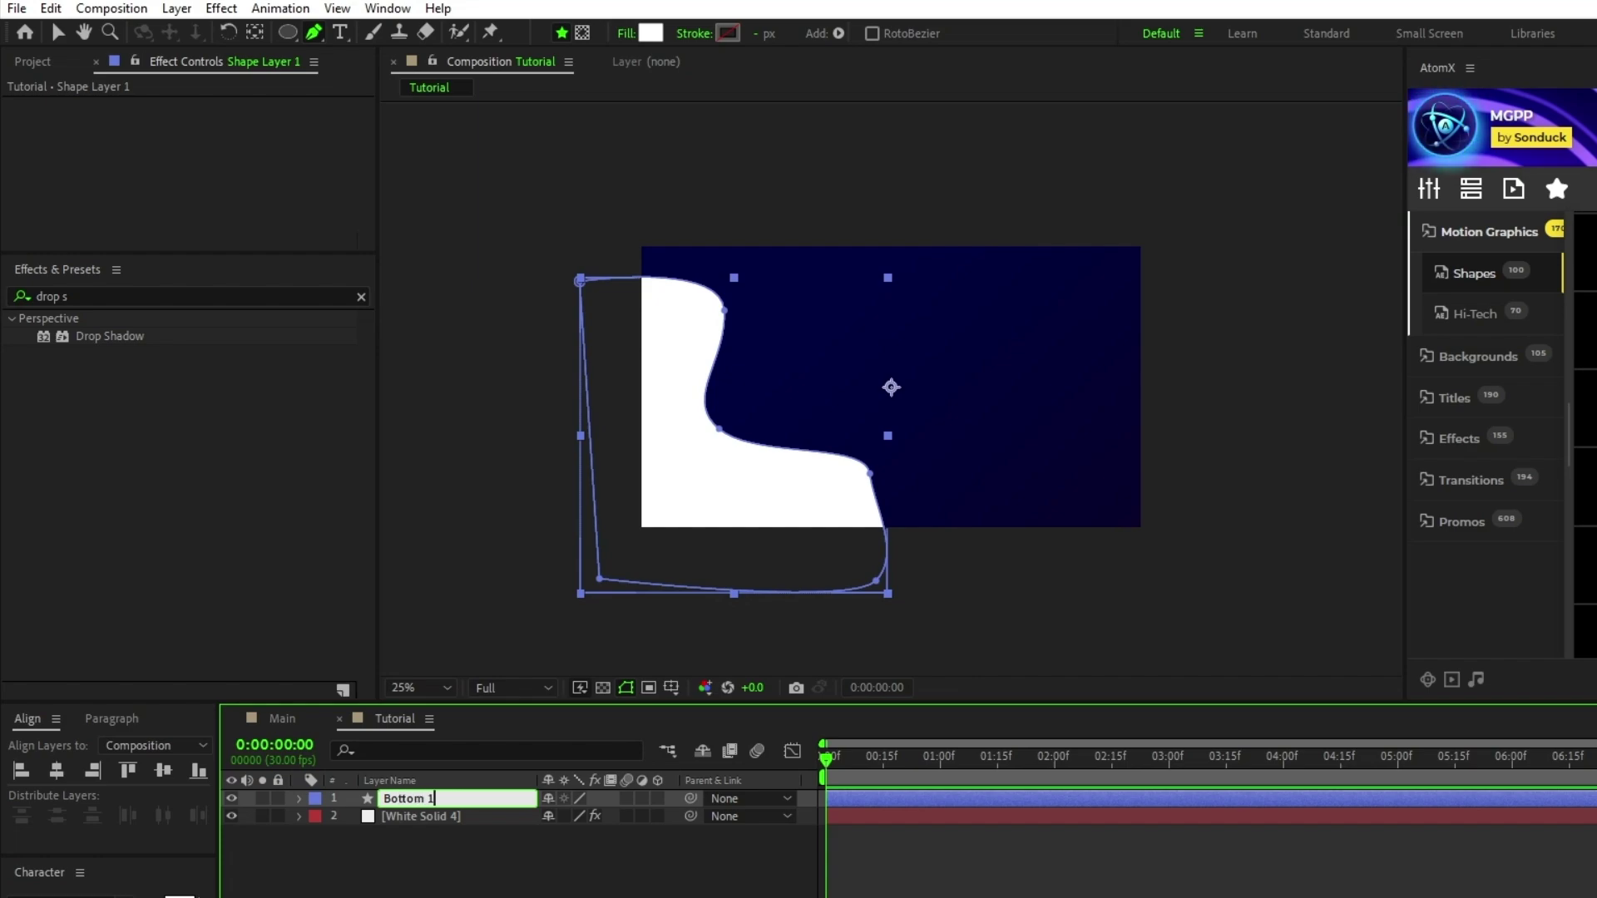
key(Return)
- Apply the Gradient Ramp effect to the Bottom 1 layer
click(221, 9)
mouse_move(445, 314)
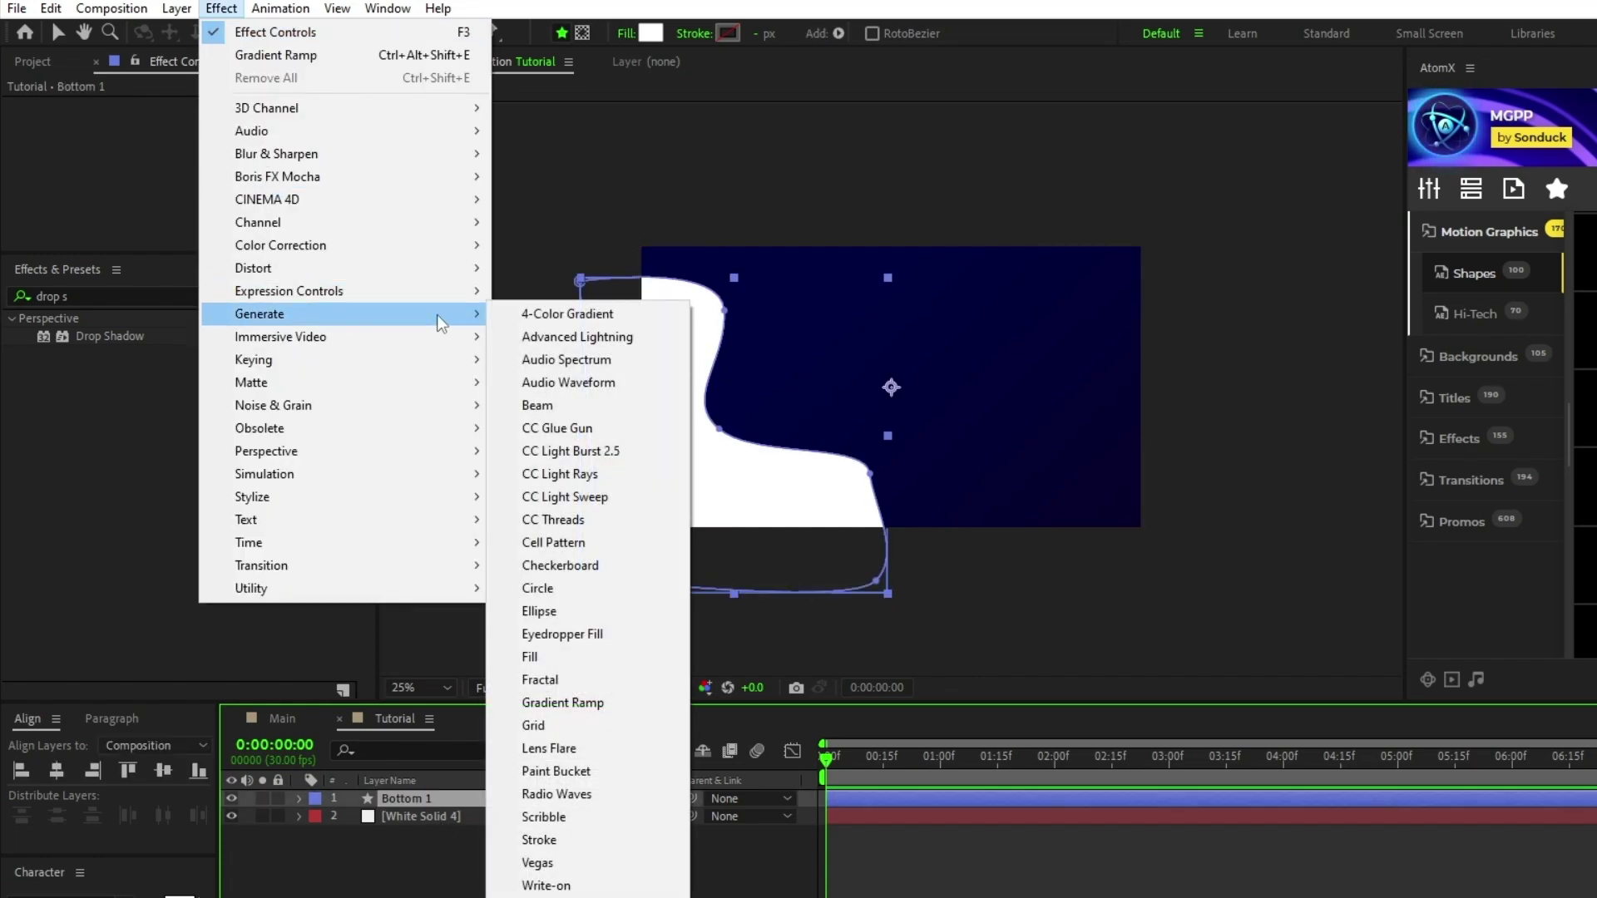
click(542, 708)
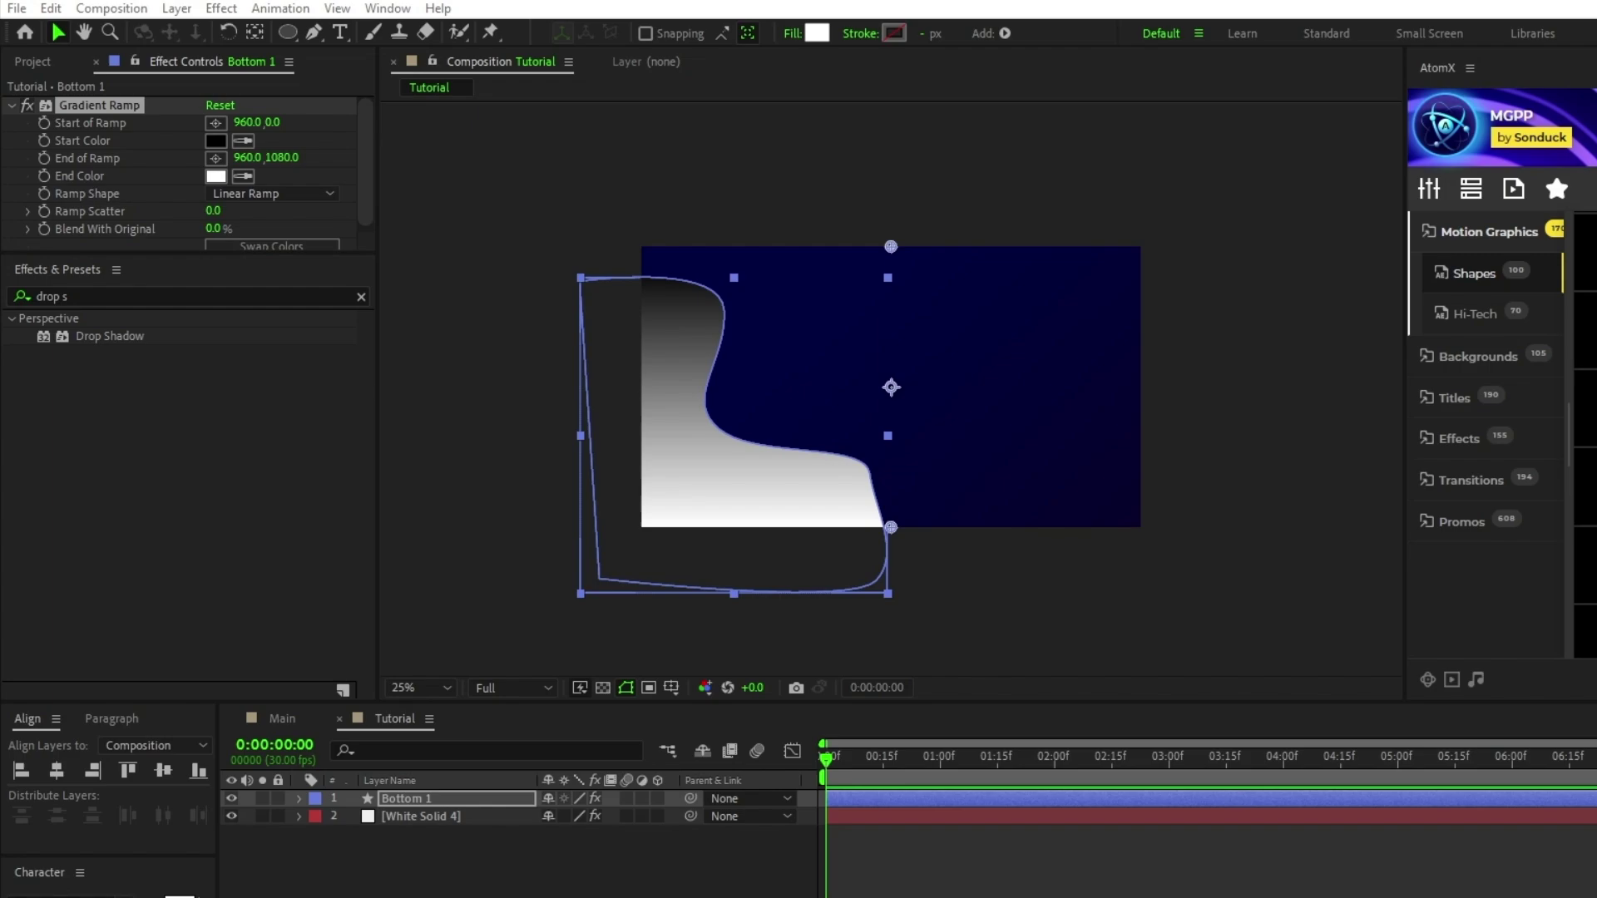
- Add the Turbulent Displace and Drop Shadow effects to the Bottom 1 layer
click(221, 9)
mouse_move(481, 272)
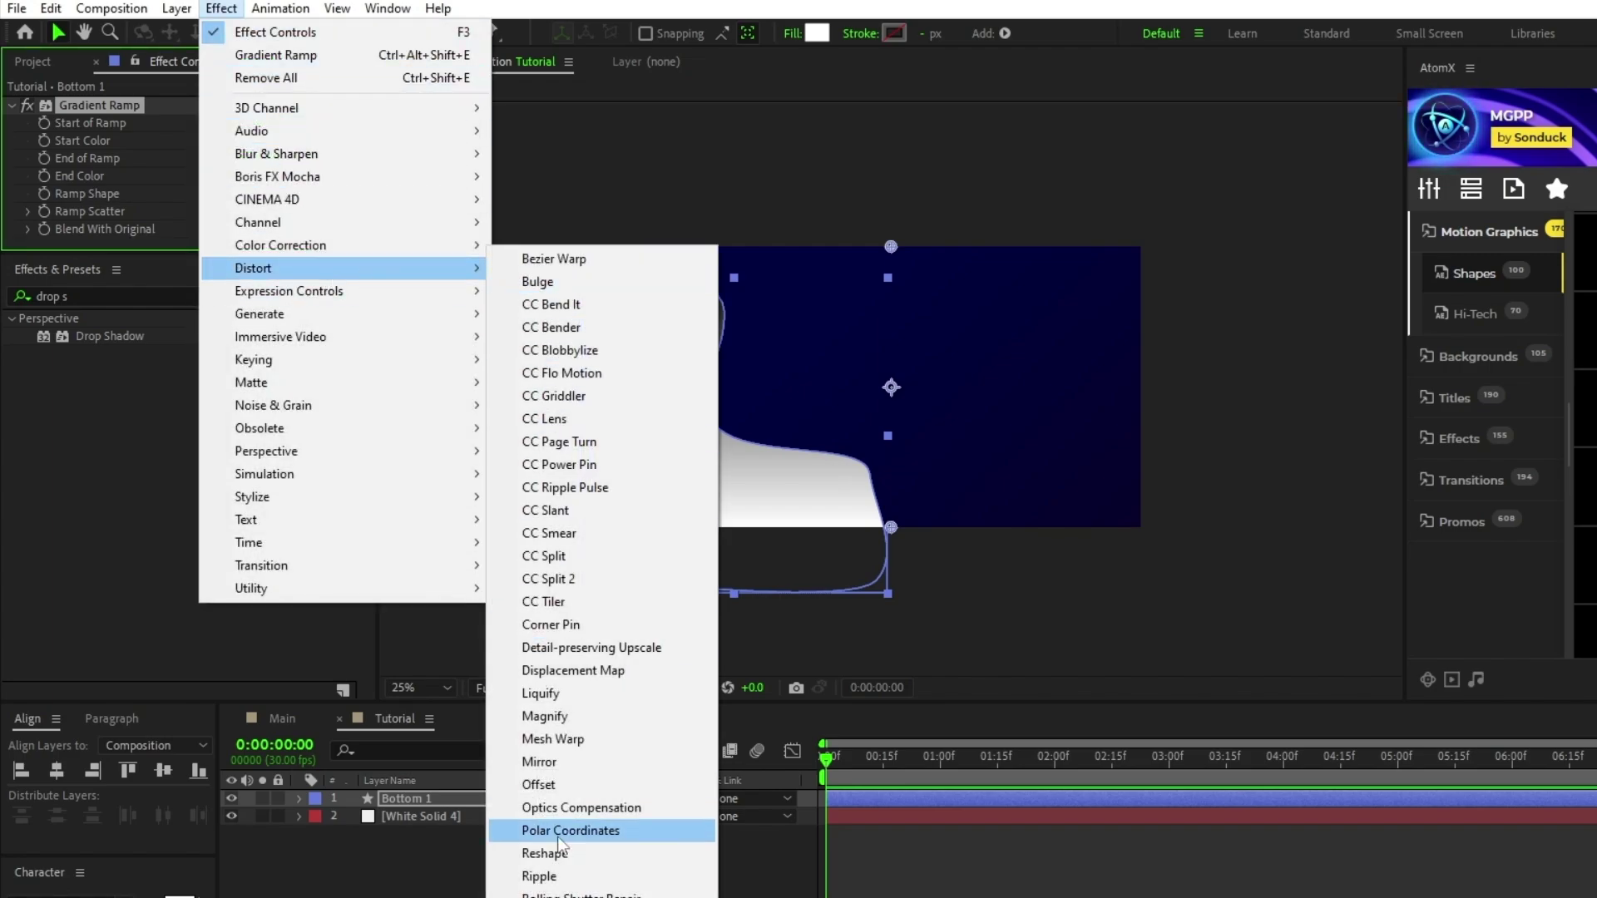
click(562, 897)
click(226, 11)
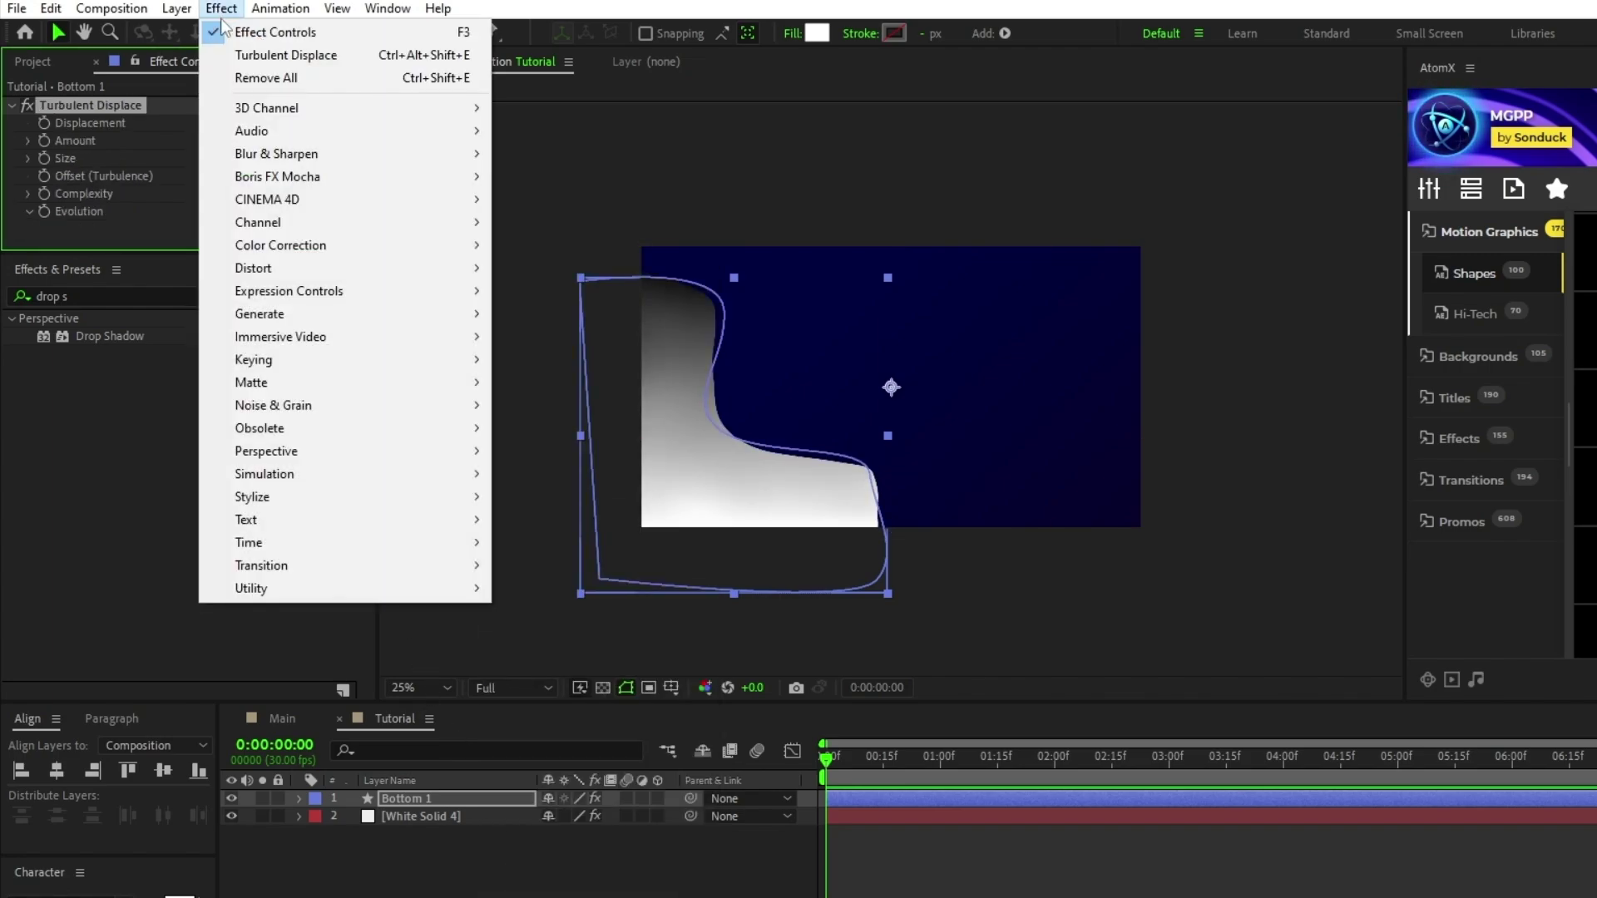
mouse_move(332, 451)
click(580, 636)
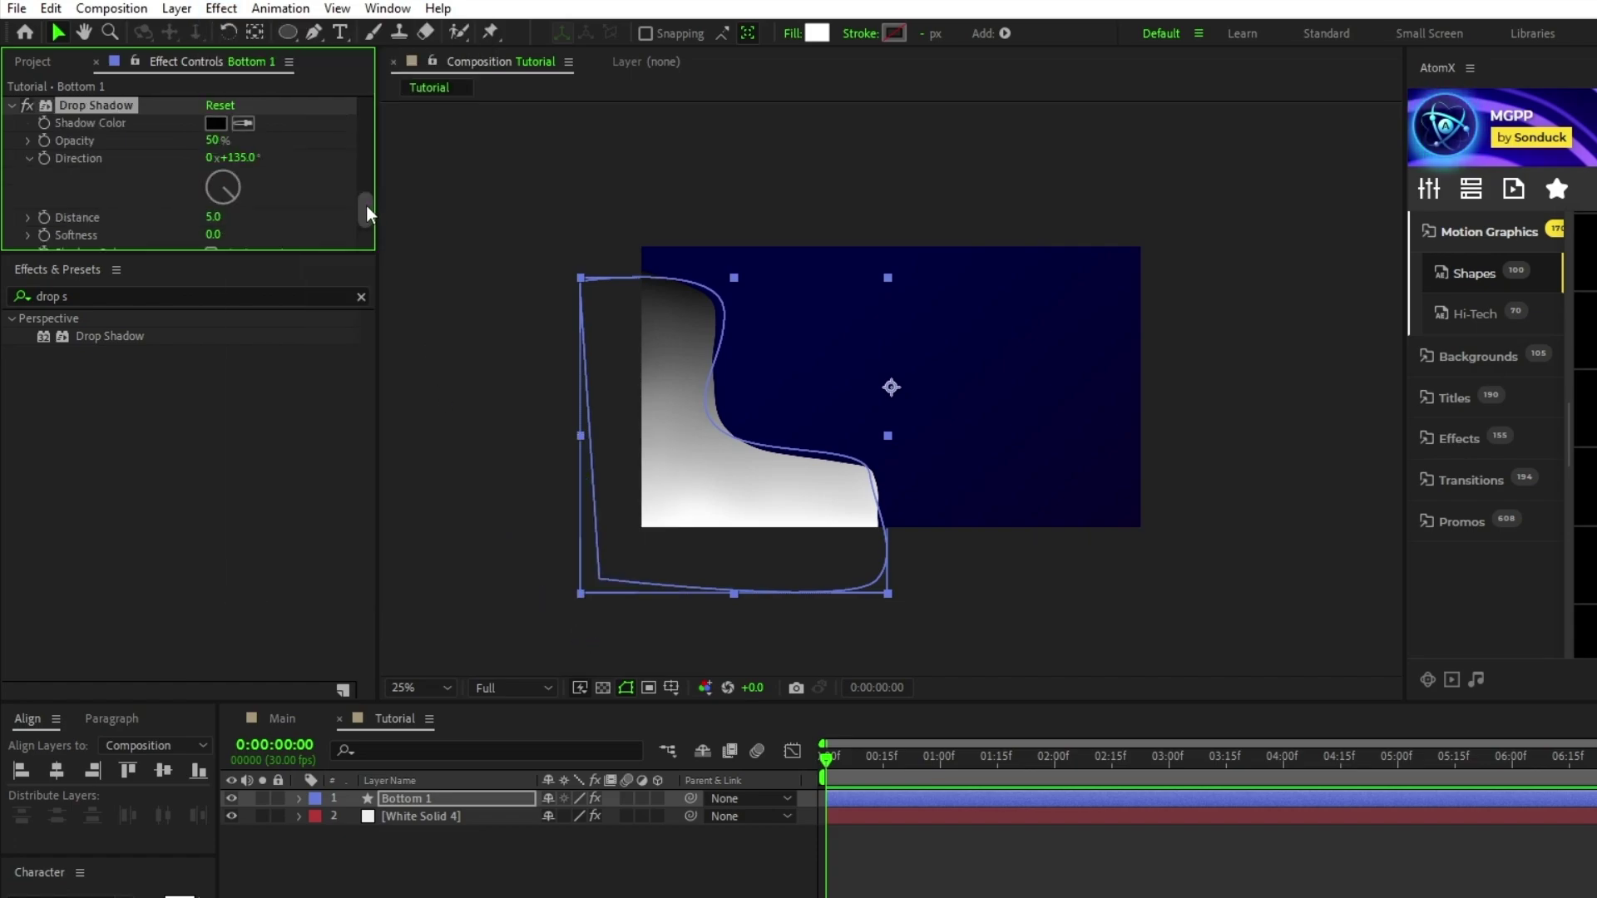
- Position Bottom 1's ramp to start at about 832, 264 and end beyond the frame's lower-left corner at about -196, 1248
drag(366, 211, 361, 106)
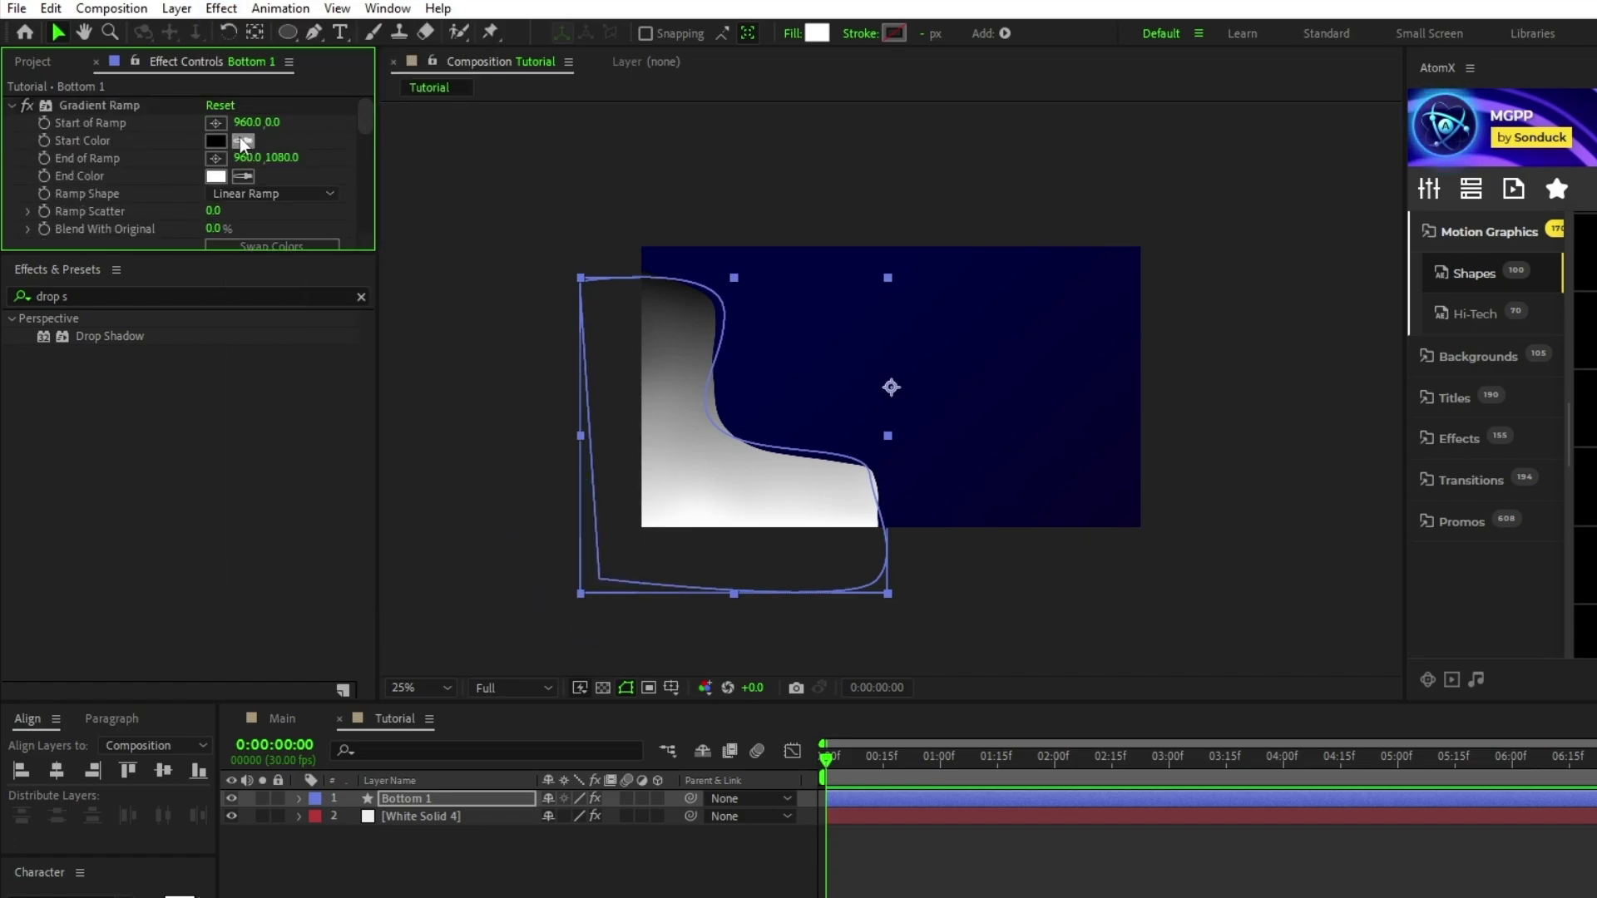
click(215, 122)
click(858, 316)
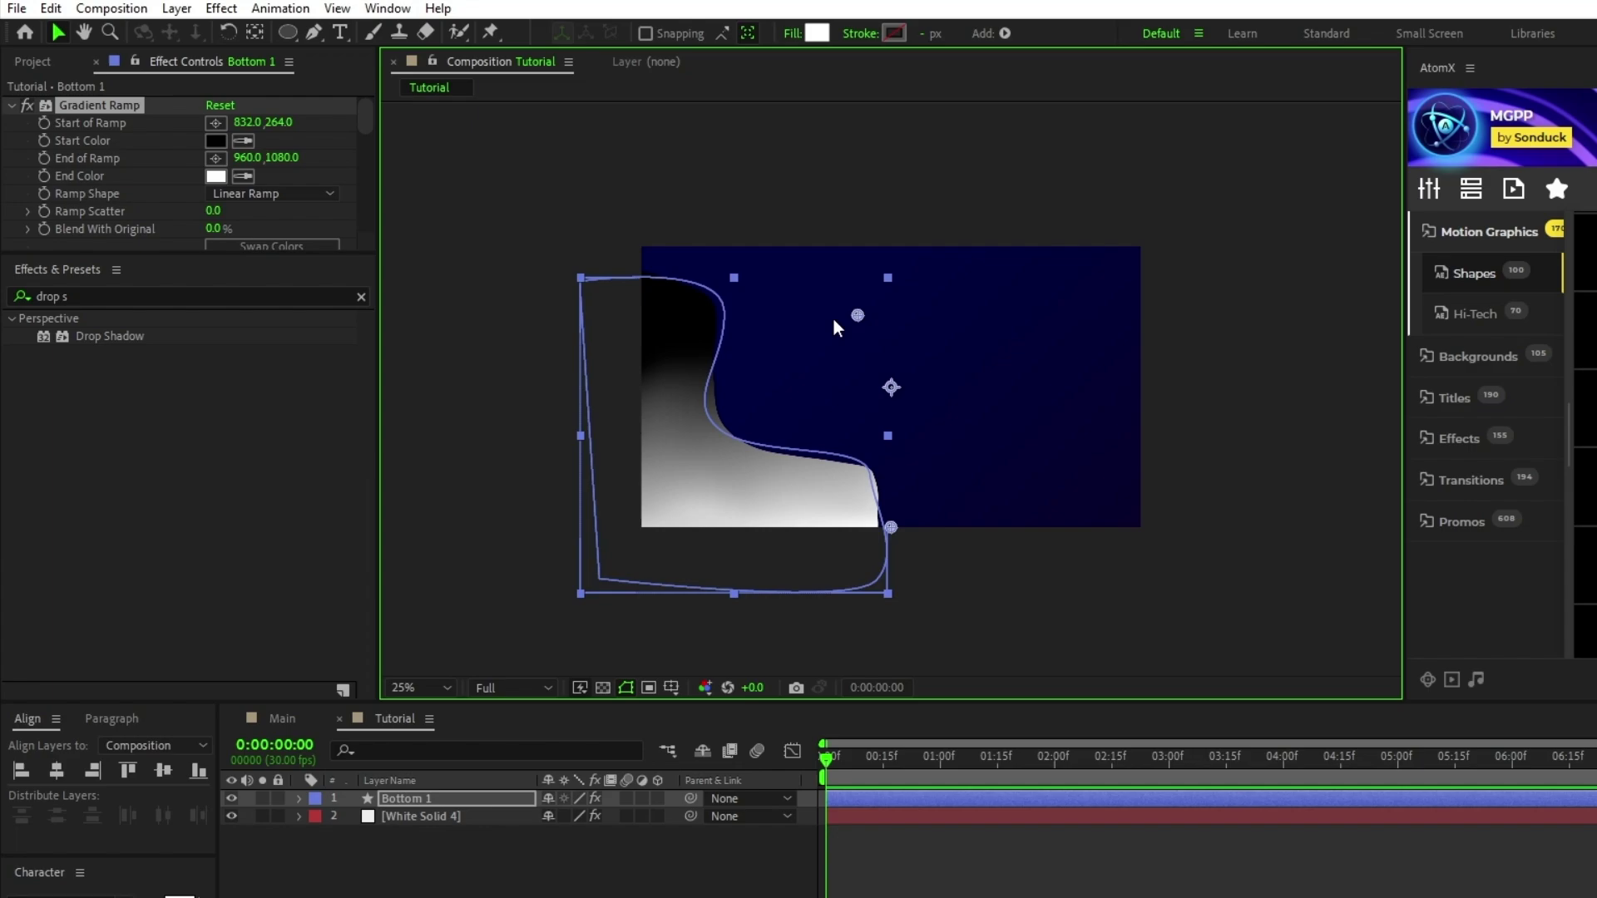
click(216, 158)
click(590, 571)
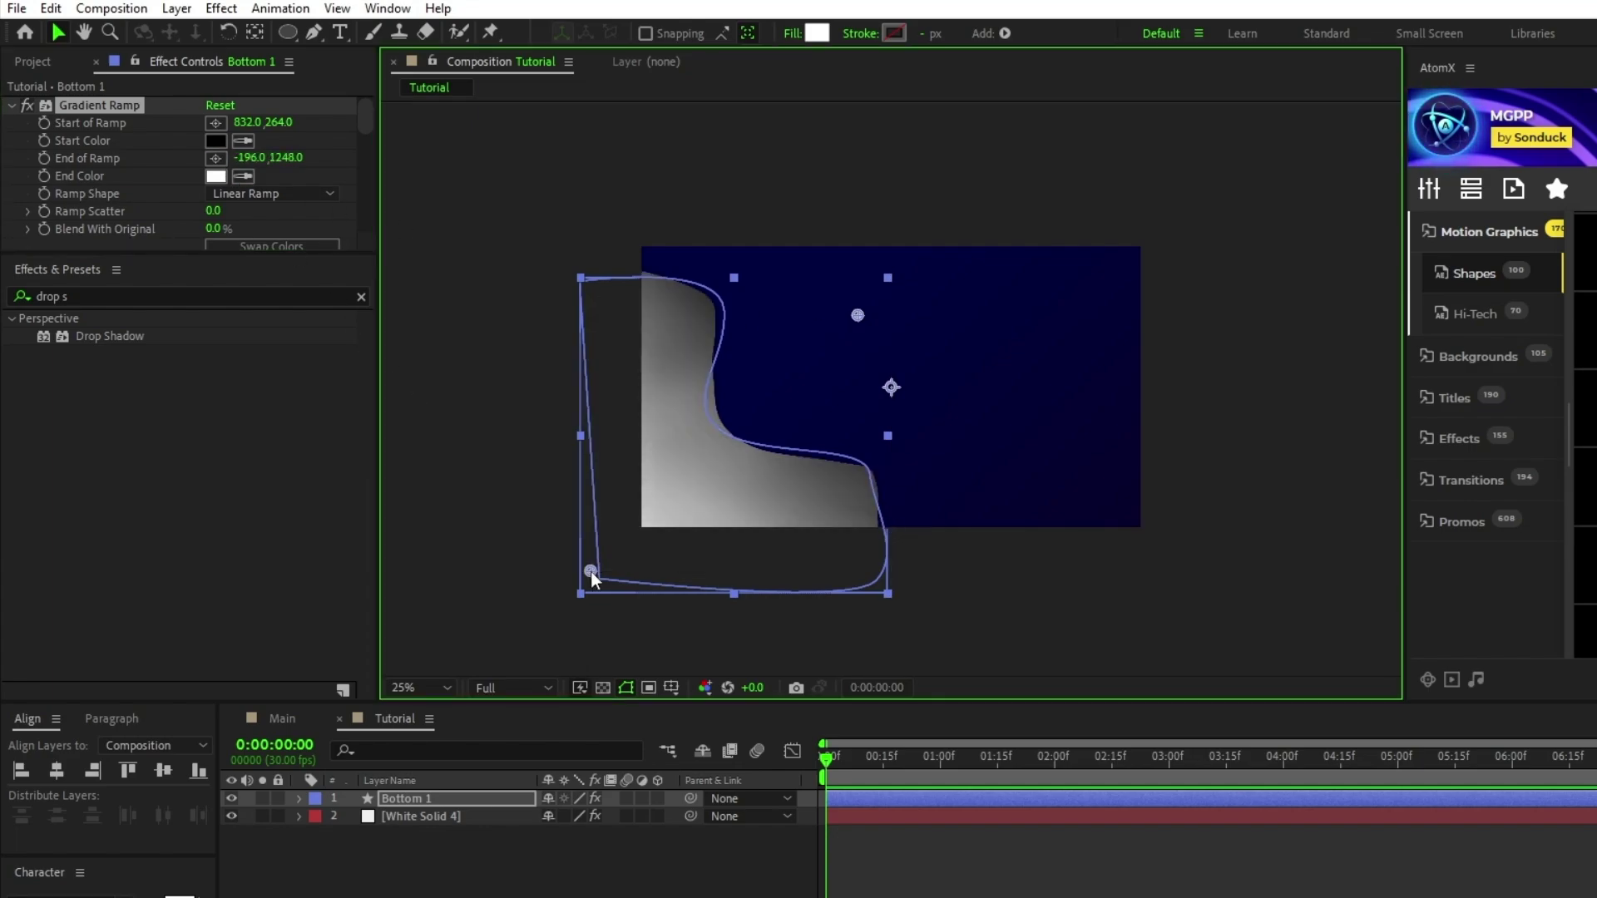
- Sample bright blue as the start color and dark teal as the end color of Bottom 1's gradient
click(243, 141)
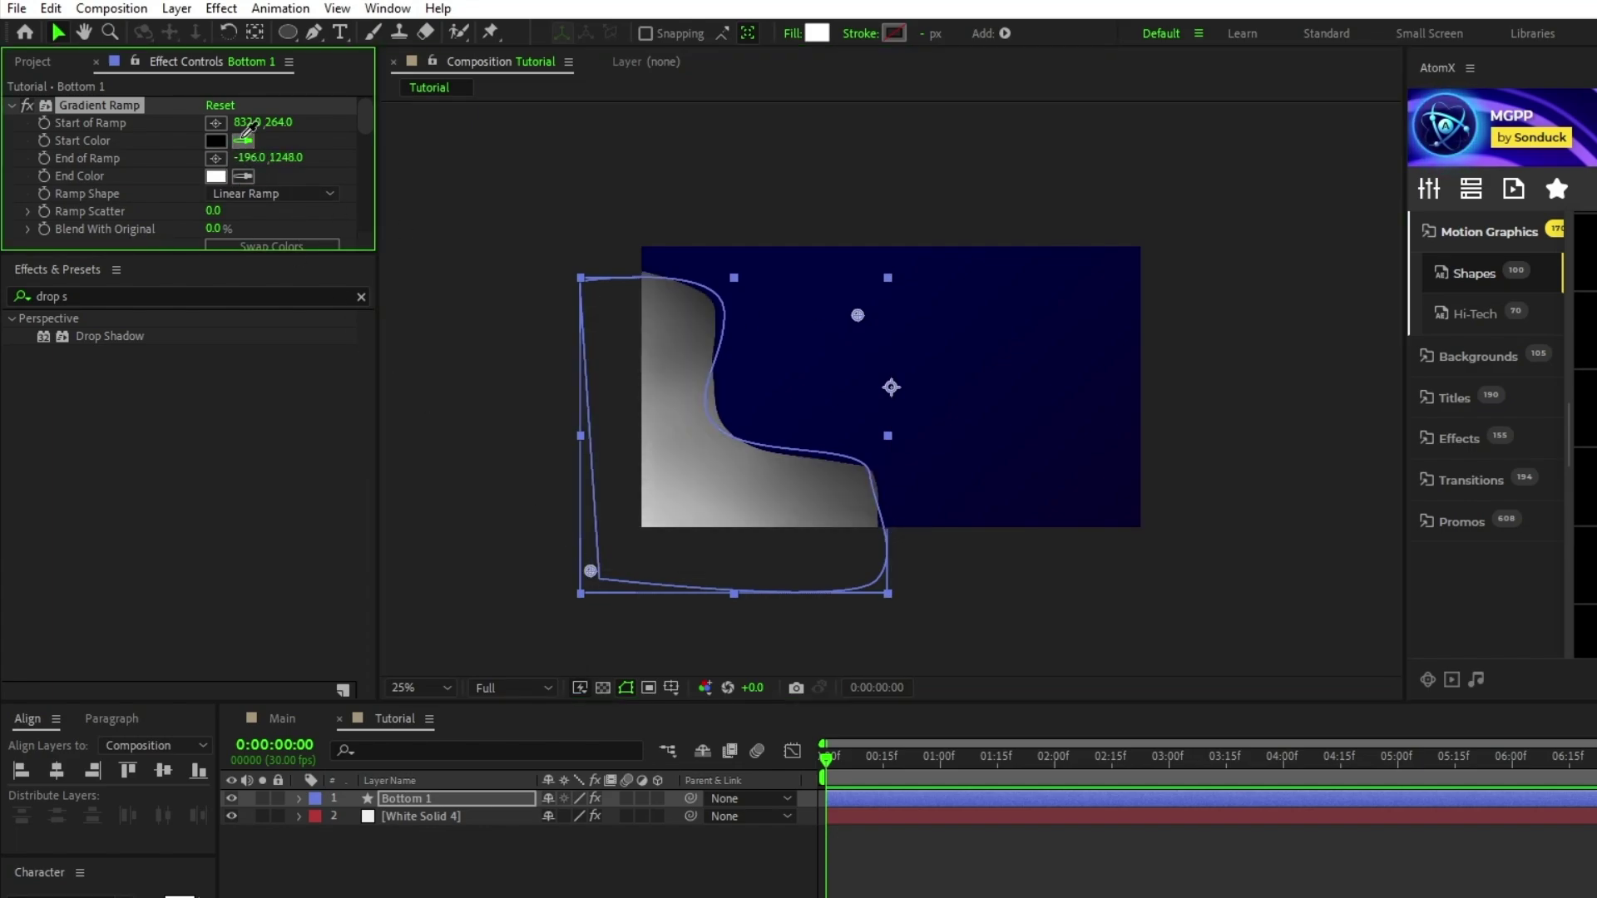
click(244, 176)
click(246, 181)
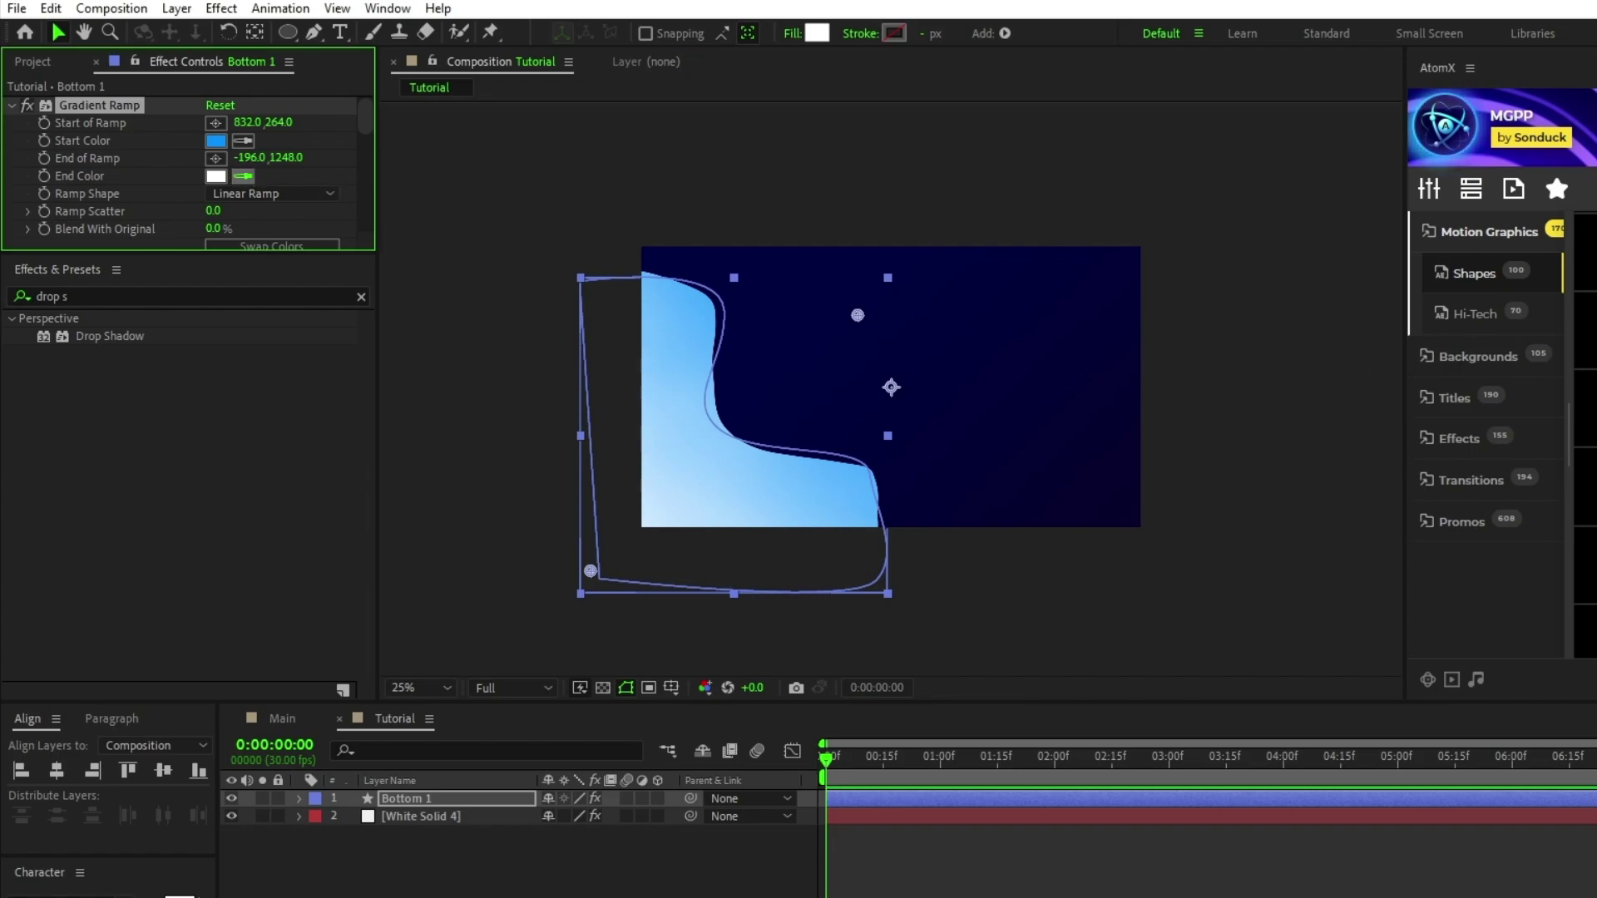
click(1205, 387)
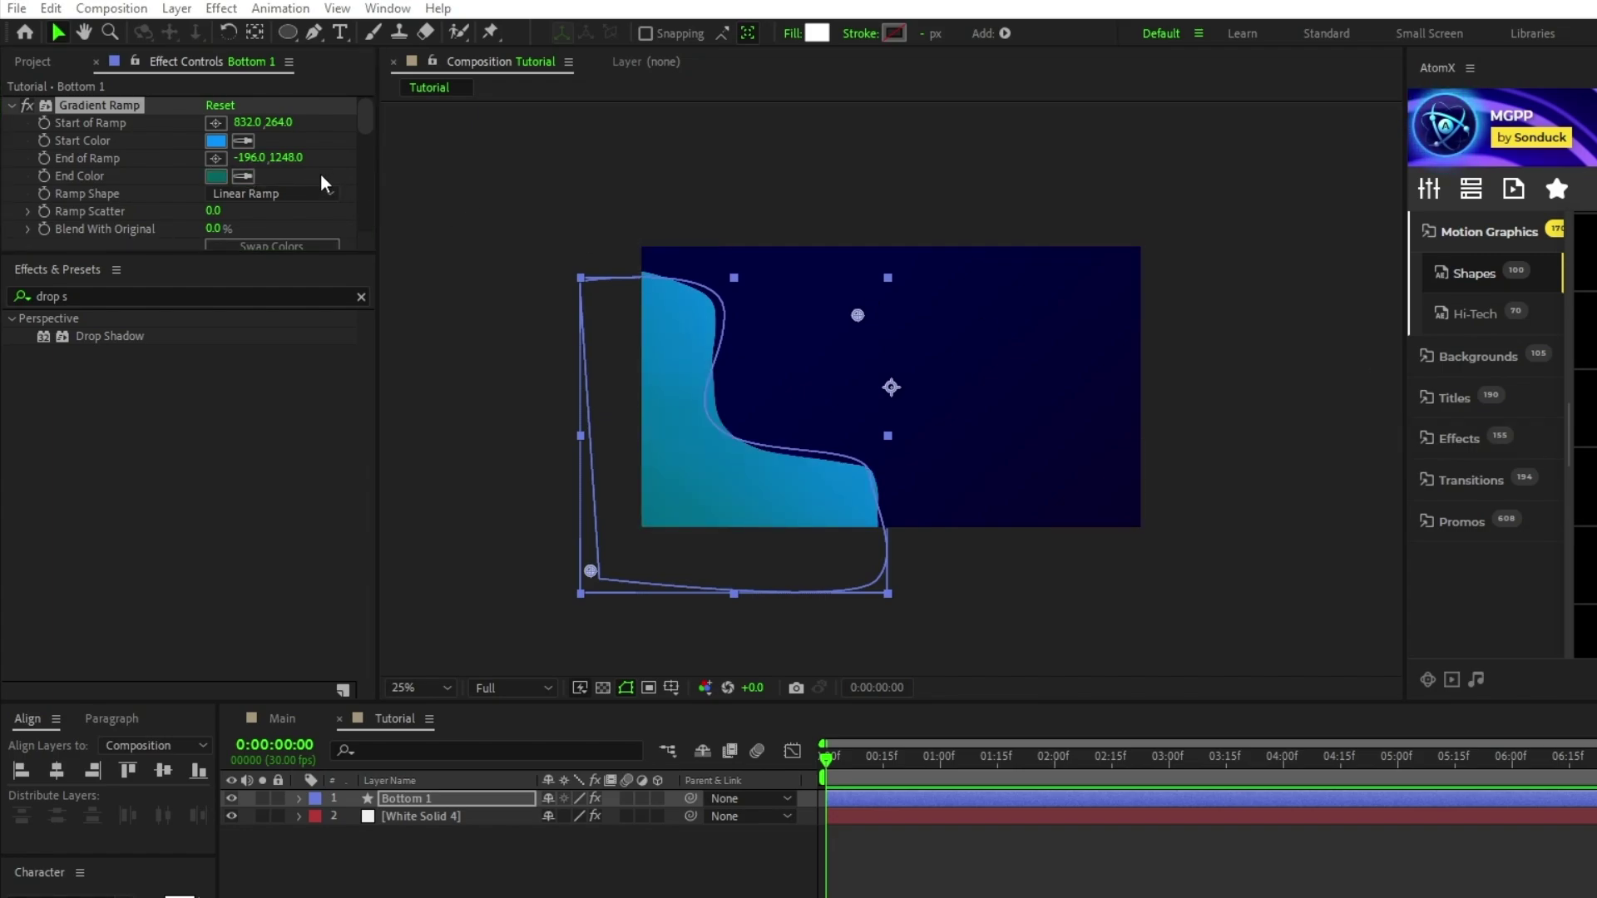
- Set the Turbulent Displace size on Bottom 1 to 285
scroll(322, 183, down, 4)
click(221, 177)
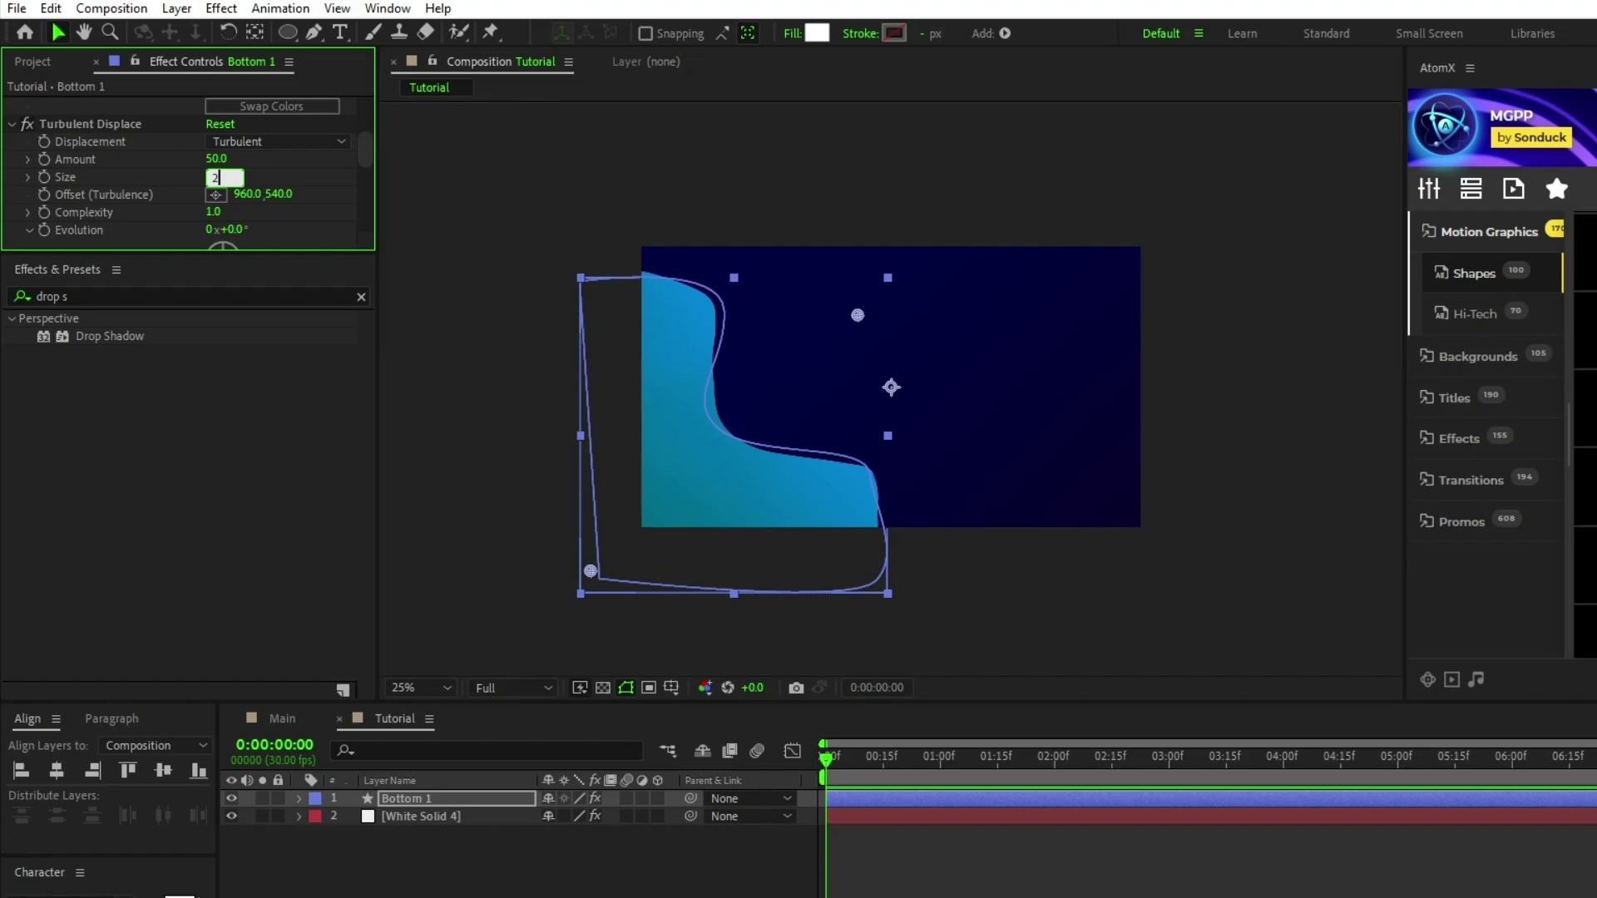
text(285)
key(Return)
- Add the expression time*35 to the Turbulent Displace Evolution property of Bottom 1
scroll(47, 172, down, 1)
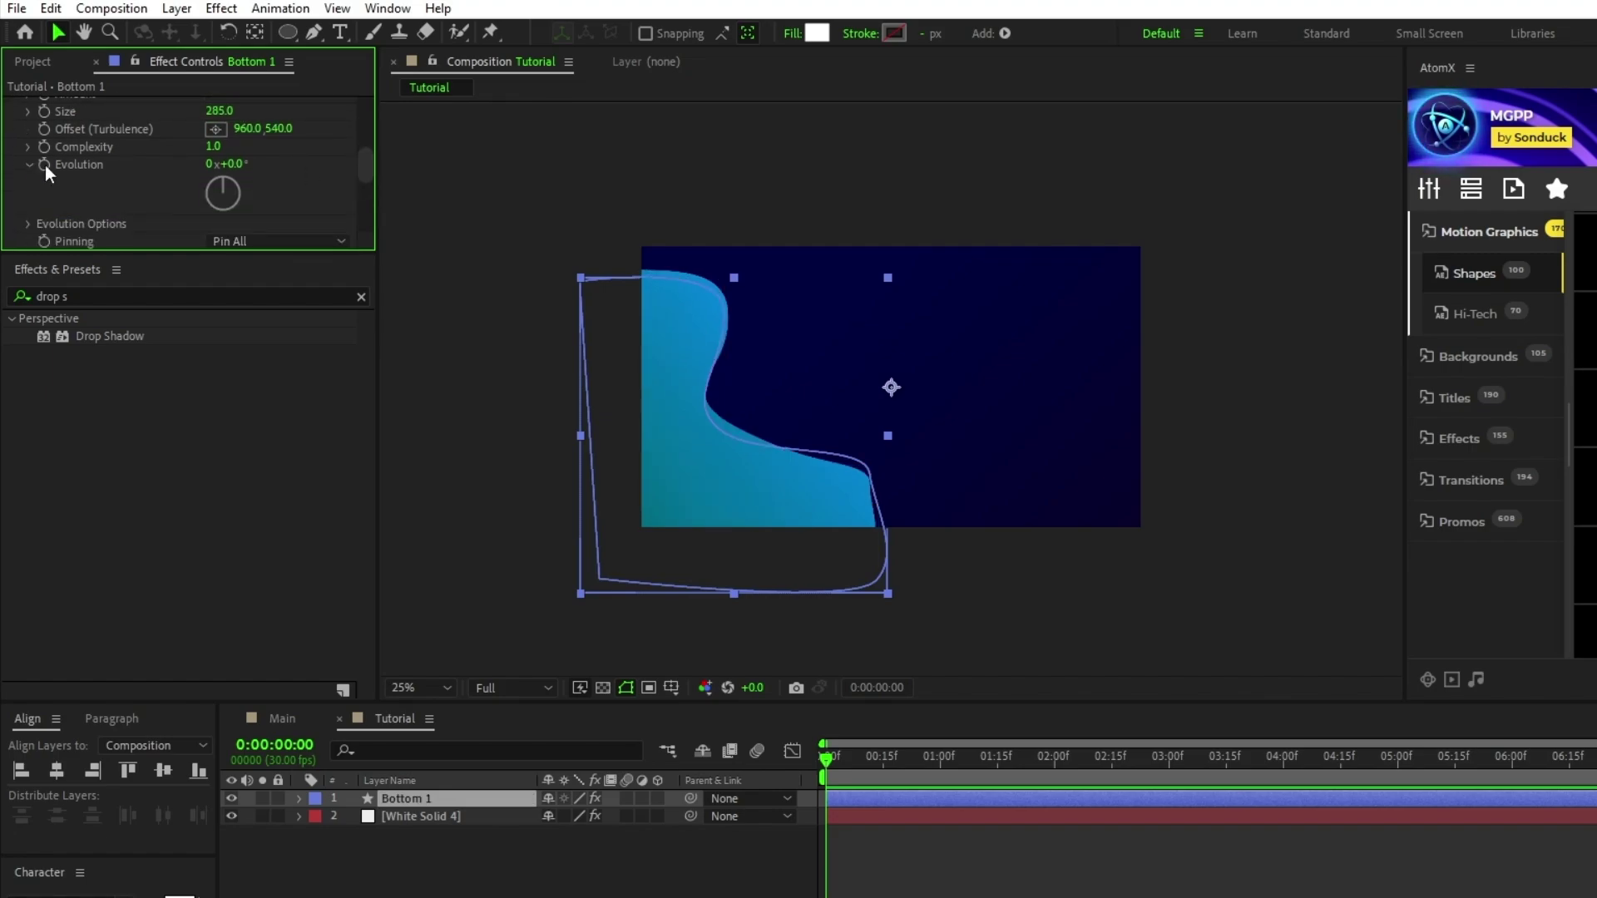
alt+click(44, 165)
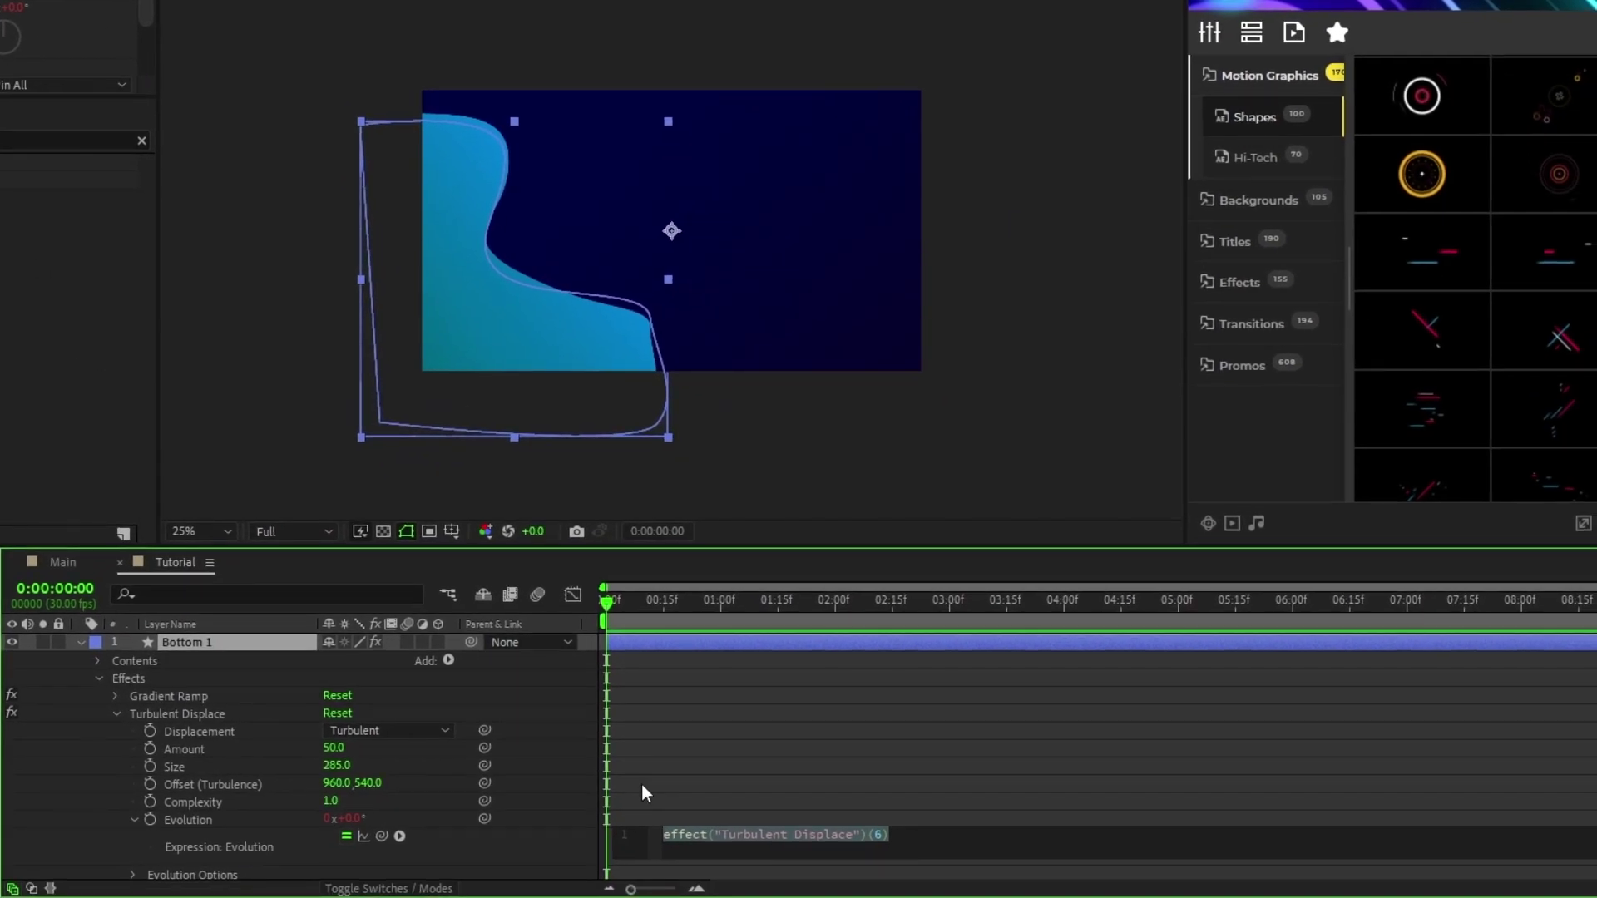
text(time*35)
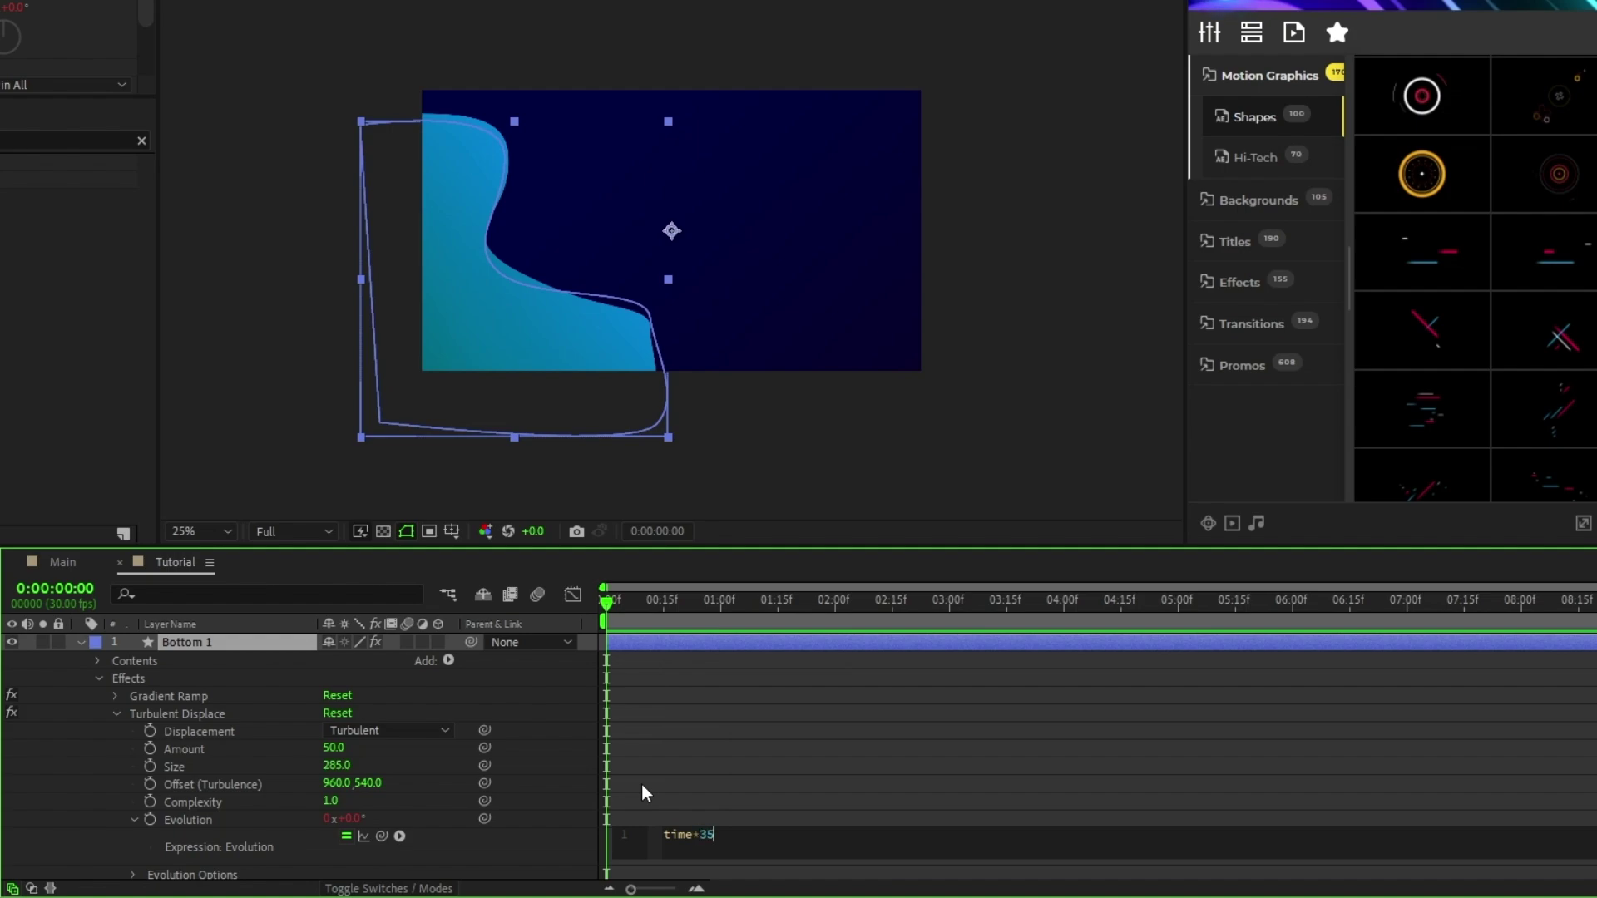
click(646, 792)
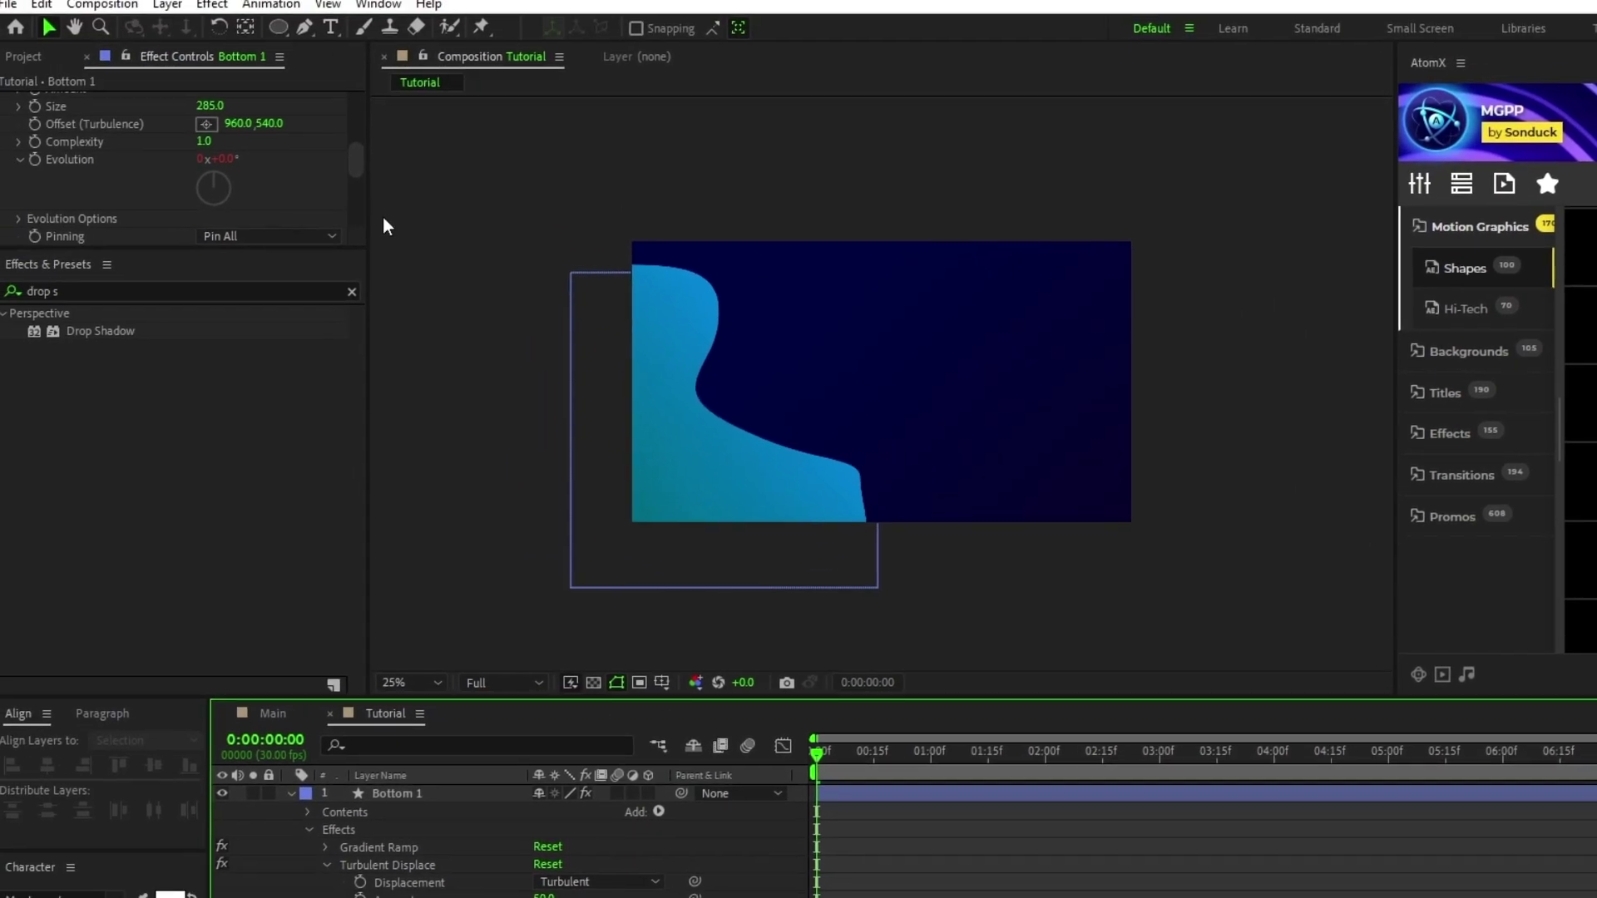
- Configure Bottom 1's Drop Shadow with 100% opacity, a direction of 55°, a distance of 10 and a softness of 150
drag(147, 17, 146, 63)
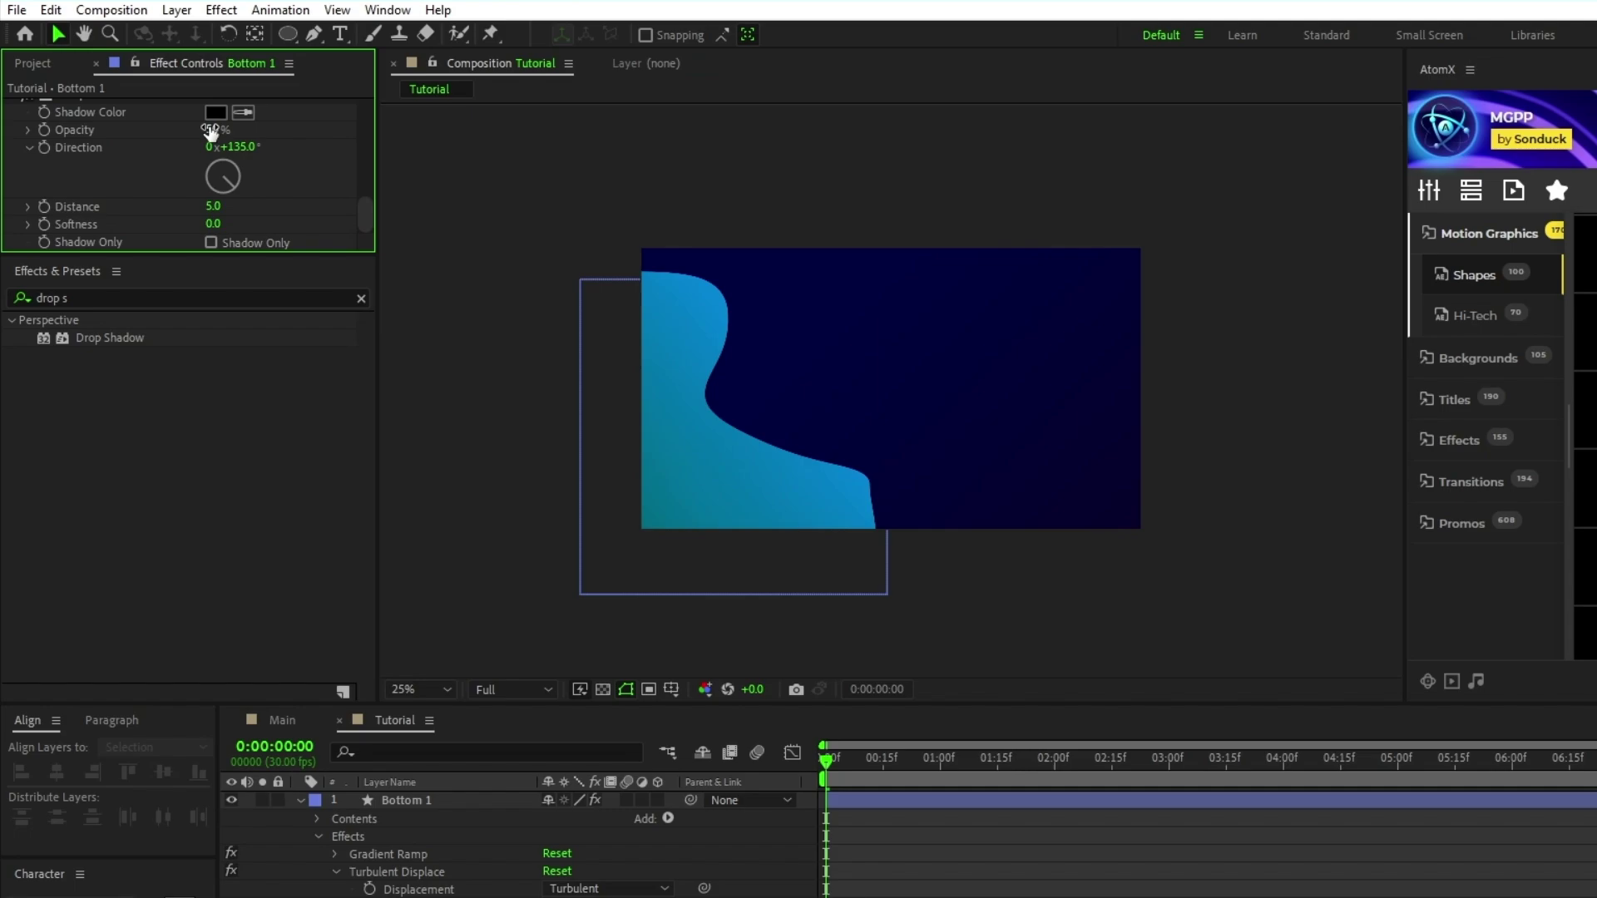
drag(212, 130, 409, 147)
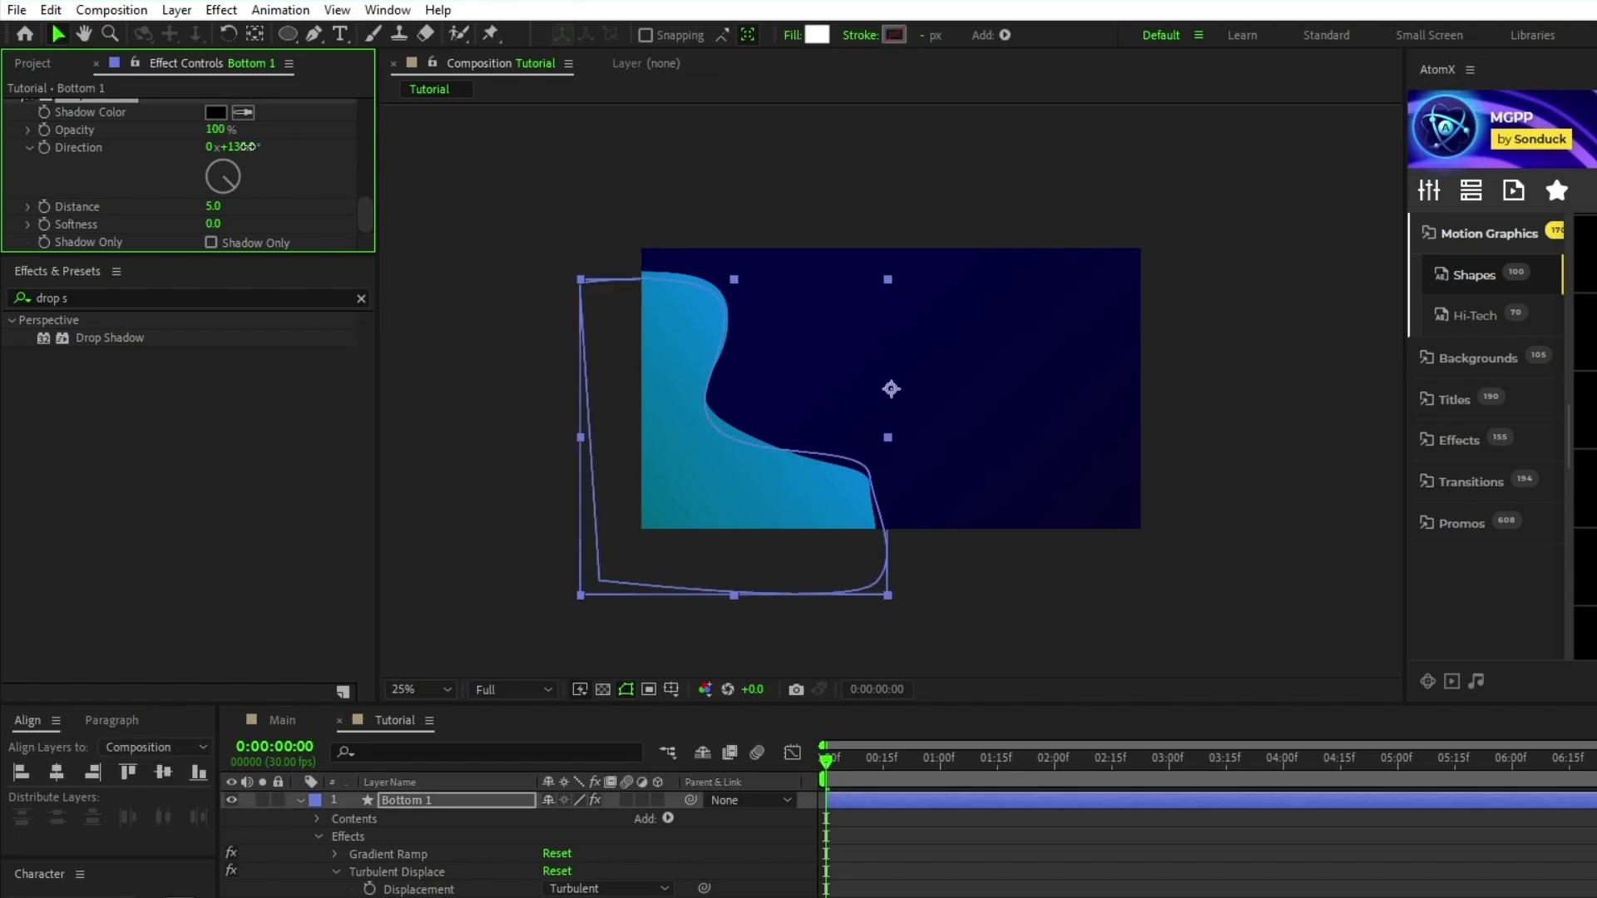
click(243, 146)
text(55)
key(Return)
key(Tab)
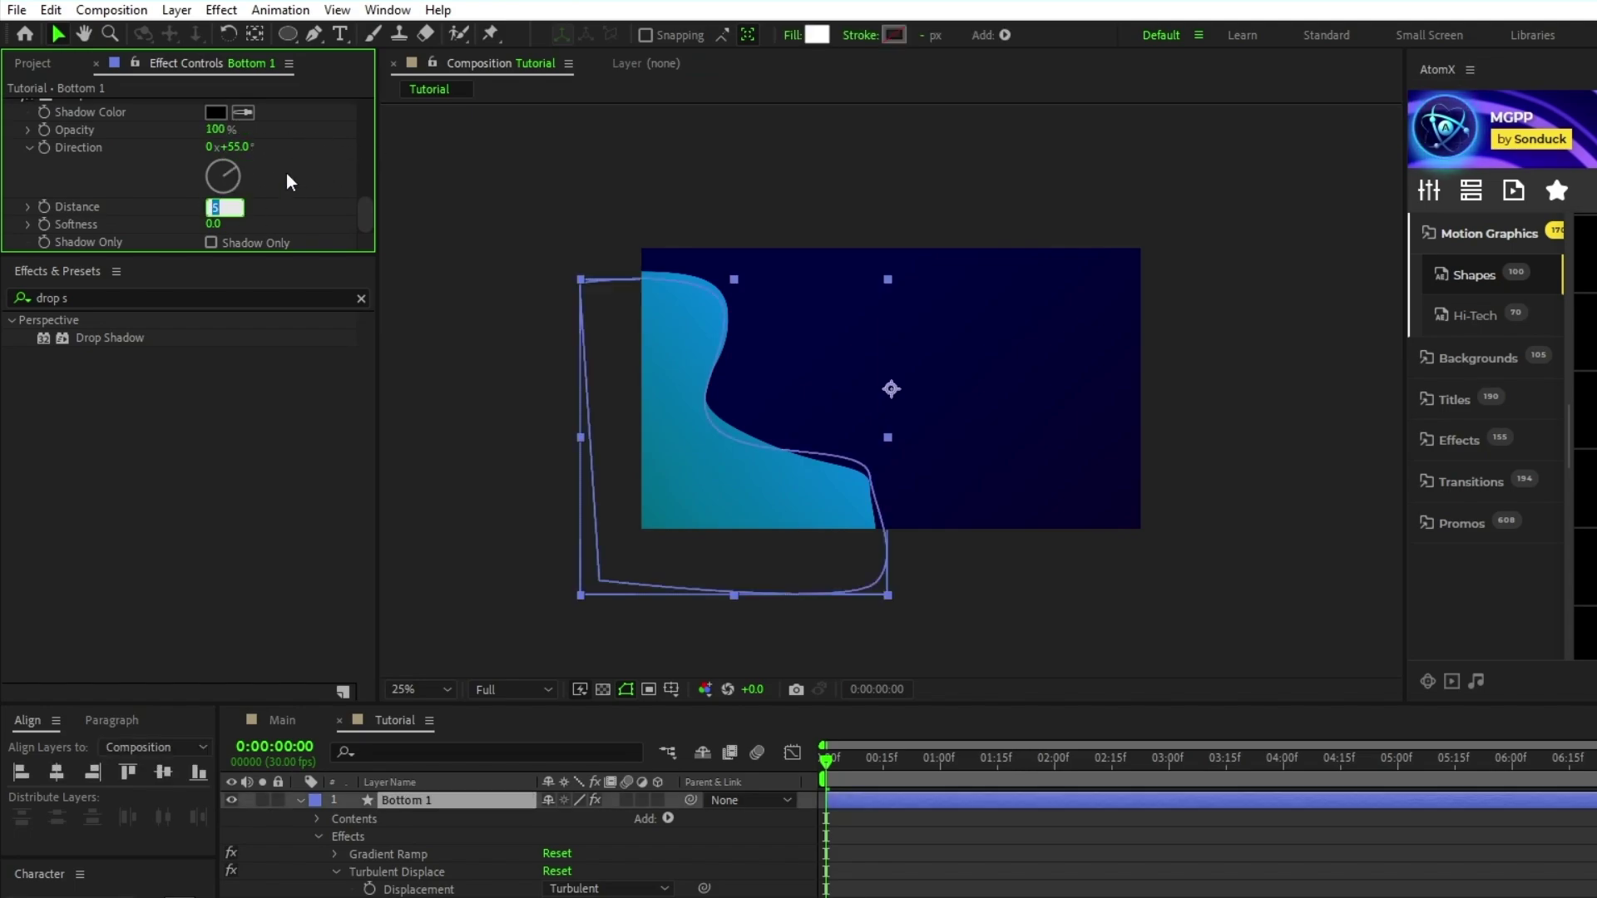
text(150)
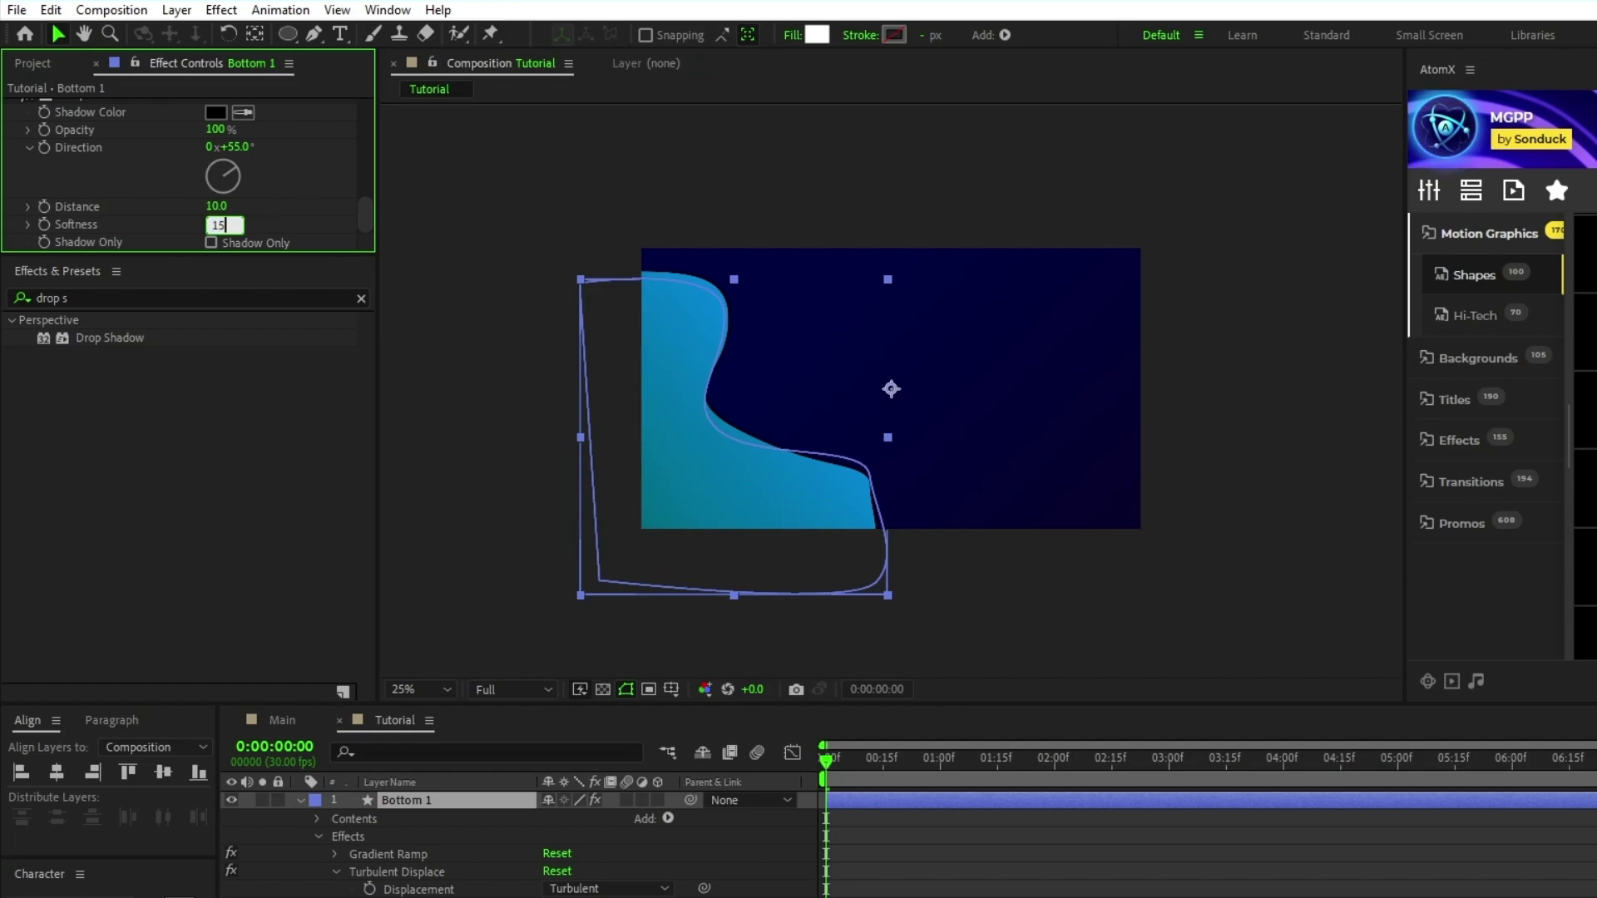
key(Return)
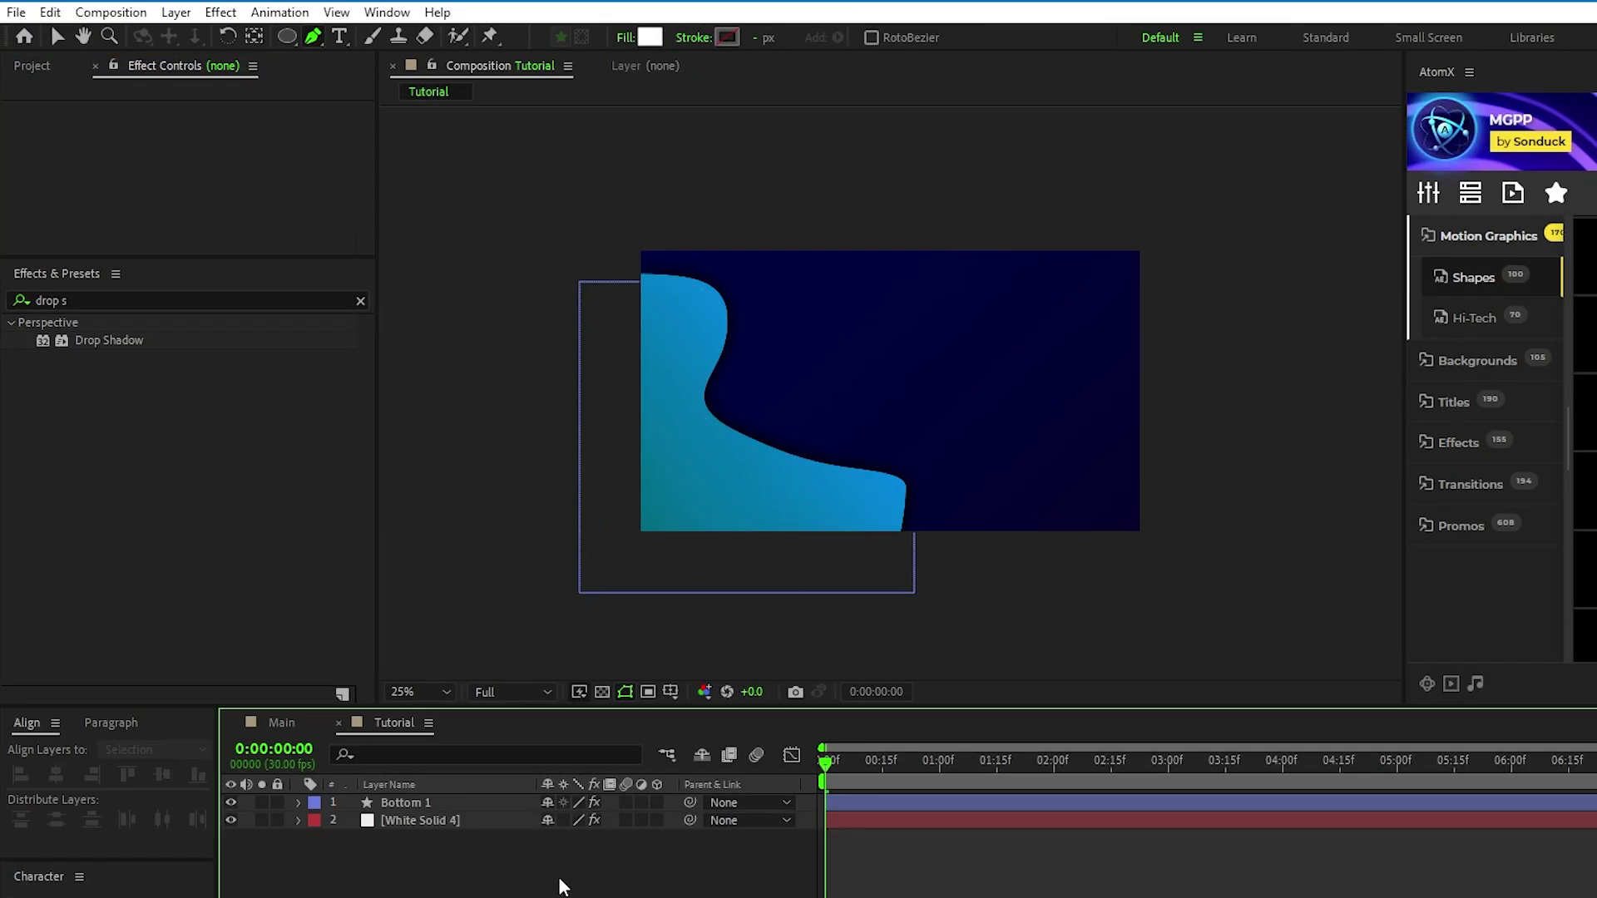
- Duplicate the Bottom 1 layer and move the copy's path points inward to form a smaller, differently curved wave
click(466, 804)
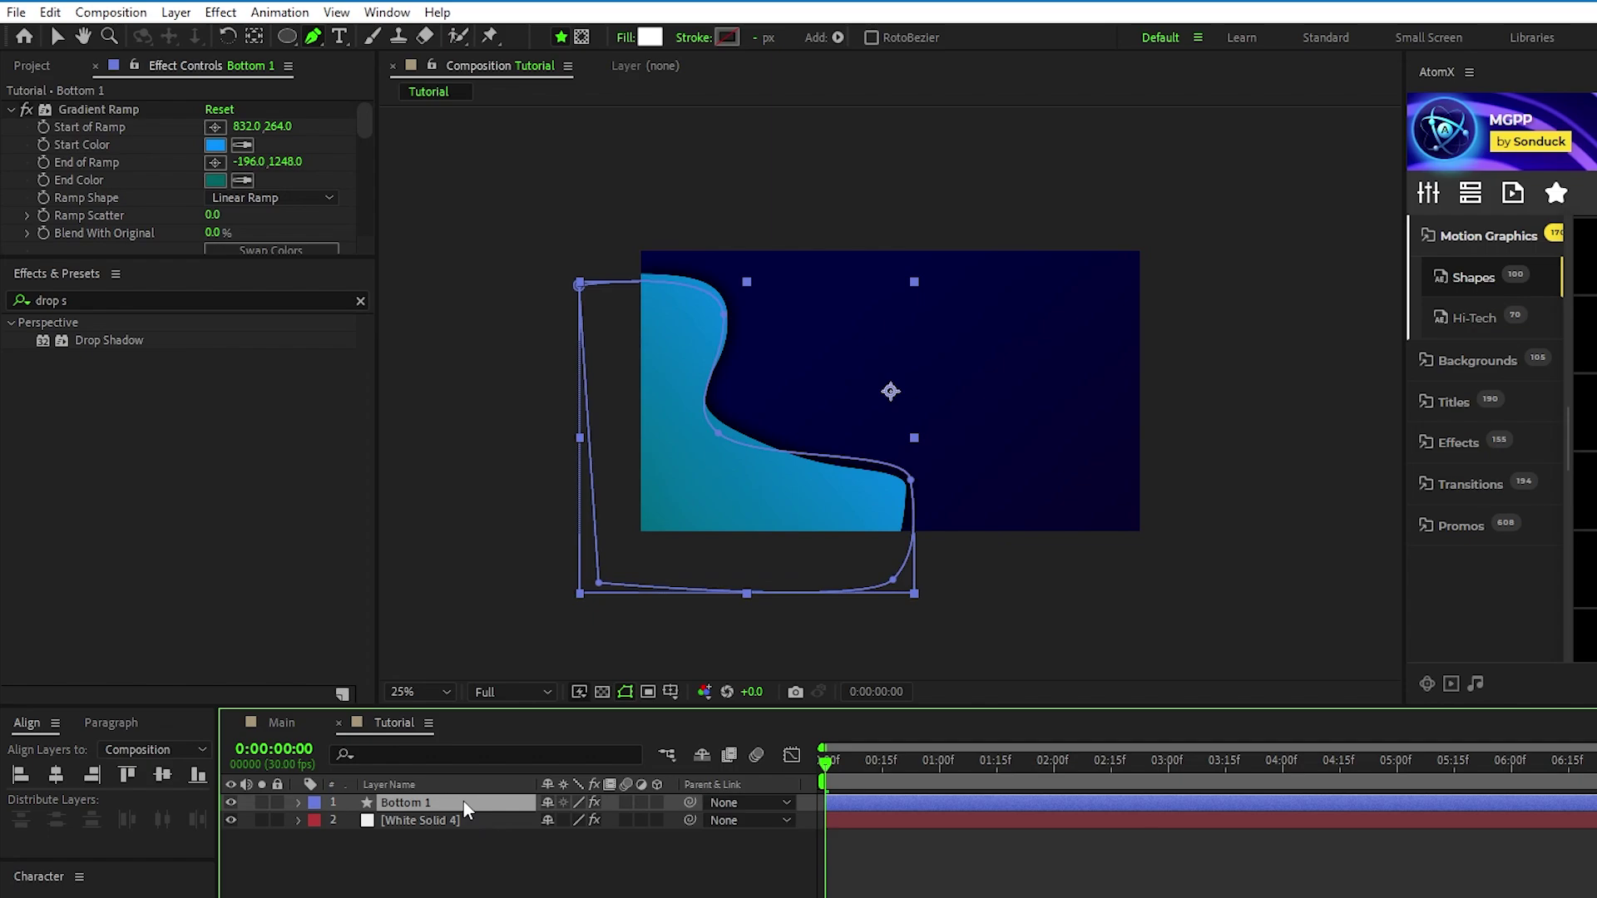
key(ctrl+d)
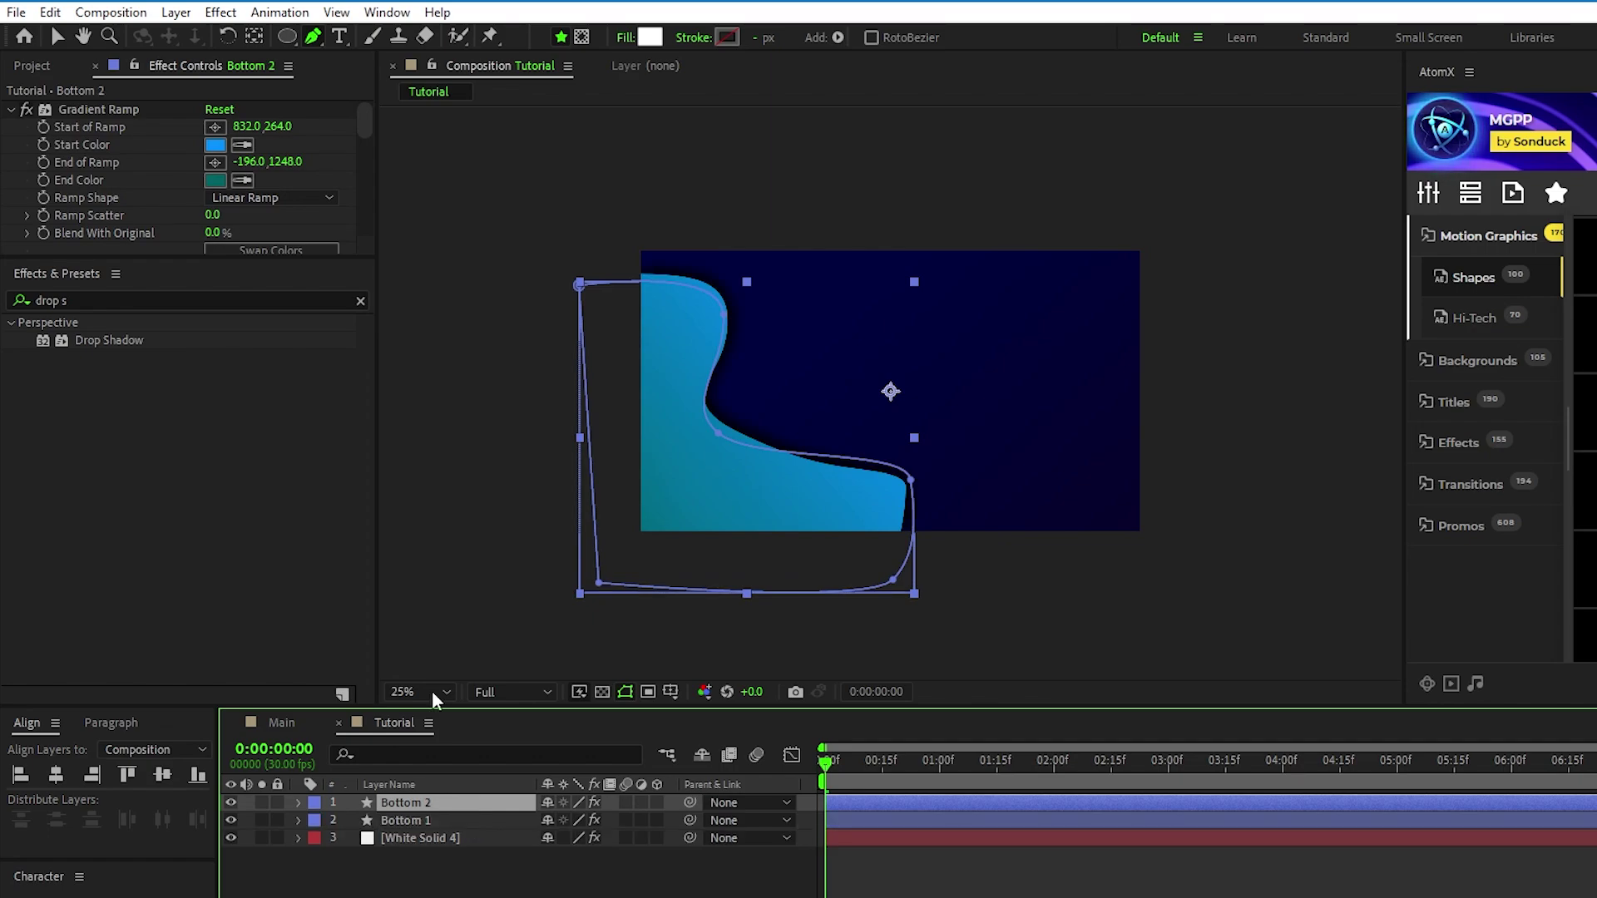
click(723, 319)
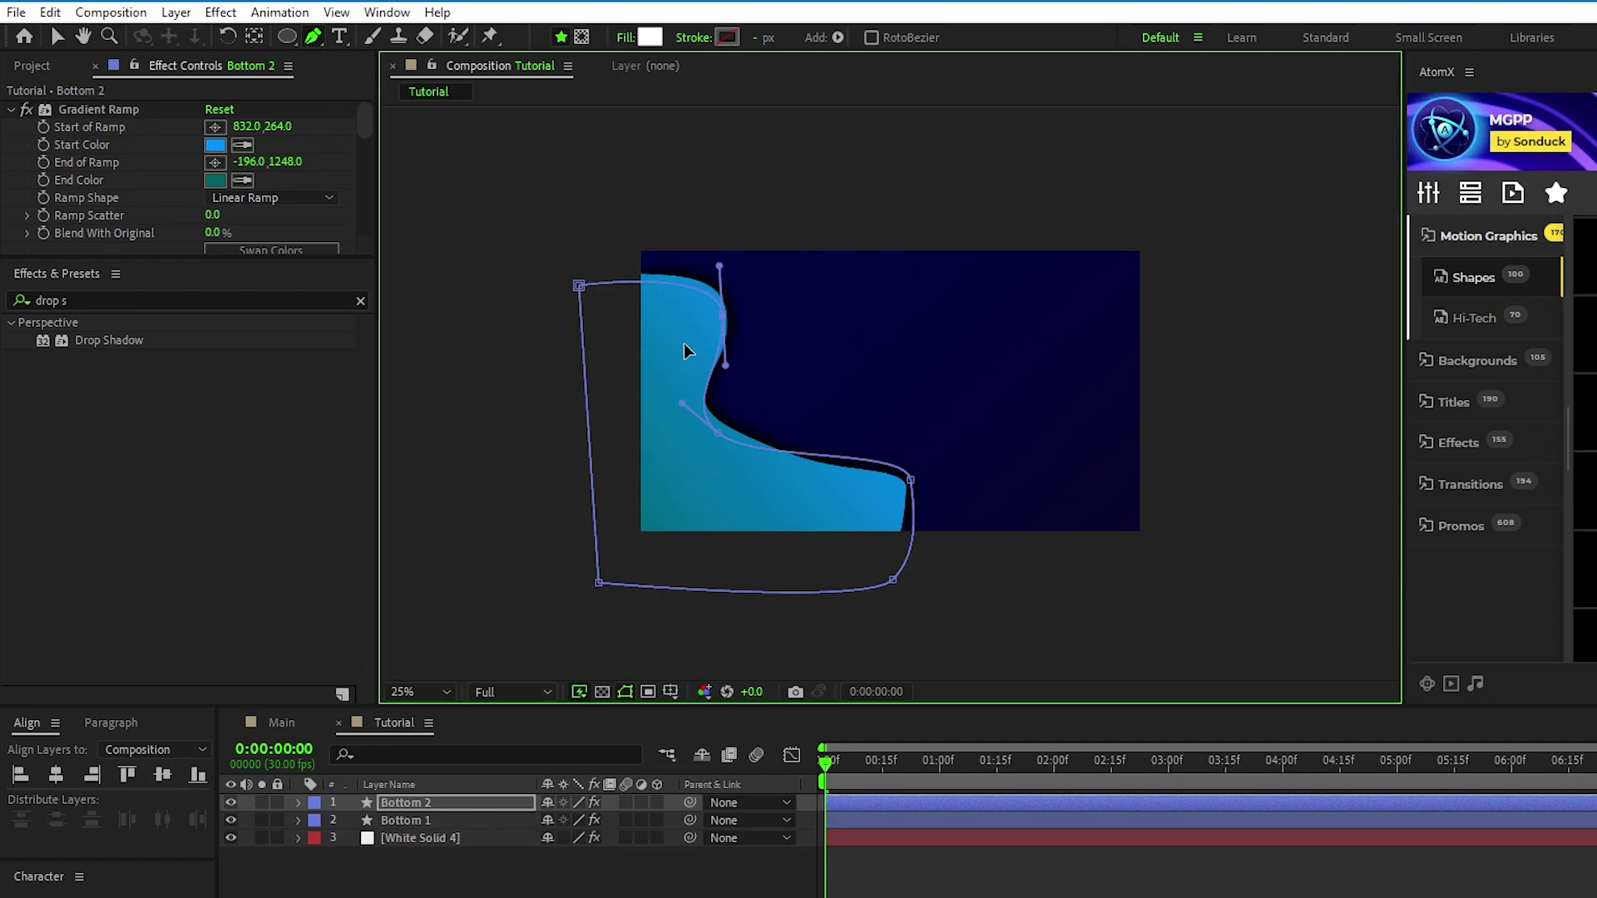
drag(723, 316, 677, 350)
drag(719, 434, 705, 467)
drag(911, 480, 881, 423)
click(892, 581)
drag(892, 581, 855, 566)
drag(579, 285, 699, 343)
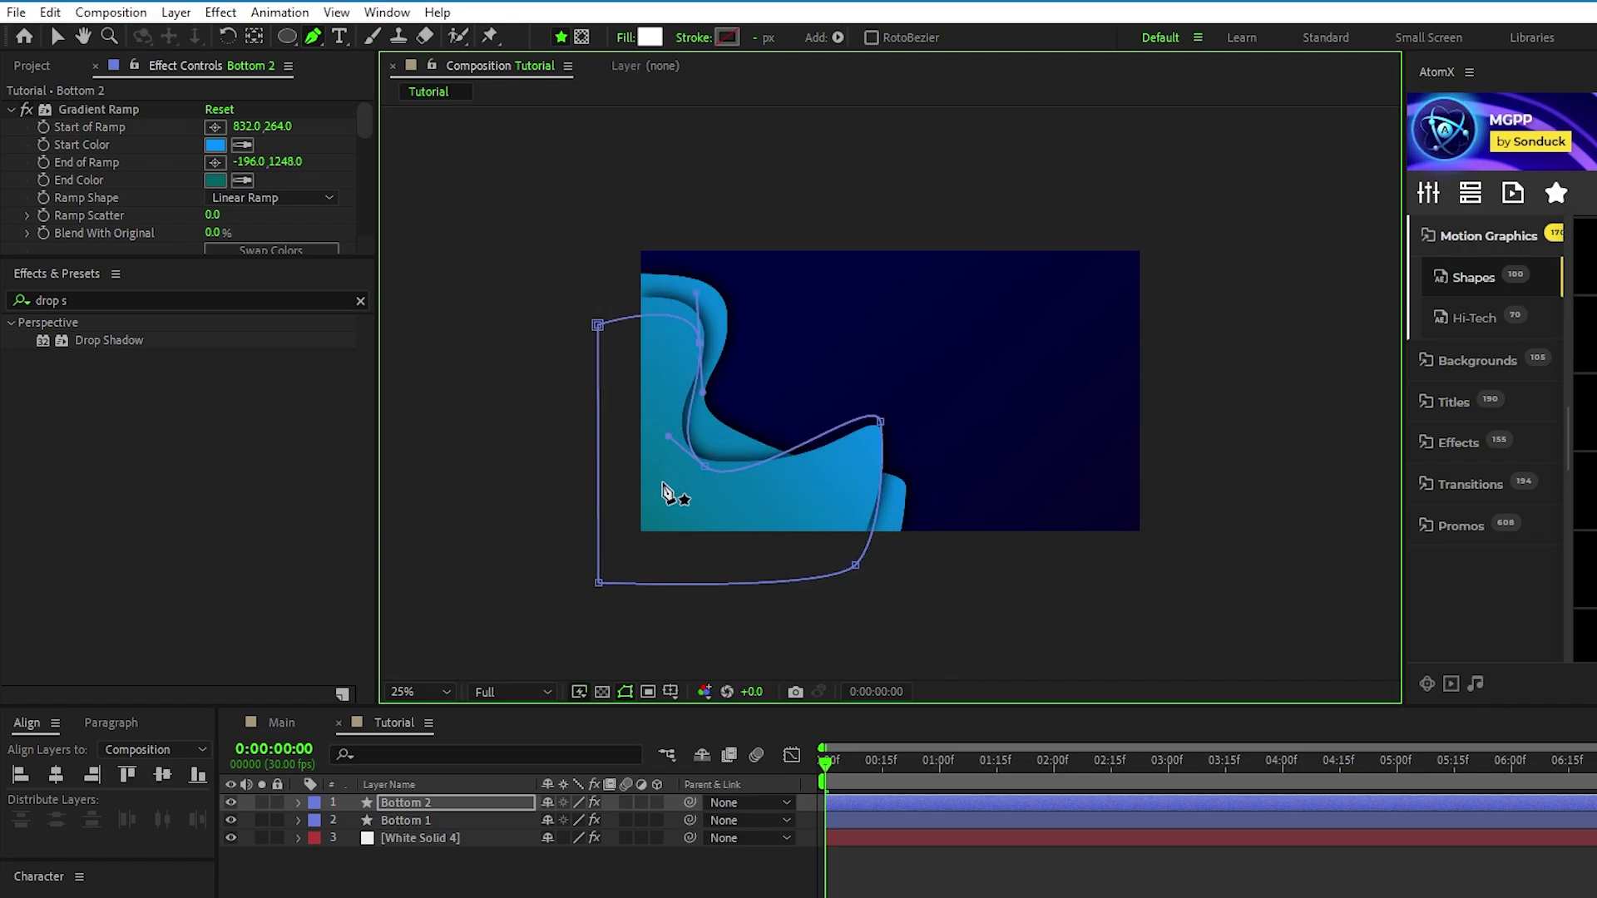
- Set the Random Seed in the Turbulent Displace evolution options of Bottom 2 to 1
click(413, 802)
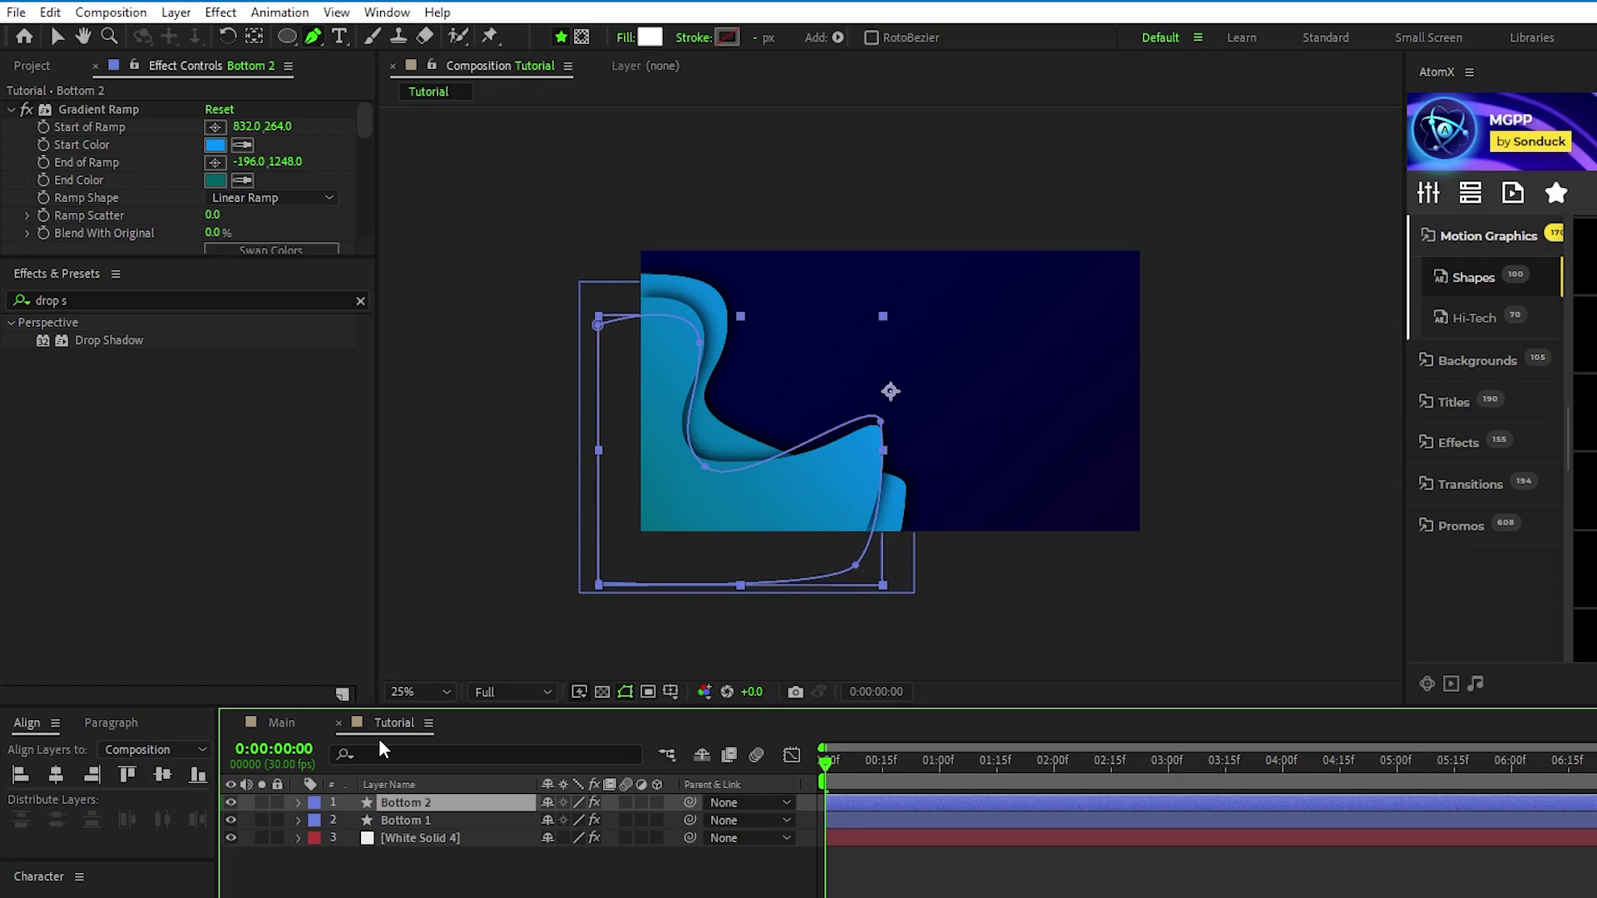
drag(365, 123, 366, 175)
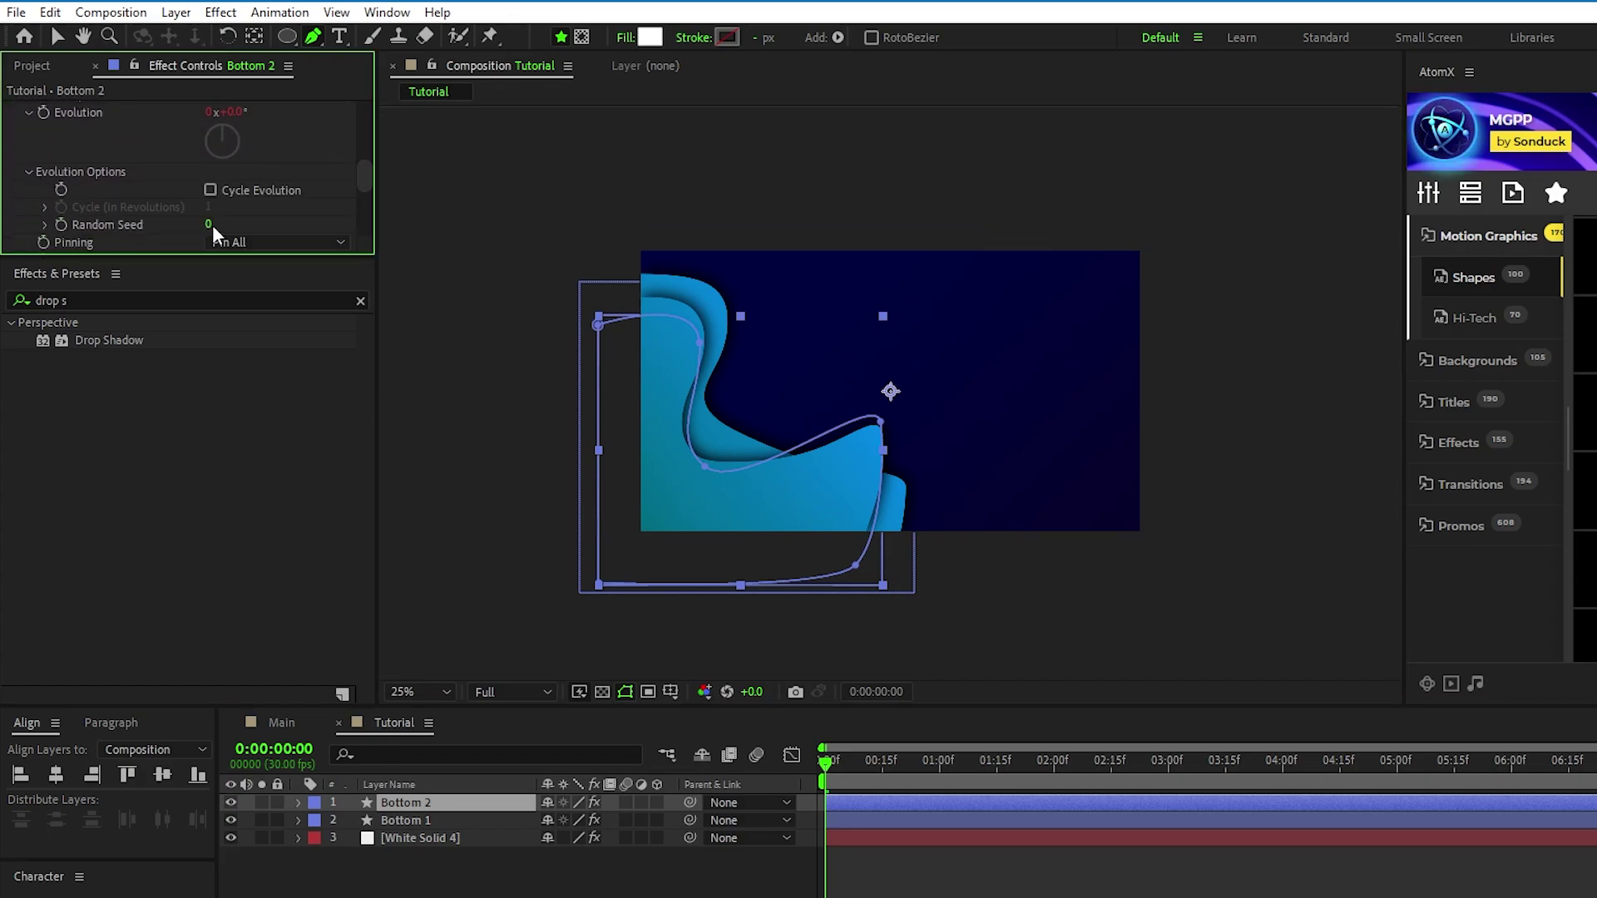
click(208, 224)
text(1)
key(Return)
drag(366, 171, 366, 180)
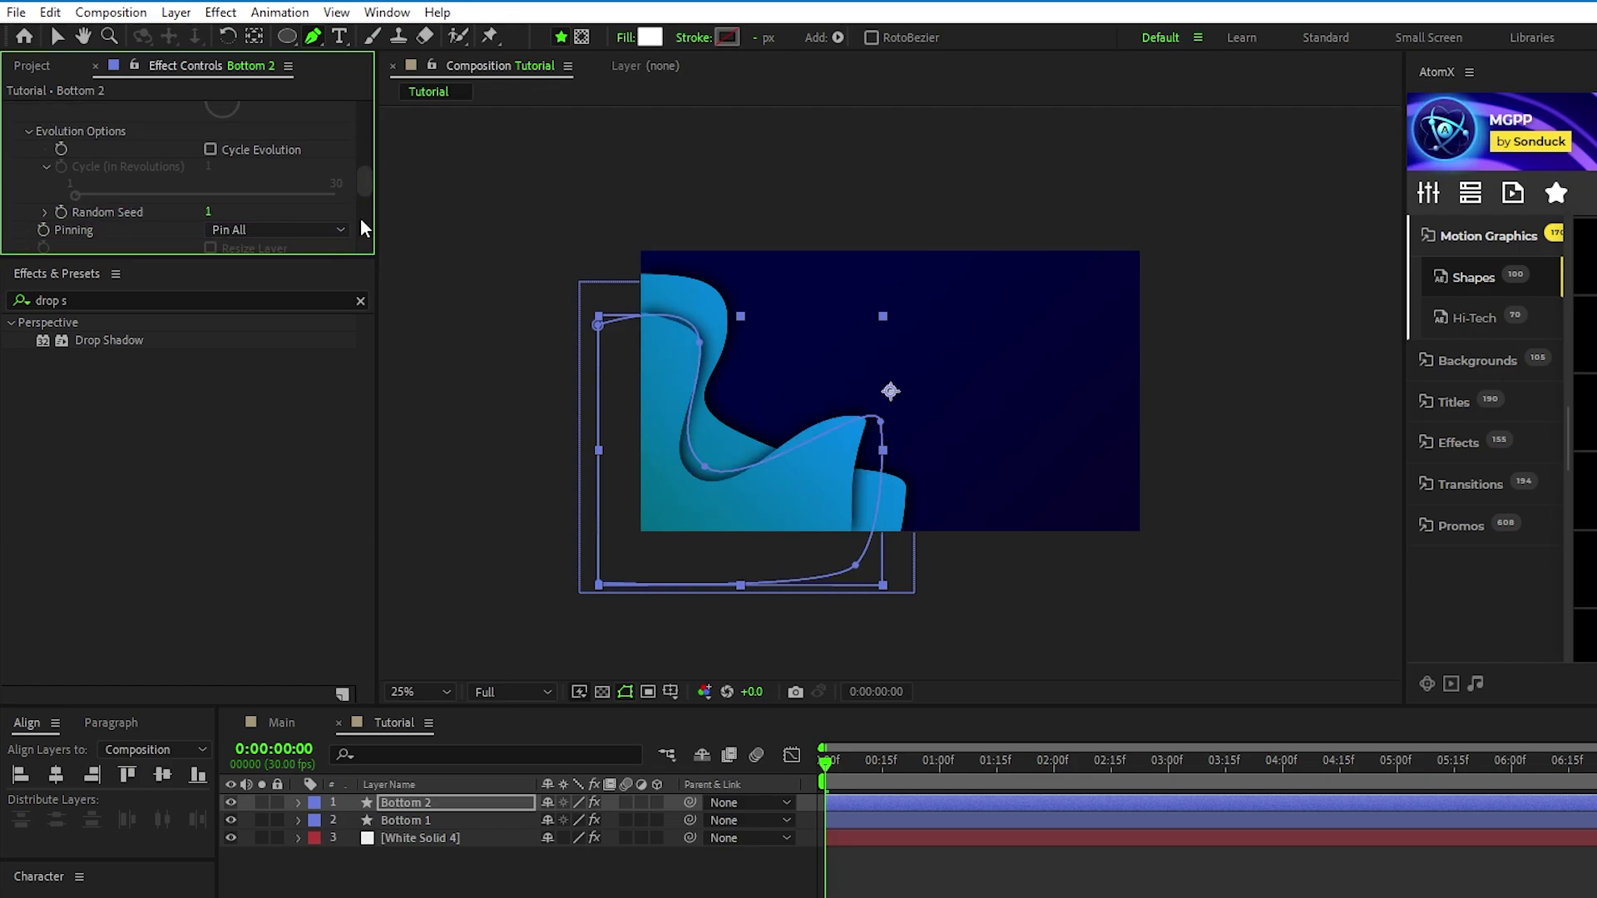
- Duplicate the Bottom 2 layer and reshape the copy's path into a lower wave that extends farther right
click(398, 803)
key(ctrl+d)
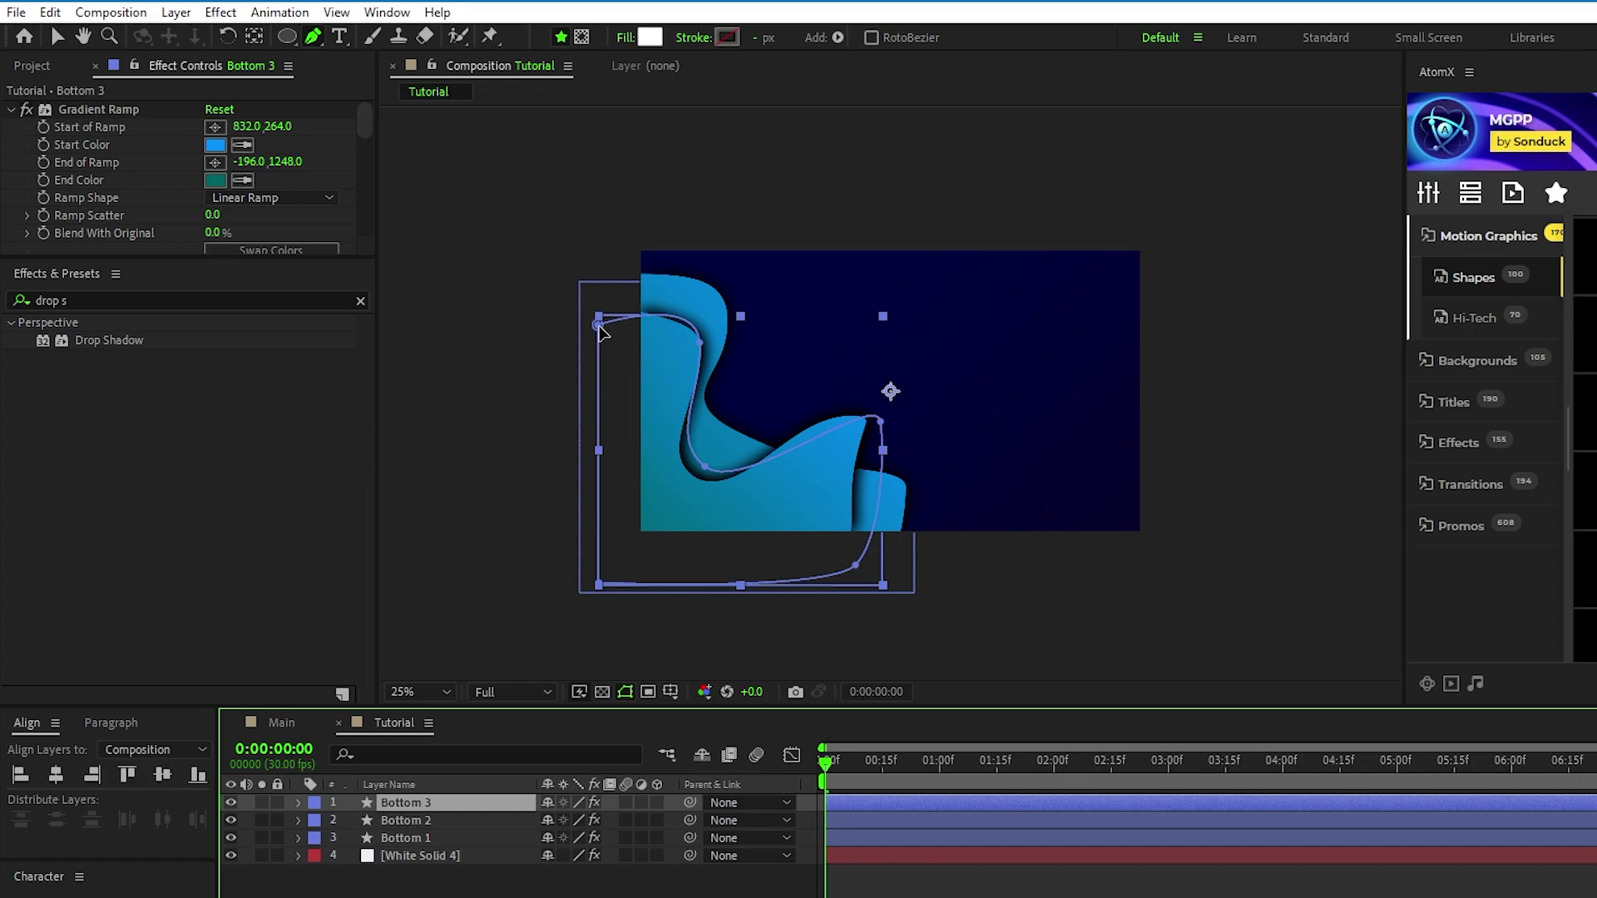
drag(597, 325, 530, 363)
drag(698, 342, 687, 392)
drag(704, 466, 769, 469)
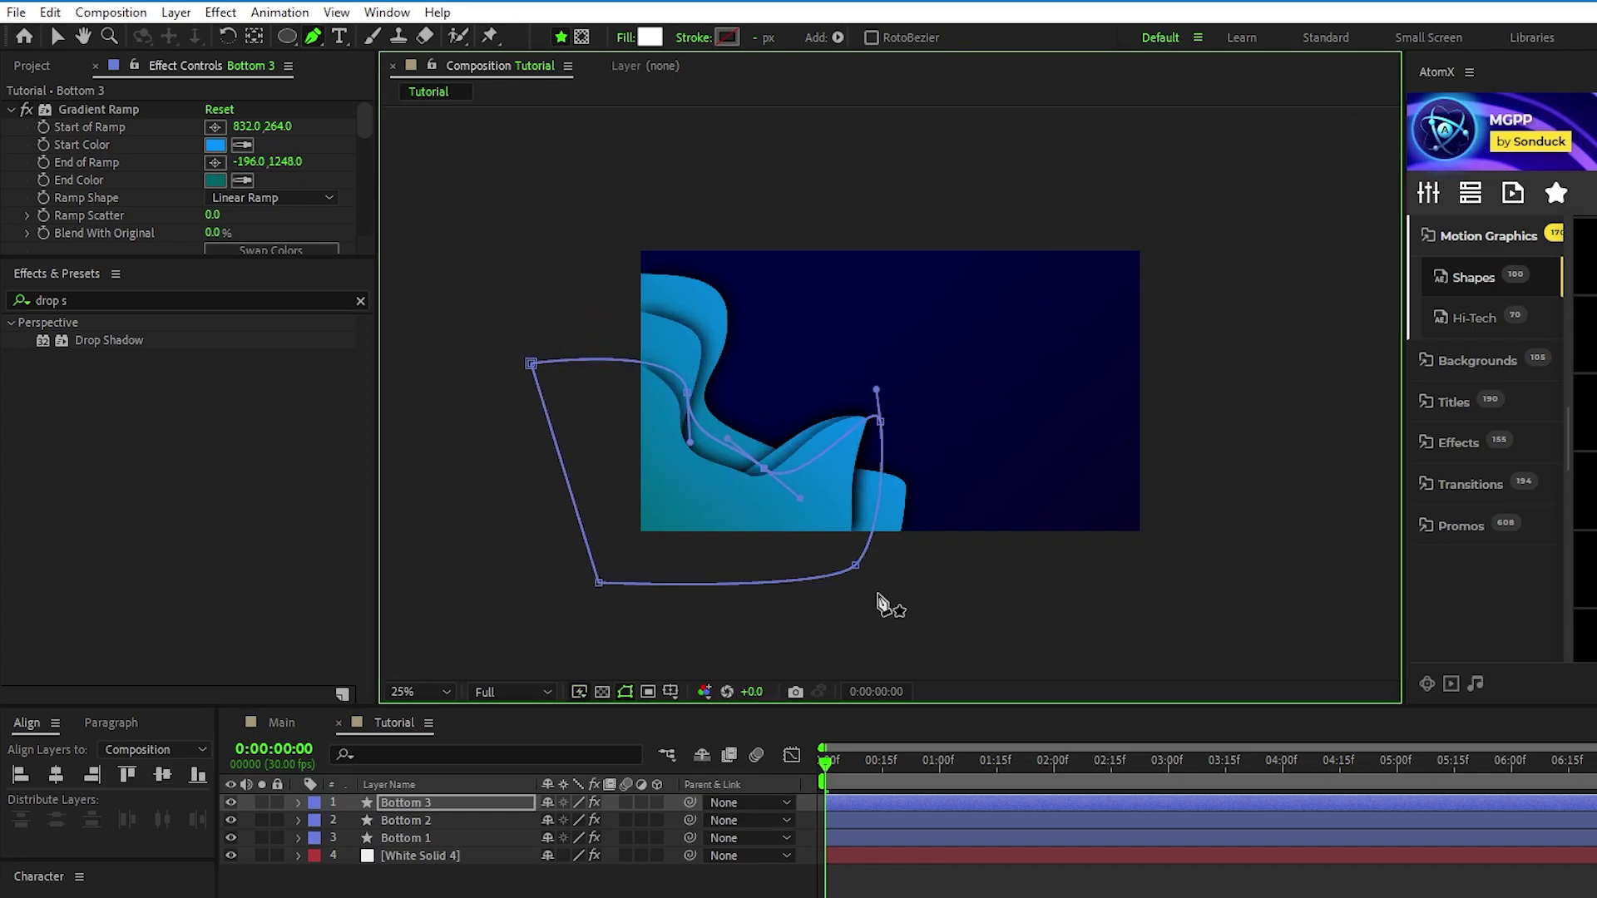
drag(855, 566, 944, 583)
drag(881, 422, 946, 481)
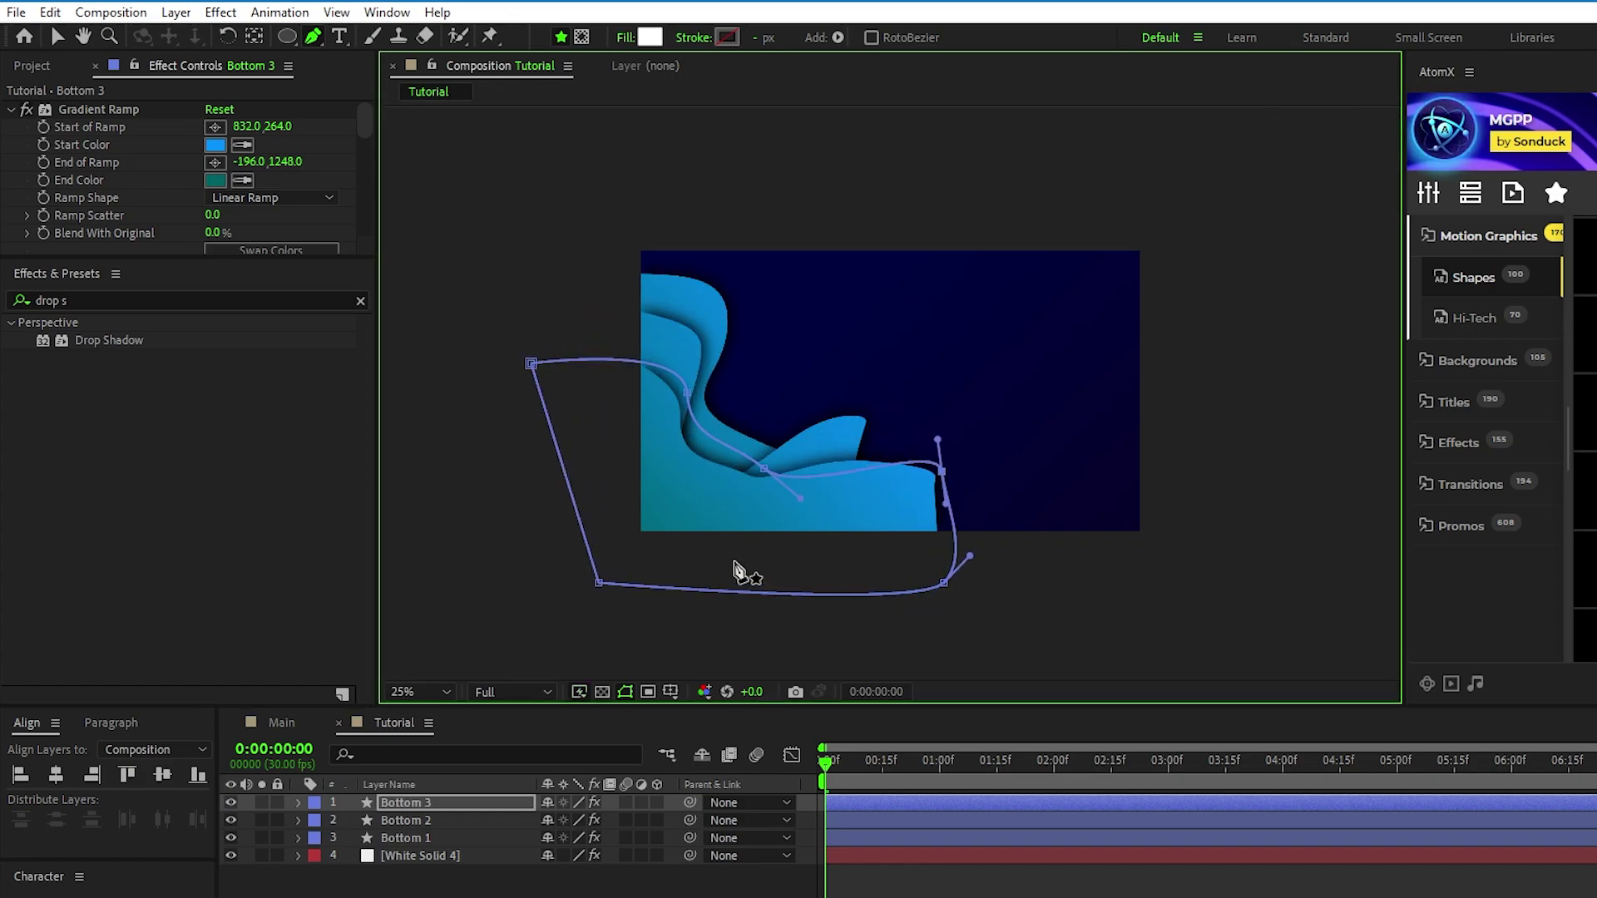
- Set the Random Seed in the Turbulent Displace evolution options of Bottom 3 to 2
drag(364, 123, 367, 186)
click(30, 171)
drag(210, 224, 283, 217)
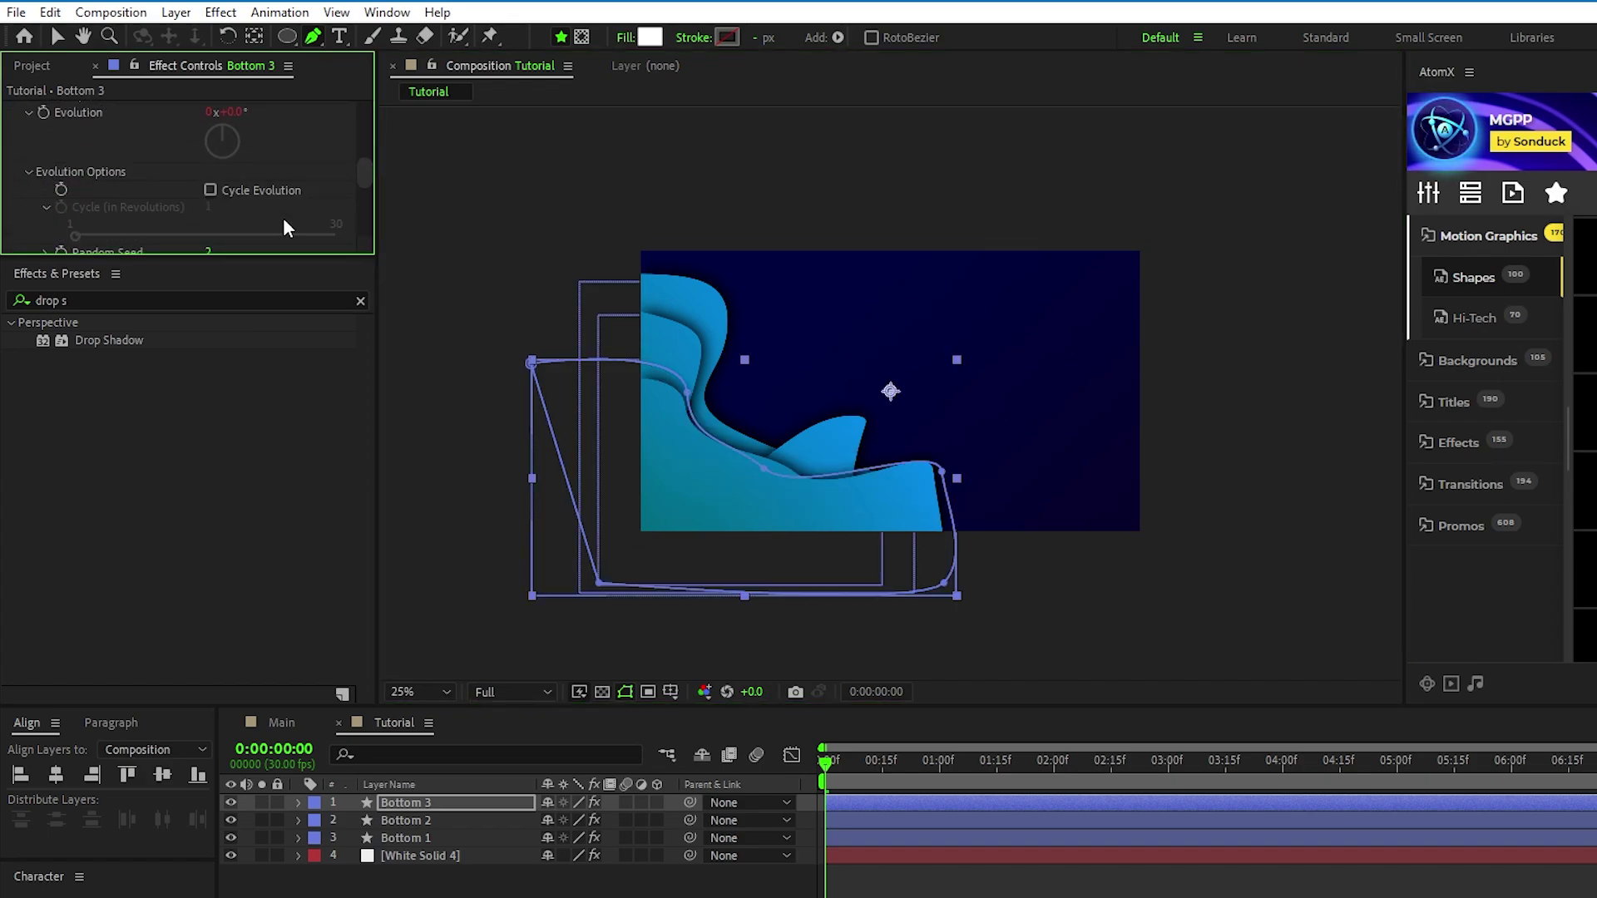
- Sample dark blue as the start color and black as the end color of Bottom 3's Gradient Ramp
scroll(362, 133, up, 6)
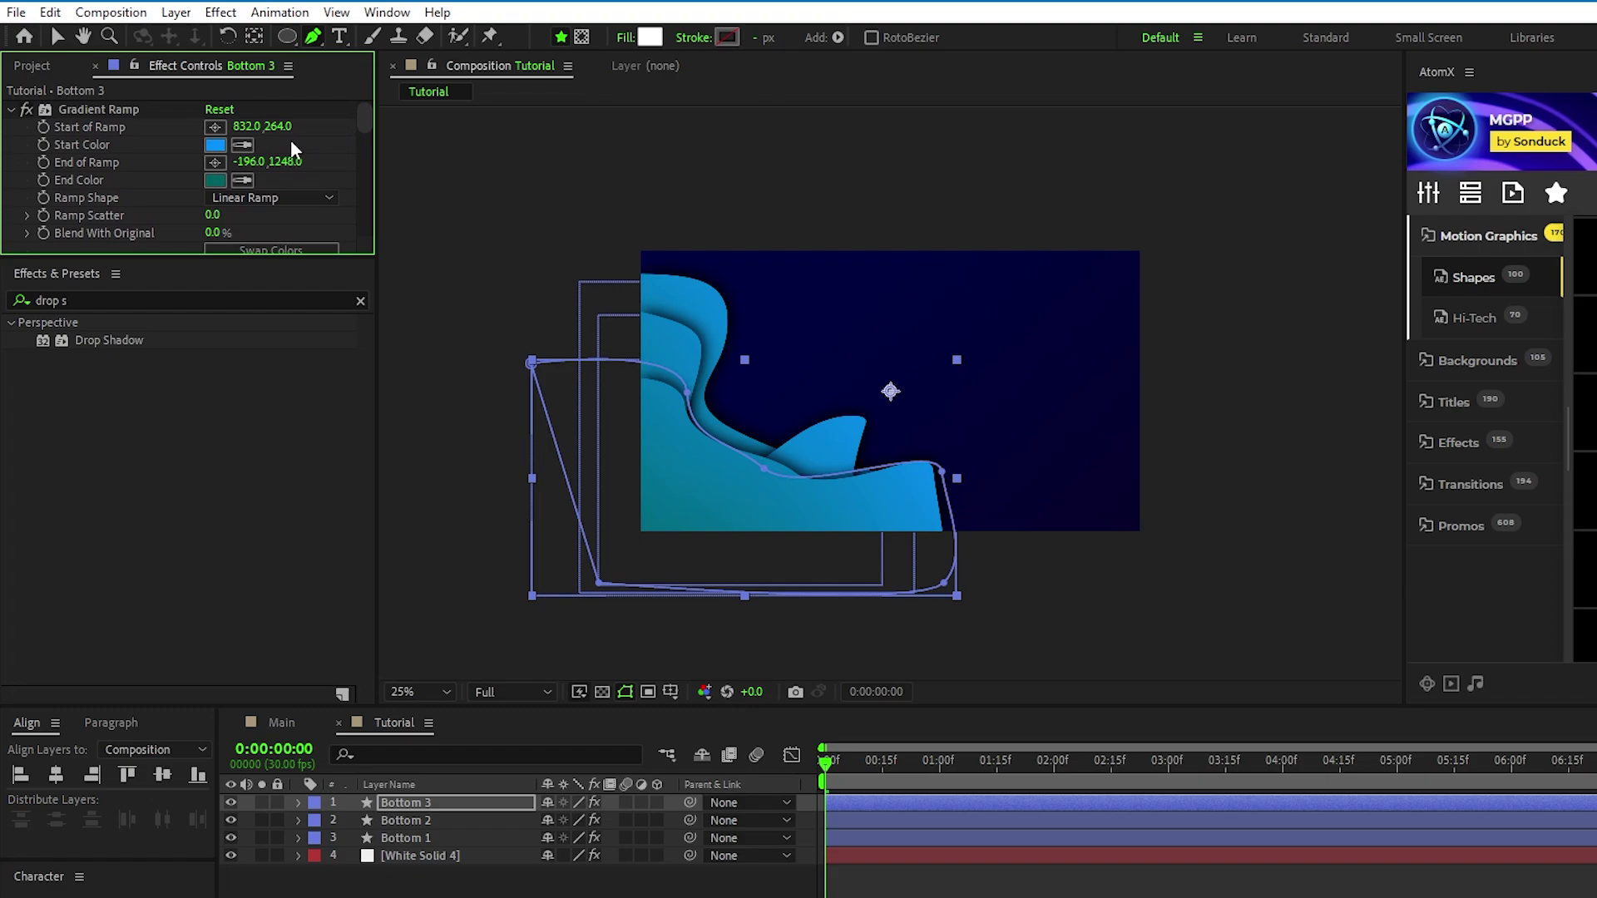
click(242, 147)
click(1593, 291)
click(243, 181)
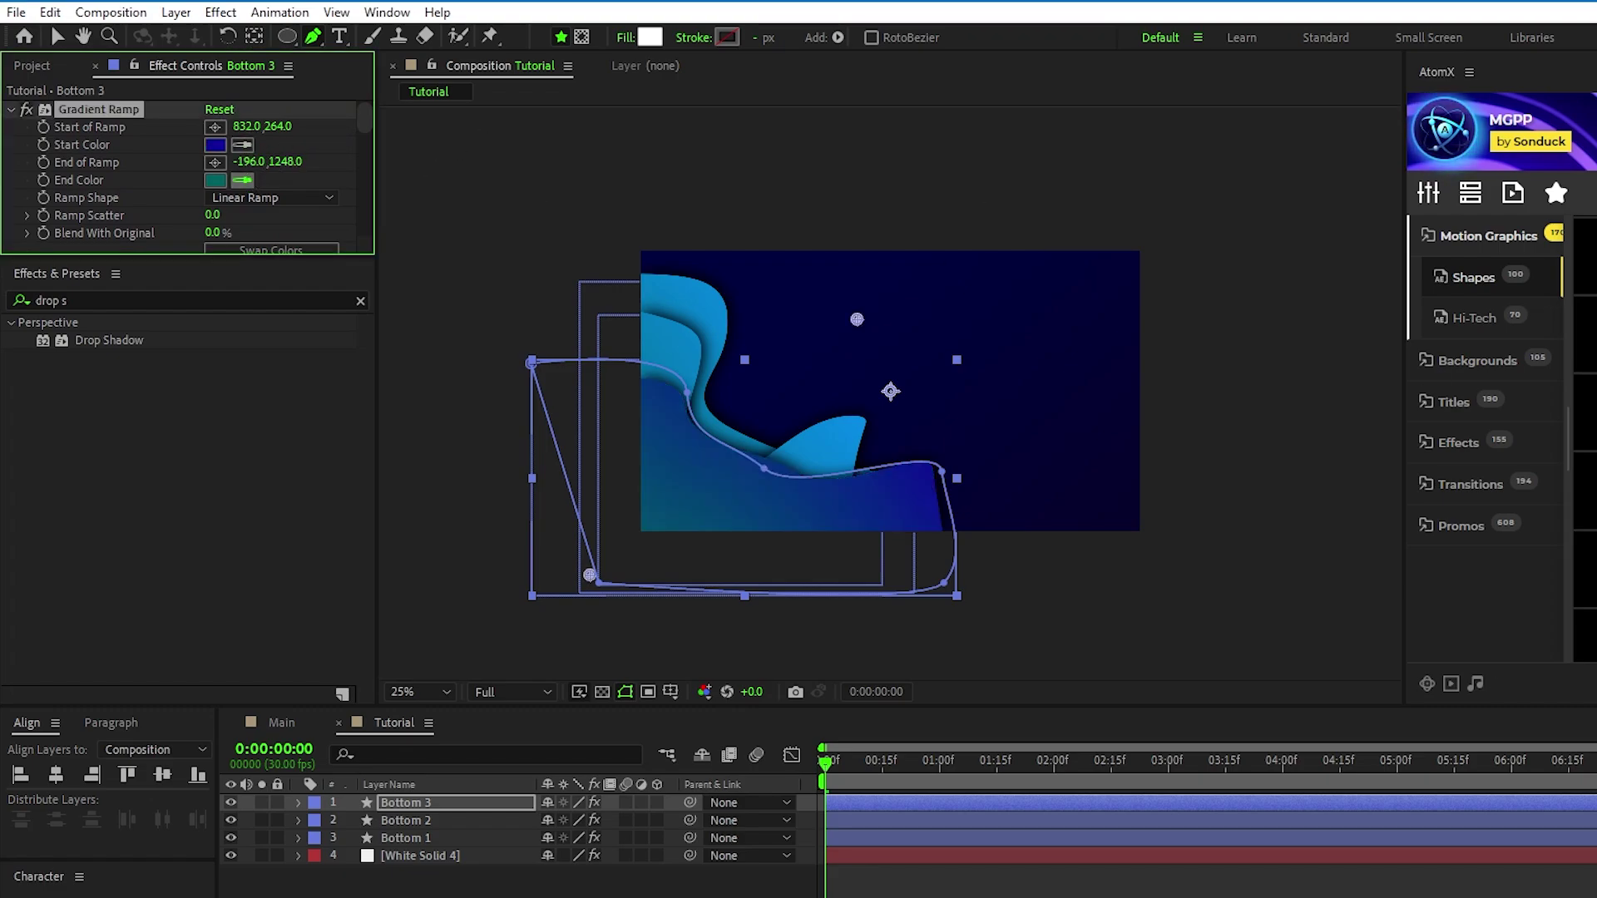
click(1592, 320)
click(53, 37)
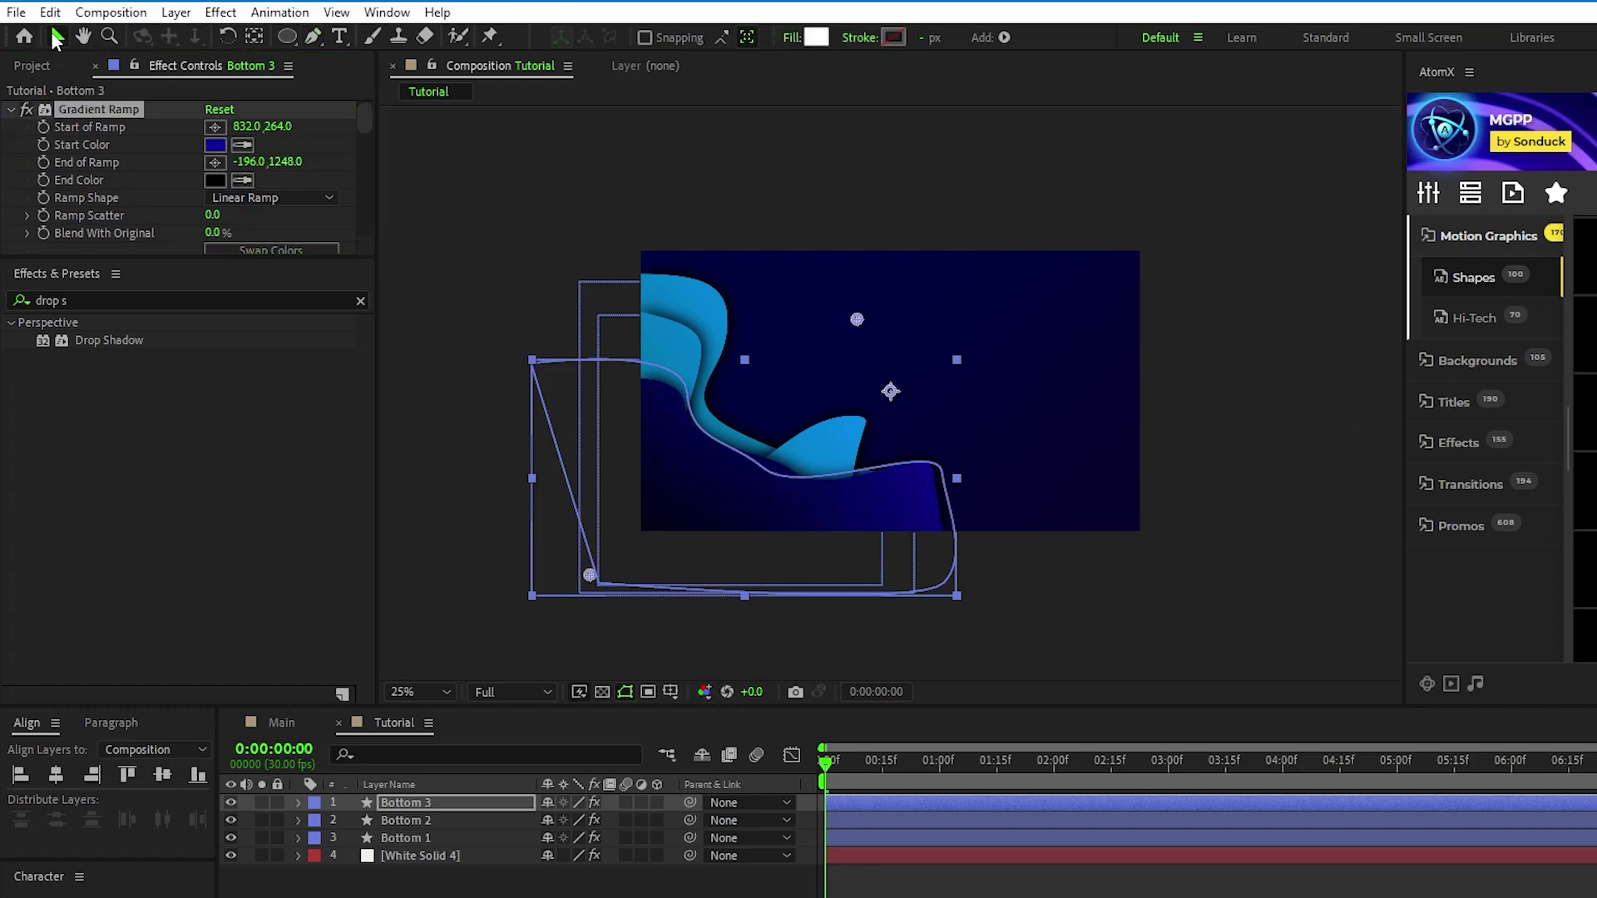
- Set the opacity of the Bottom 2 layer to 55% and of the Bottom 1 layer to 45%
click(432, 821)
key(t)
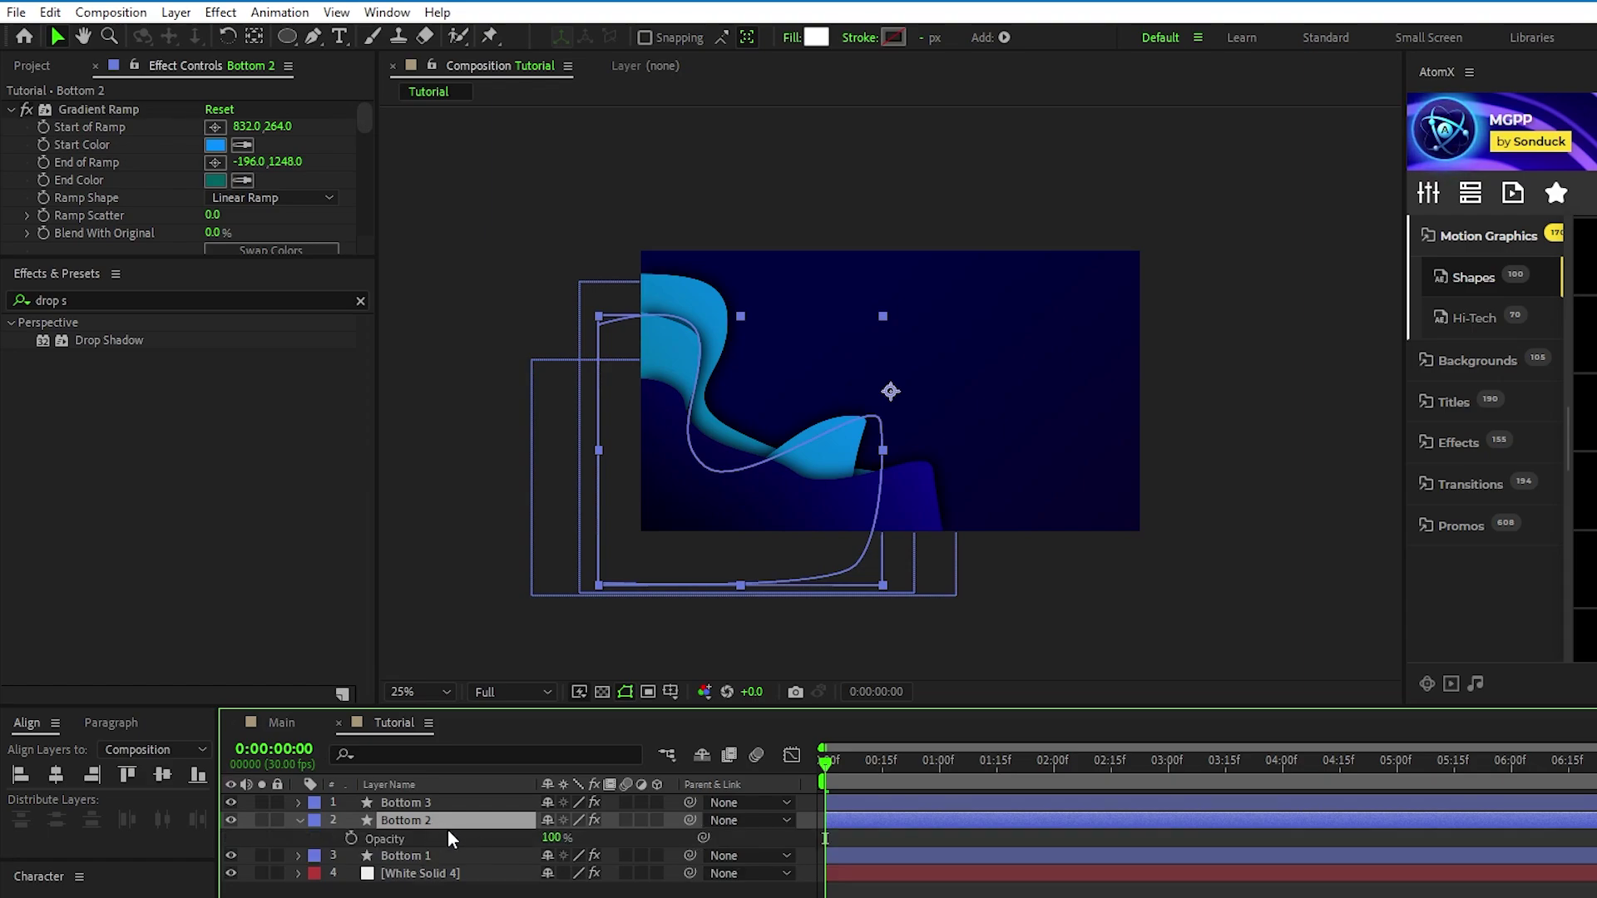
click(557, 838)
text(55)
click(486, 855)
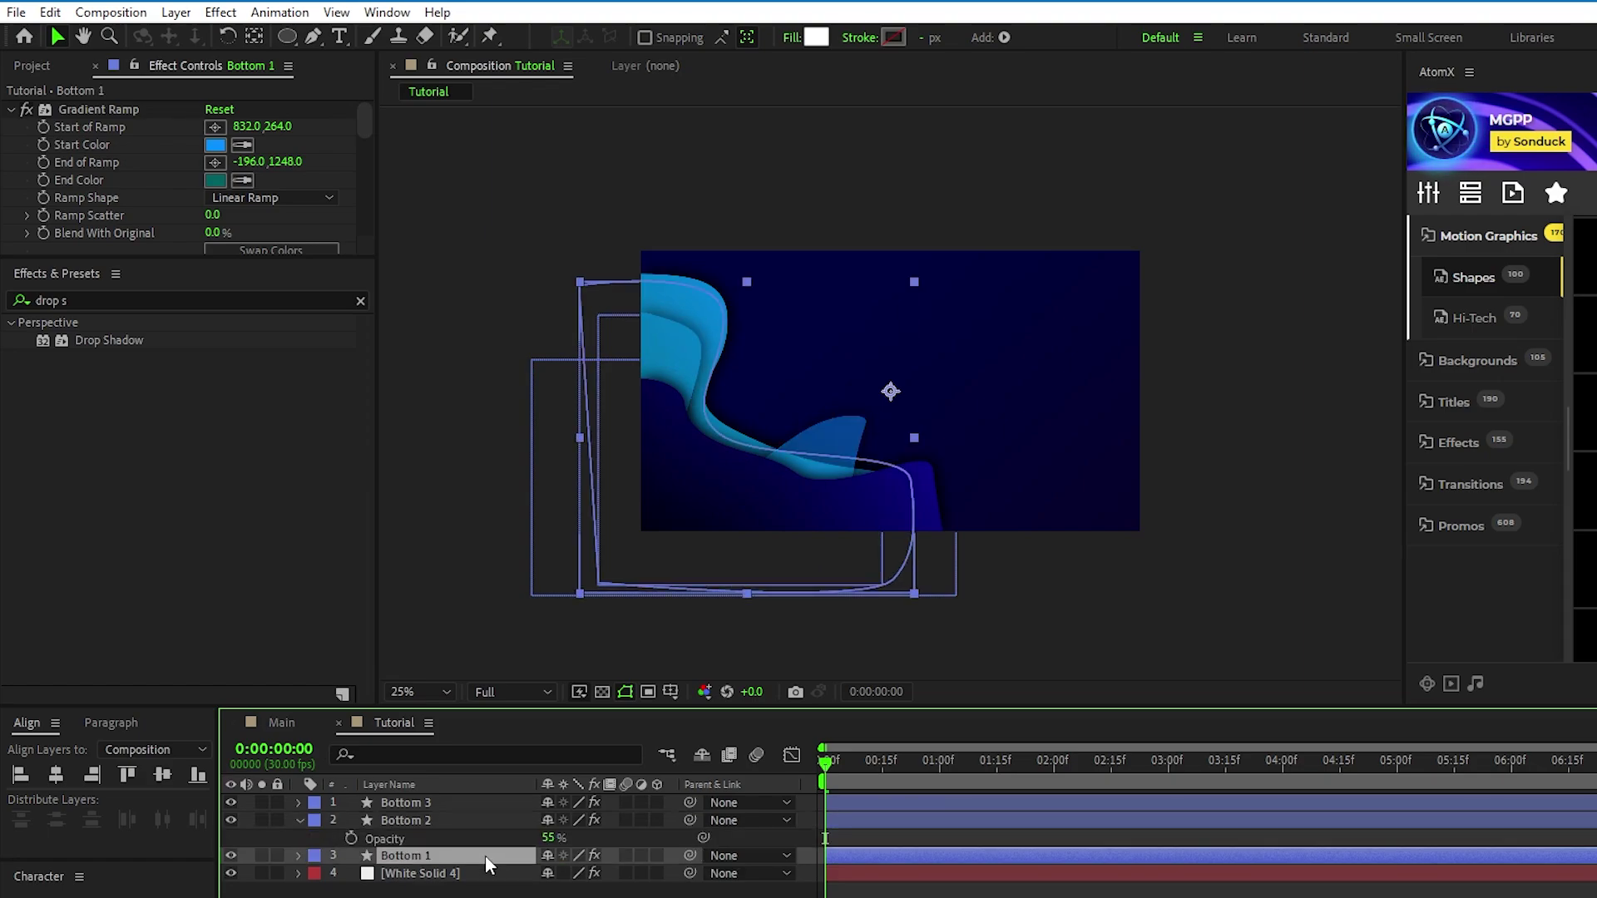
key(t)
click(557, 873)
text(40)
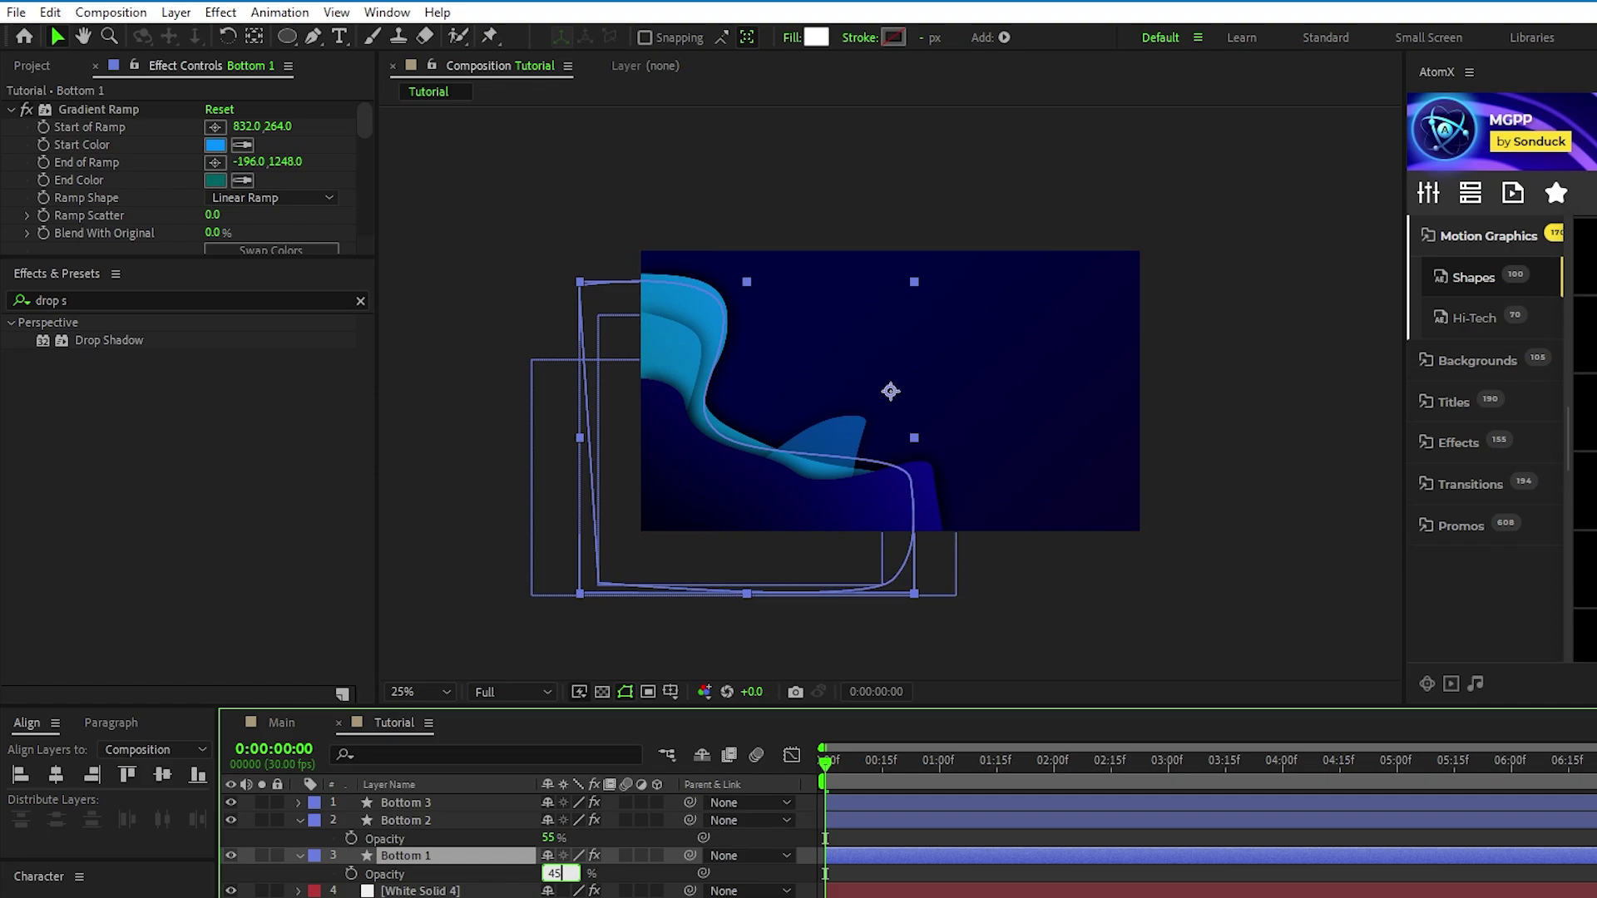
key(Return)
key(F2)
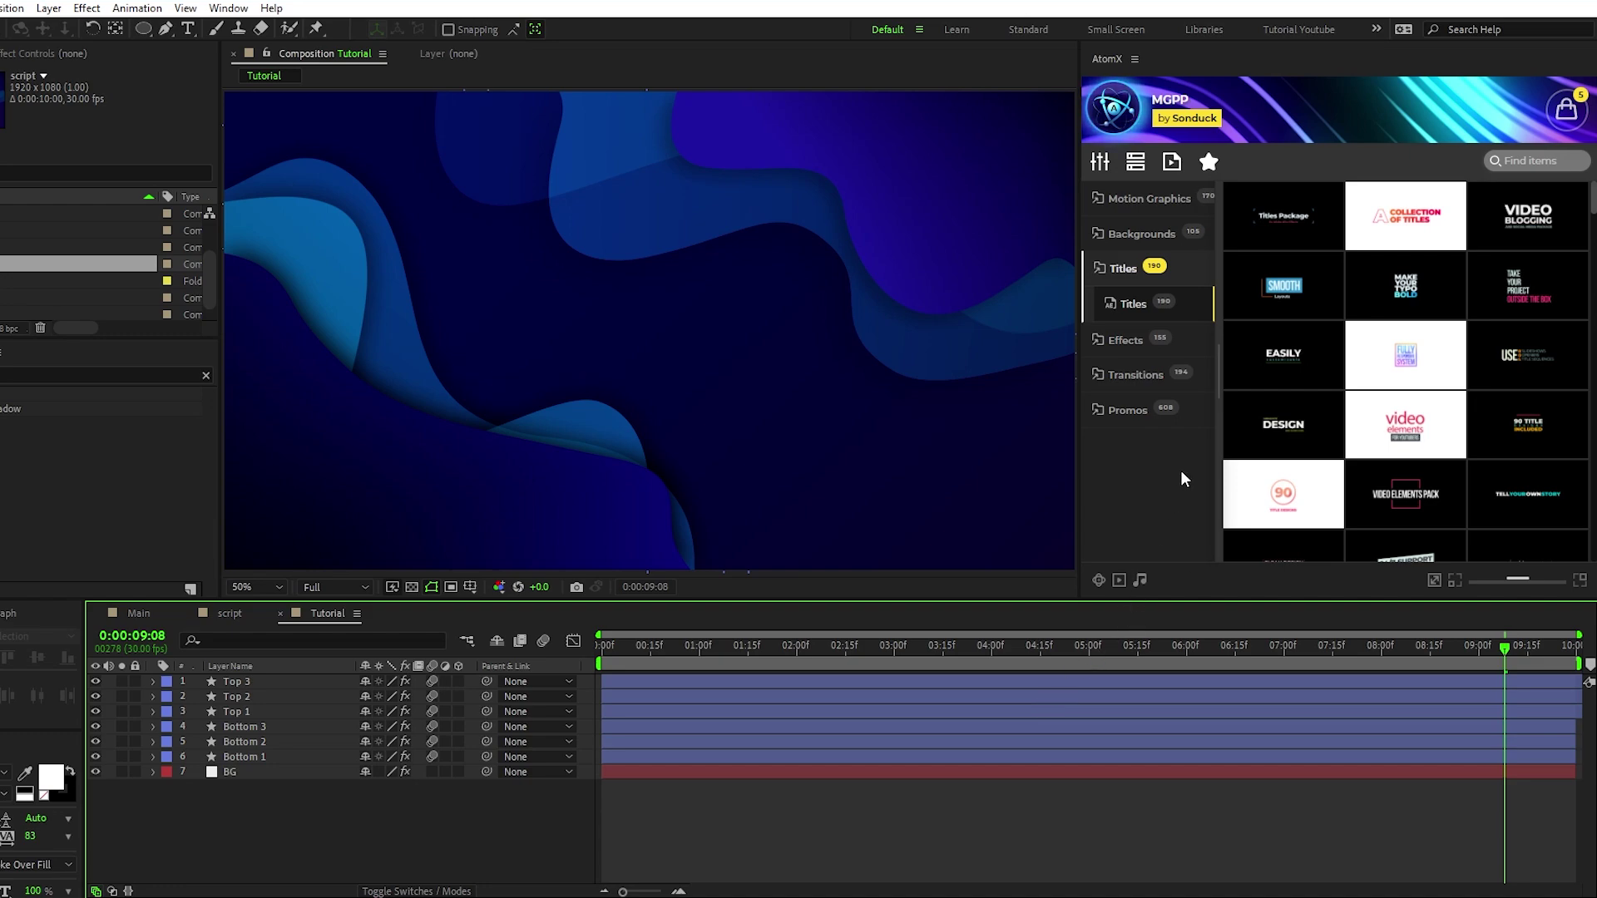
- Find the boxed "For Adobe After Effects" title in the AtomX Titles library and import it
mouse_move(1527, 225)
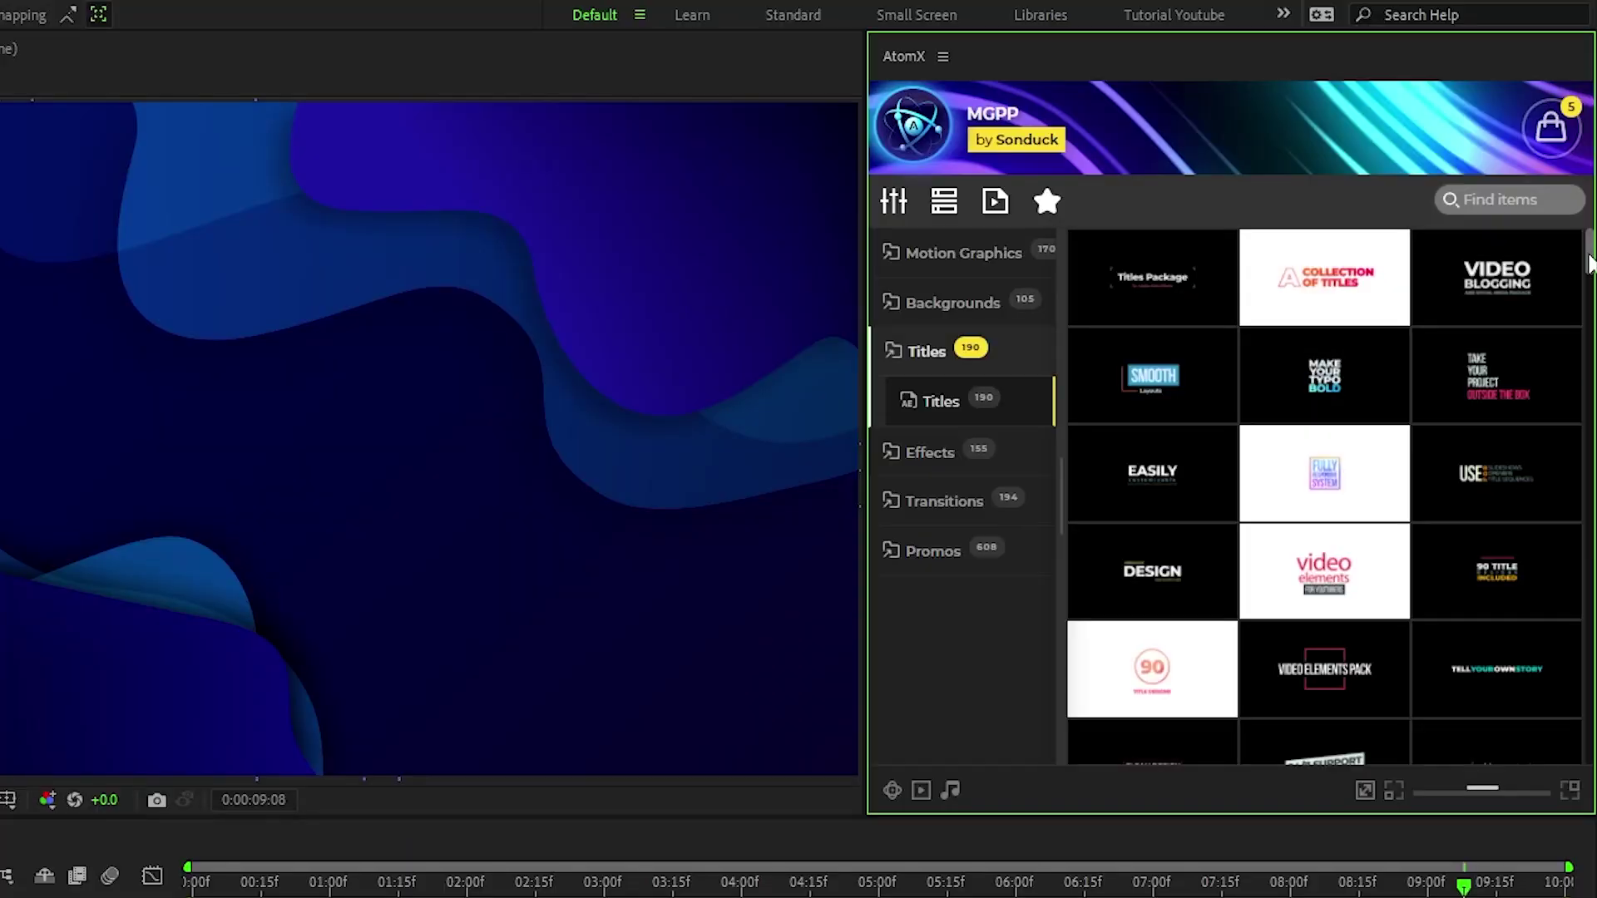
drag(1589, 257, 1588, 343)
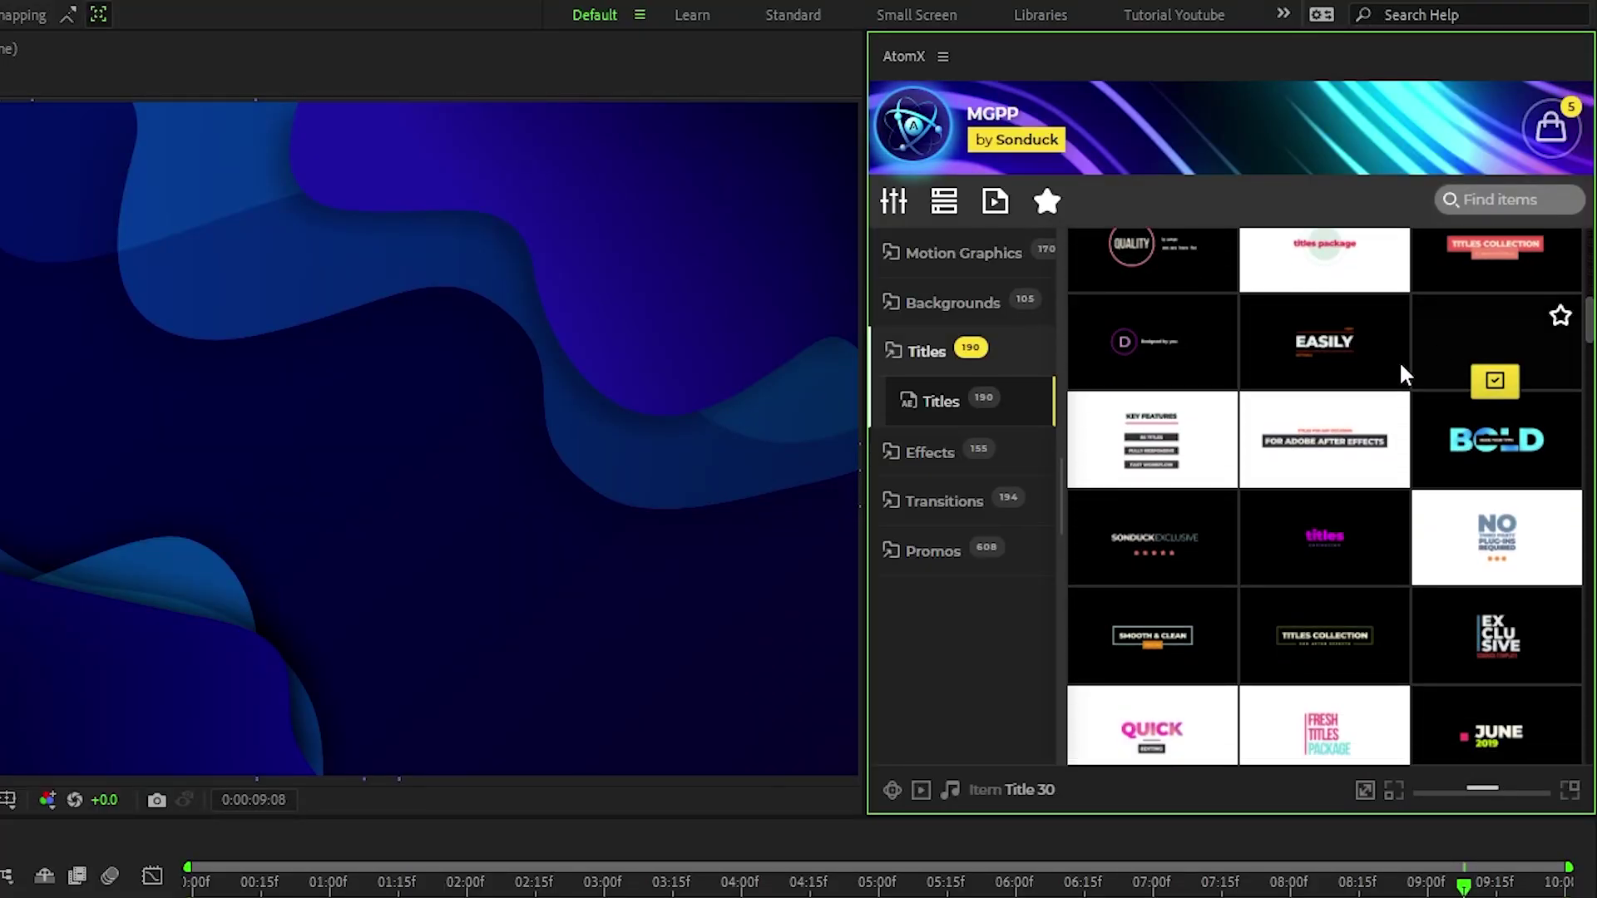
click(1322, 480)
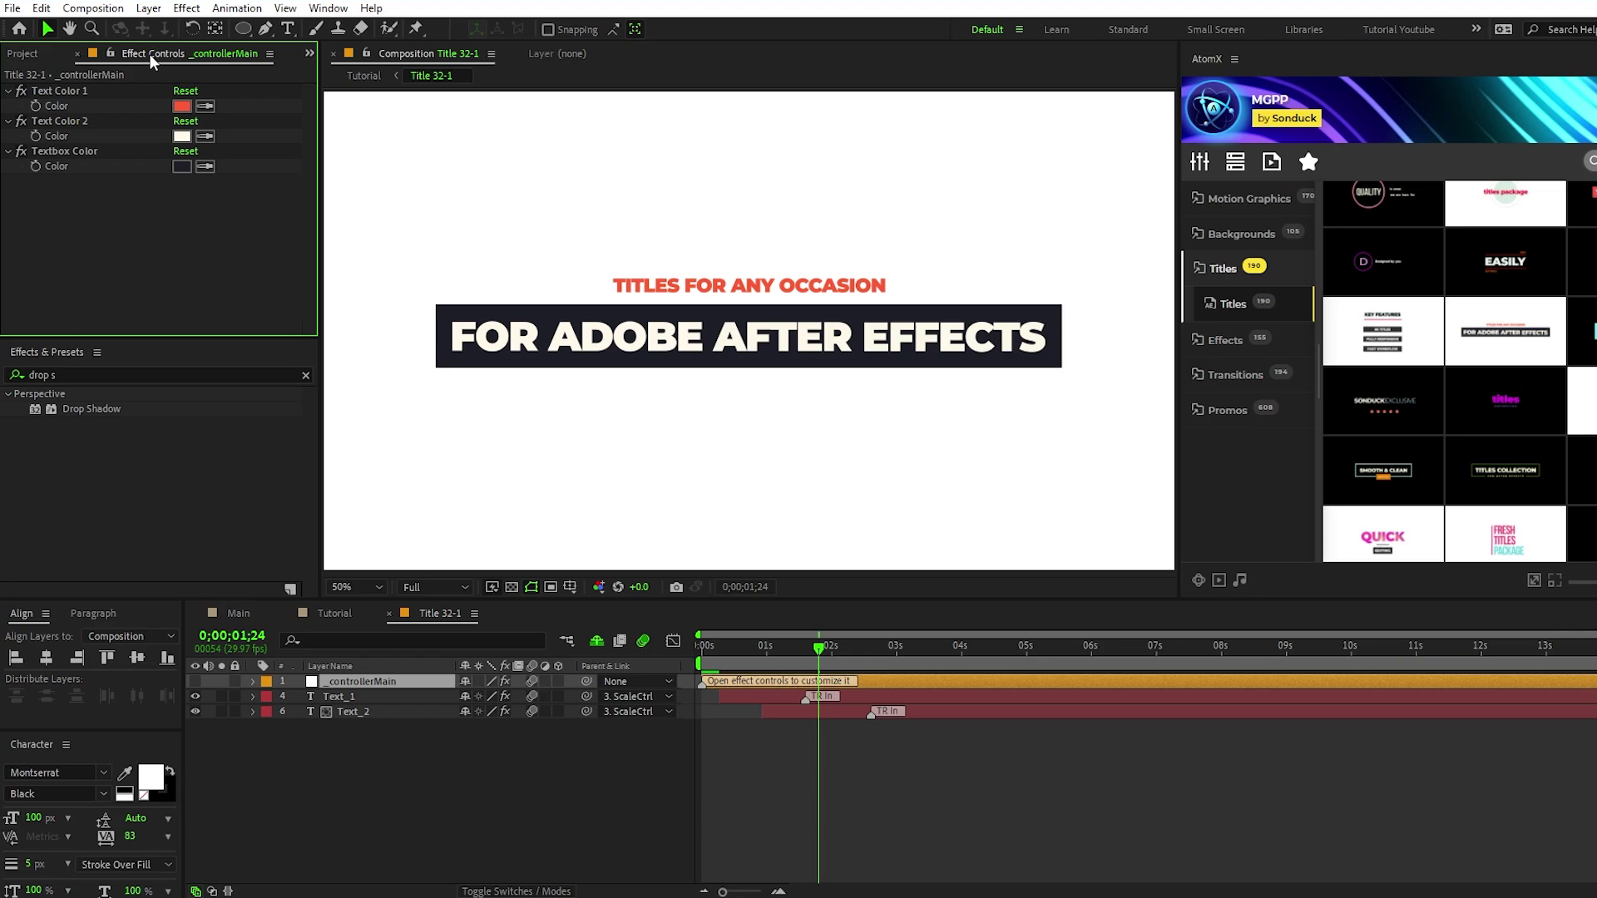
- Set Text Color 1 on the title's controller layer to white (FFFFFF)
click(184, 110)
click(93, 364)
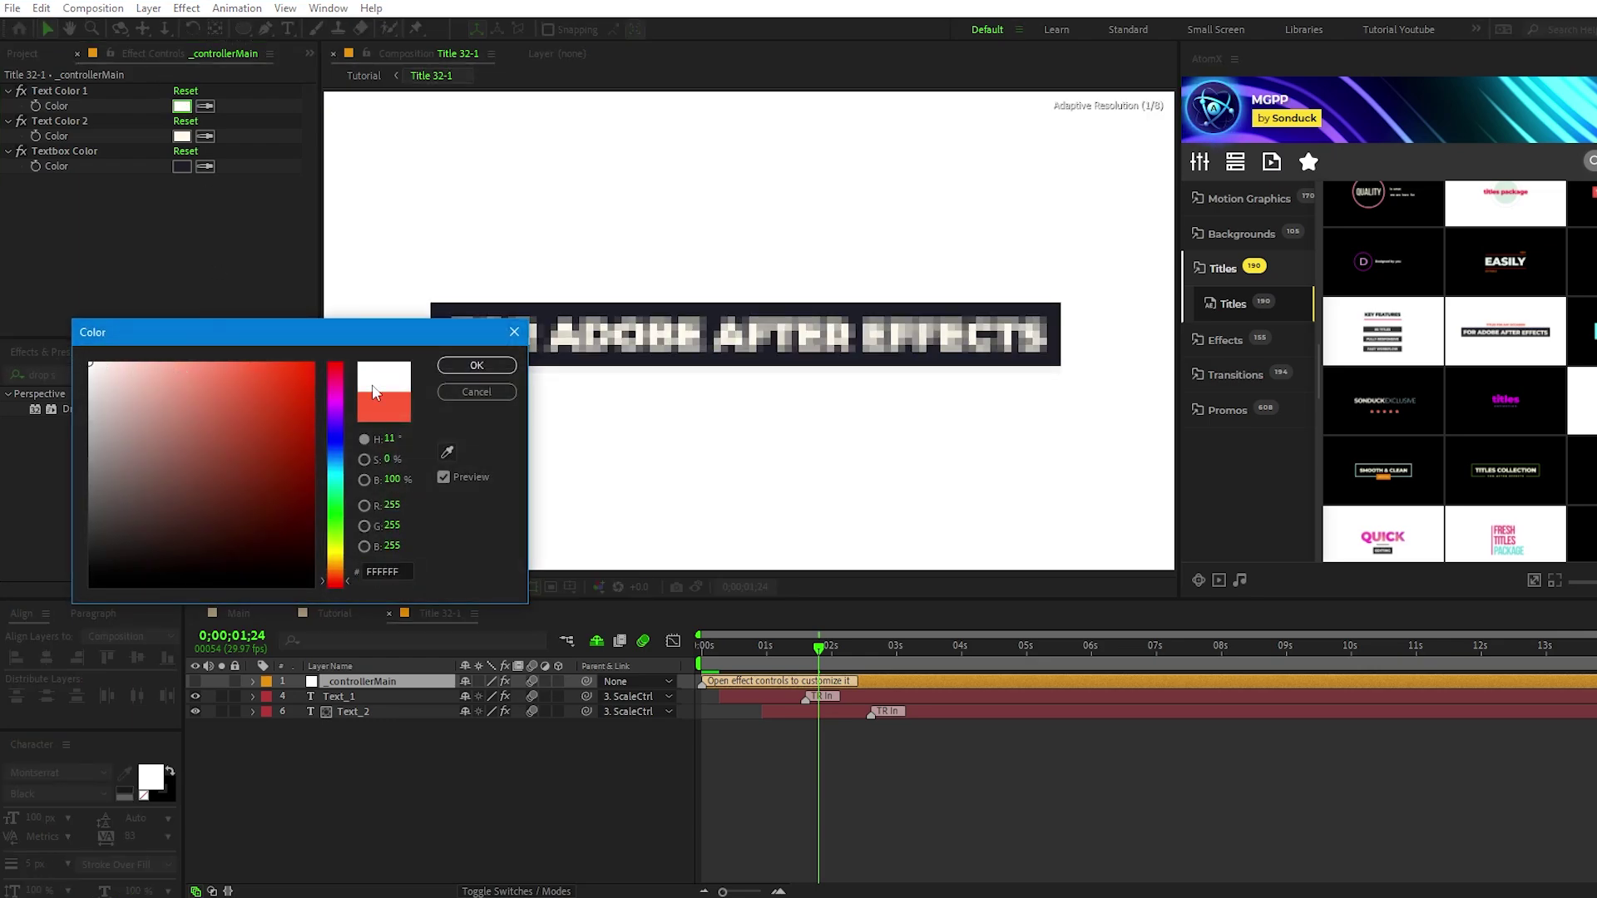
click(464, 368)
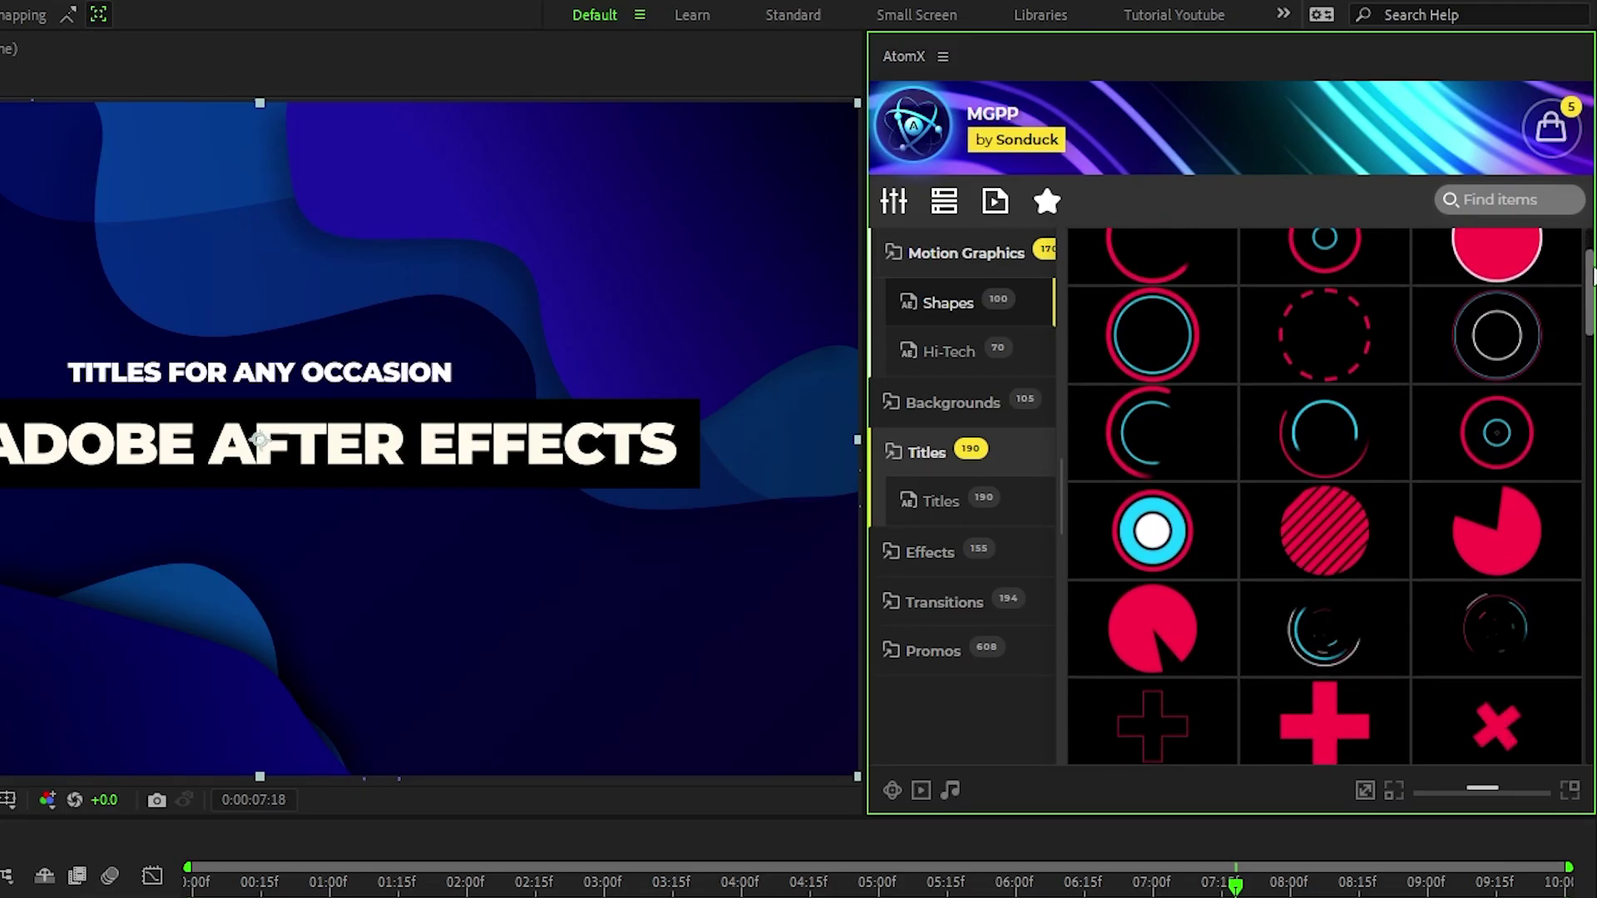
- Browse the AtomX Shapes library and import the Explosion 4 item
scroll(1405, 491, down, 5)
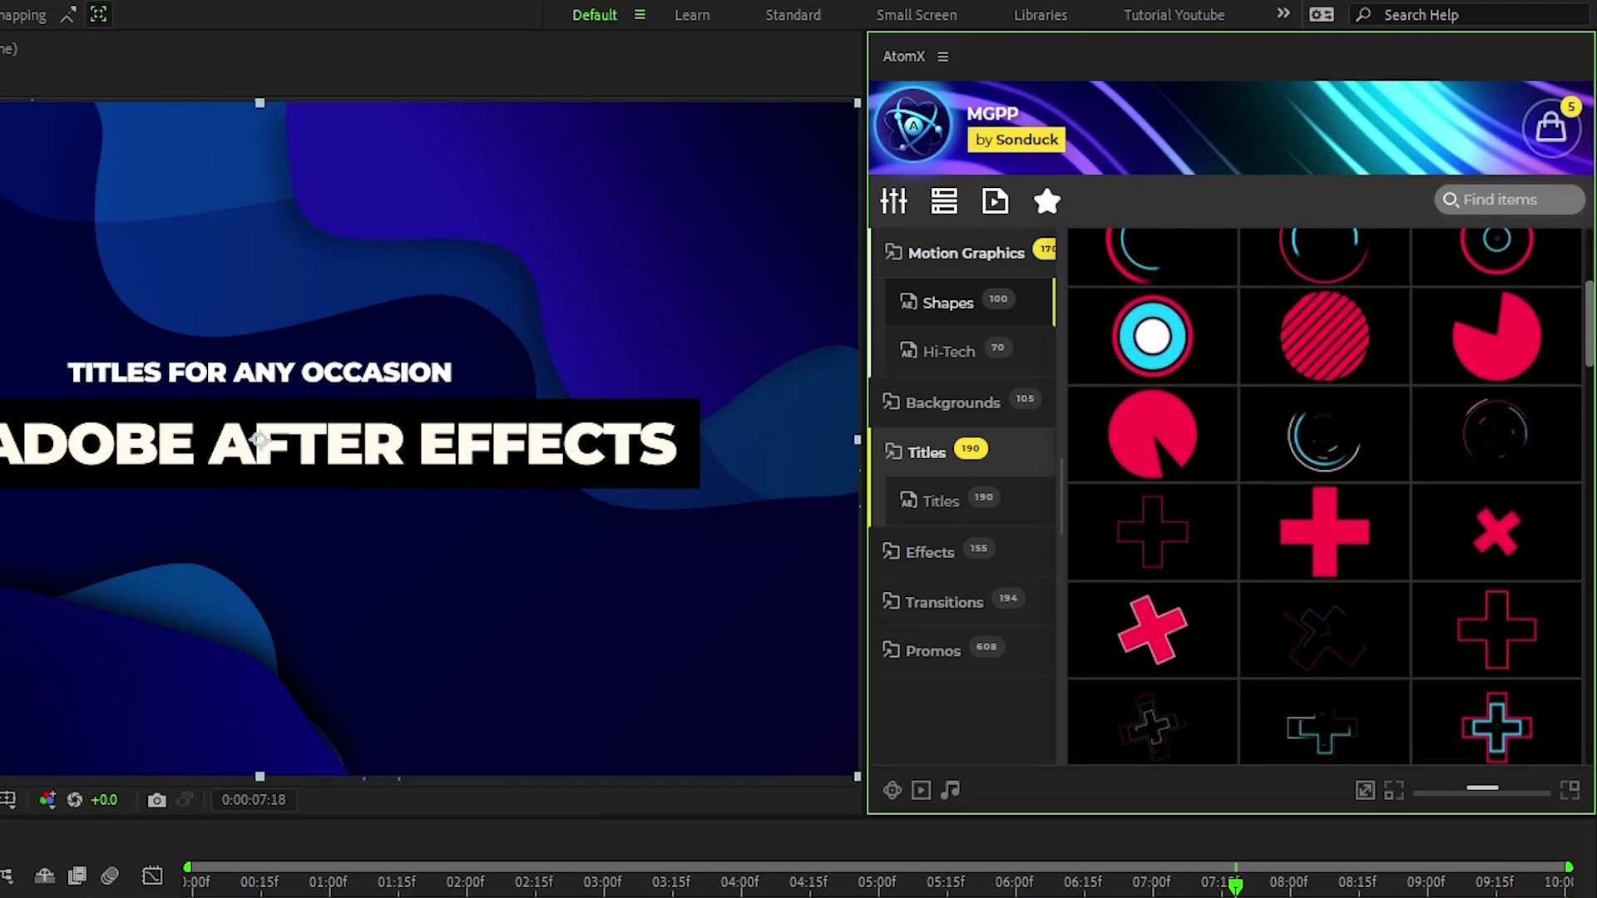
scroll(1405, 491, down, 3)
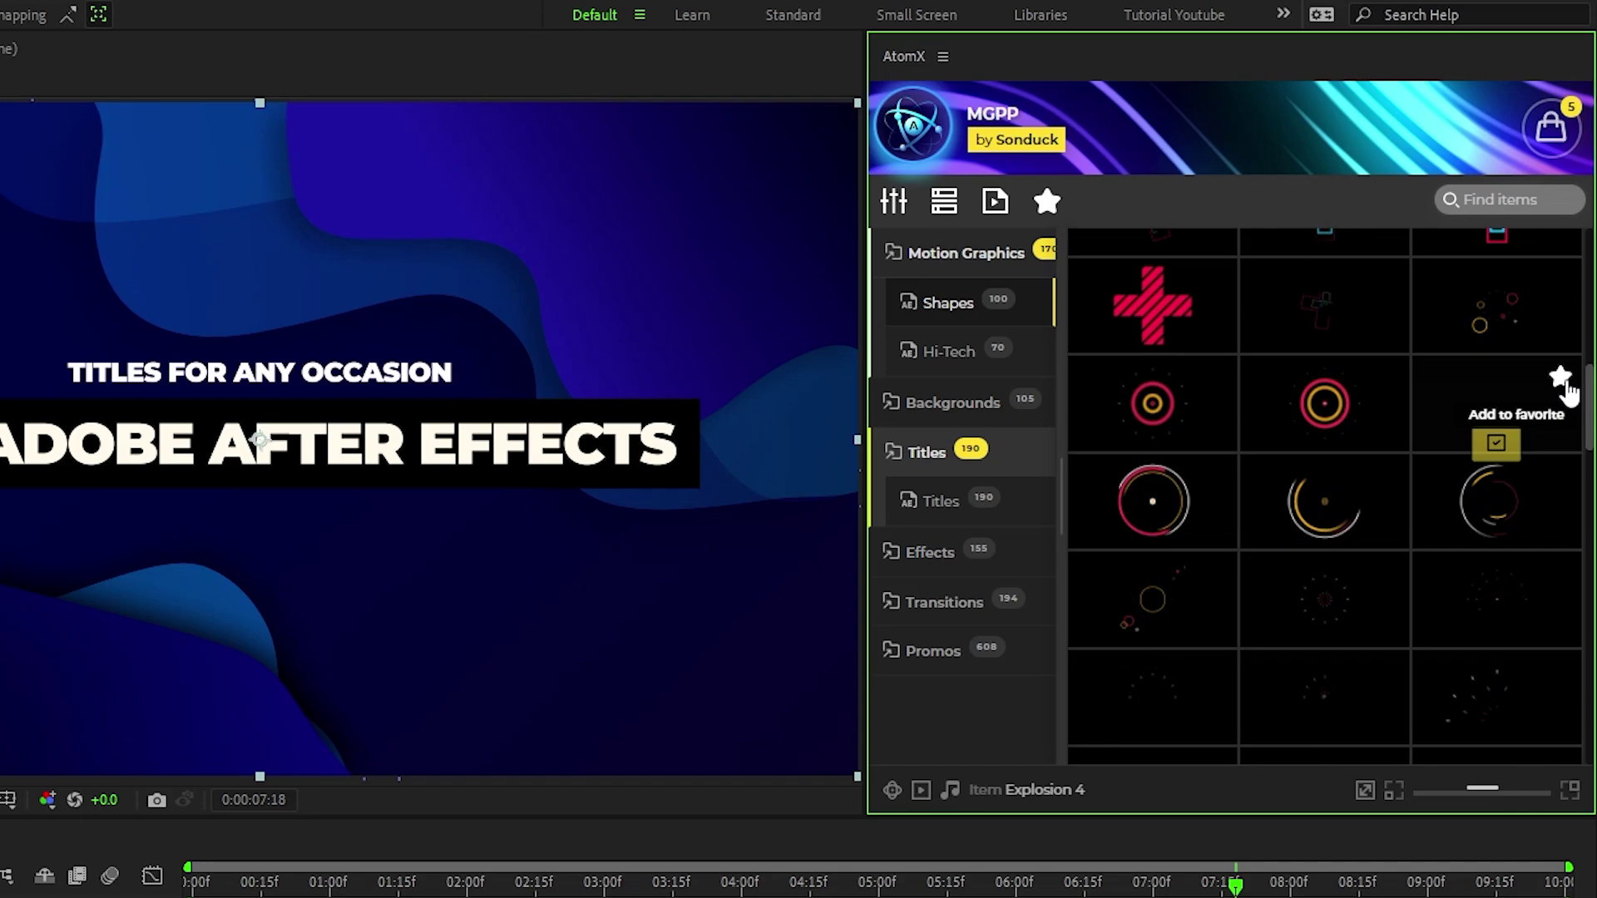
click(1492, 443)
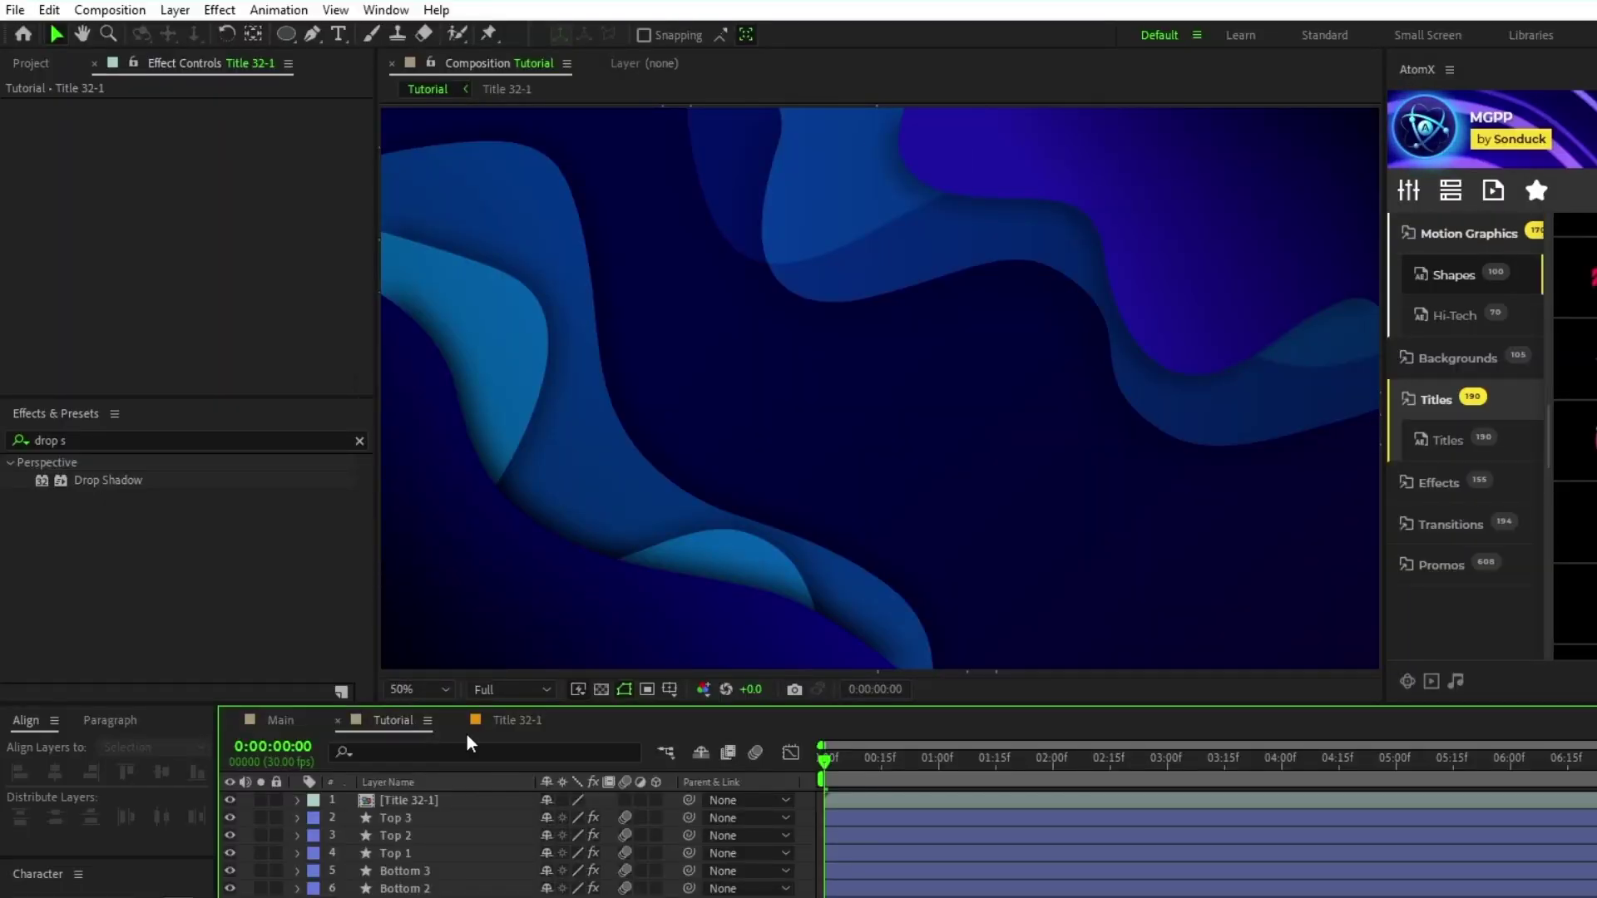
- Draw a small, thin vertical white rounded rectangle near the composition's center and center its anchor point
drag(286, 33, 399, 52)
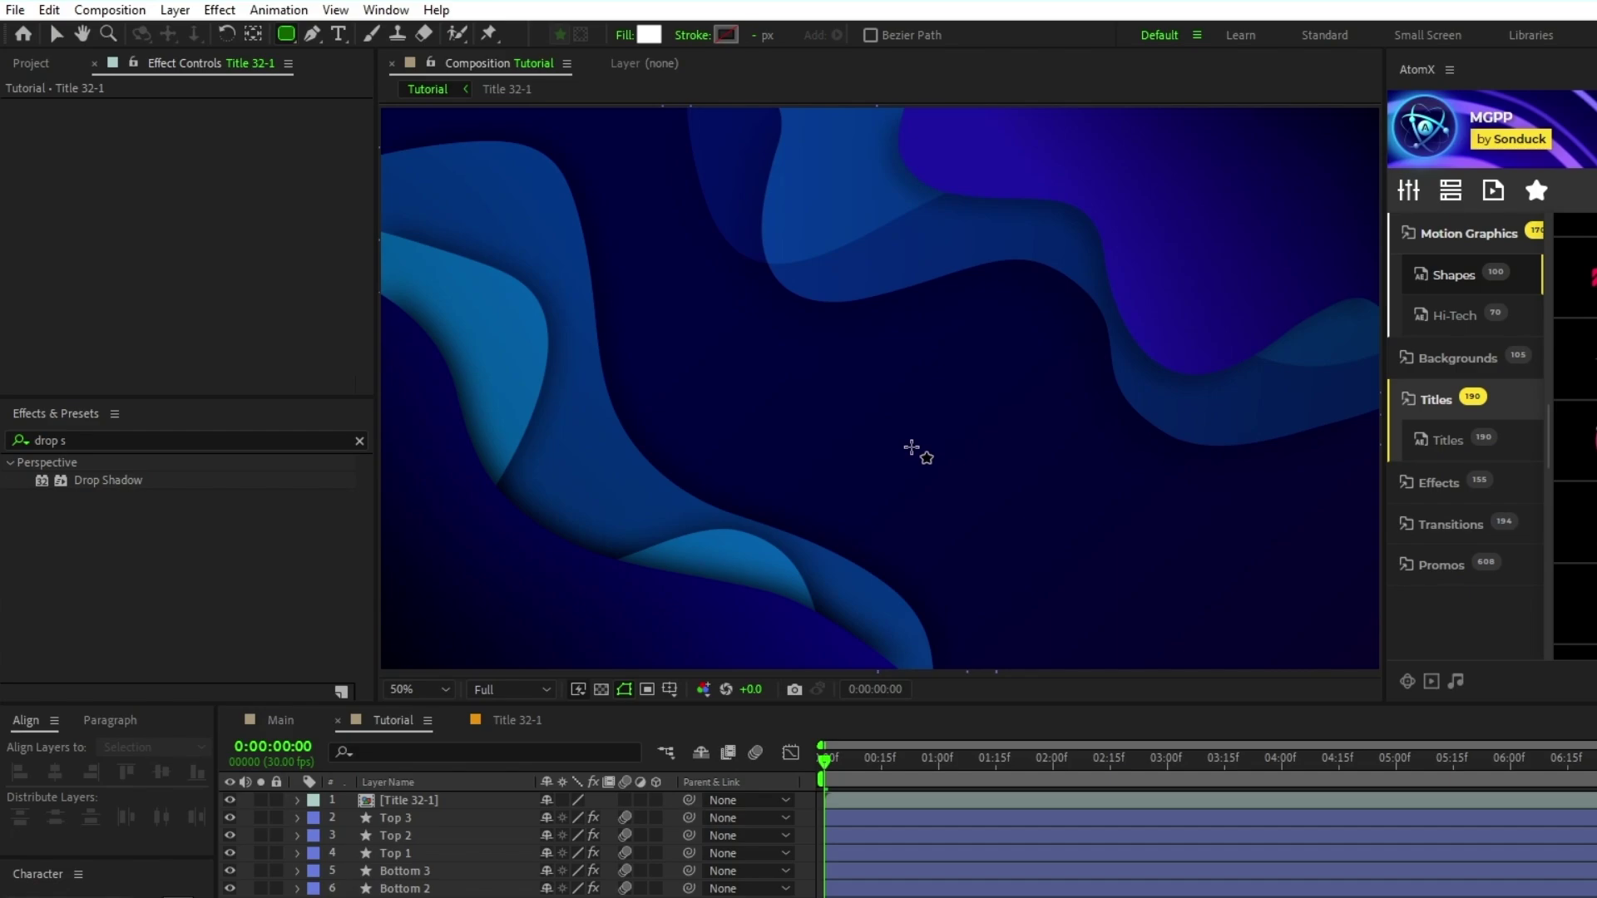
key(slash)
drag(879, 366, 892, 443)
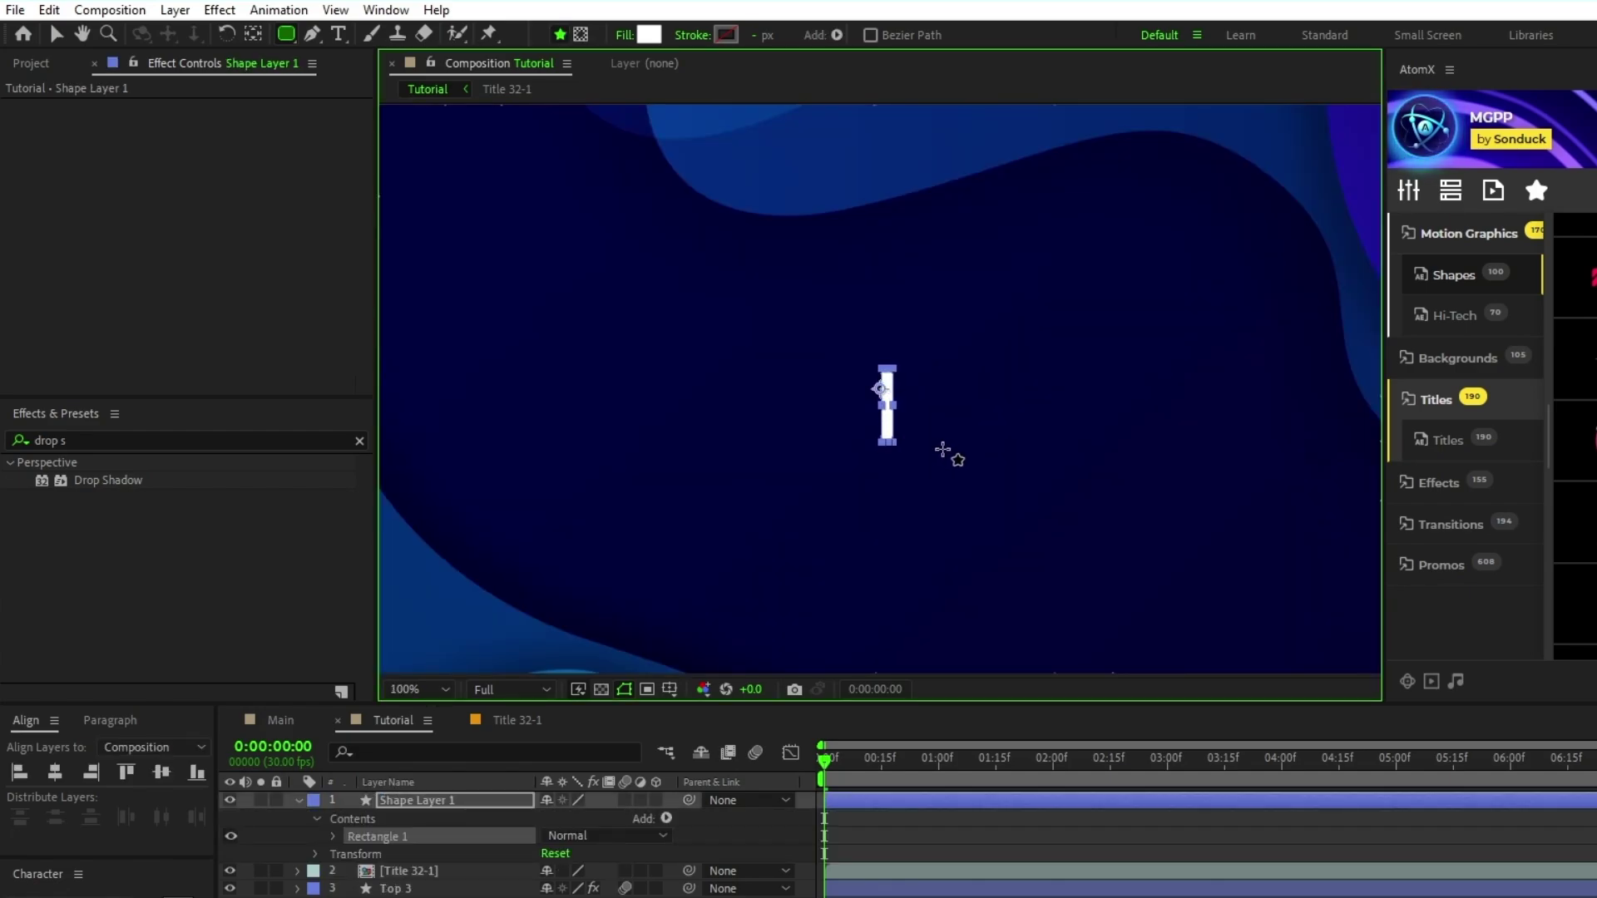
click(257, 37)
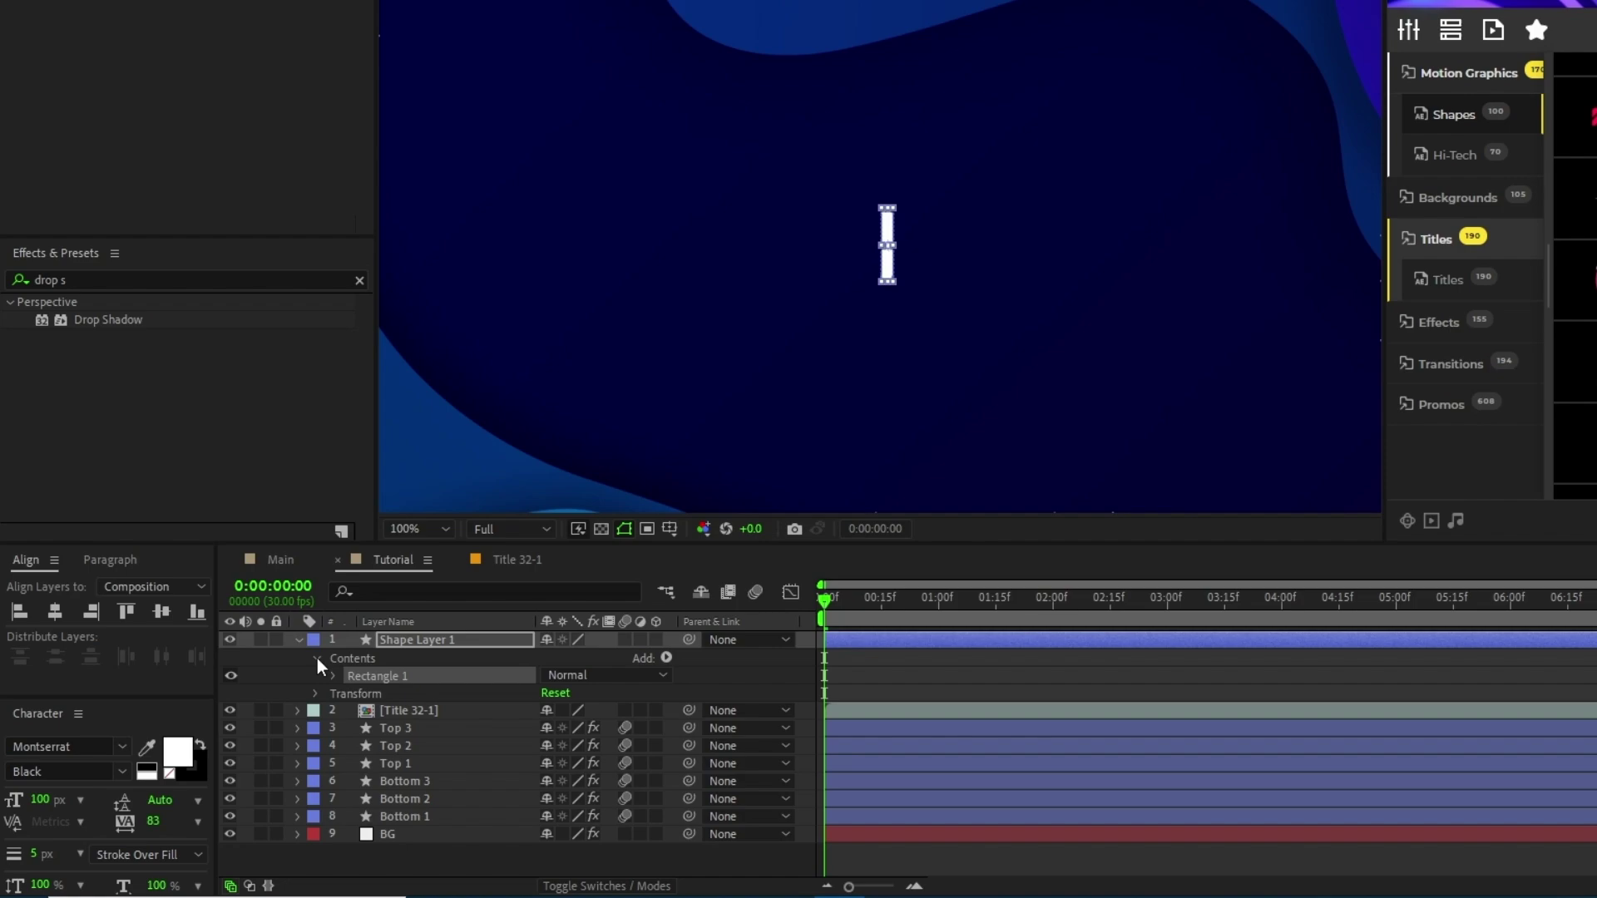
- Duplicate Rectangle 1 inside Shape Layer 1 and set the copy's rotation to 90° to form a plus sign
click(409, 678)
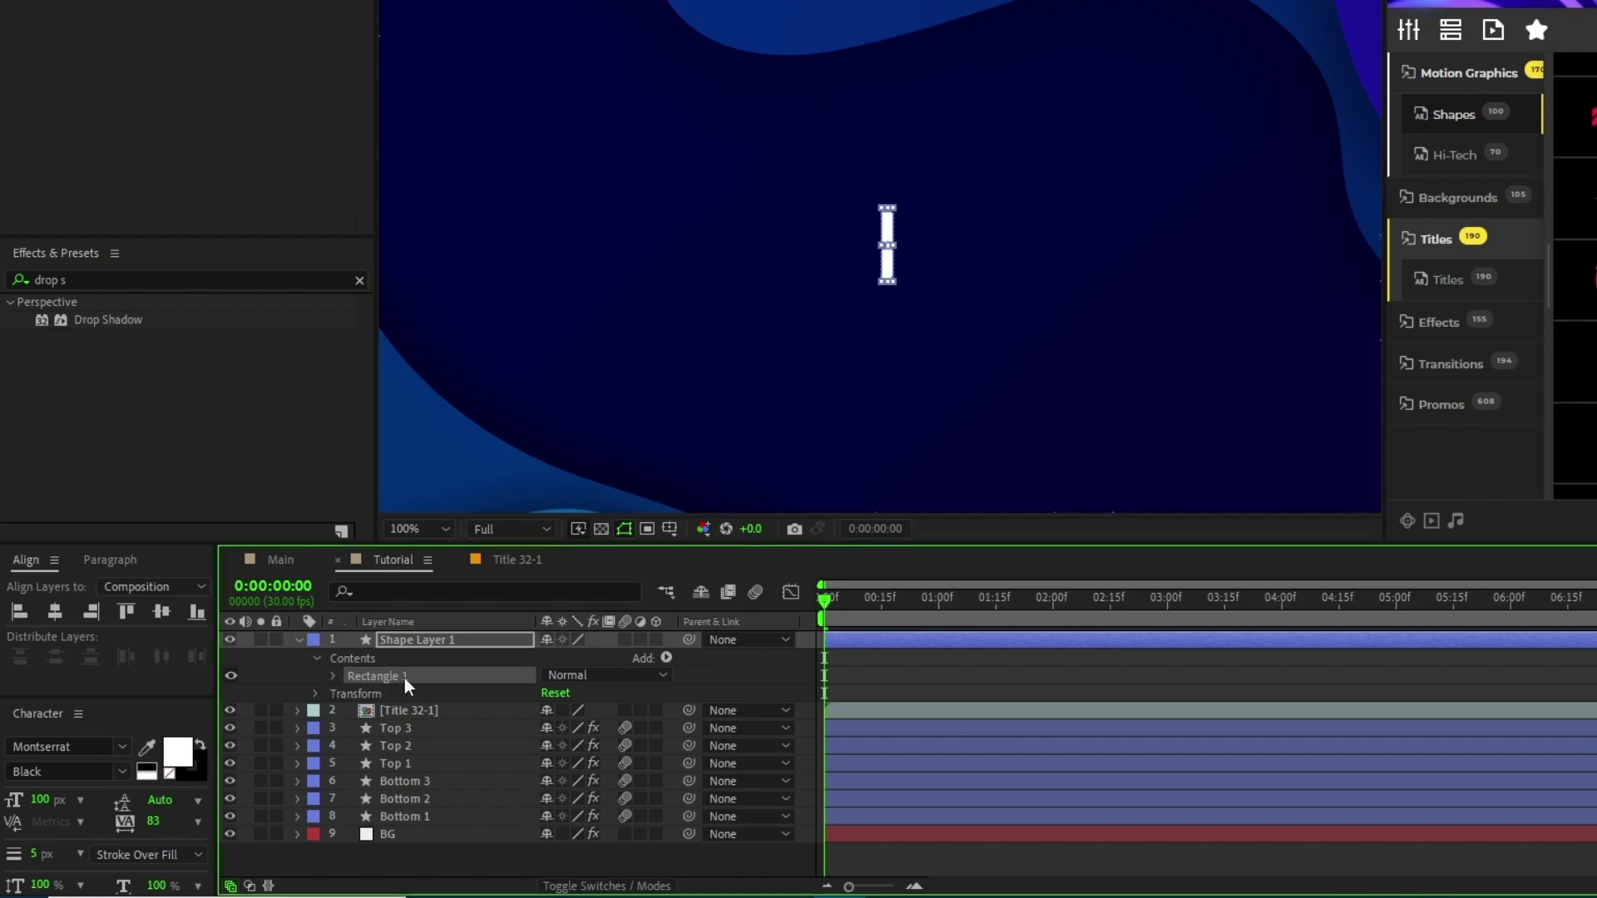
key(ctrl+d)
click(332, 676)
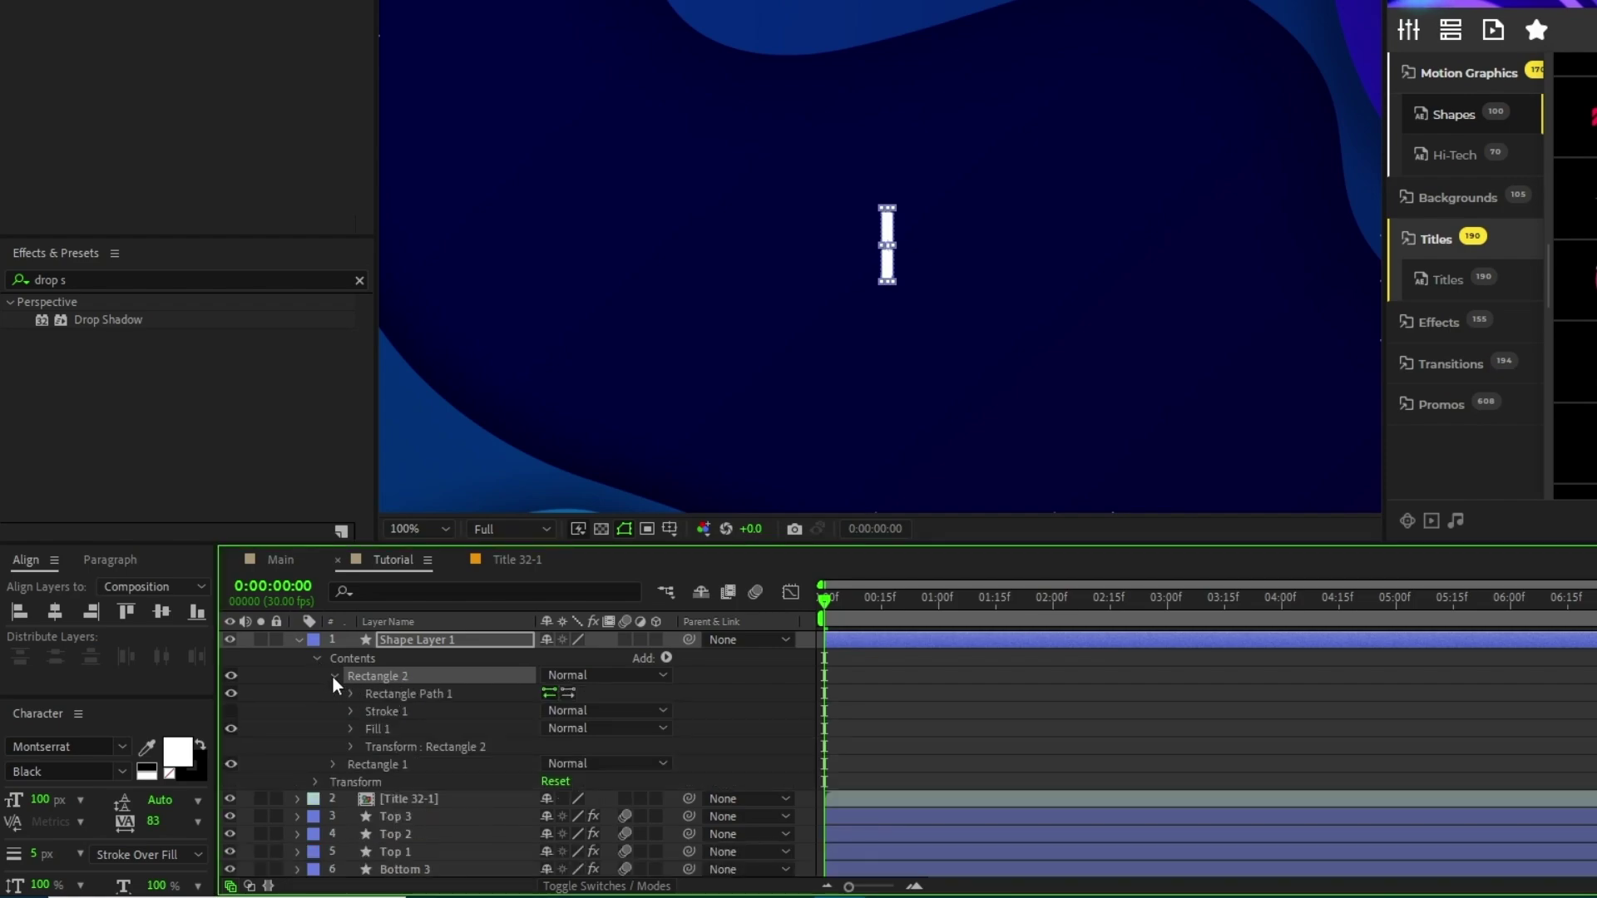
click(350, 746)
scroll(356, 769, down, 1)
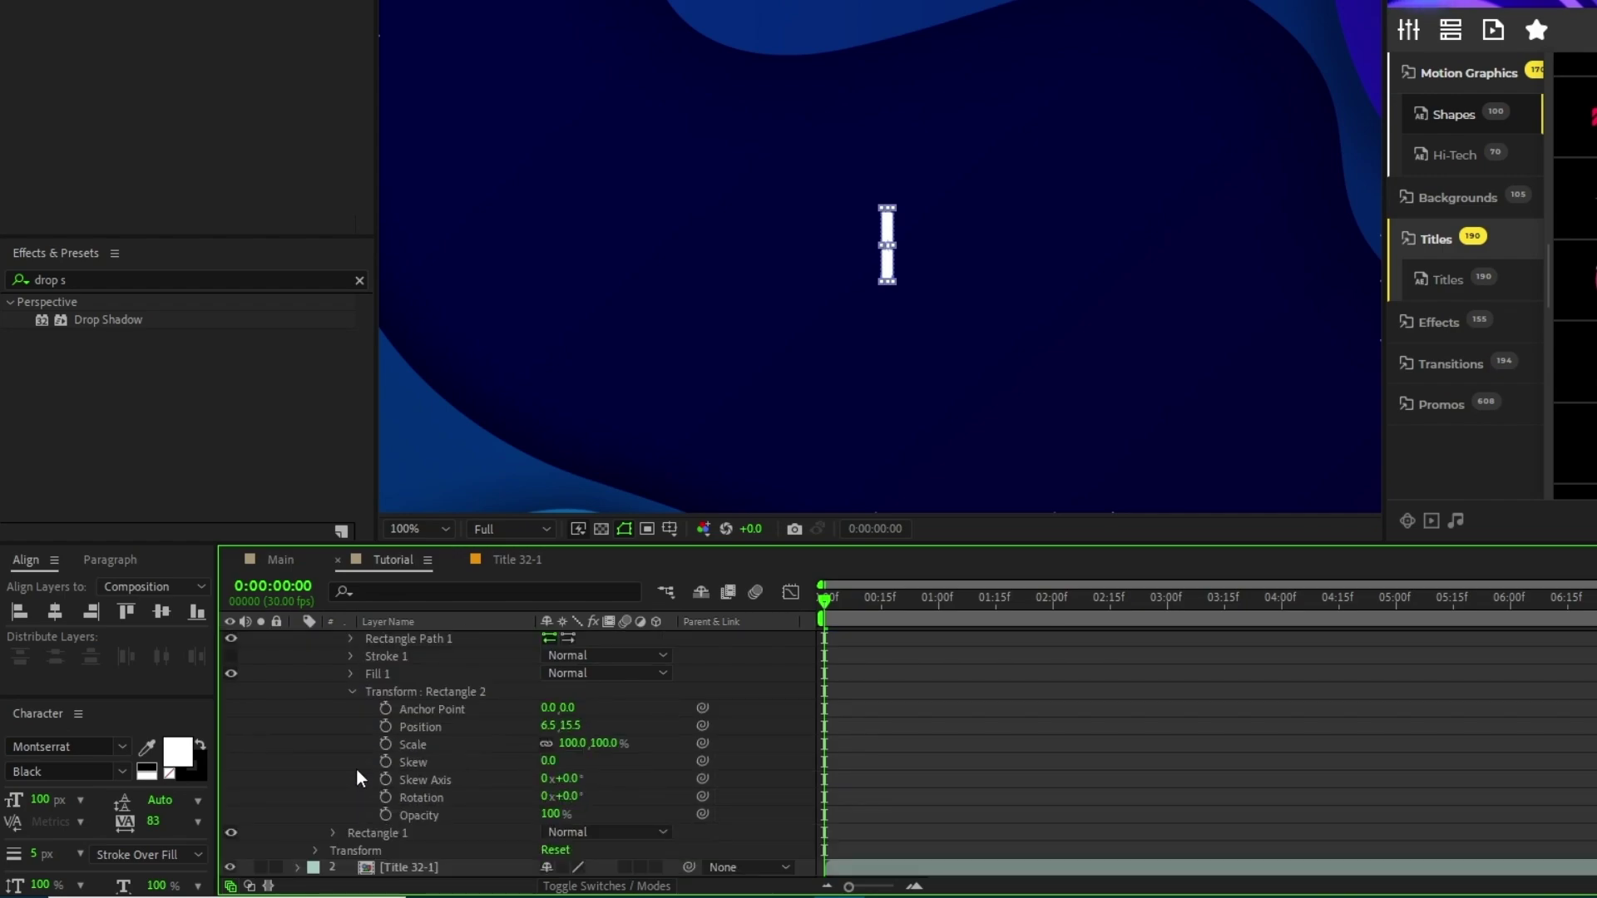
click(565, 797)
text(90)
key(Return)
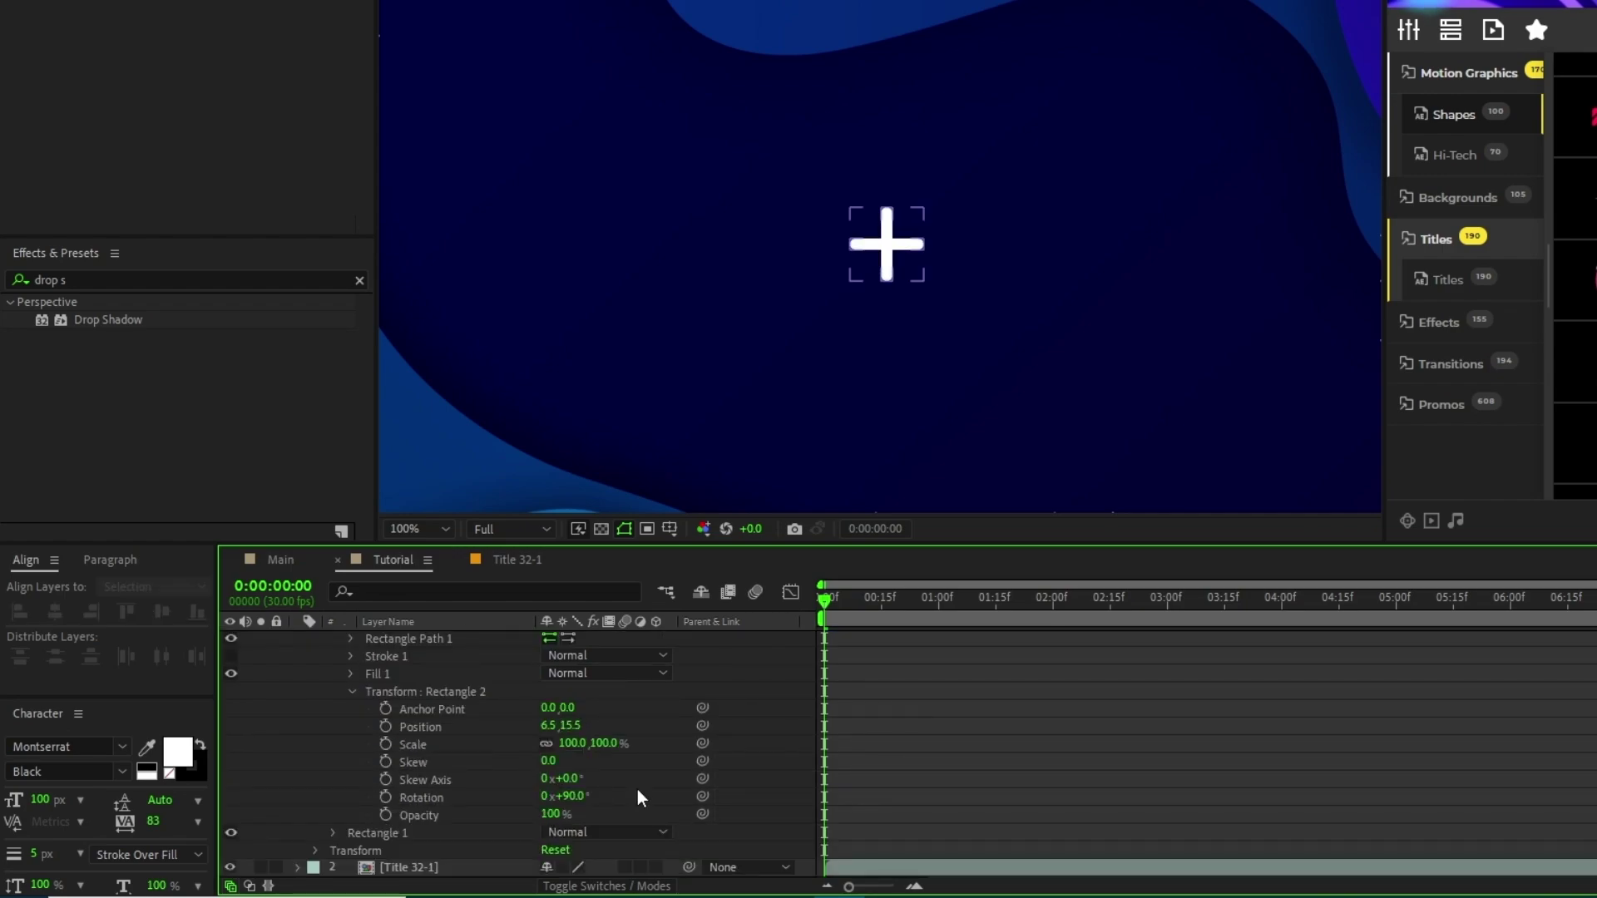
- Add the expression time*35 to the Rotation of Shape Layer 1, the plus sign
scroll(637, 790, up, 1)
click(449, 641)
key(r)
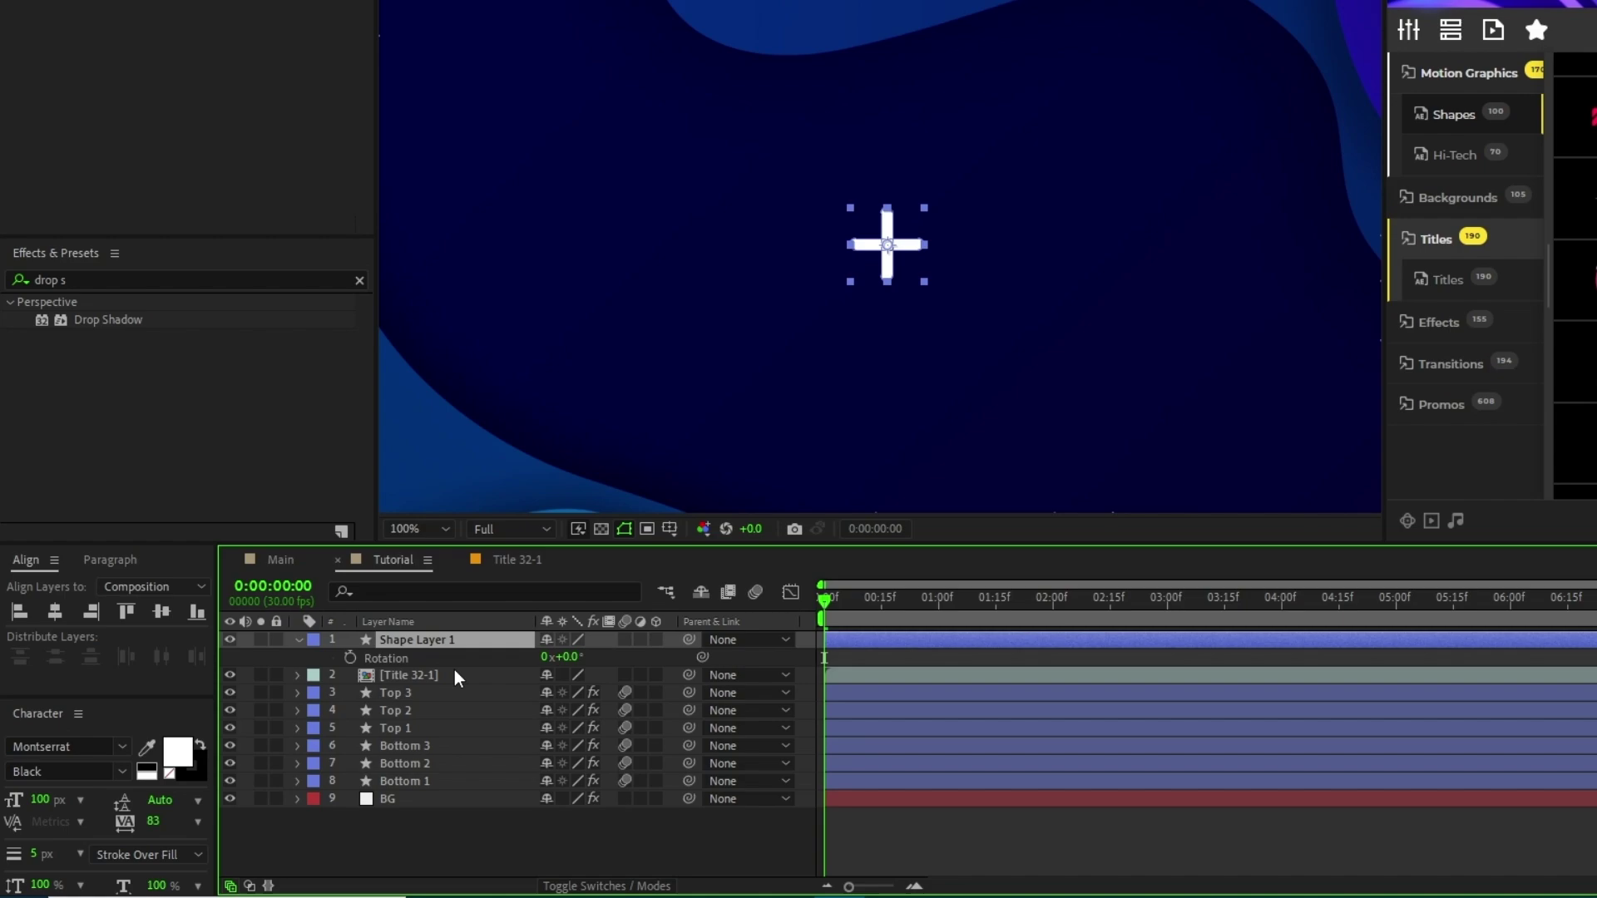
alt+click(350, 658)
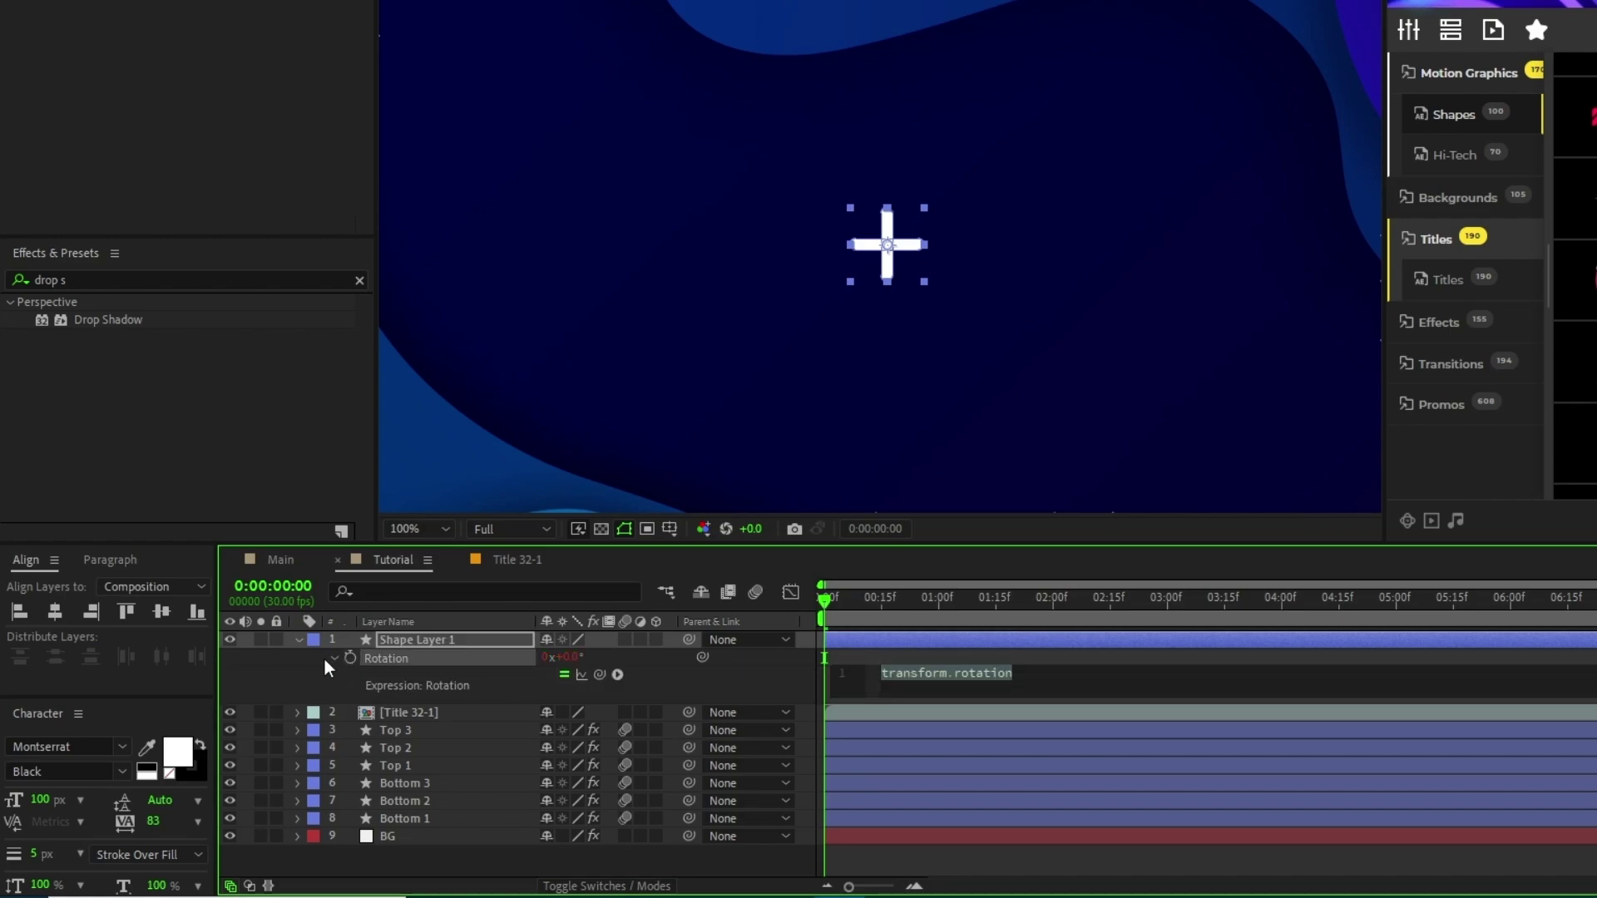
text(time*35)
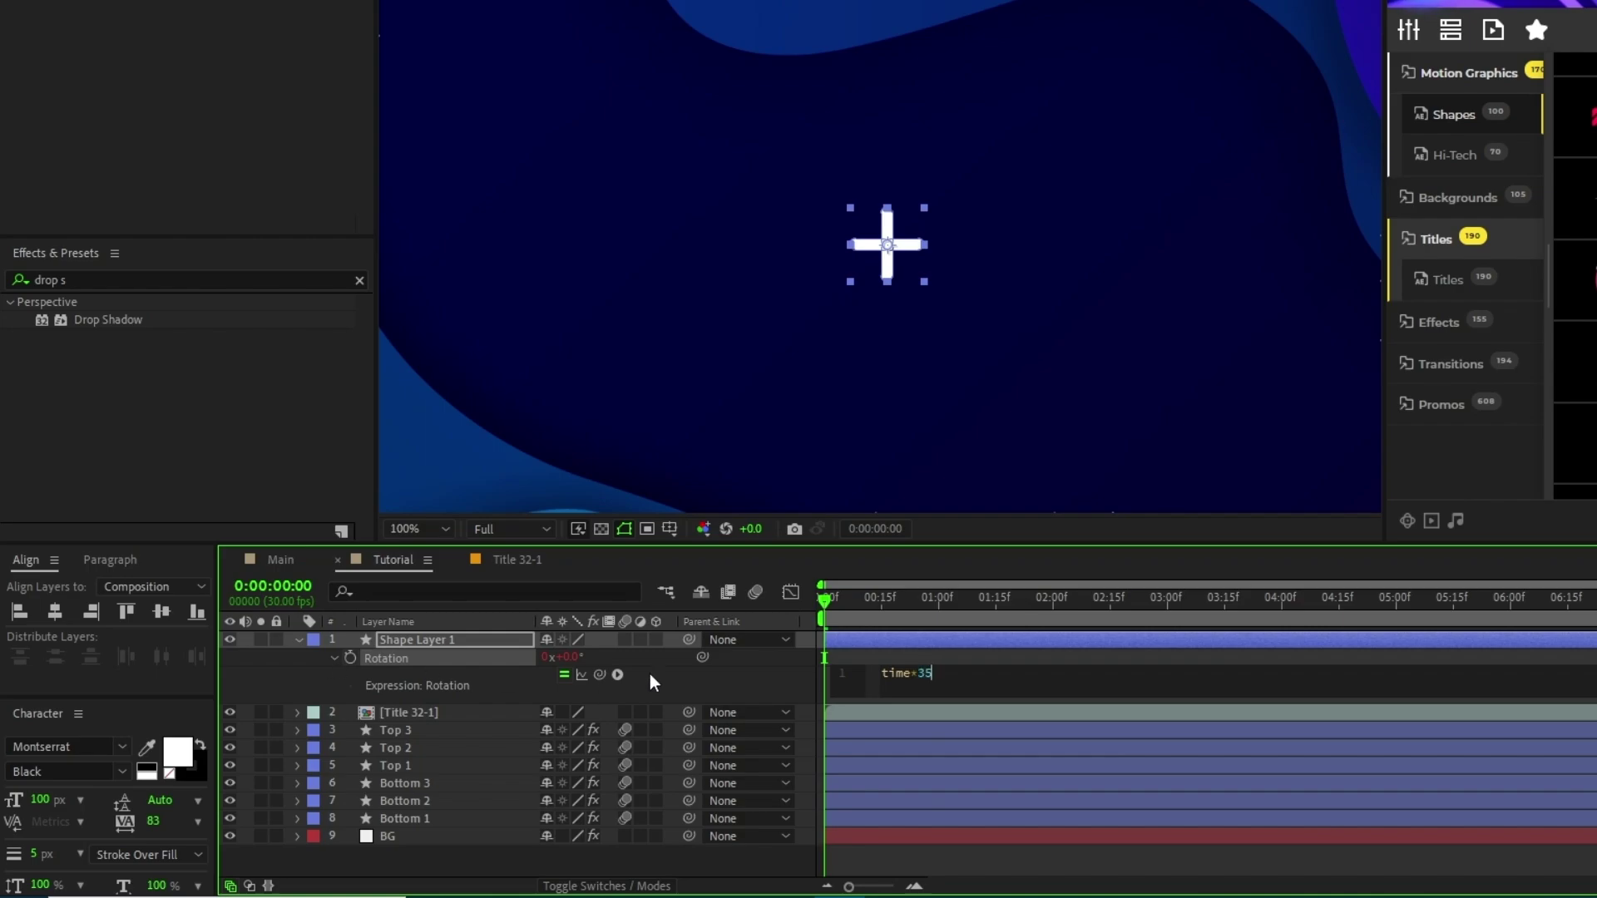
click(659, 671)
- Apply Gradient Ramp to the plus shape, sampling a bright blue start color and a dark blue end color from the AtomX banner
click(404, 643)
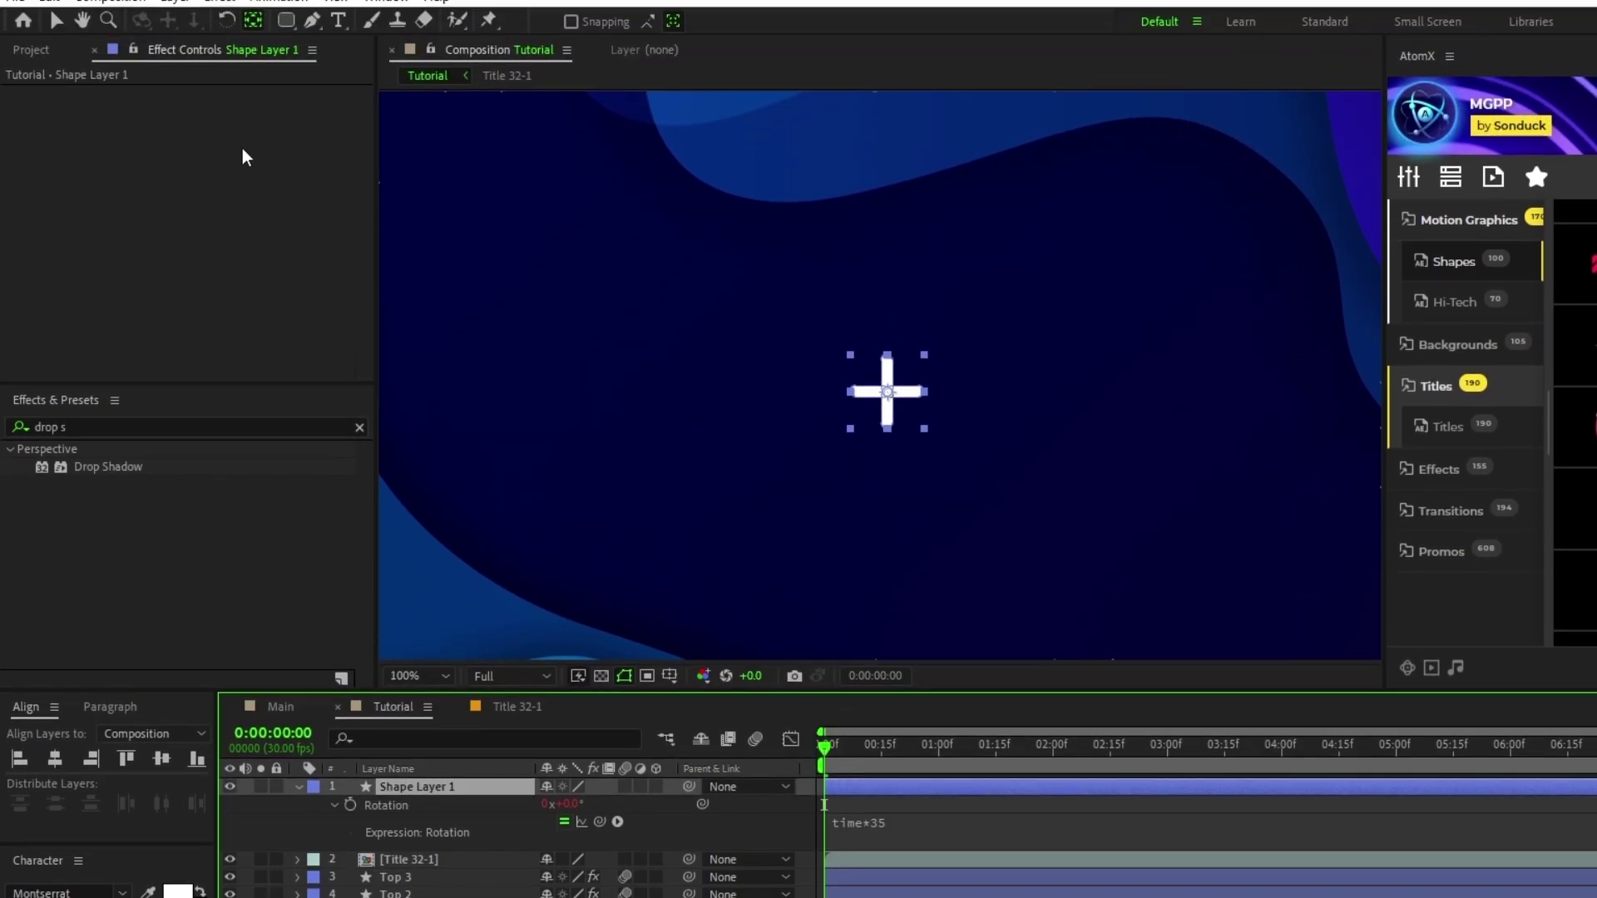
click(219, 10)
mouse_move(349, 323)
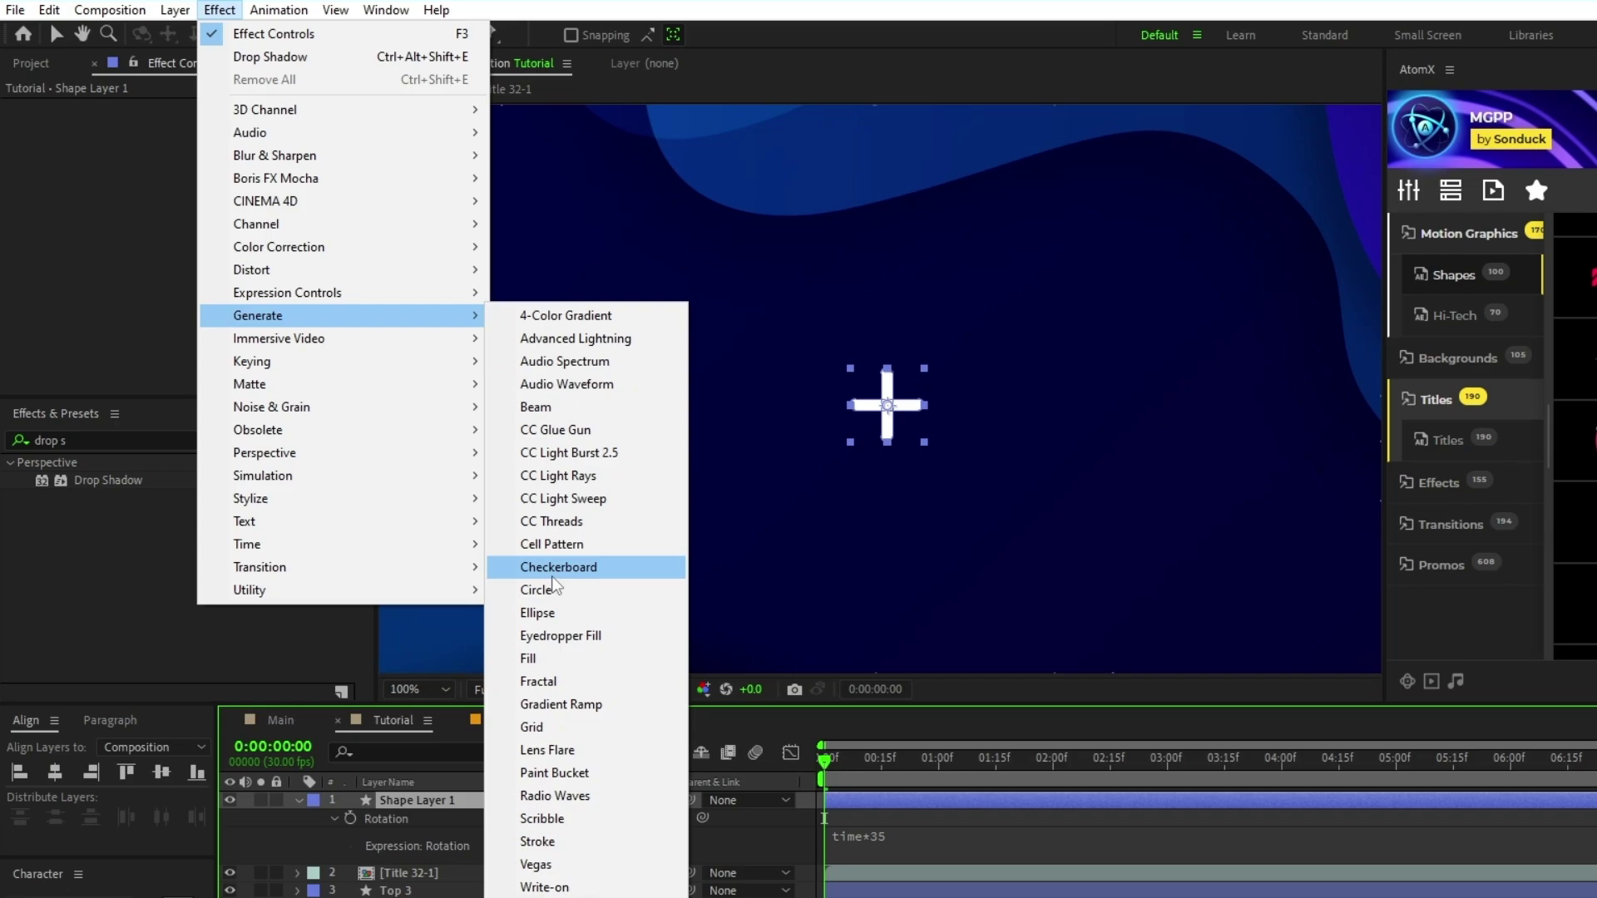
click(561, 705)
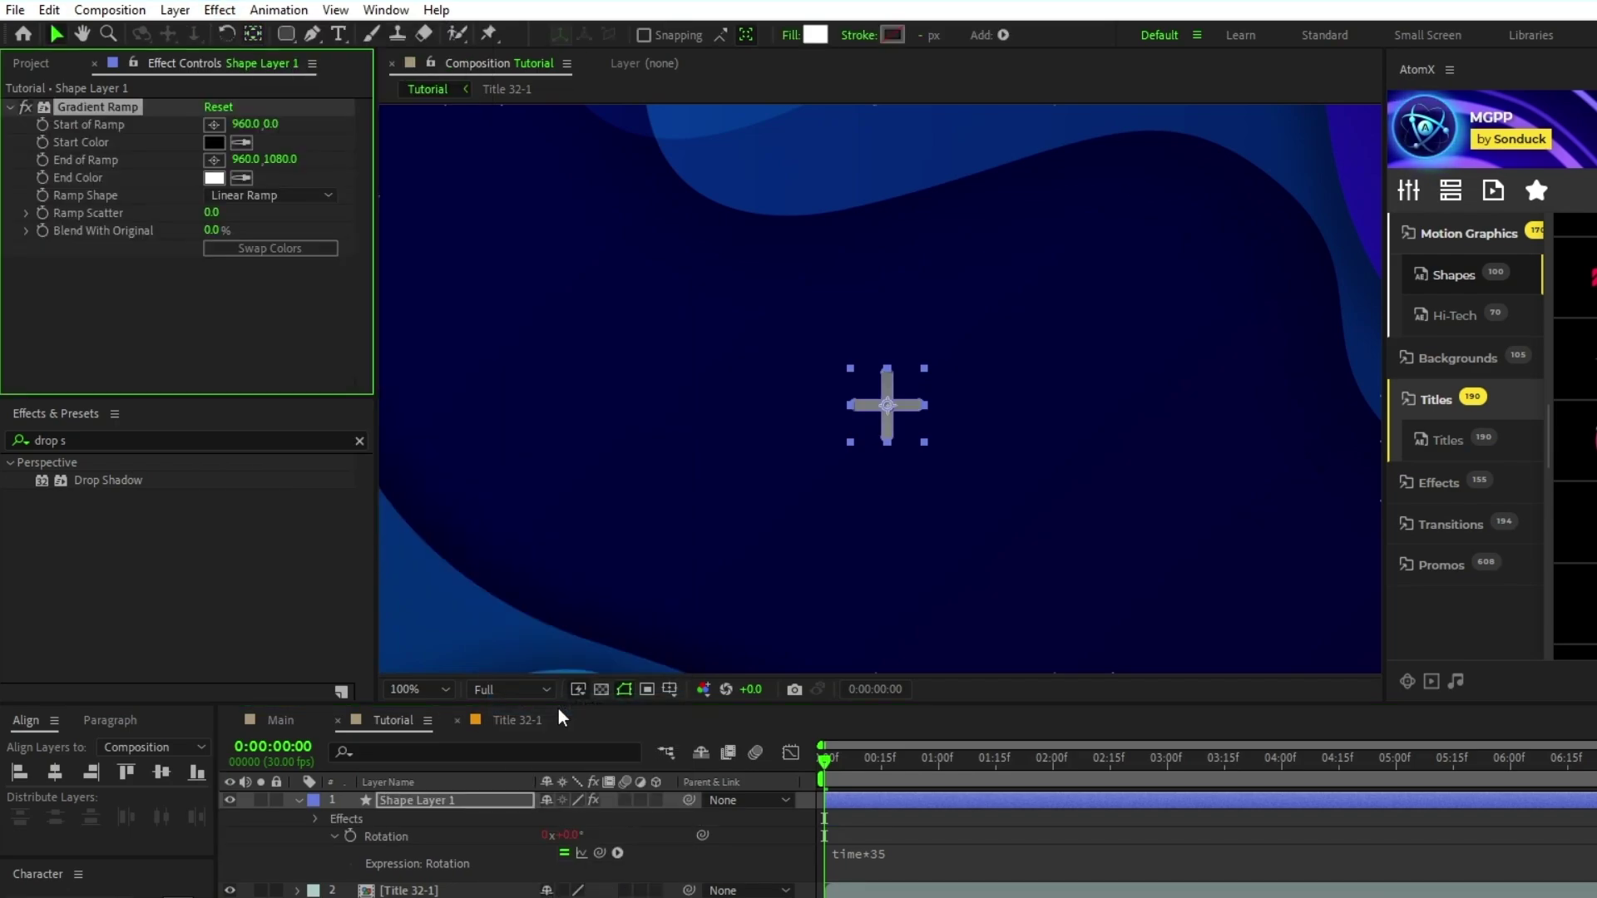
click(241, 143)
click(1445, 140)
click(241, 178)
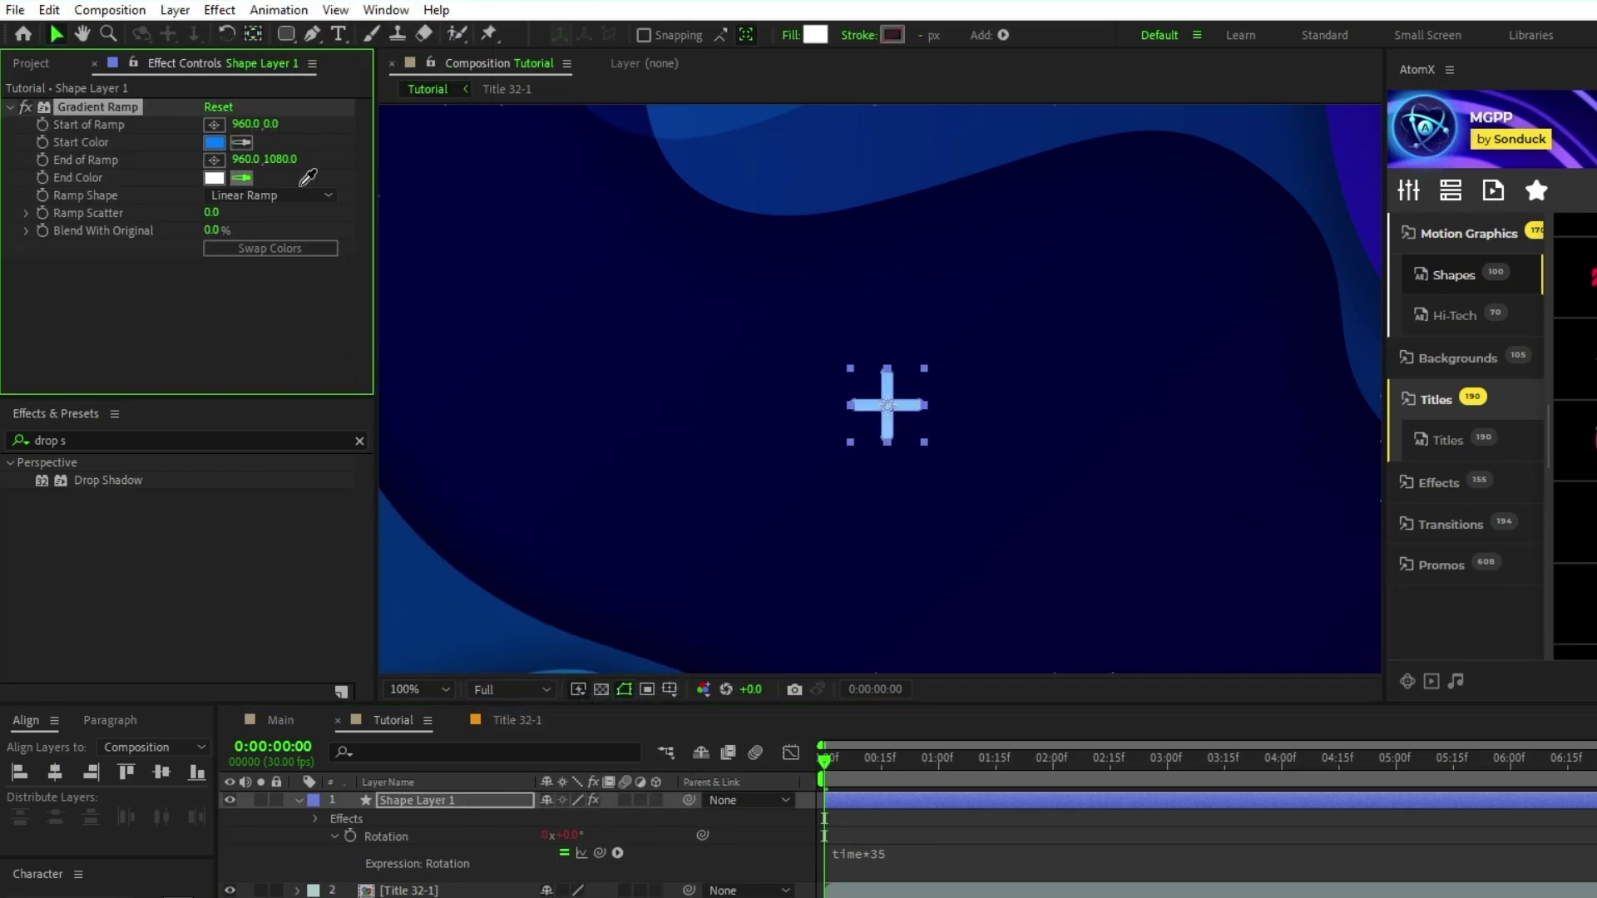
click(1437, 152)
- Place the ramp's start just above the plus at 967, 490 and its end just below at 966, 624
click(213, 124)
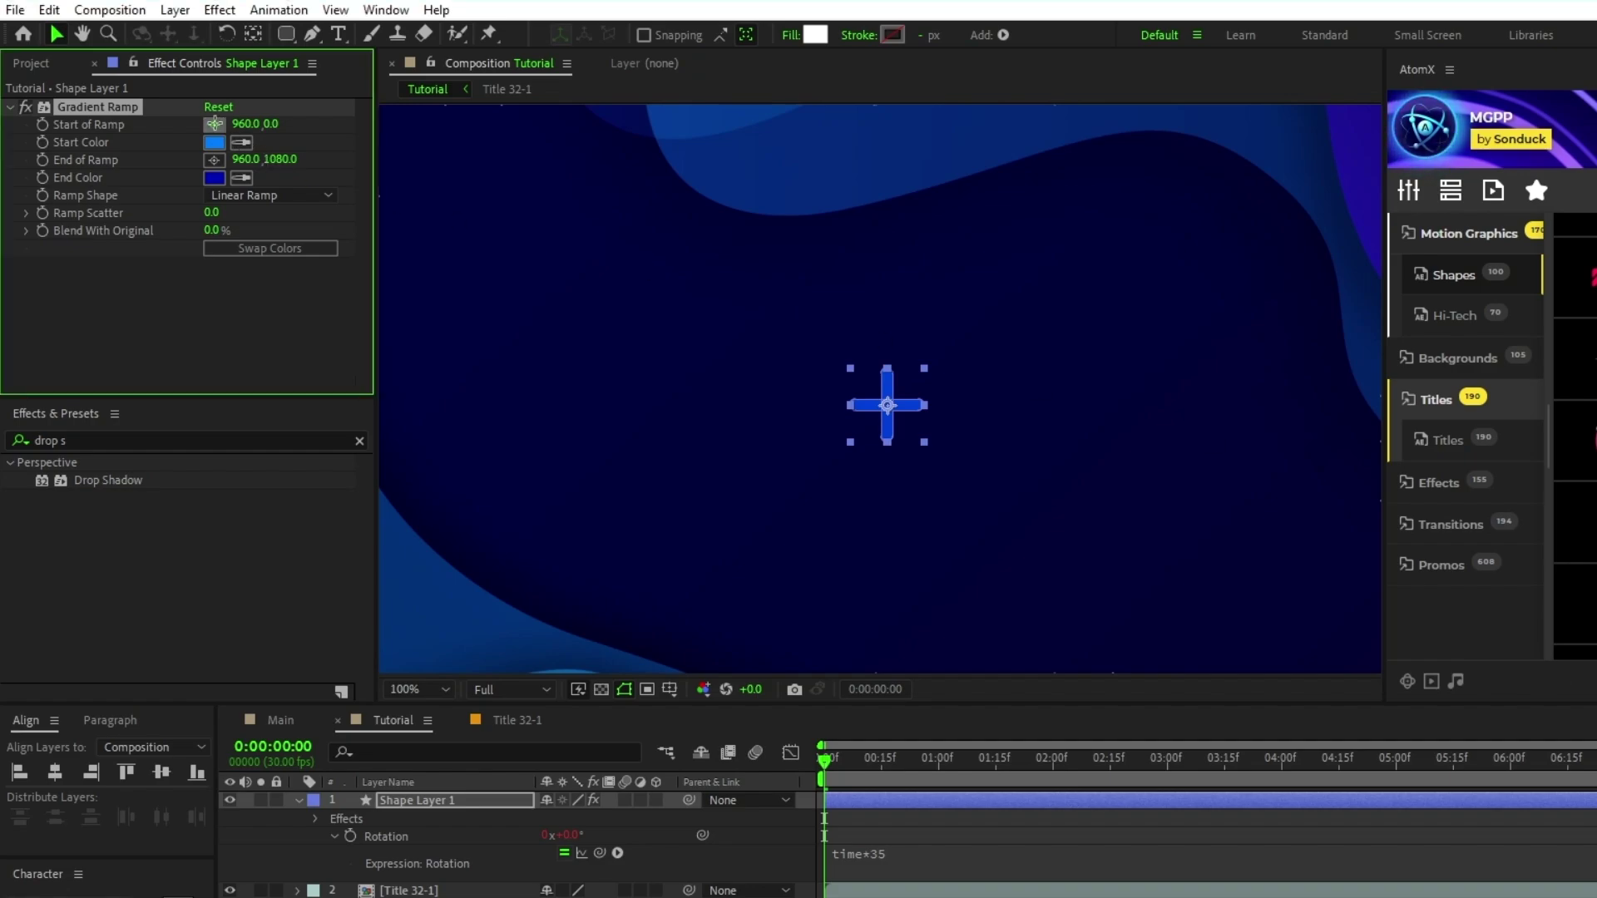
click(888, 336)
click(214, 159)
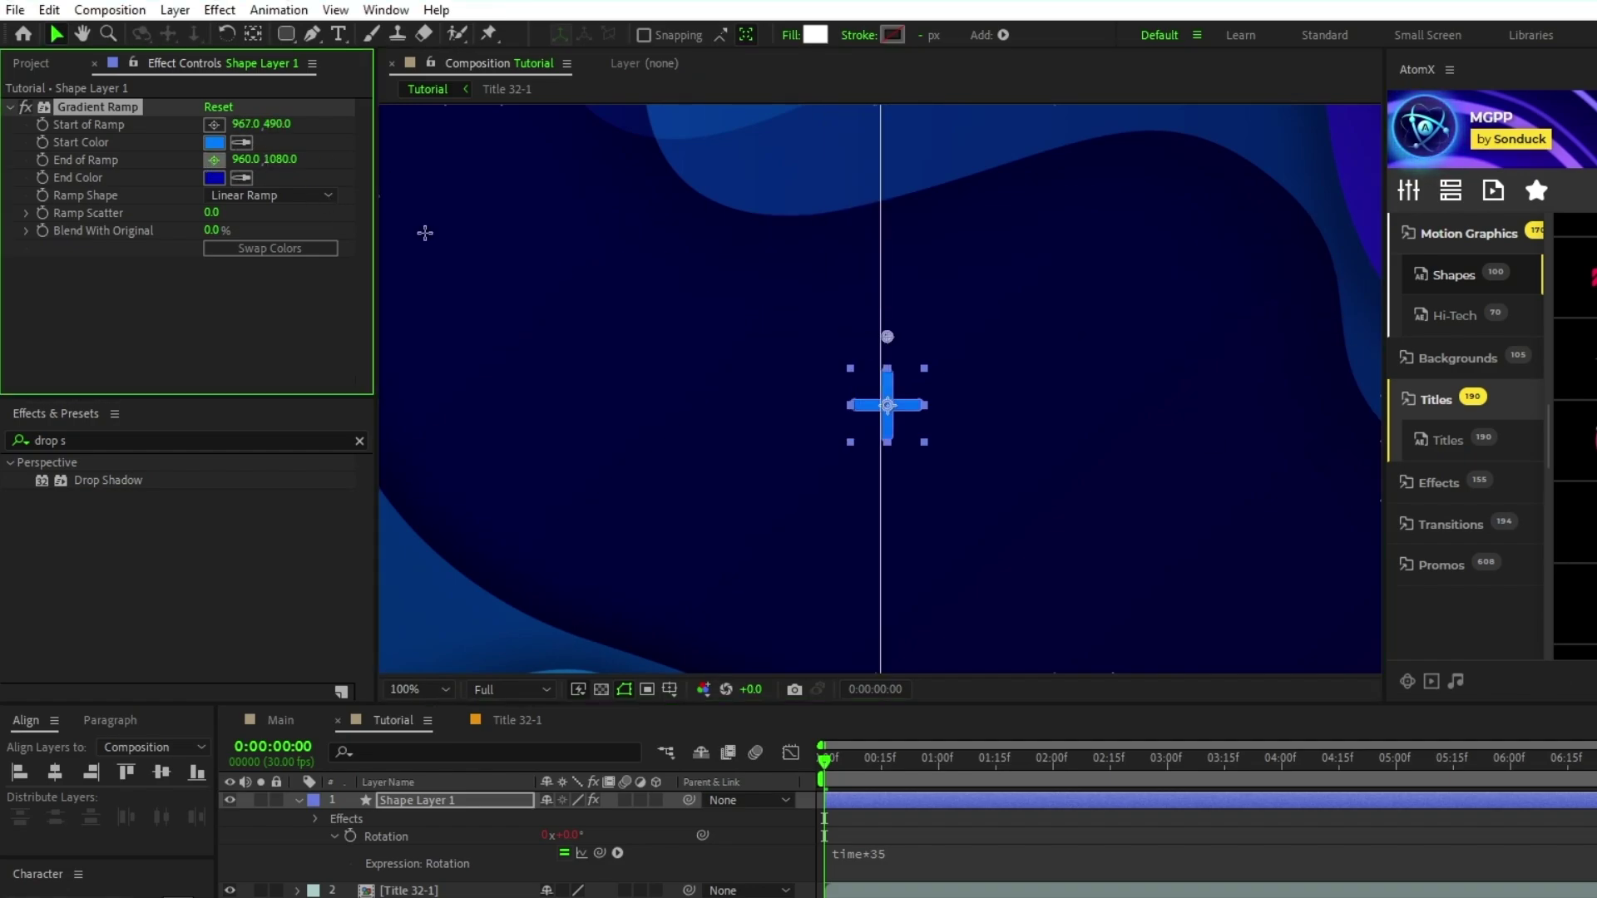
click(886, 476)
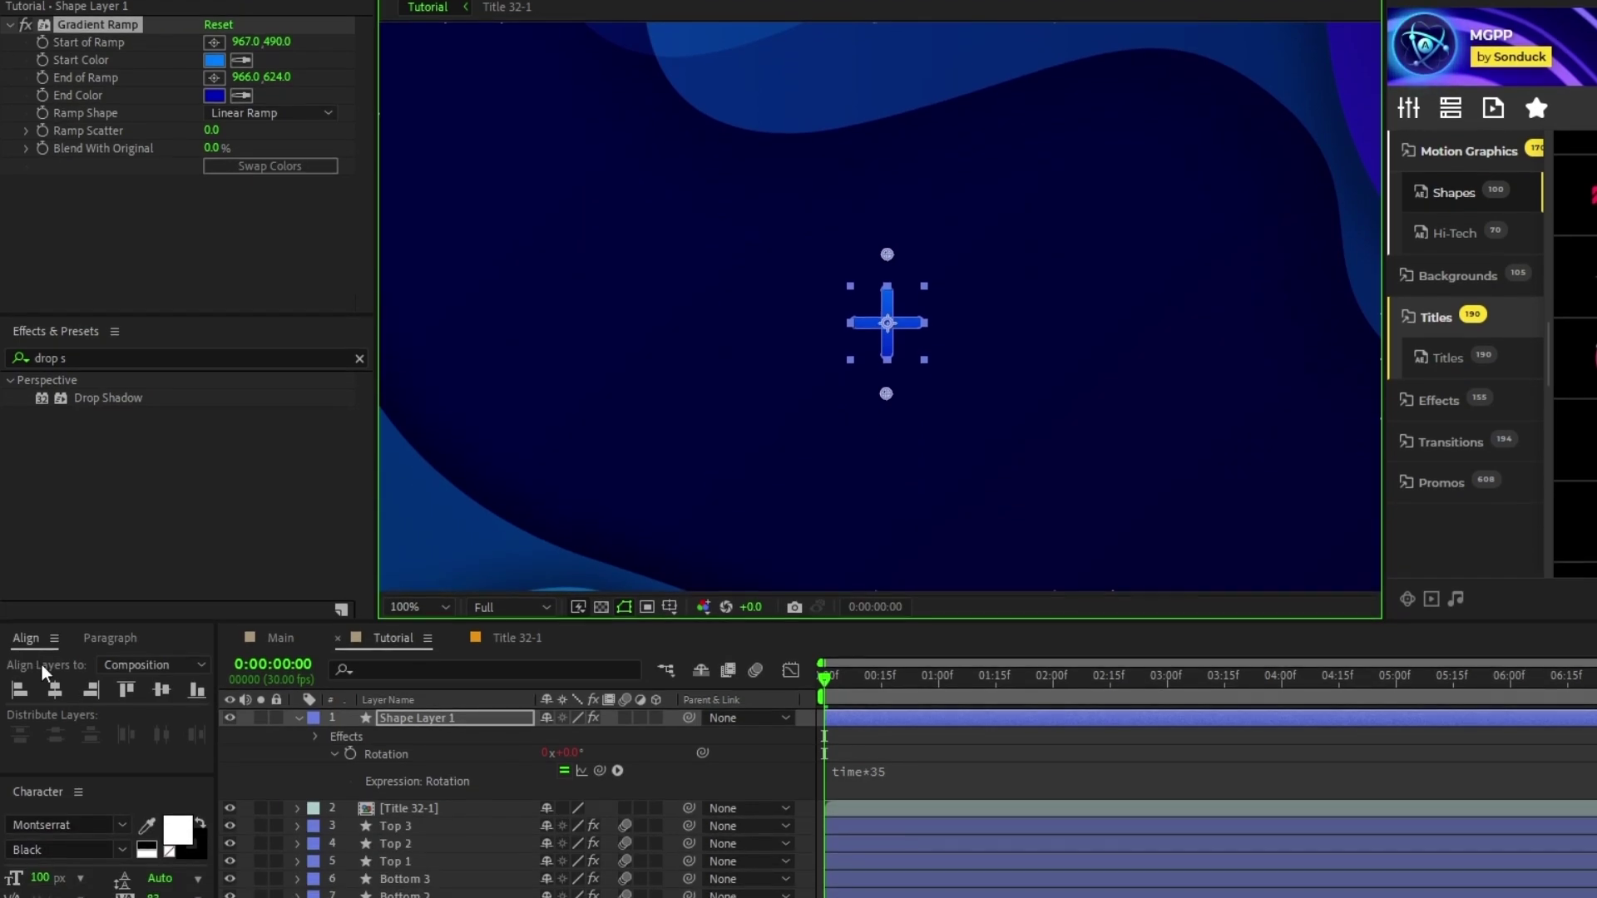
- Center the plus shape in the composition and pre-compose it as "Plus"
click(55, 774)
click(163, 776)
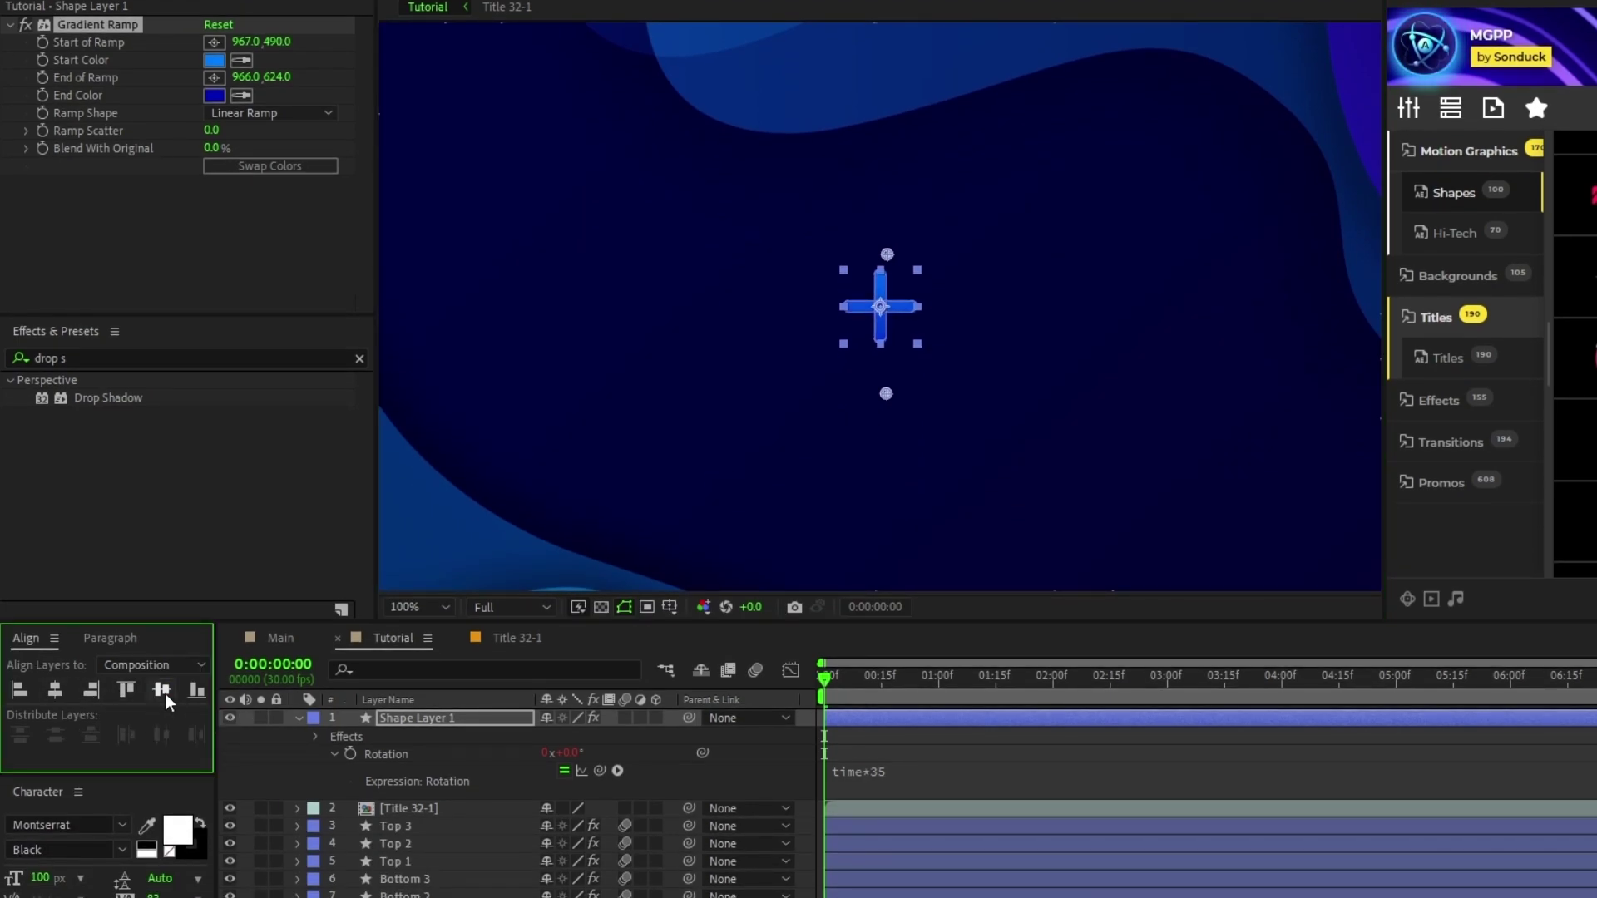
right_click(425, 733)
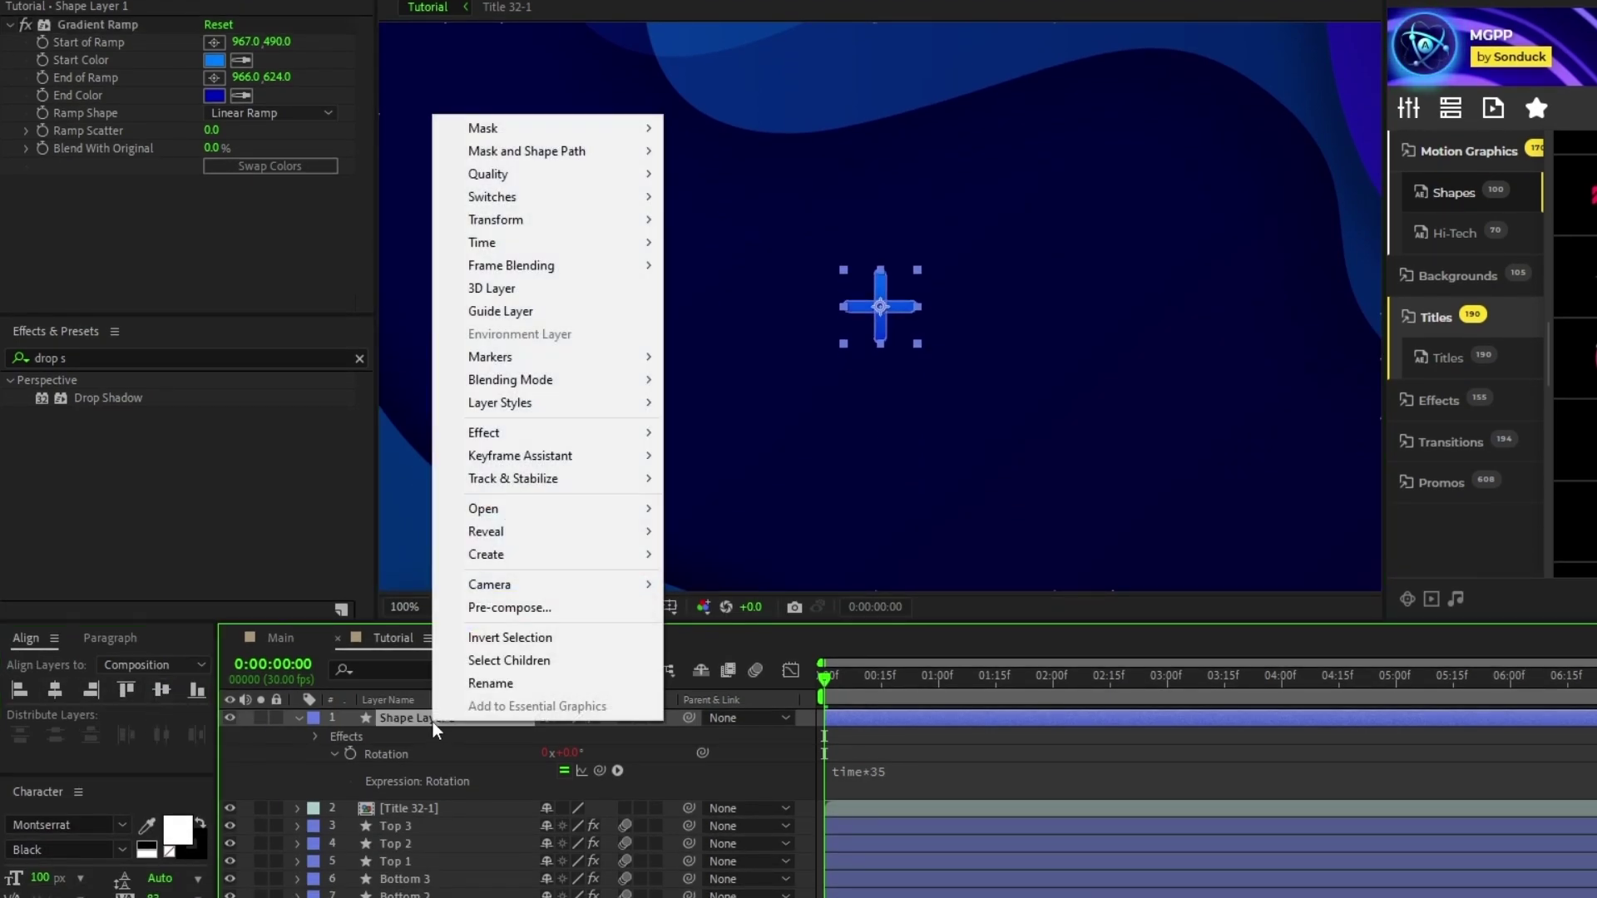
click(499, 607)
text(Pl)
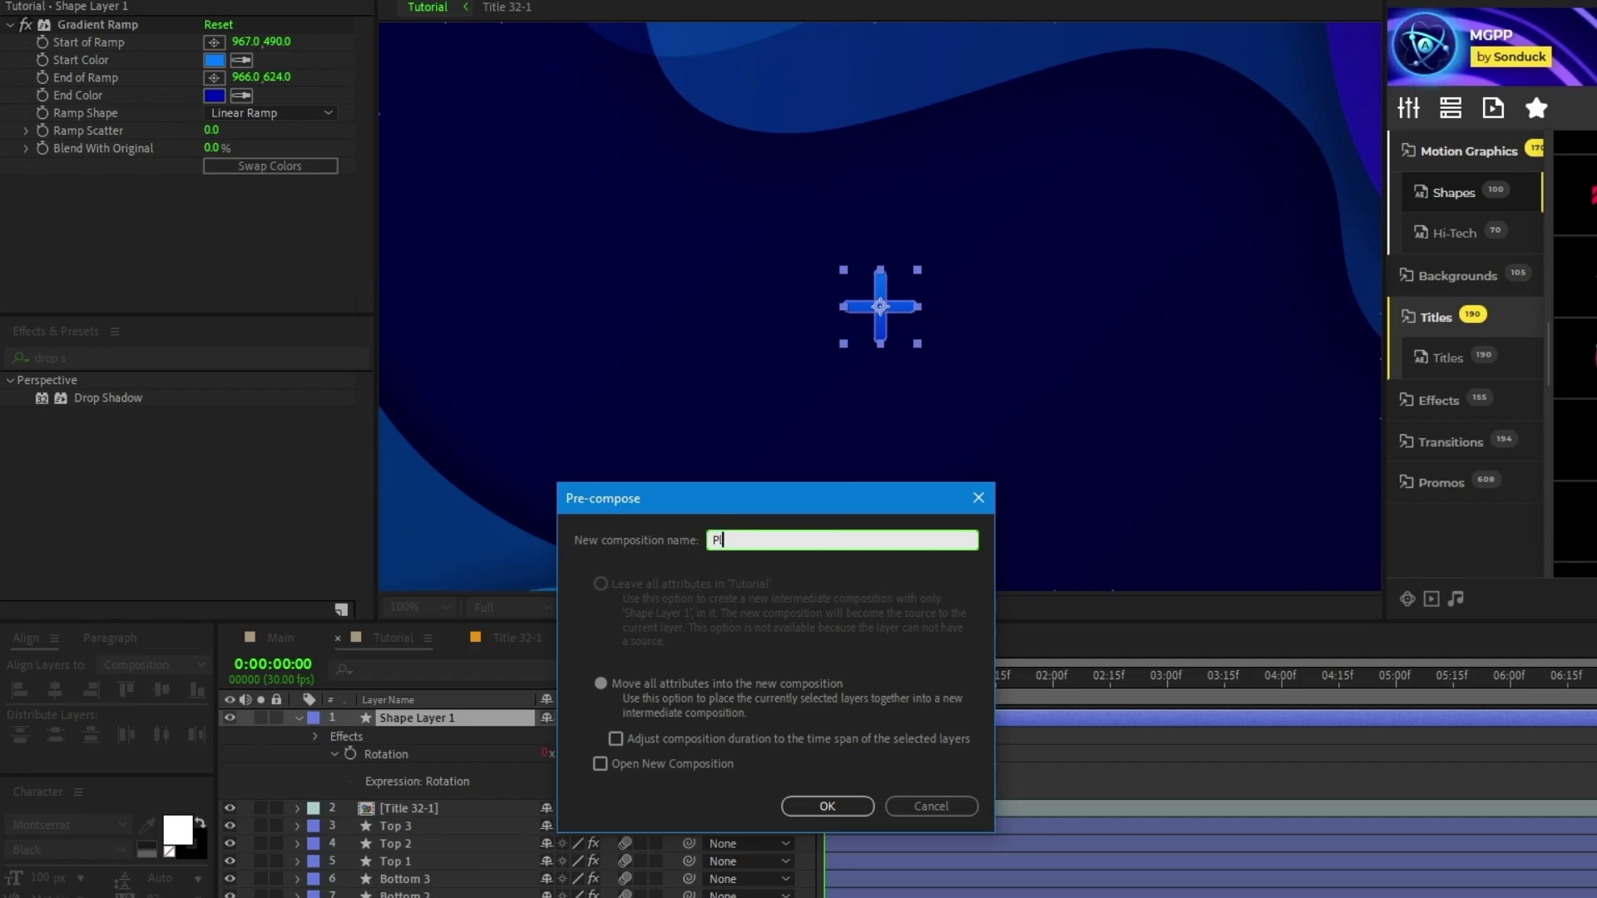
click(828, 806)
- Enlarge the Plus layer and move it onto the blue wave in the composition's upper left
key(comma)
key(comma)
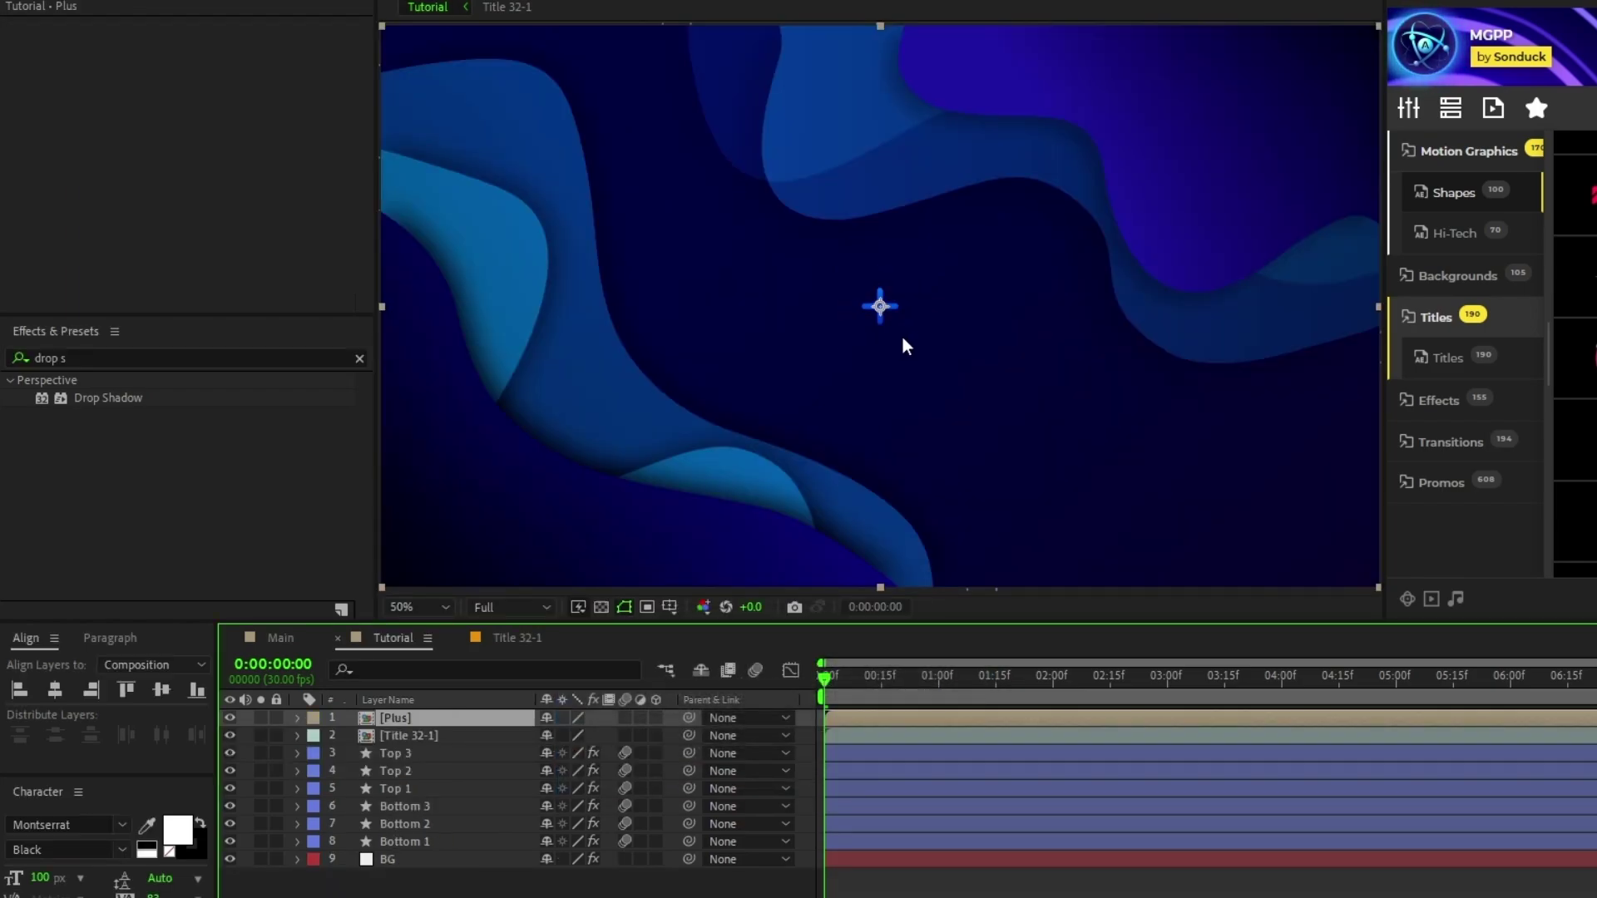
key(p)
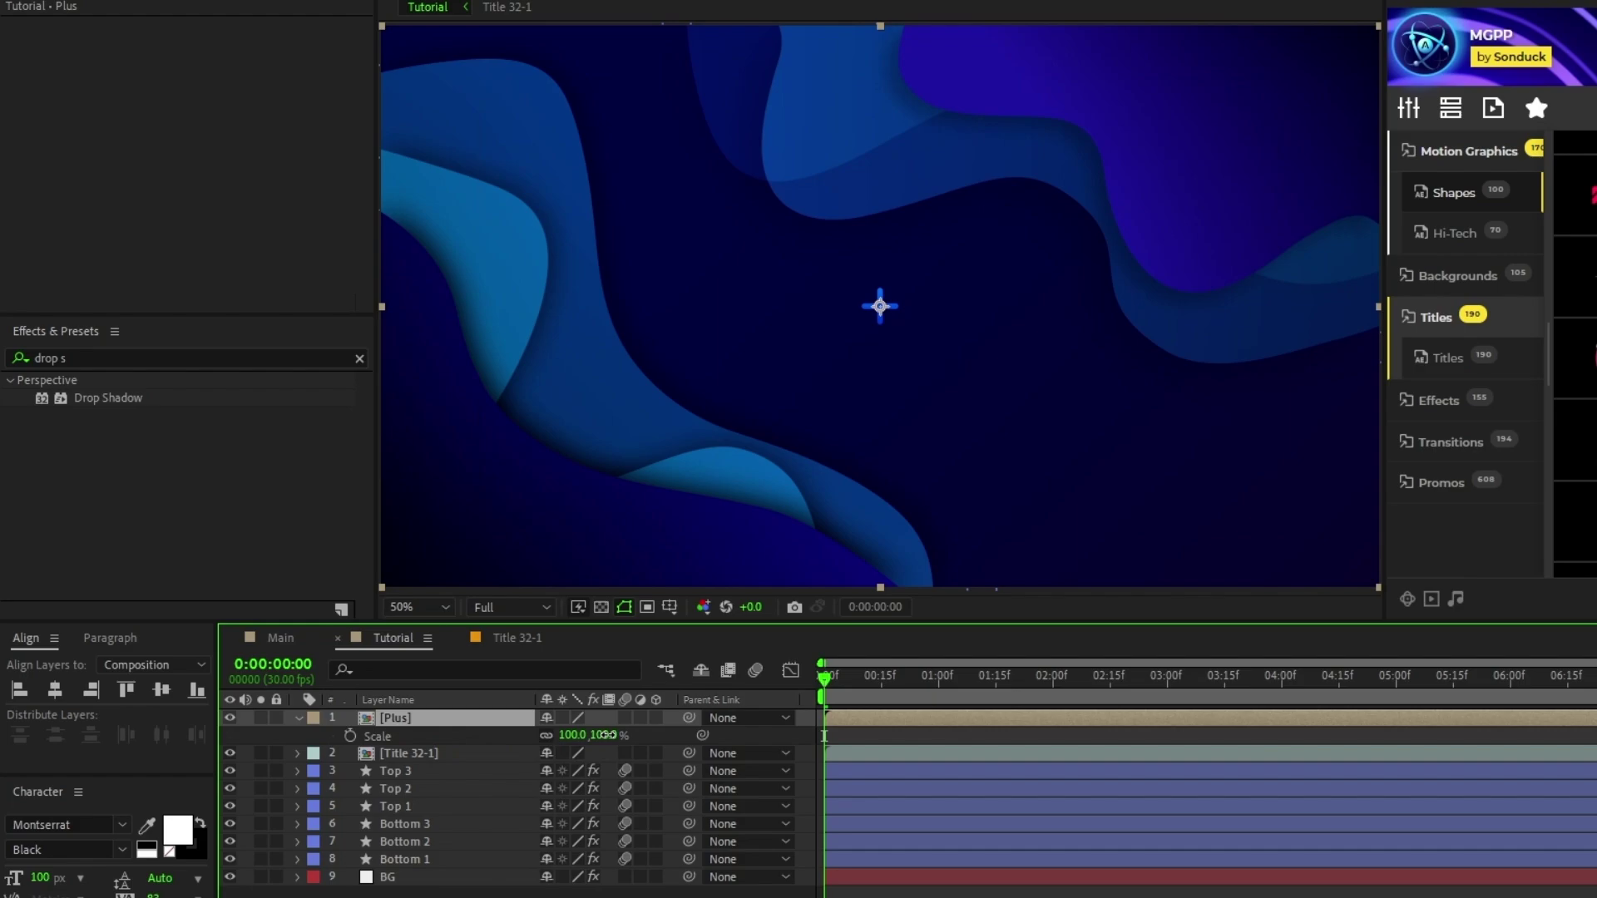
drag(885, 329, 542, 172)
key(p)
click(431, 722)
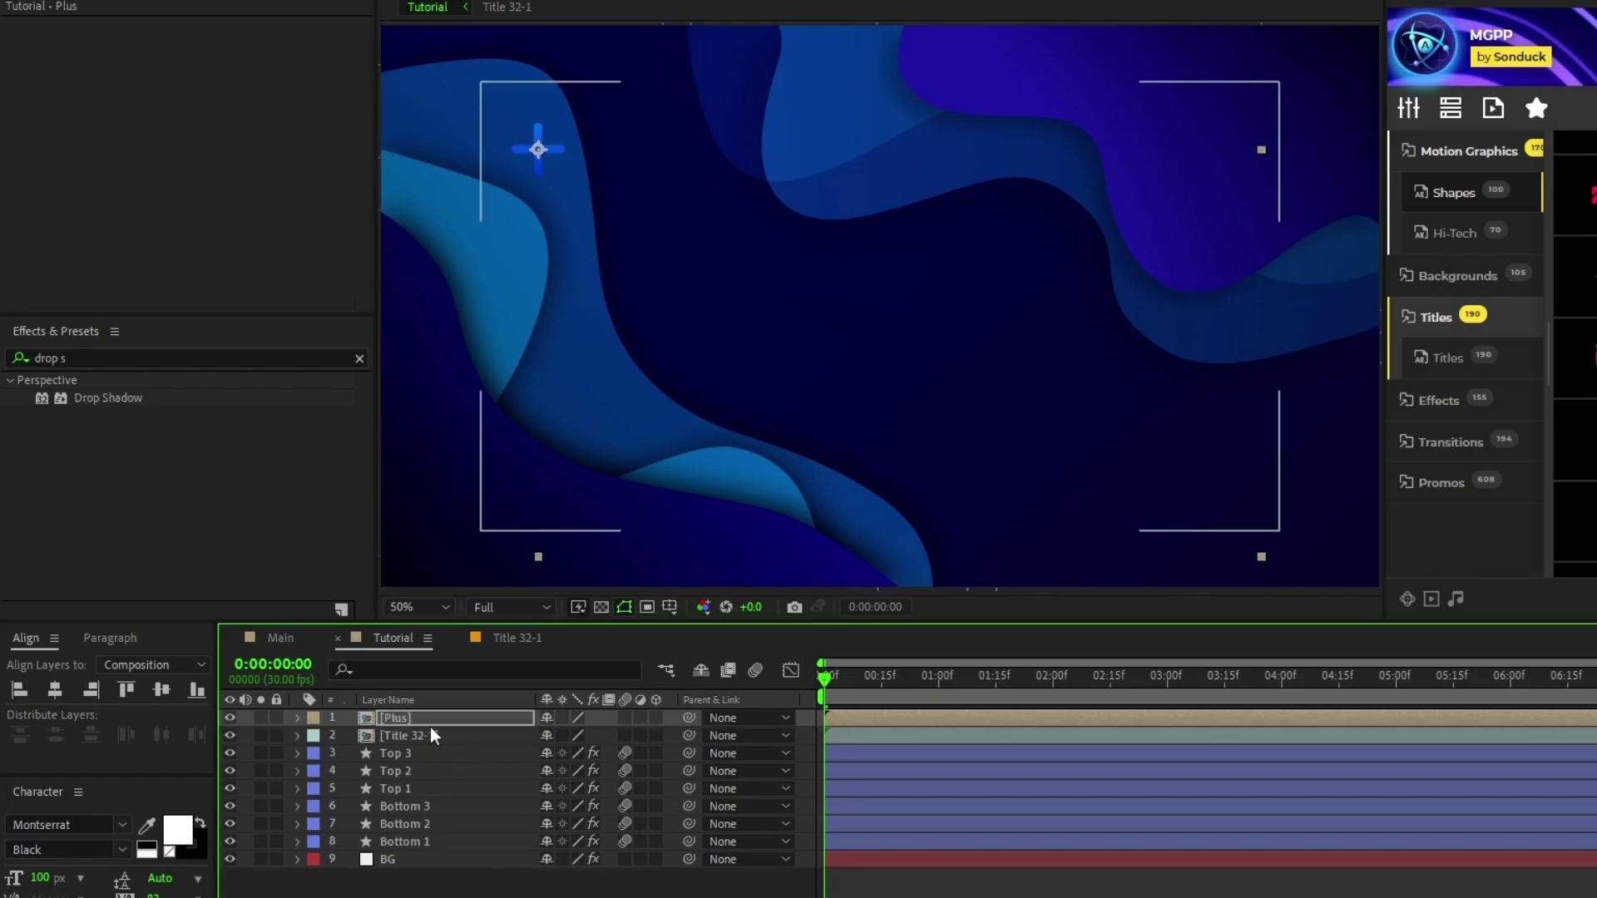
- Add a smaller copy of the plus farther down the blue wave, at about 372, 650
key(ctrl+d)
key(s)
drag(605, 736, 522, 743)
key(p)
drag(570, 189, 606, 403)
- Add a copy of the plus scaled to 191% in the composition's lower left, and duplicate it once more
key(ctrl+d)
key(s)
drag(569, 736, 740, 742)
drag(600, 383, 538, 523)
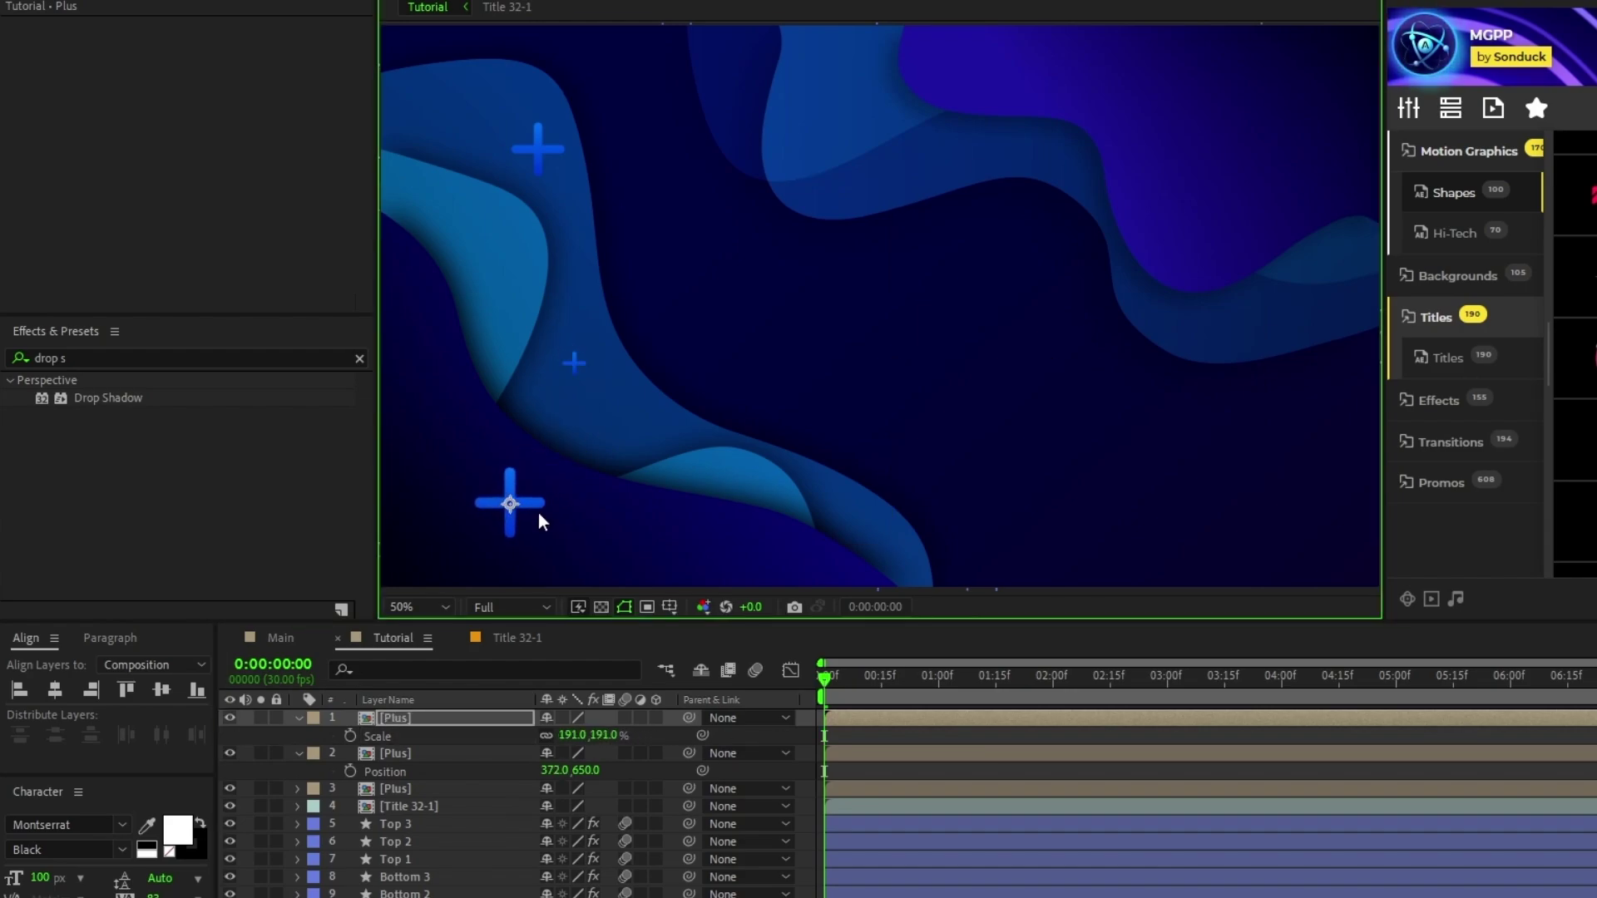
key(ctrl+d)
key(p)
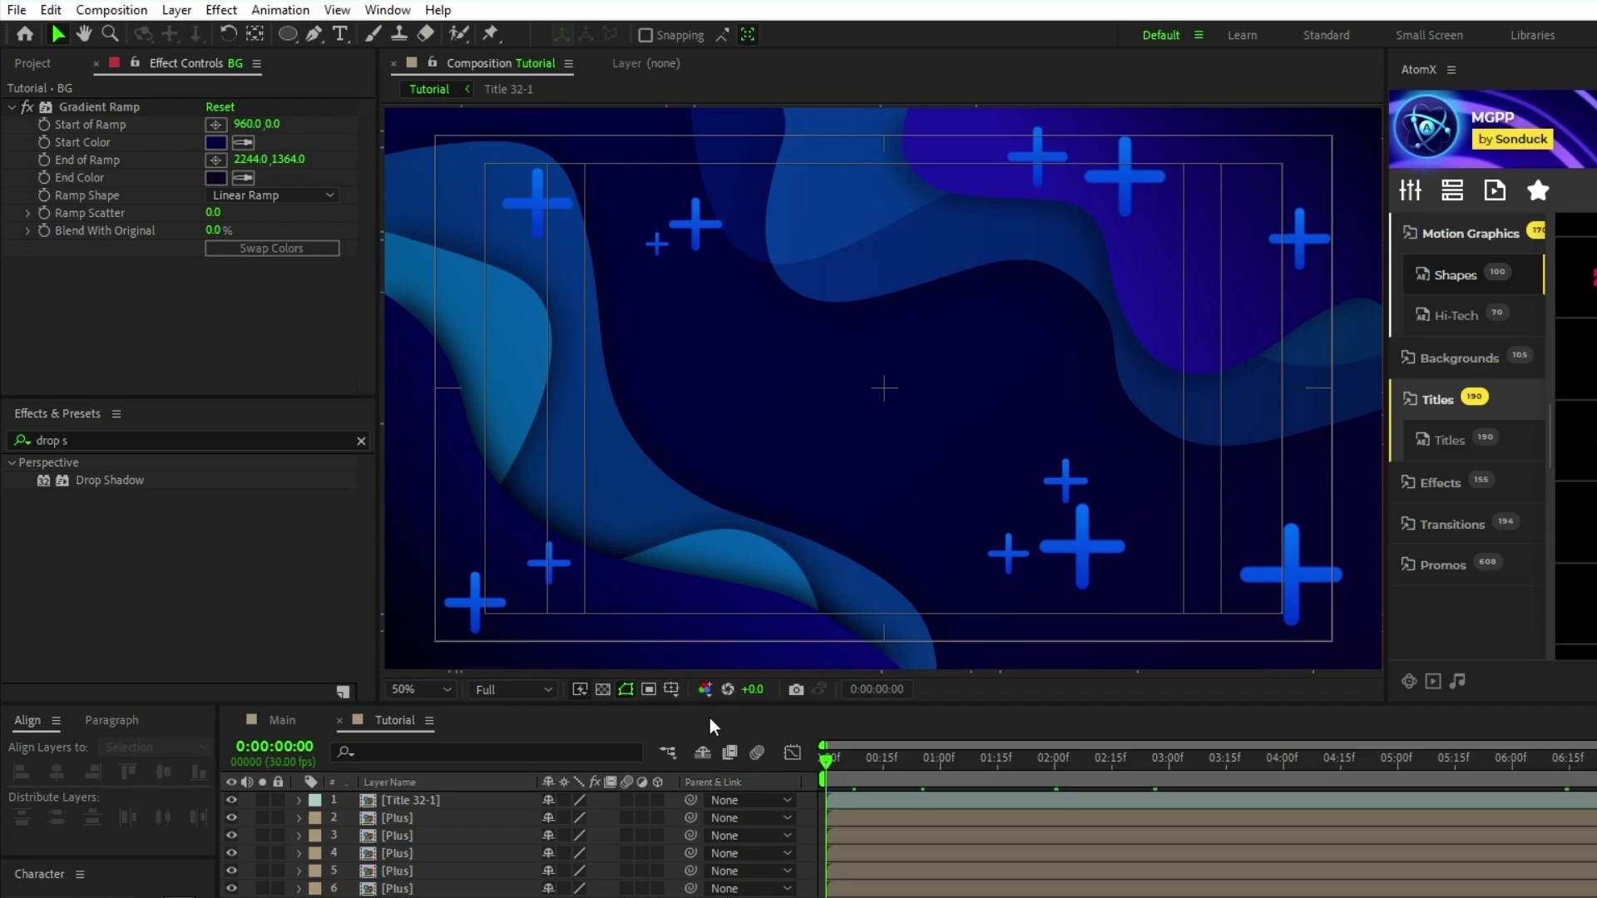
- Draw a small circle near the composition's center with no fill and a solid white 20 px stroke
click(288, 34)
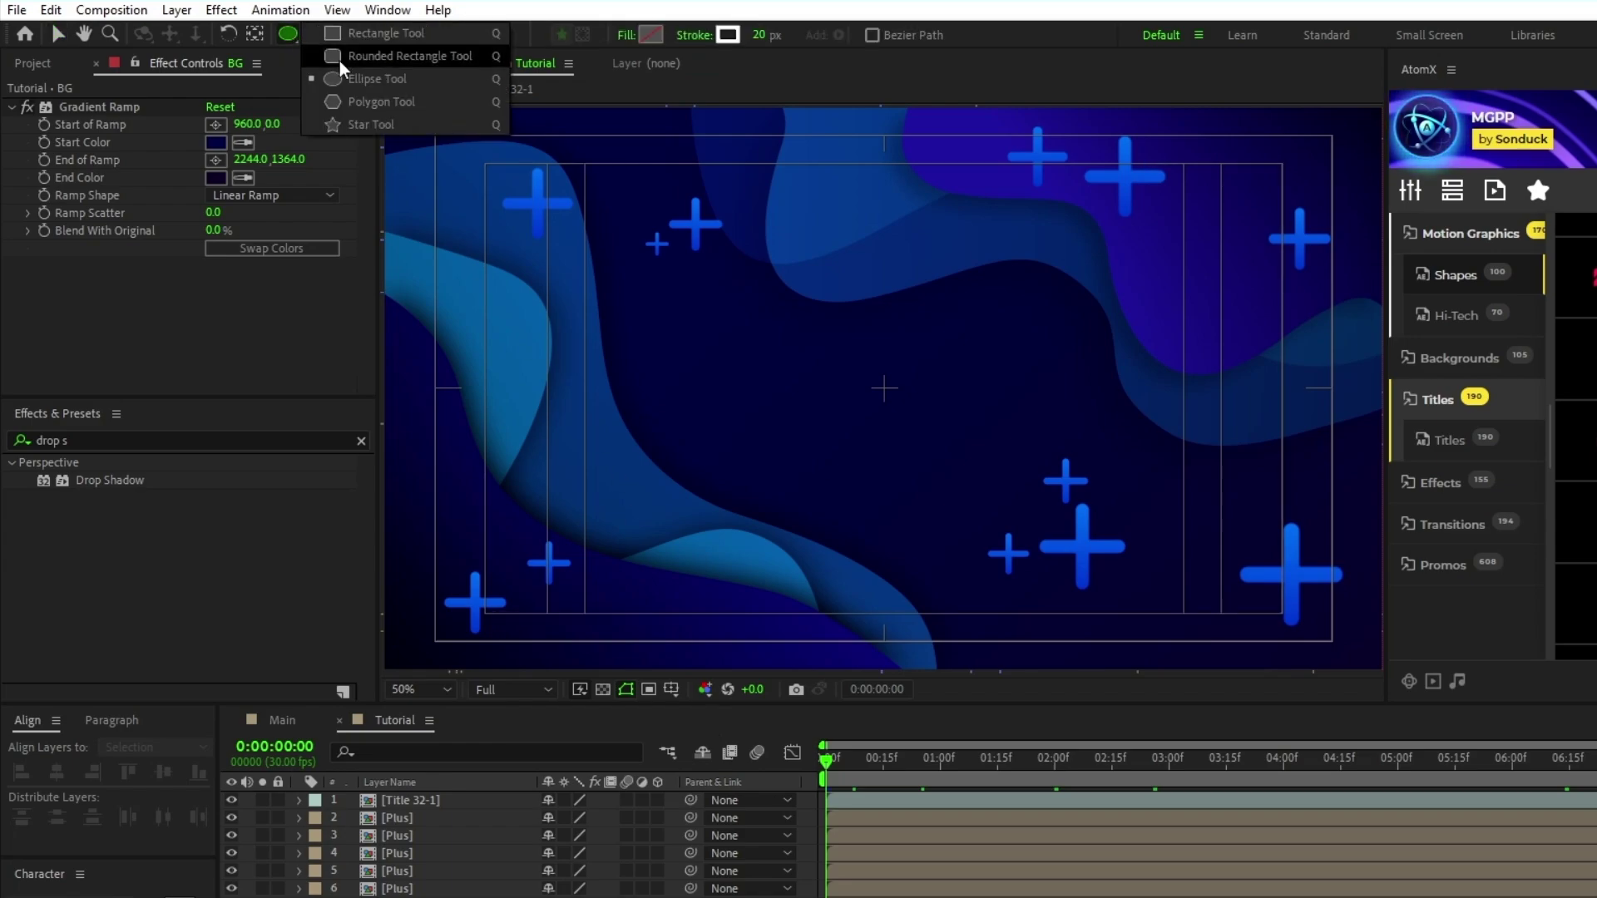
click(420, 80)
click(625, 34)
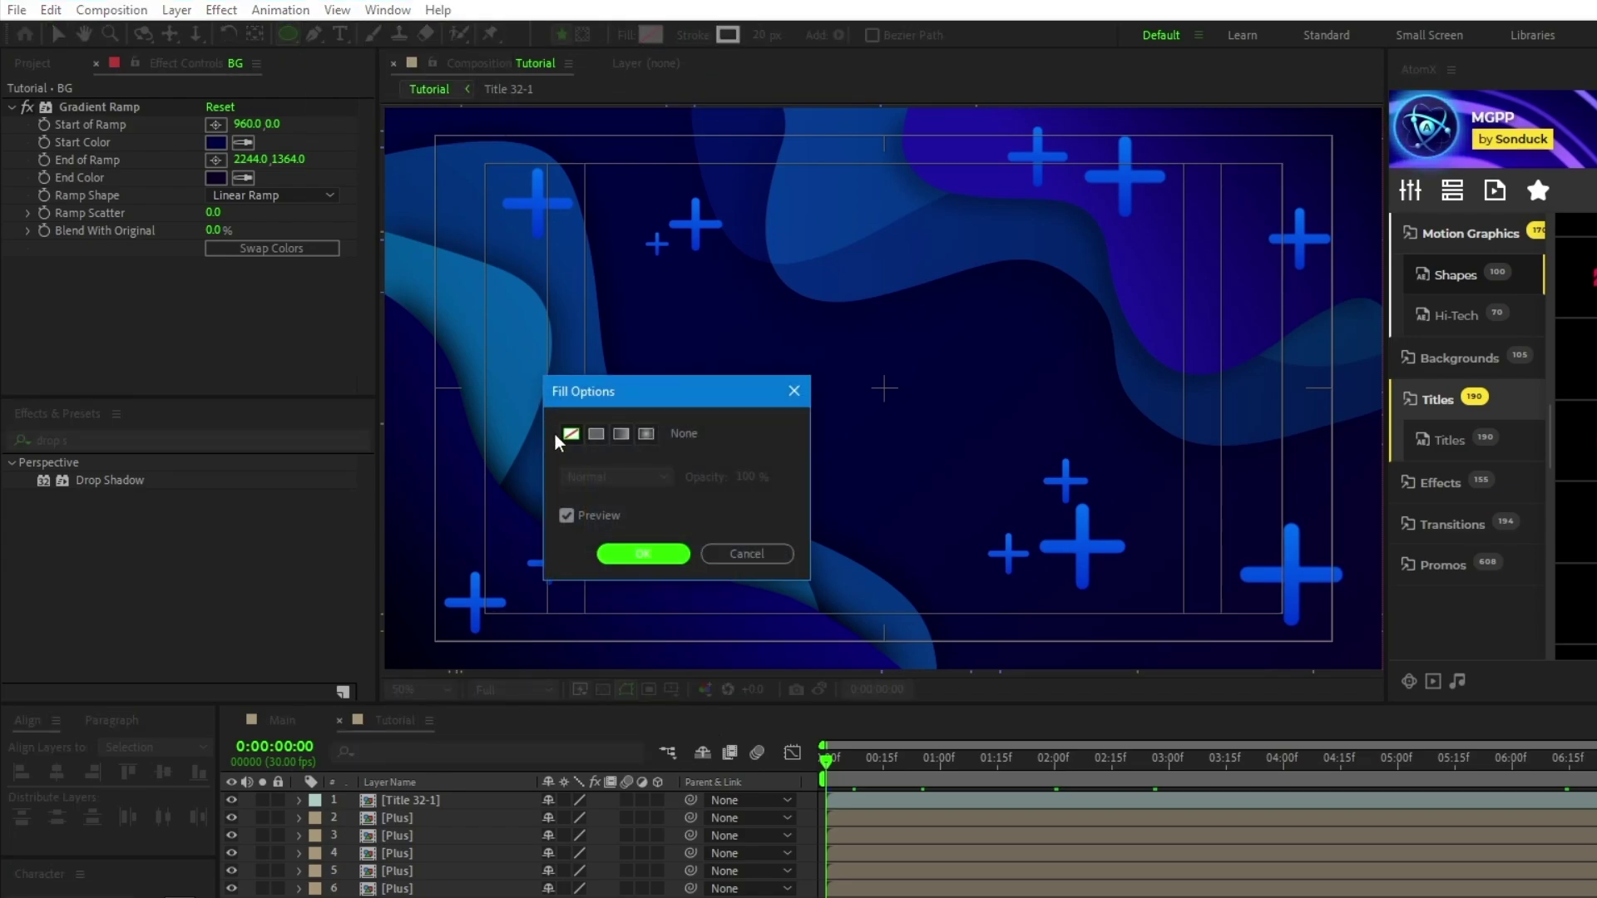
click(643, 555)
click(693, 36)
click(595, 438)
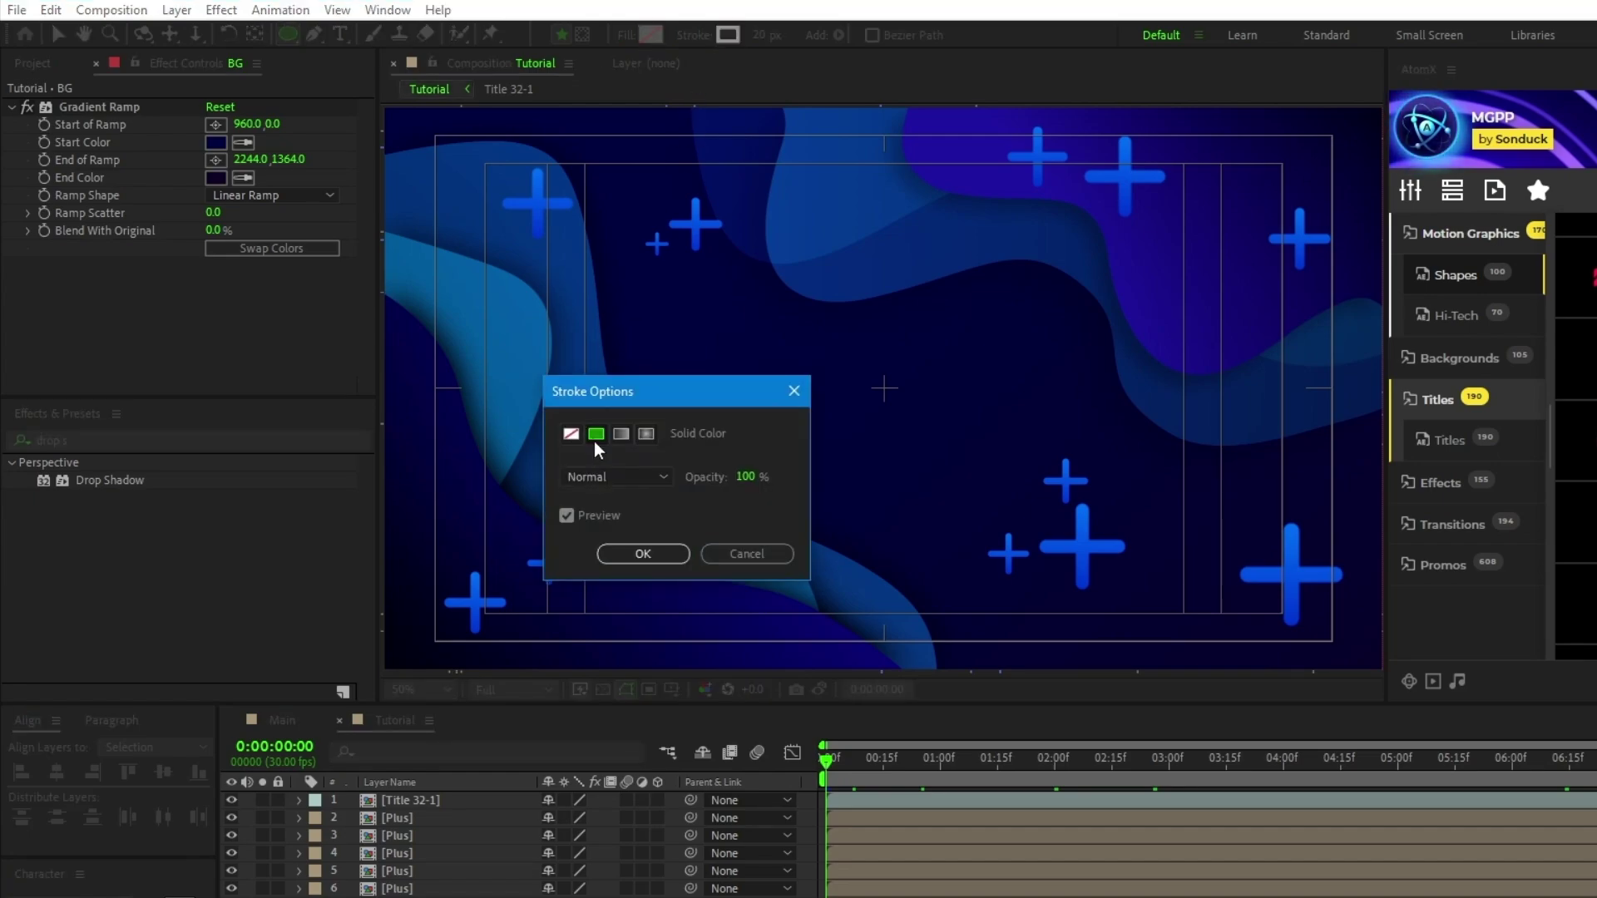
click(643, 553)
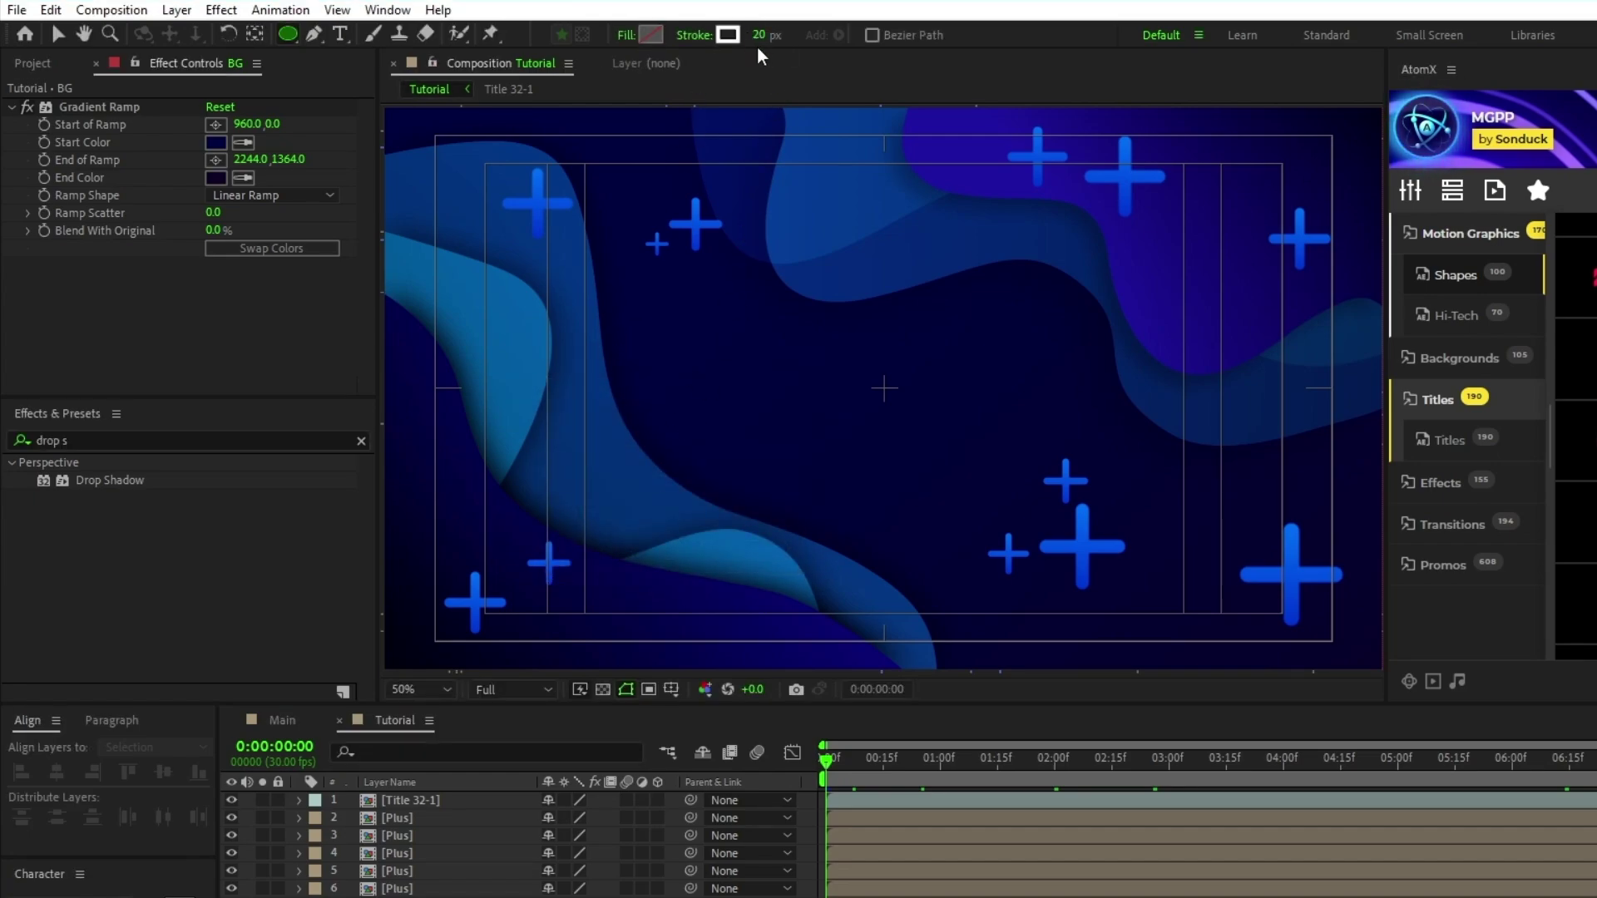
scroll(885, 423, up, 1)
drag(841, 408, 968, 534)
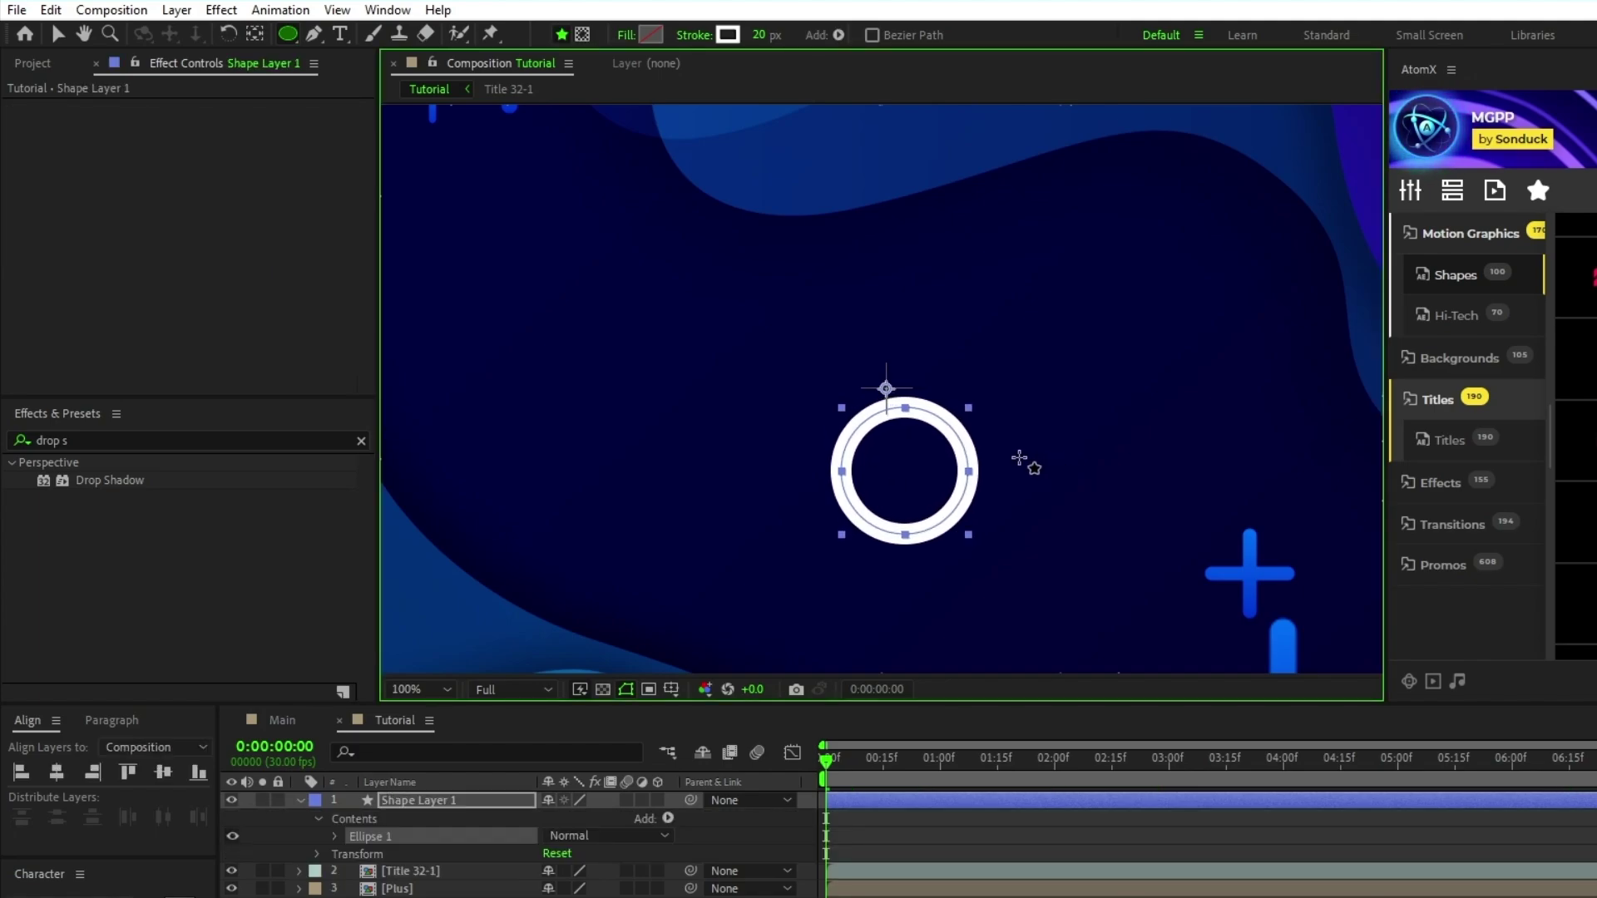
- Move the circle layer's anchor point to a spot directly above the ring
key(comma)
click(445, 802)
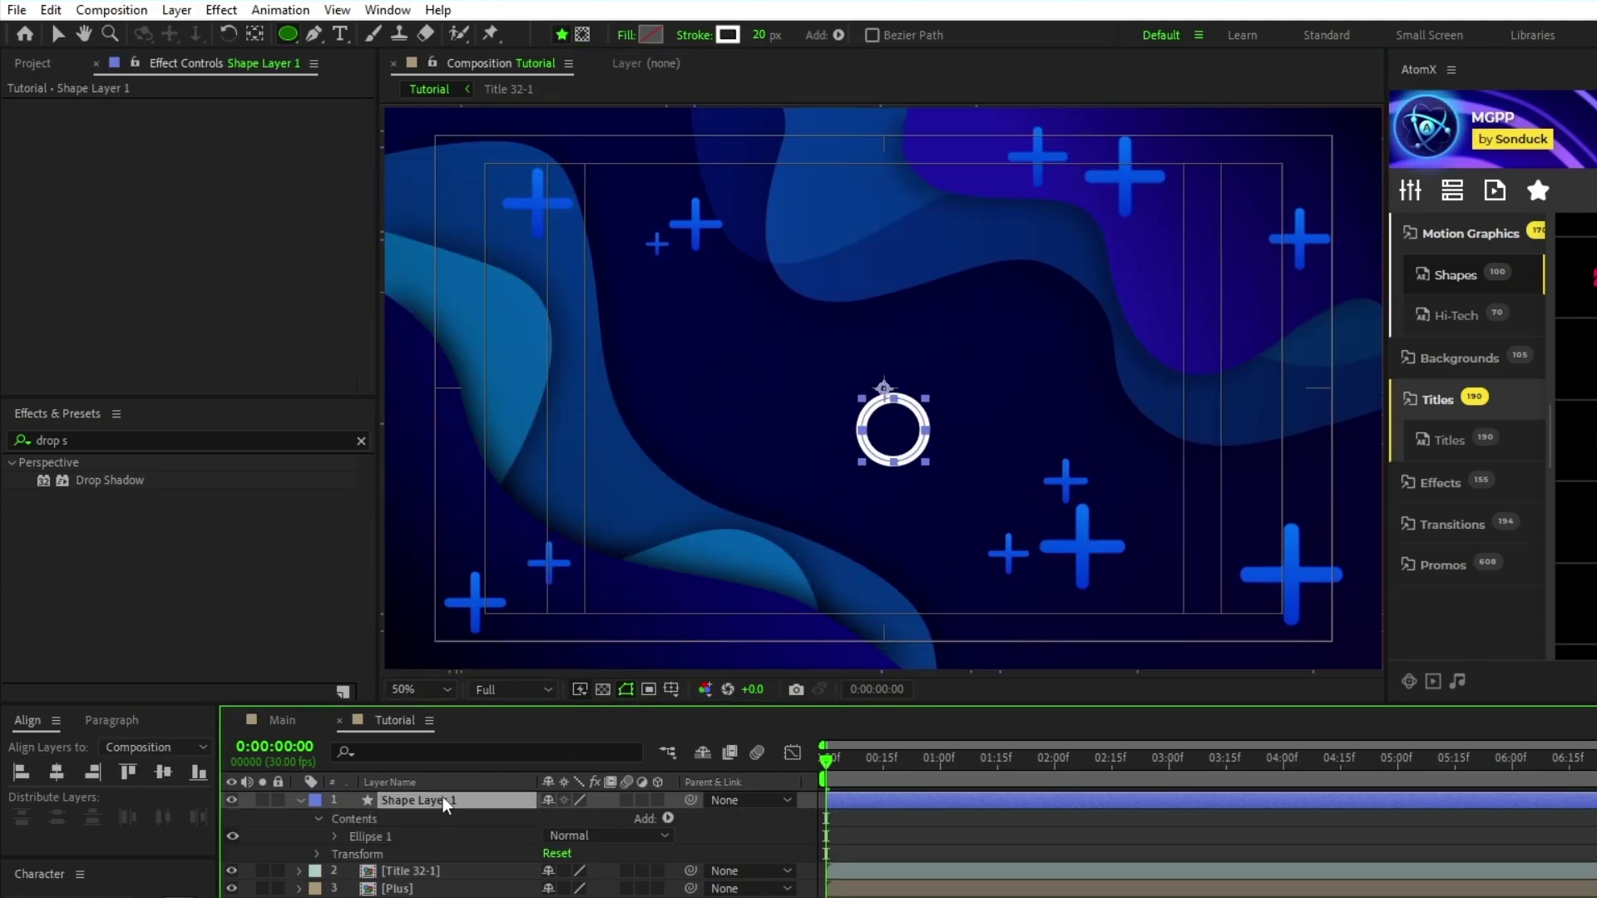
click(254, 34)
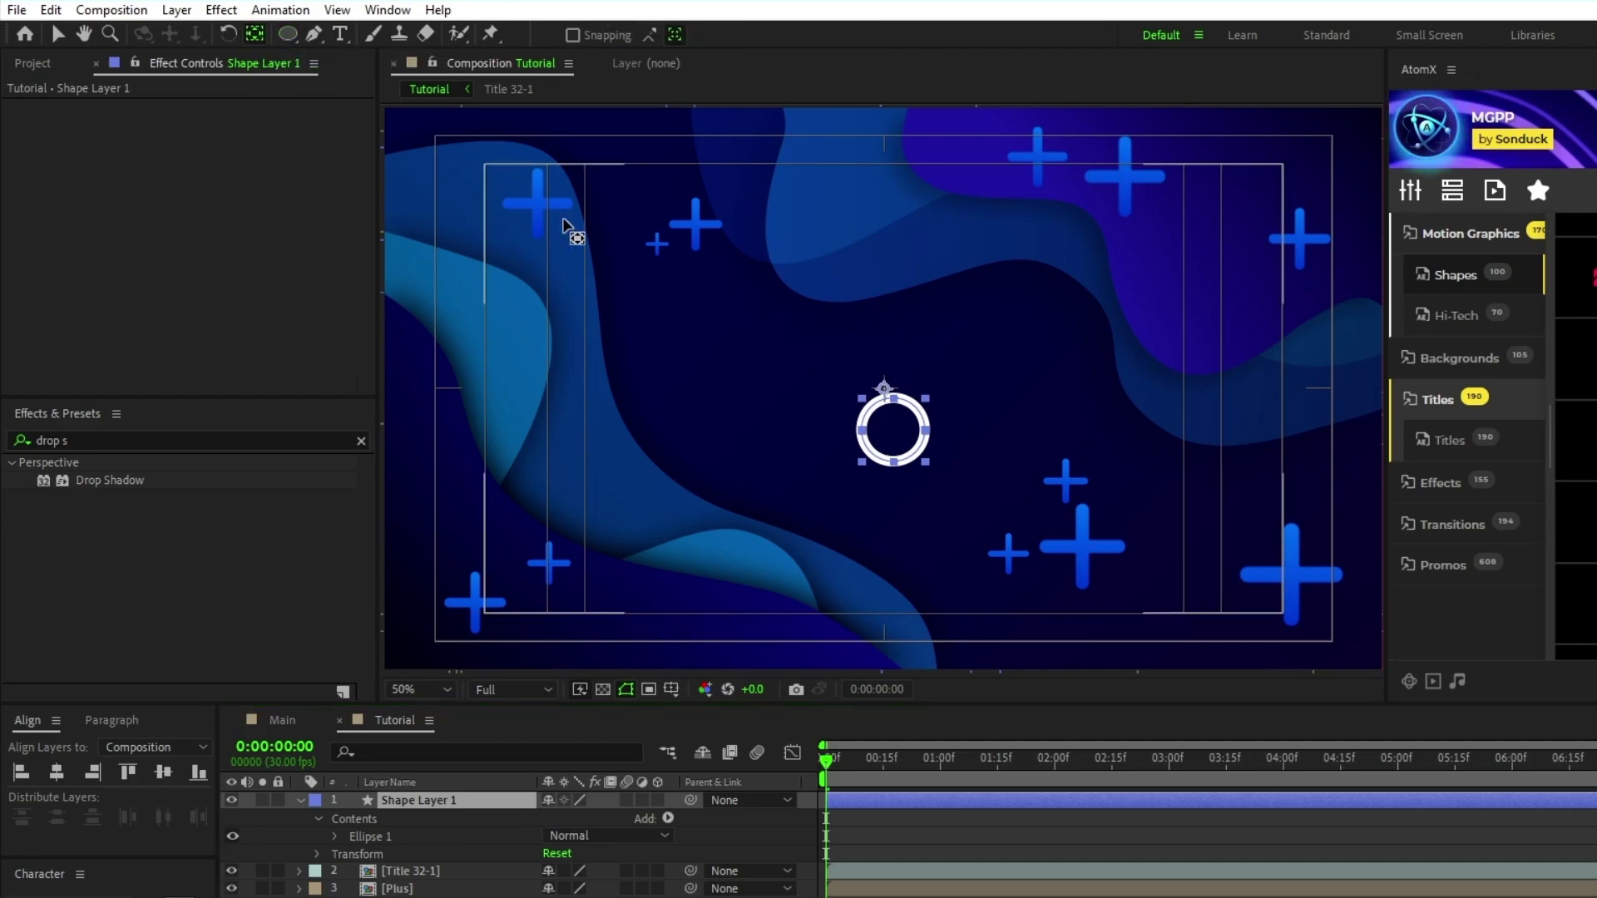
drag(884, 387, 893, 350)
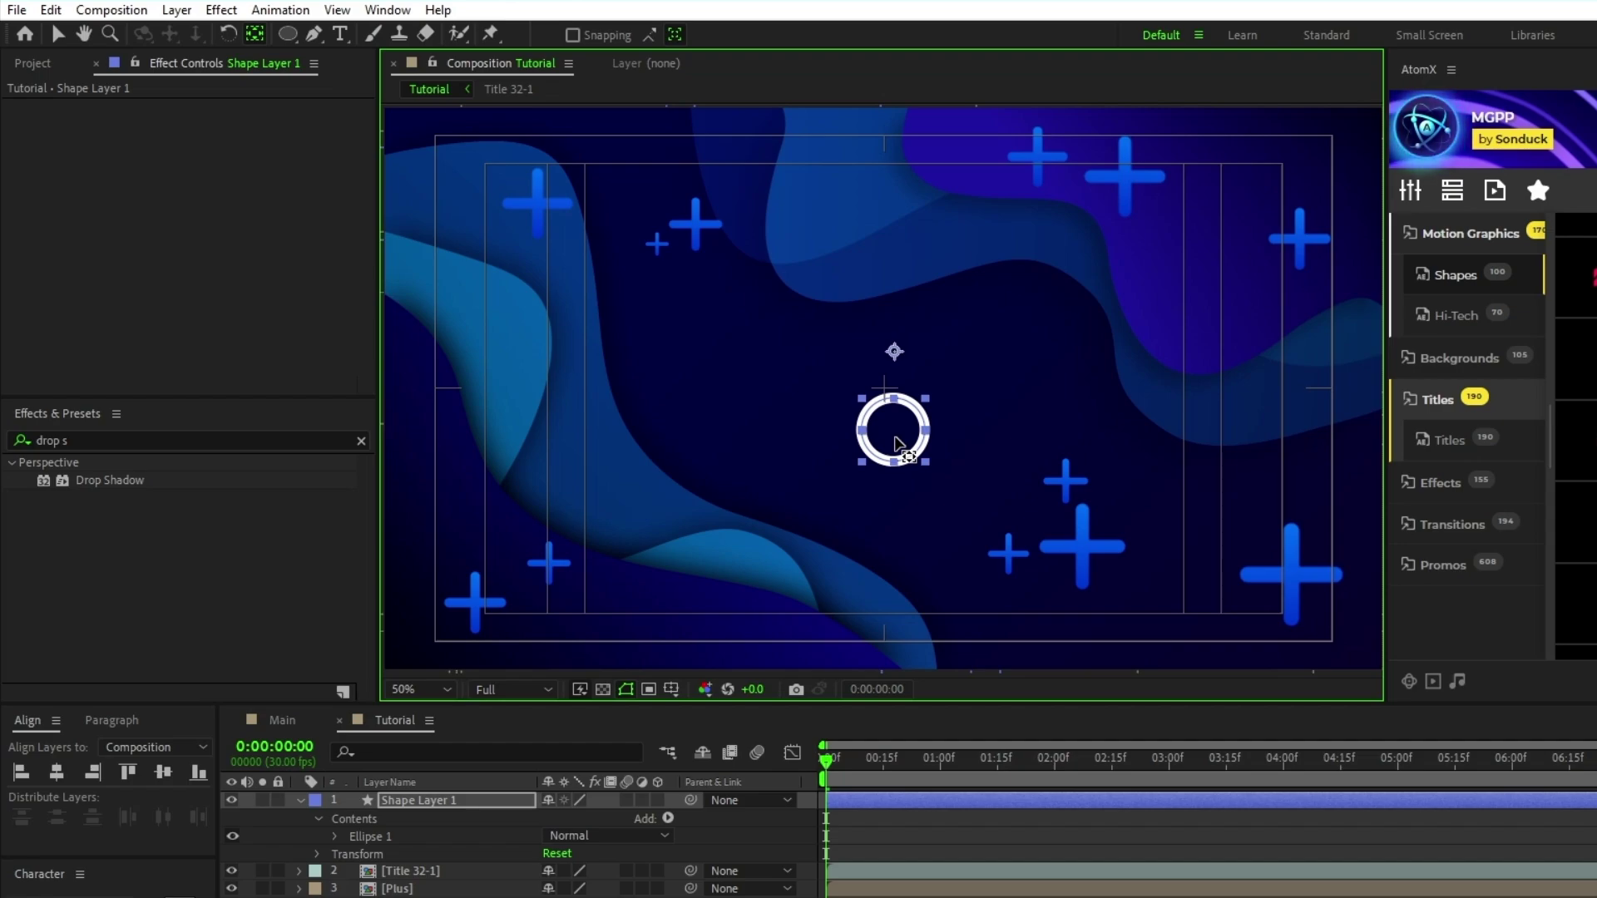
- Reposition the ring so that its anchor point sits exactly on the composition's center
key(v)
key(period)
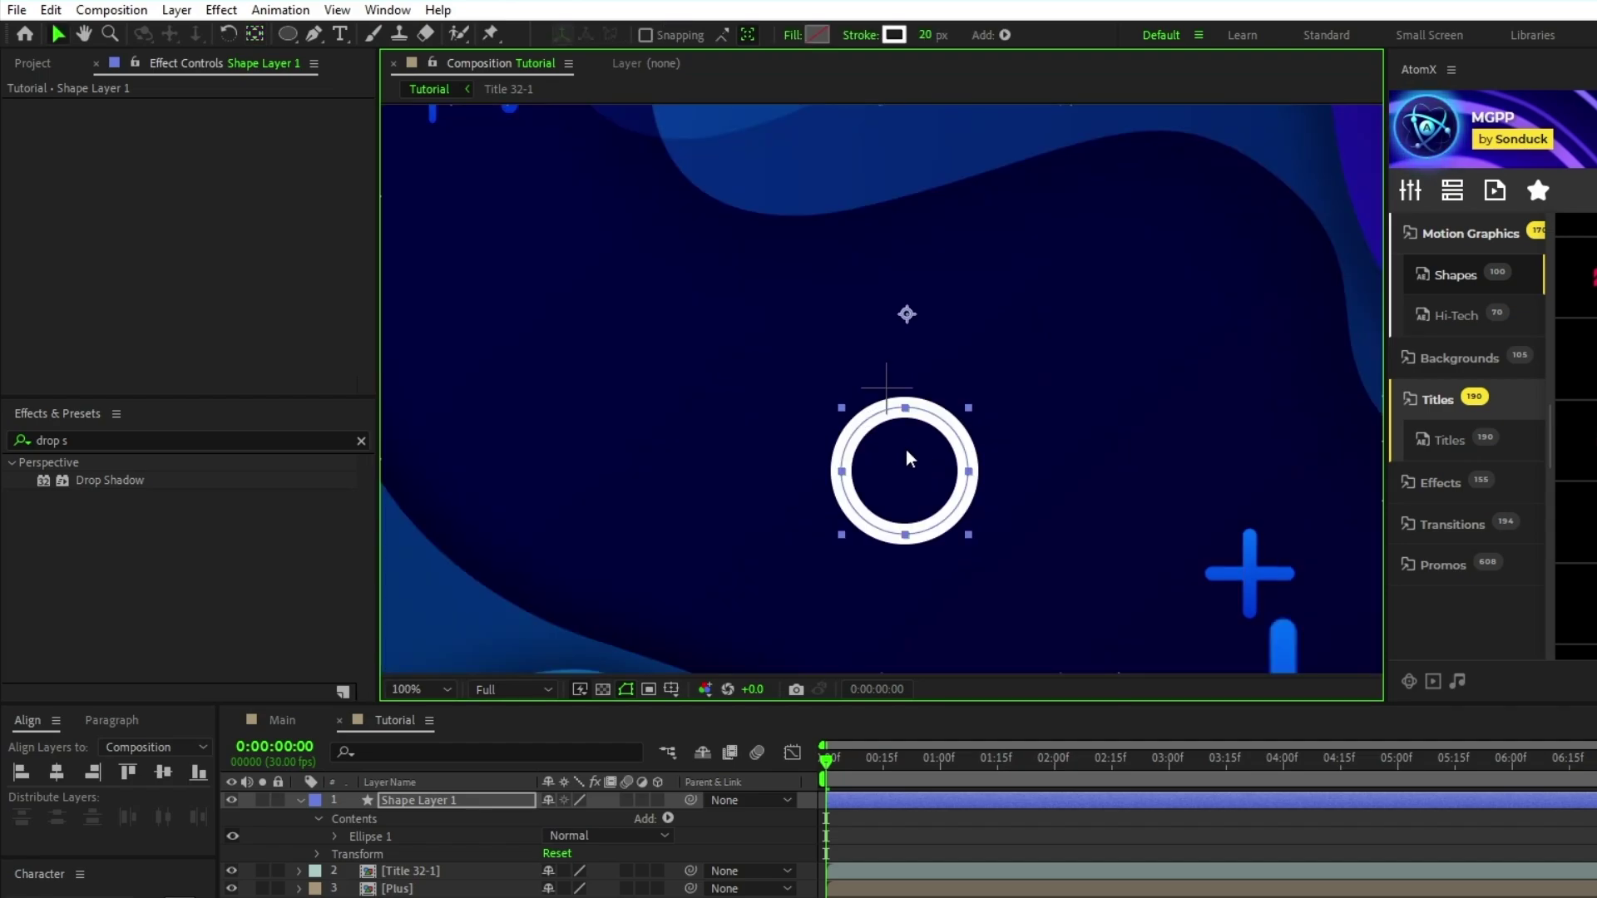
drag(910, 456, 889, 530)
key(Left)
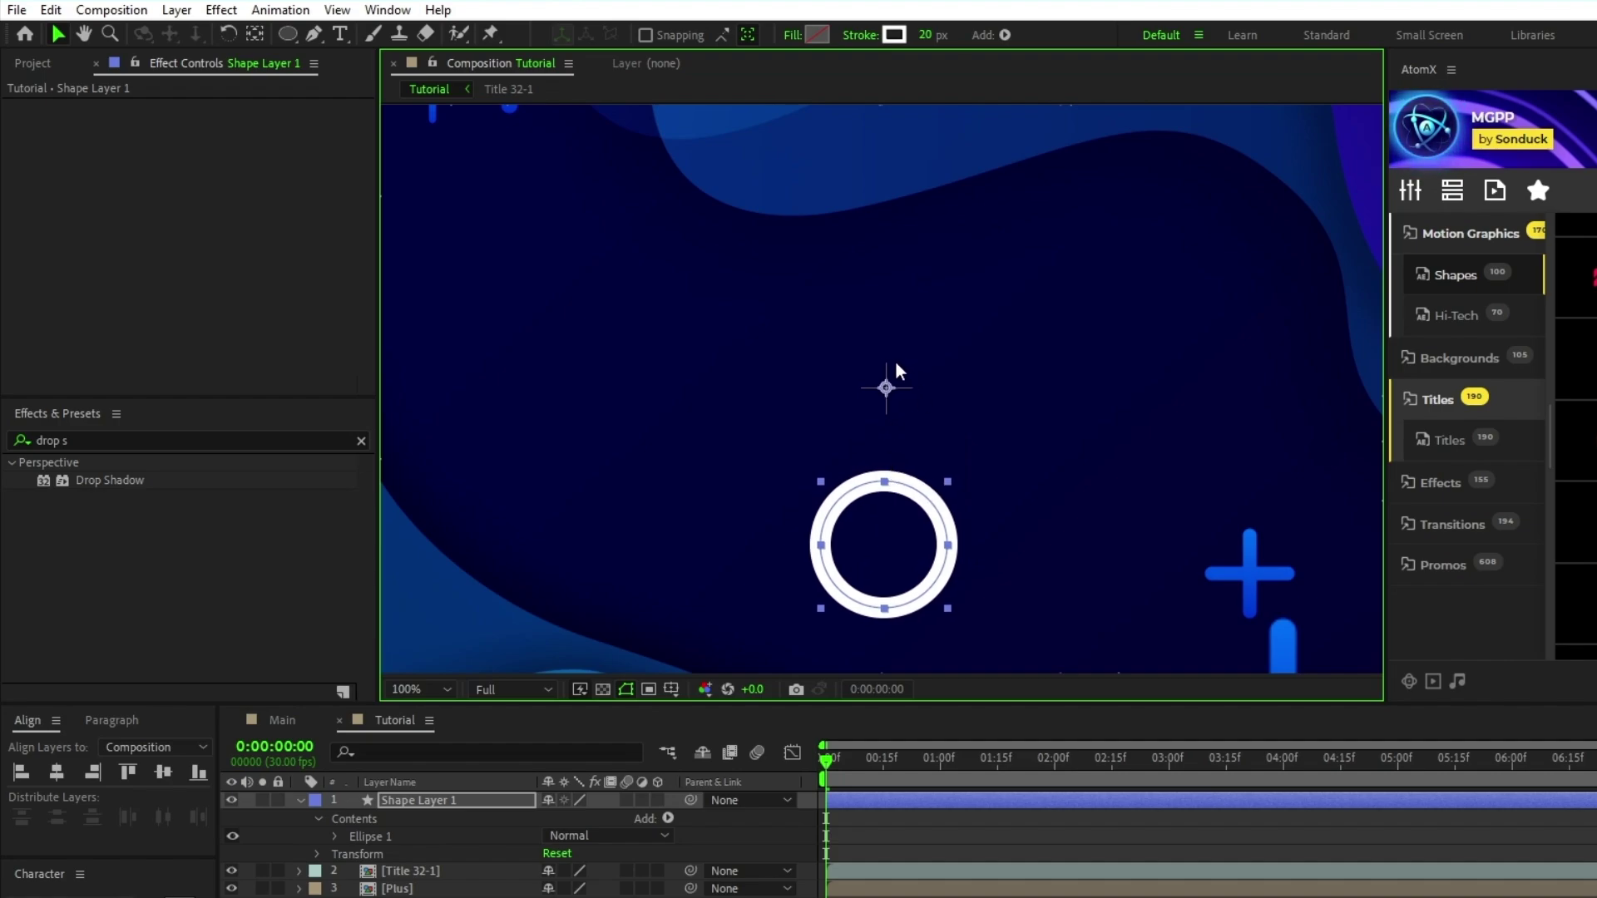
- Add the expression time*40 to the ring layer's Rotation so it orbits the anchor point
key(comma)
key(r)
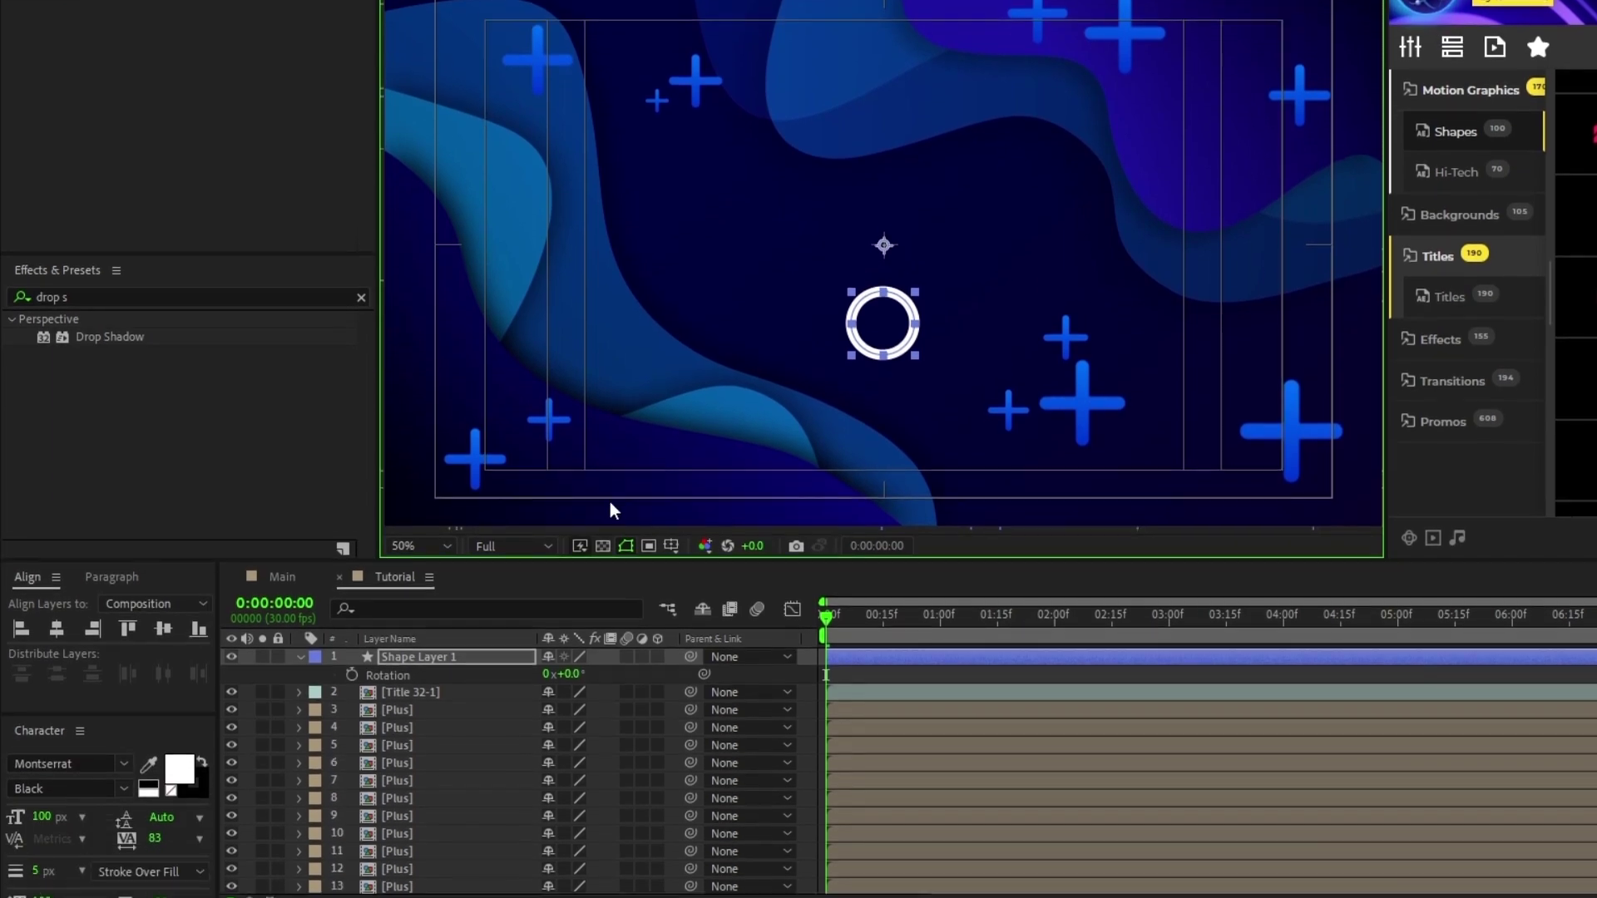
alt+click(351, 819)
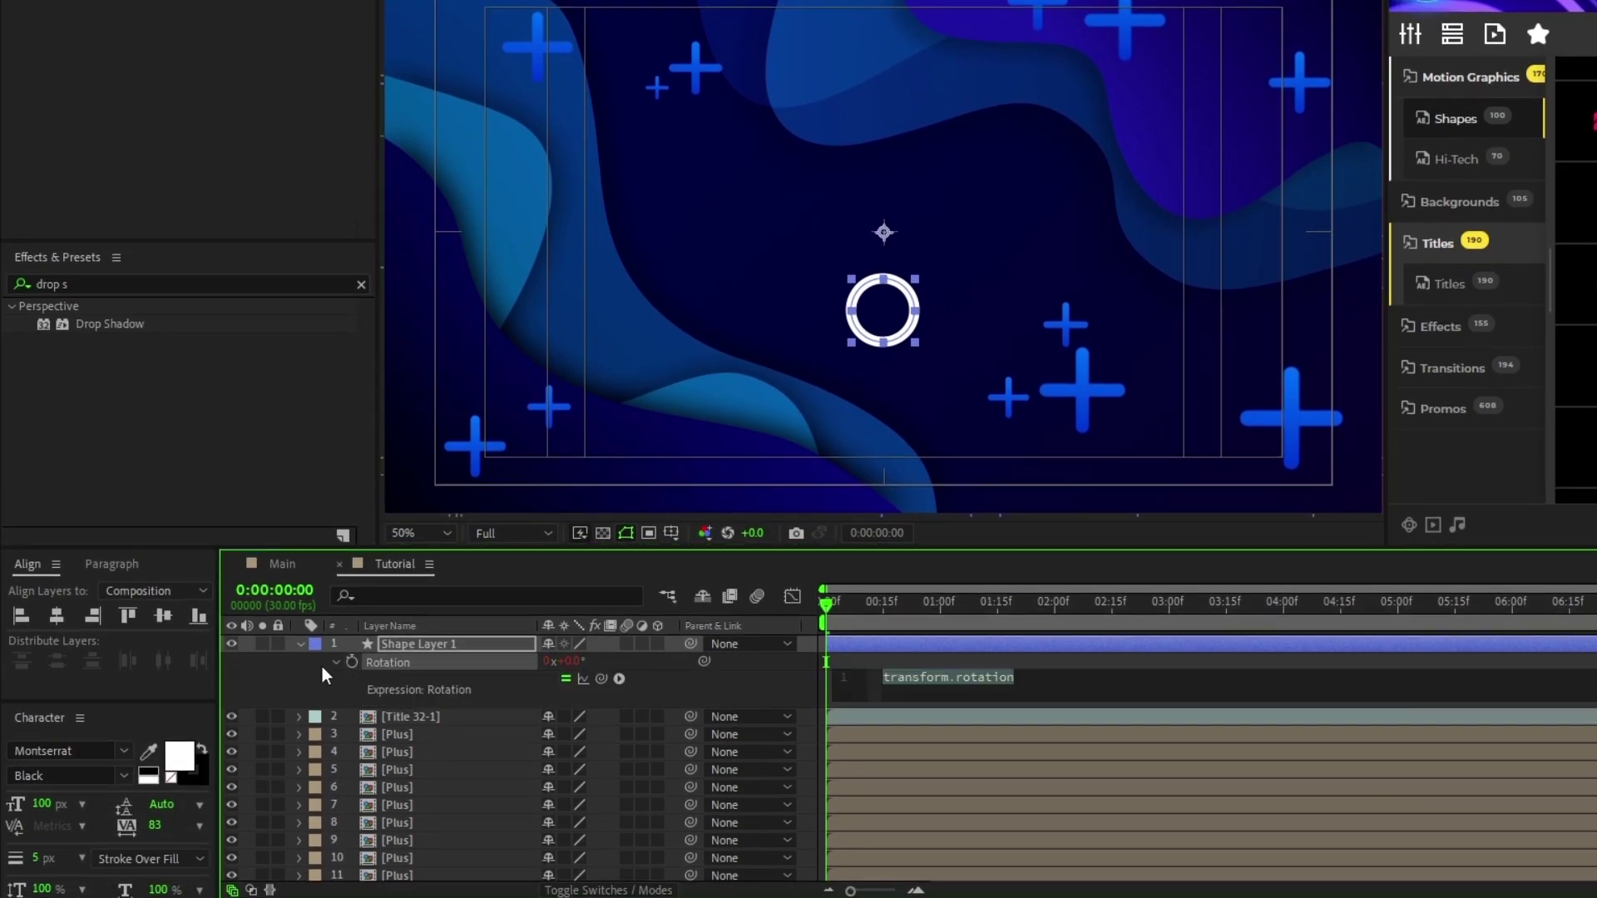
text(time*40)
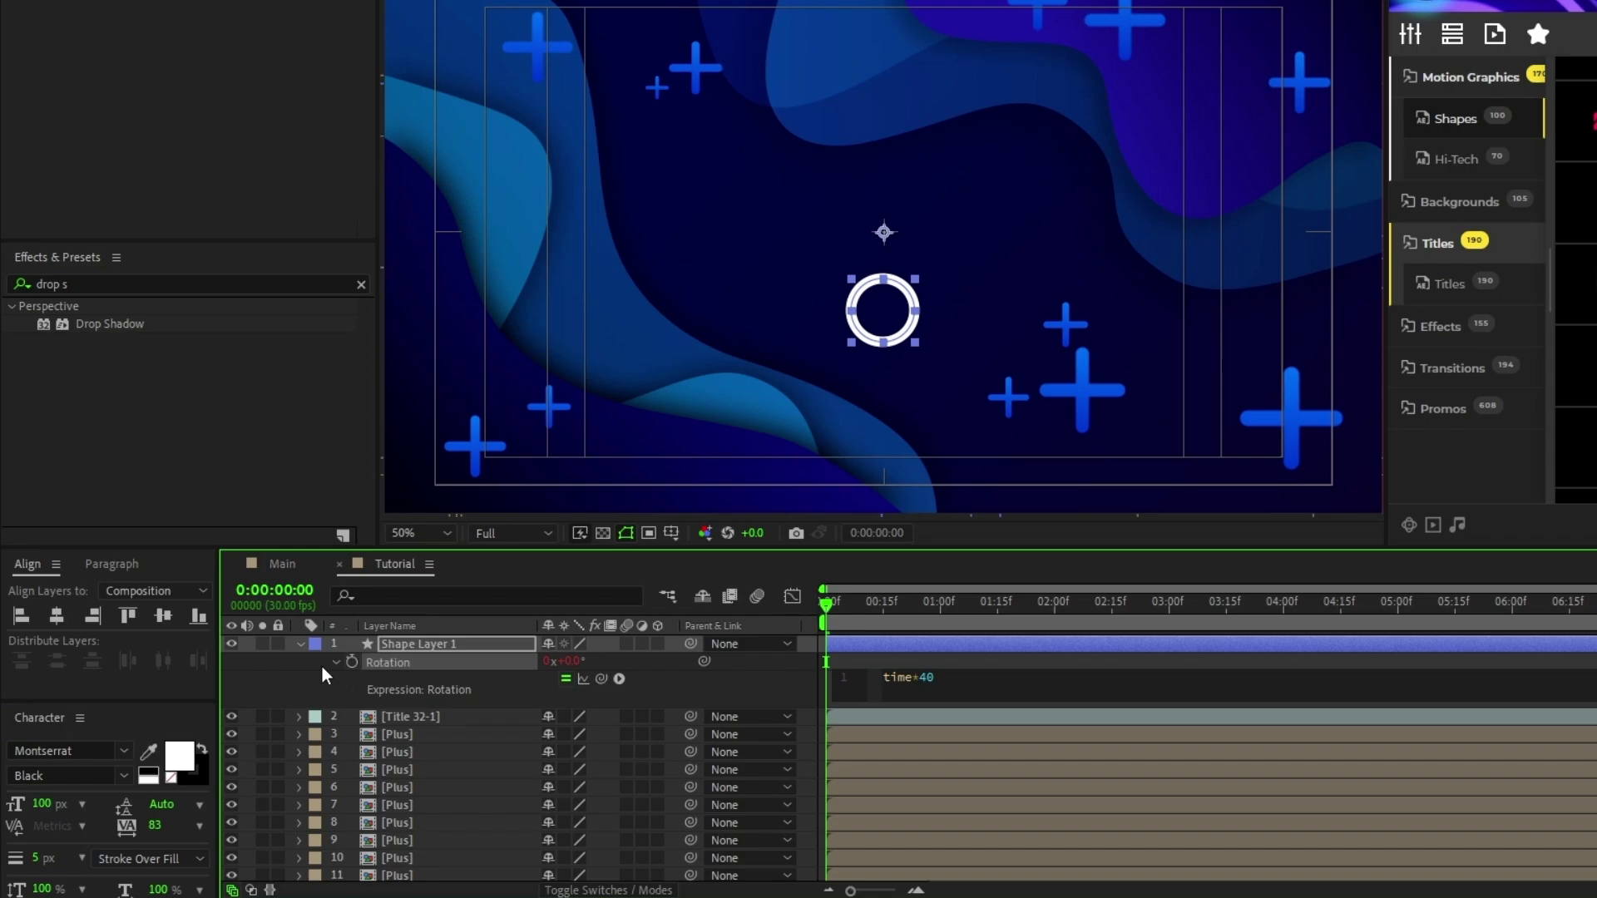
click(322, 666)
- Apply Gradient Ramp to the ring, sampling a light blue start color and a dark navy end color from the AtomX banner
click(407, 644)
click(221, 11)
mouse_move(357, 316)
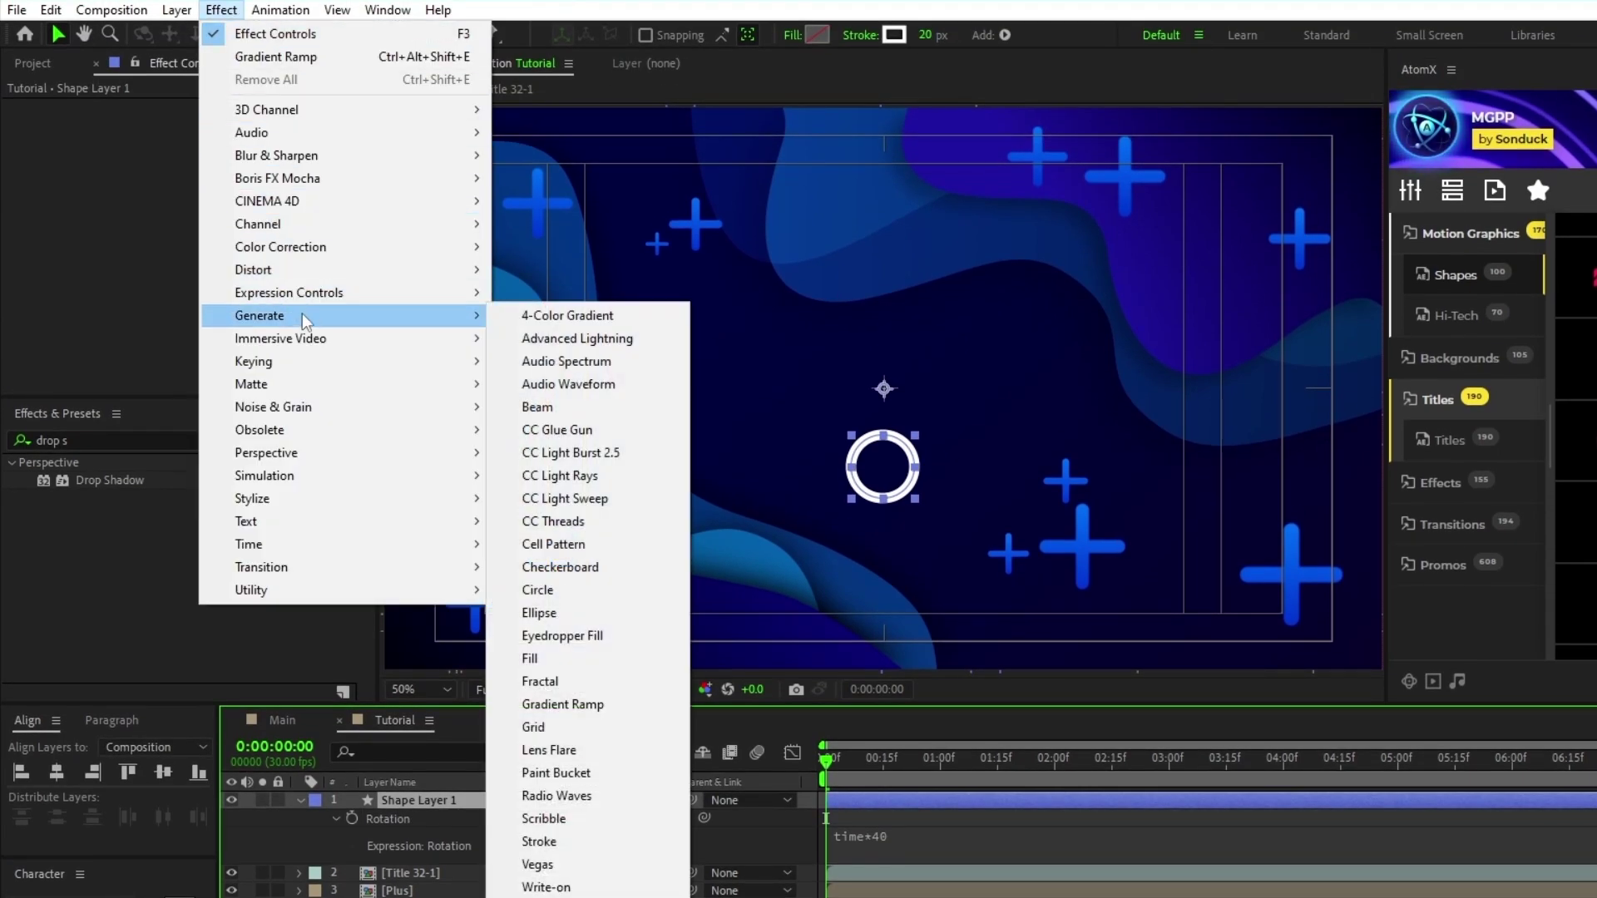
click(533, 707)
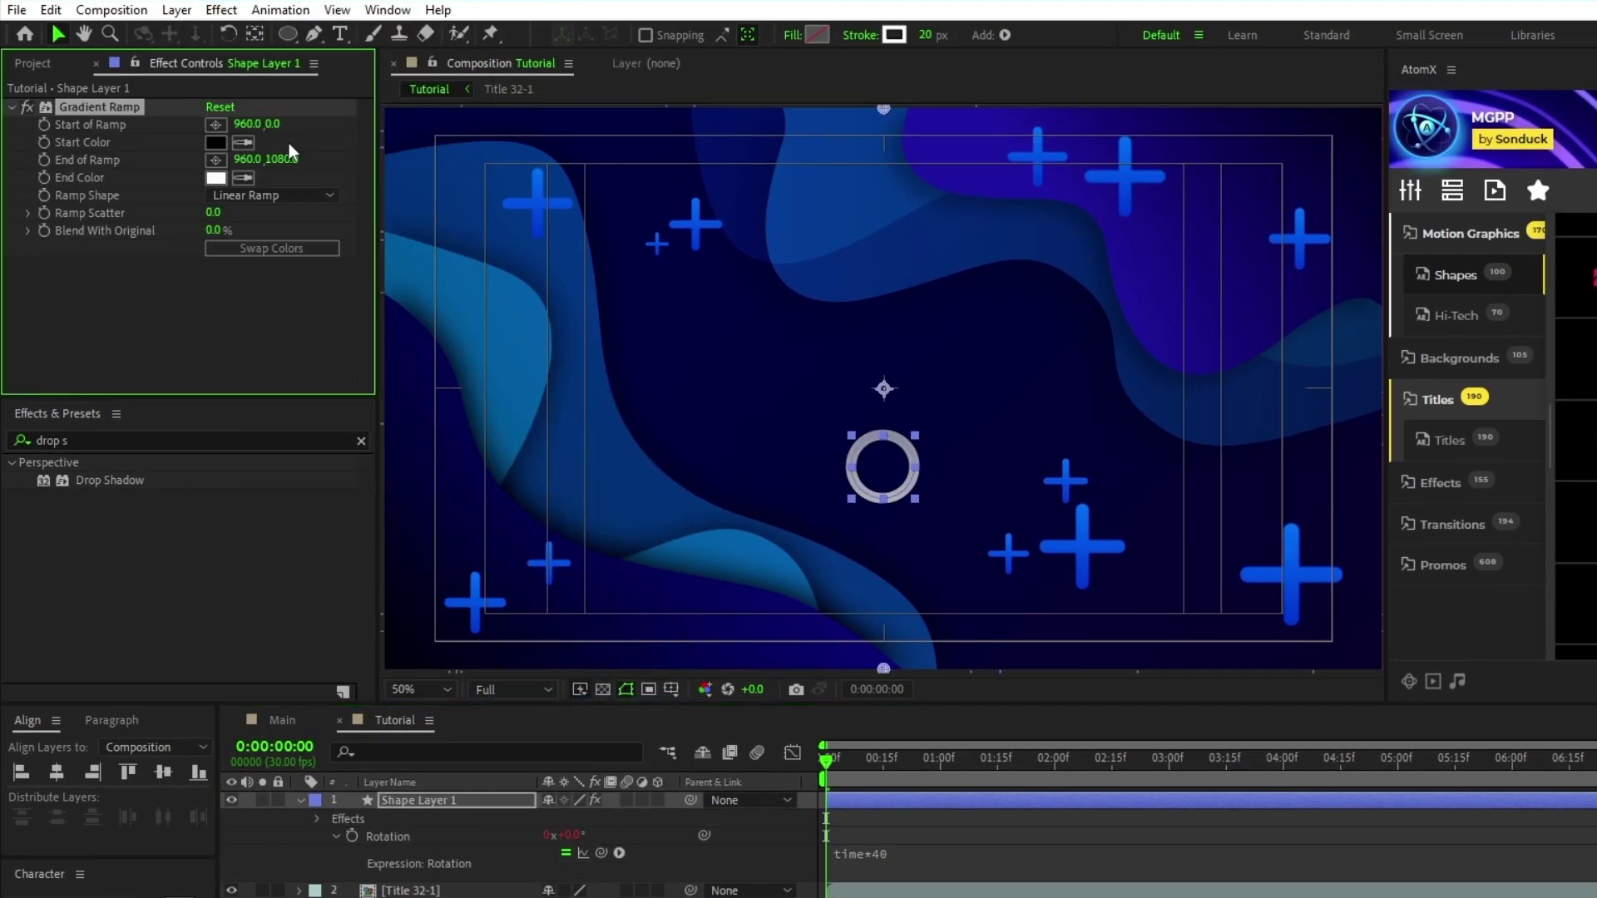
click(1453, 126)
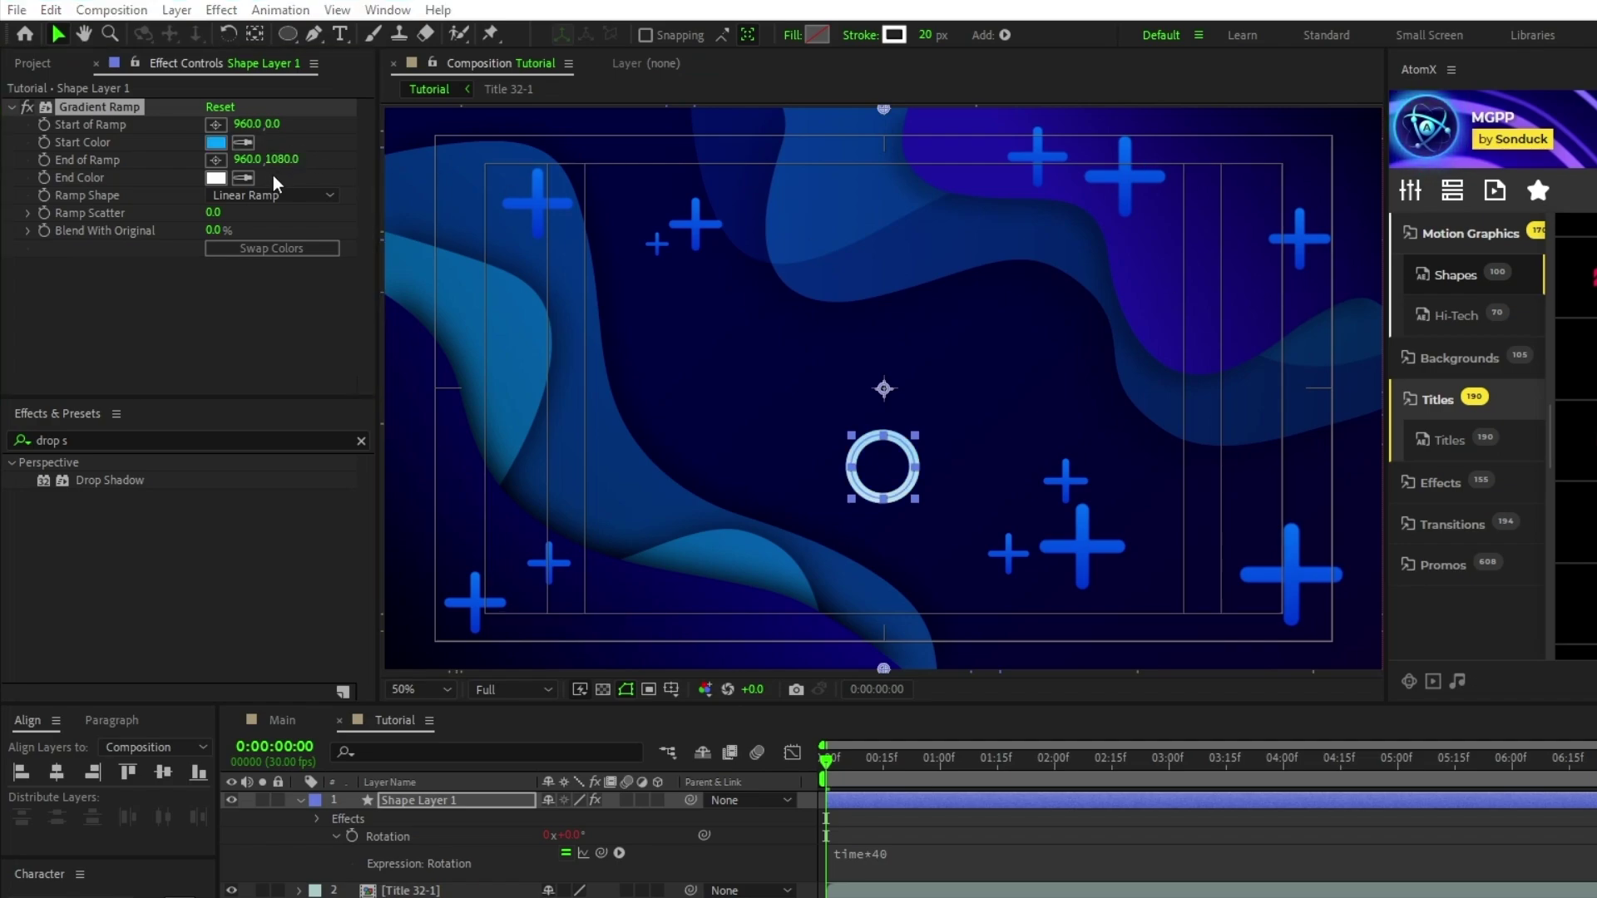
click(243, 177)
click(1459, 155)
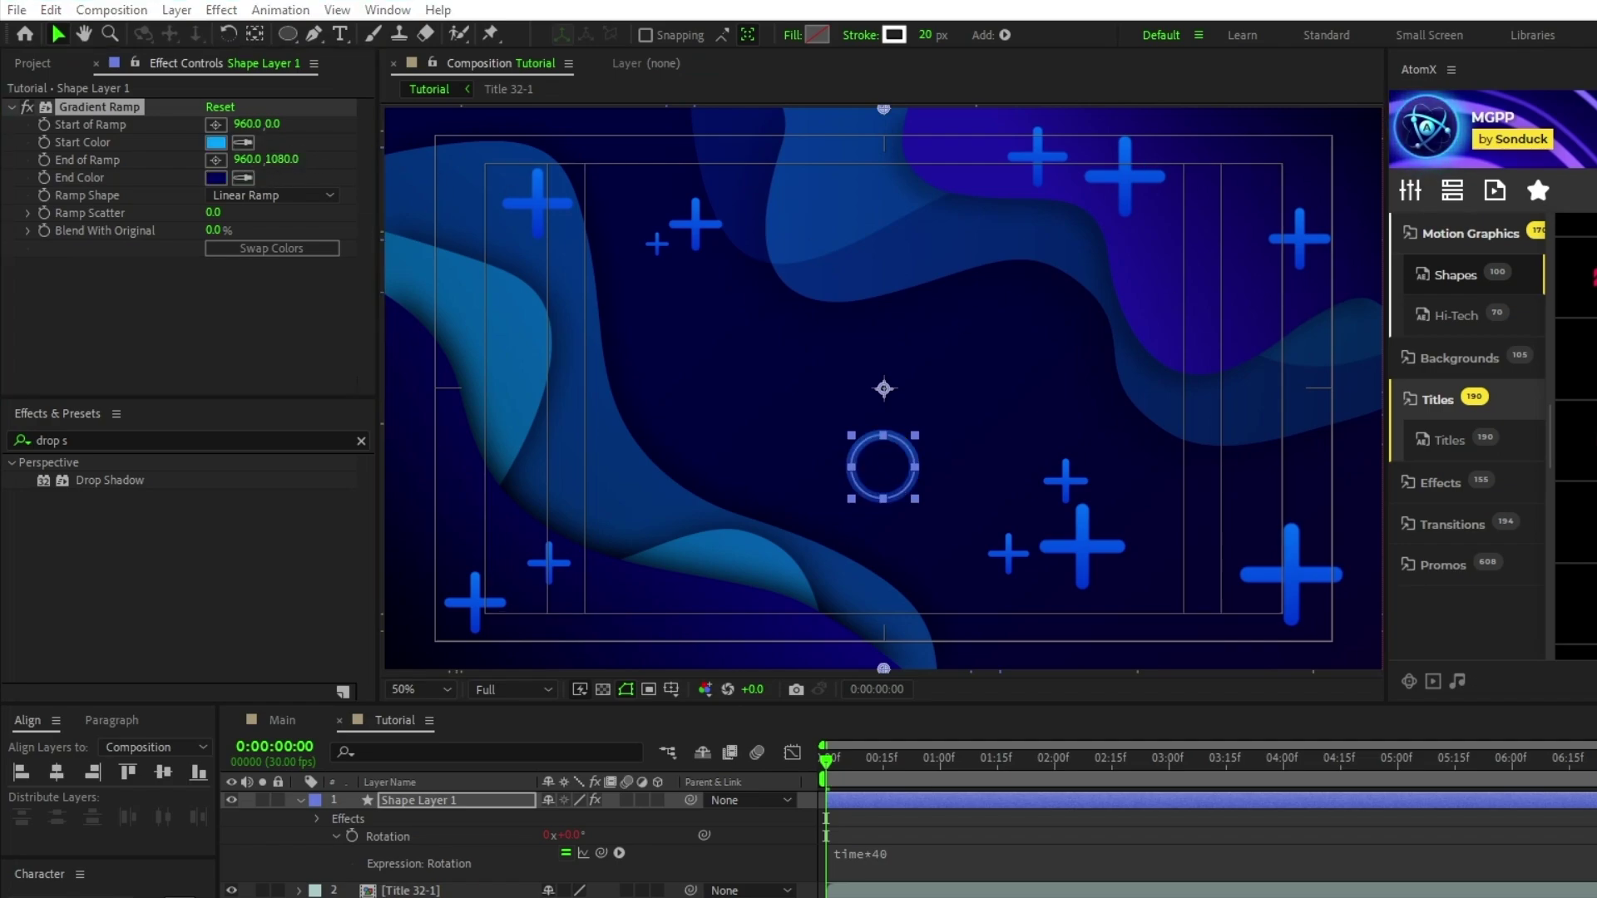
- Set the ring's Gradient Ramp start point to 960, 458 above the ring and its end point to 960, 610
click(217, 125)
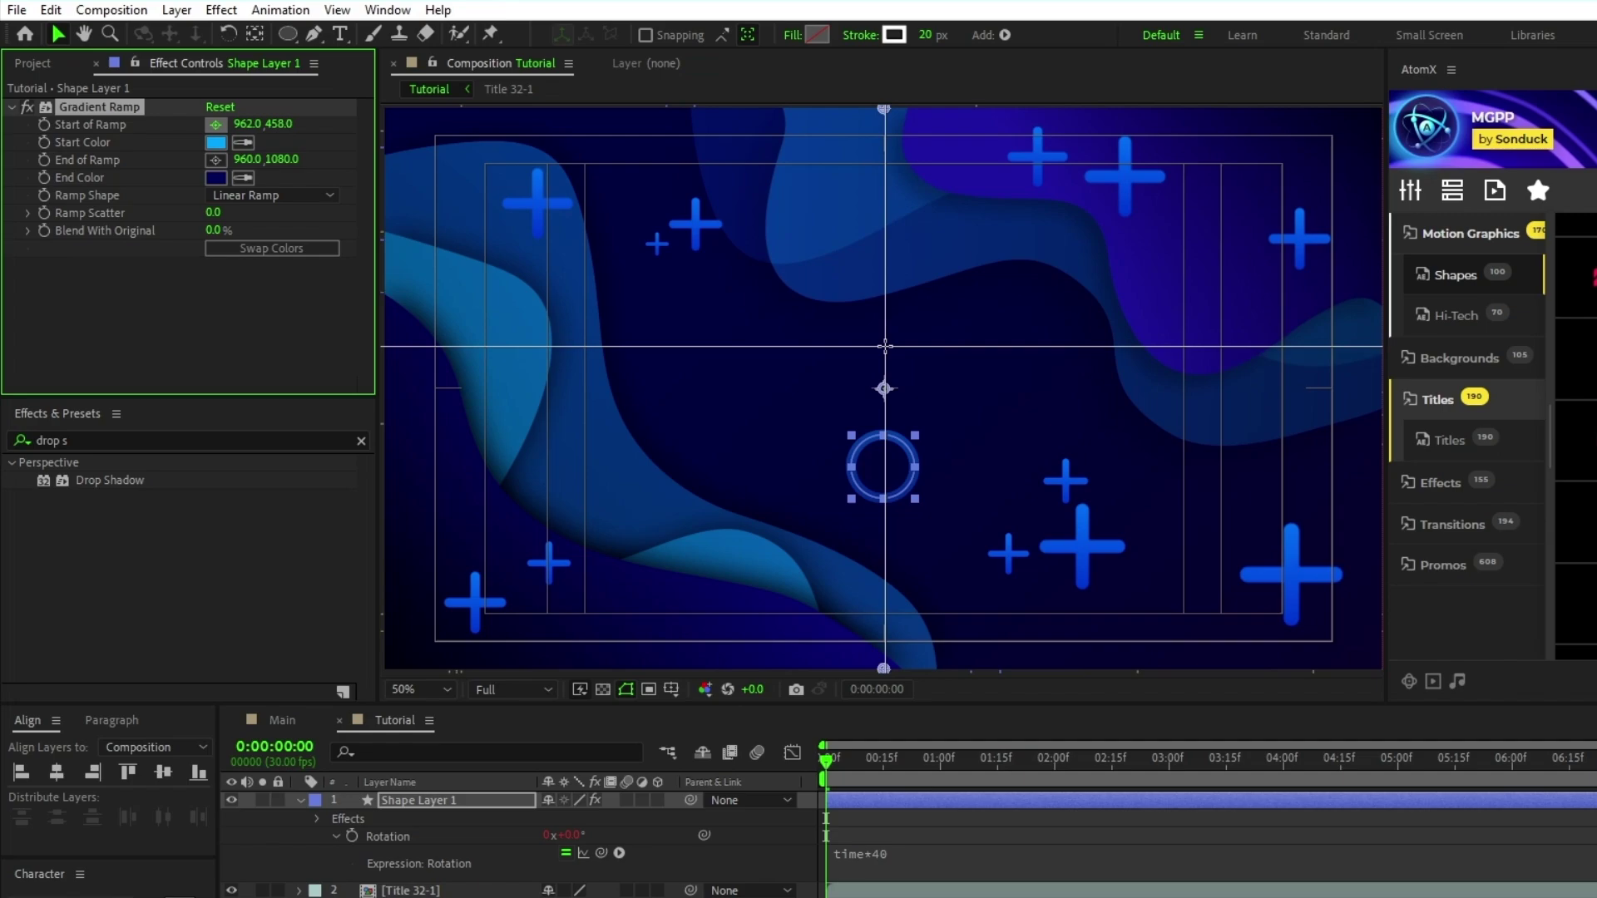
click(883, 346)
click(216, 159)
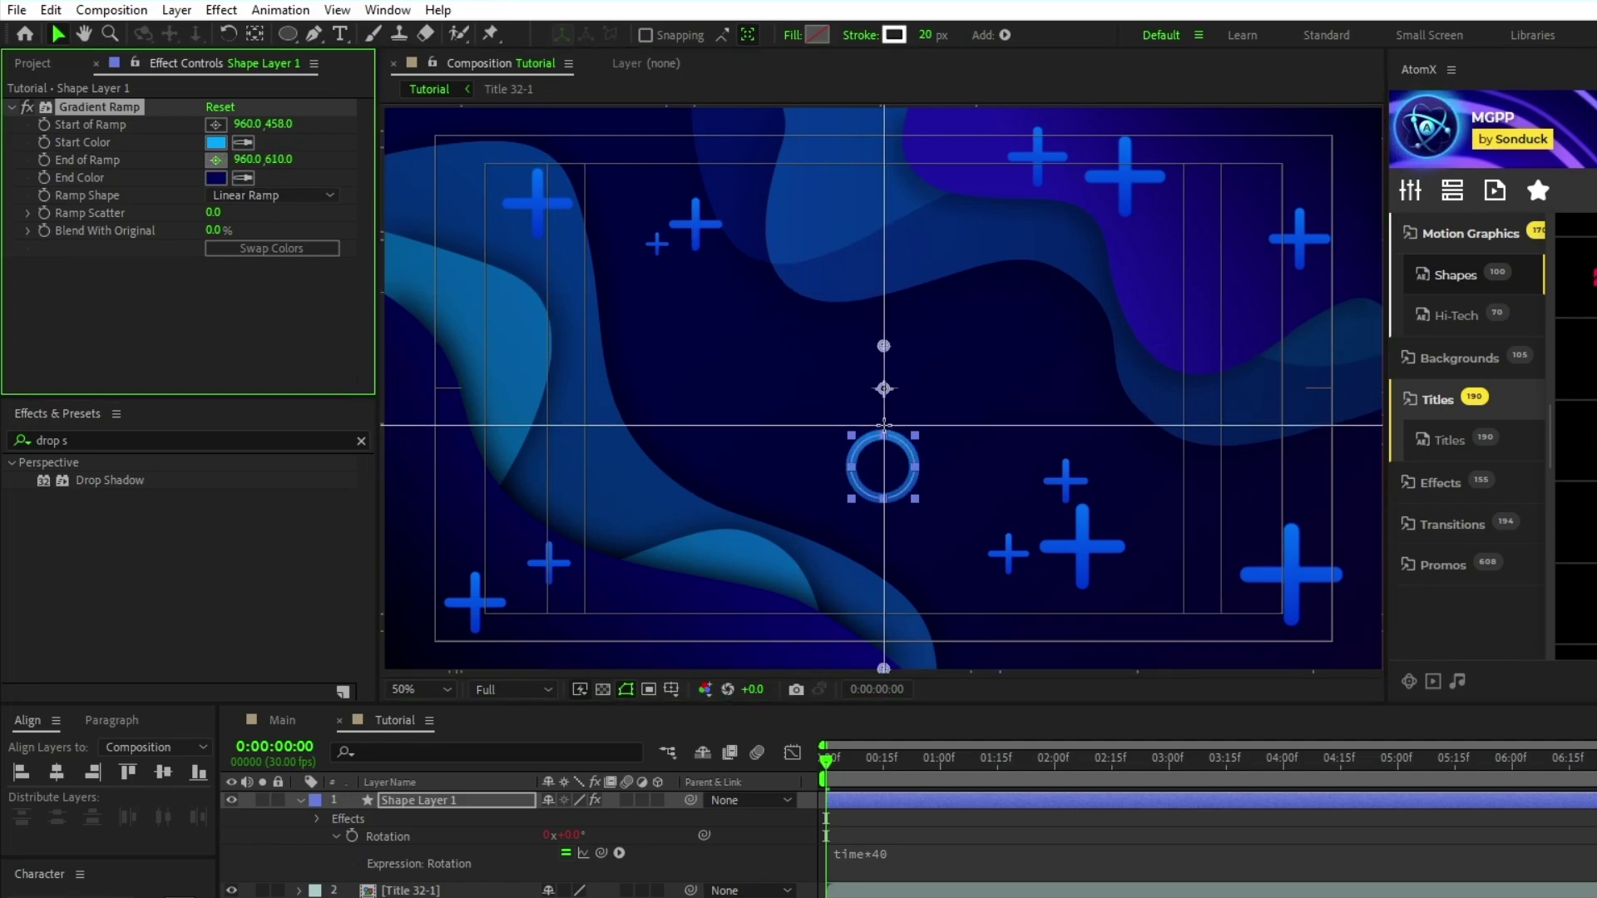
click(883, 425)
- Pre-compose the ring's shape layer as Circle, moving all attributes into the new composition
right_click(428, 800)
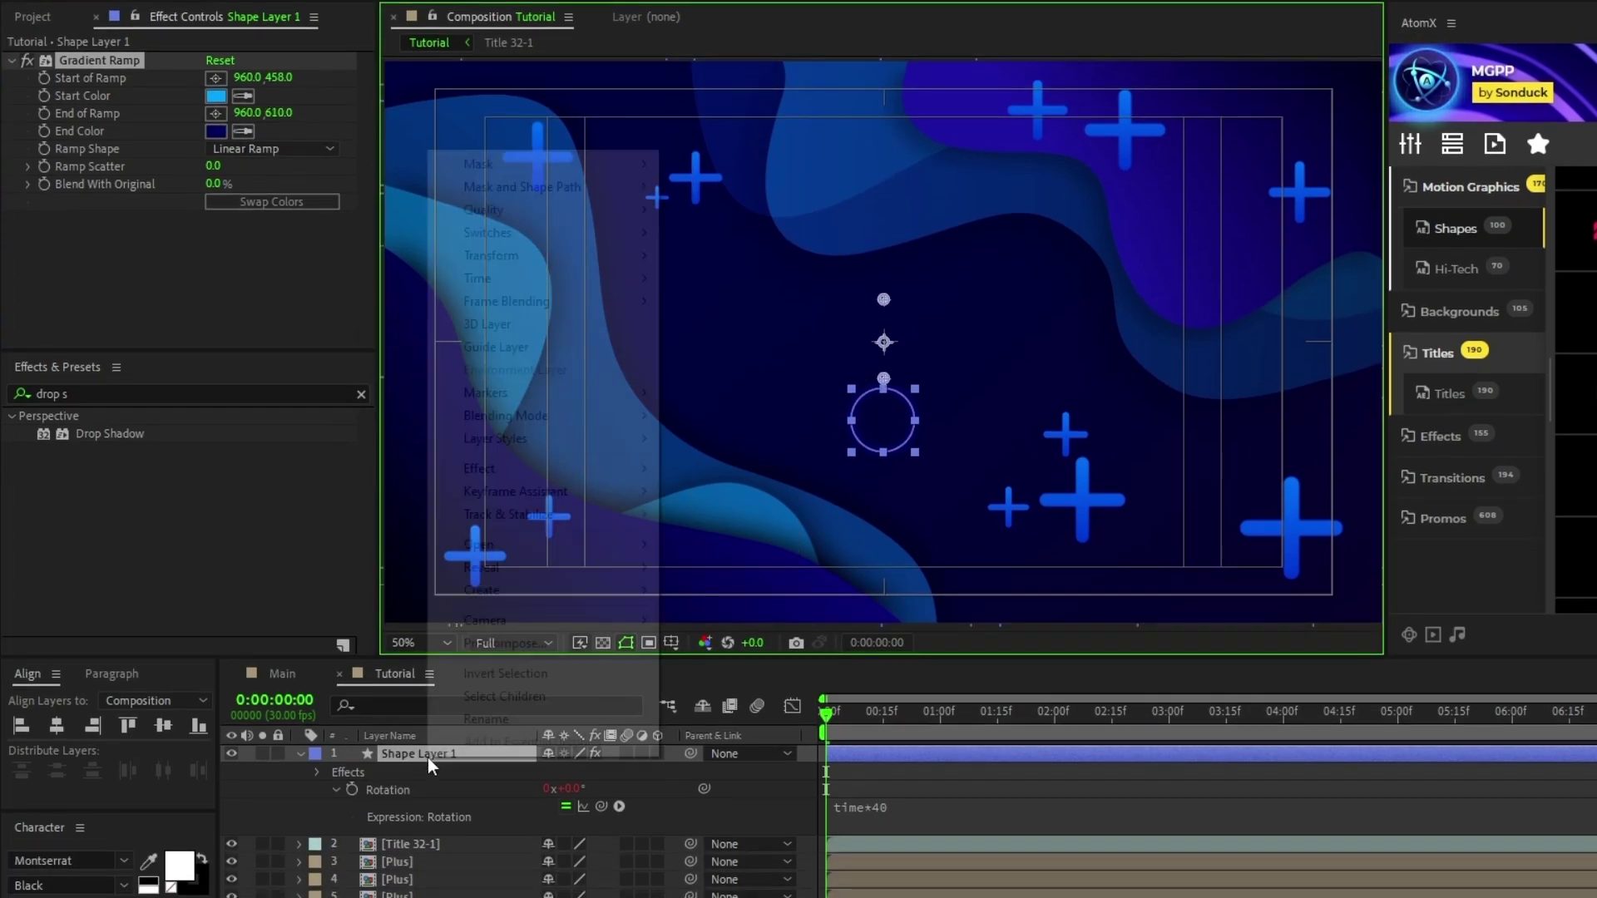
click(629, 676)
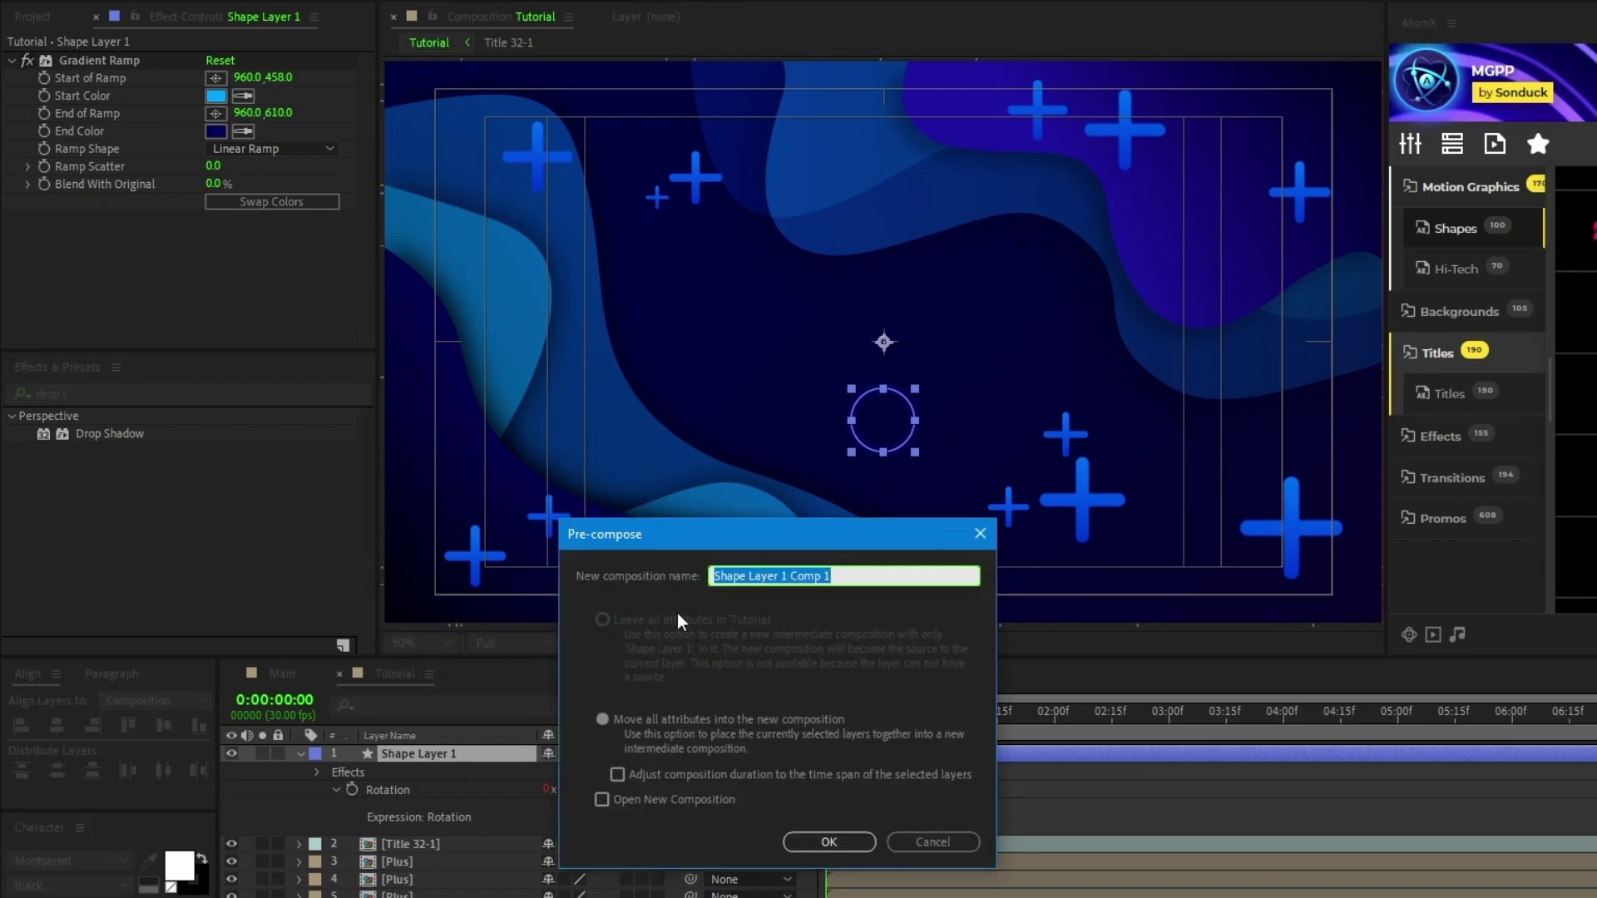
text(Circle)
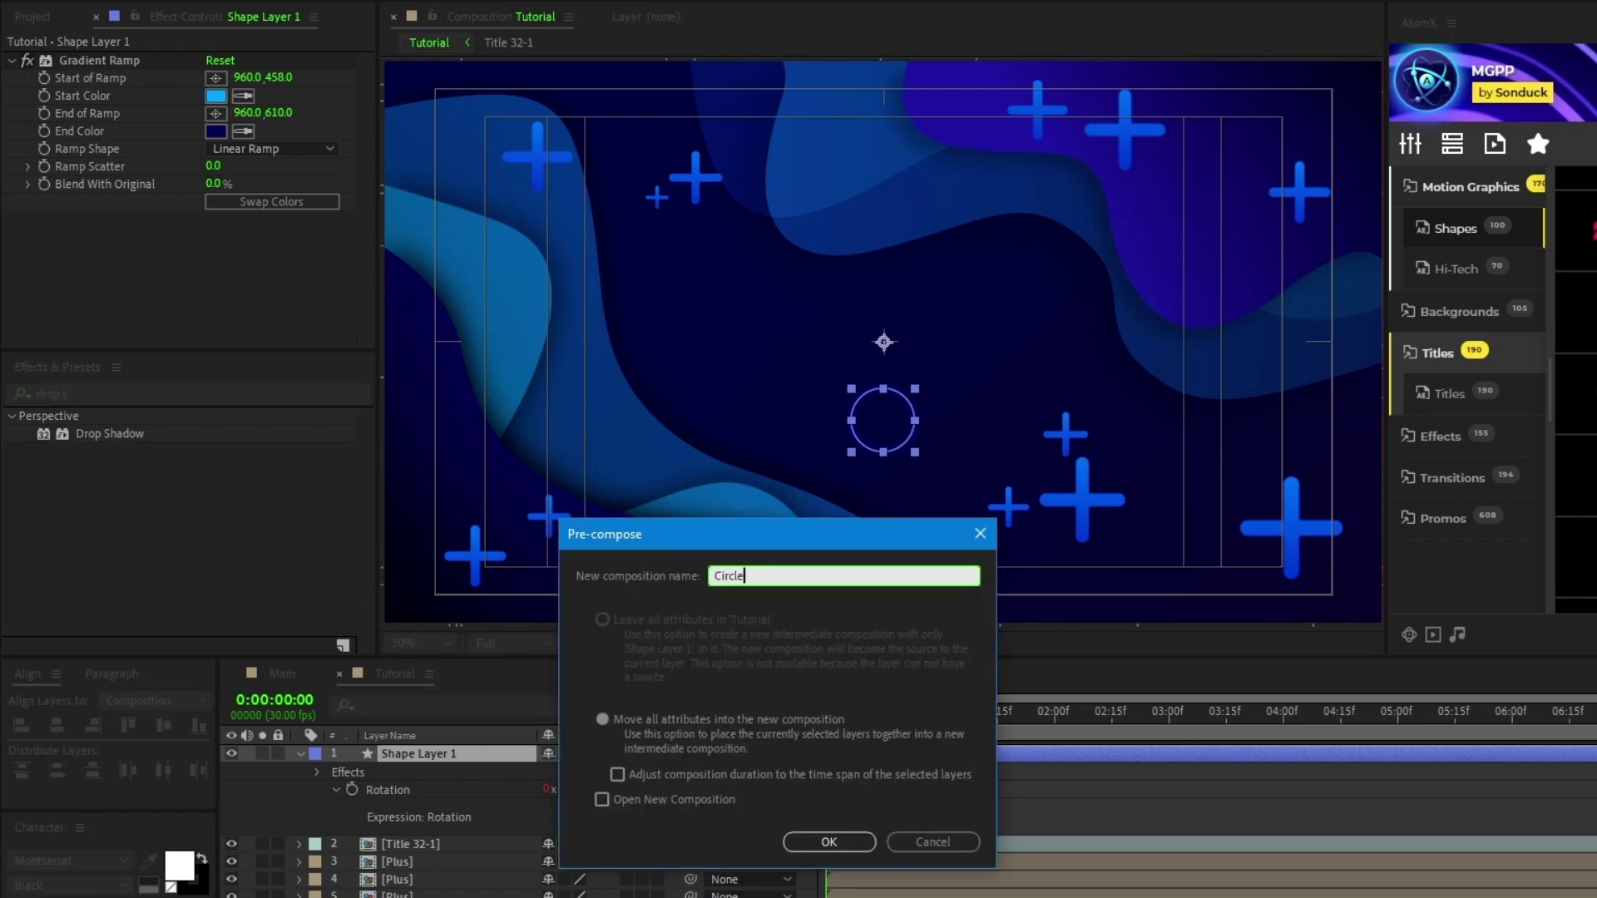
click(829, 841)
- Scale the Circle layer to 81% at the composition's lower left, and place a duplicate scaled to 116% over the upper-right purple shape
key(s)
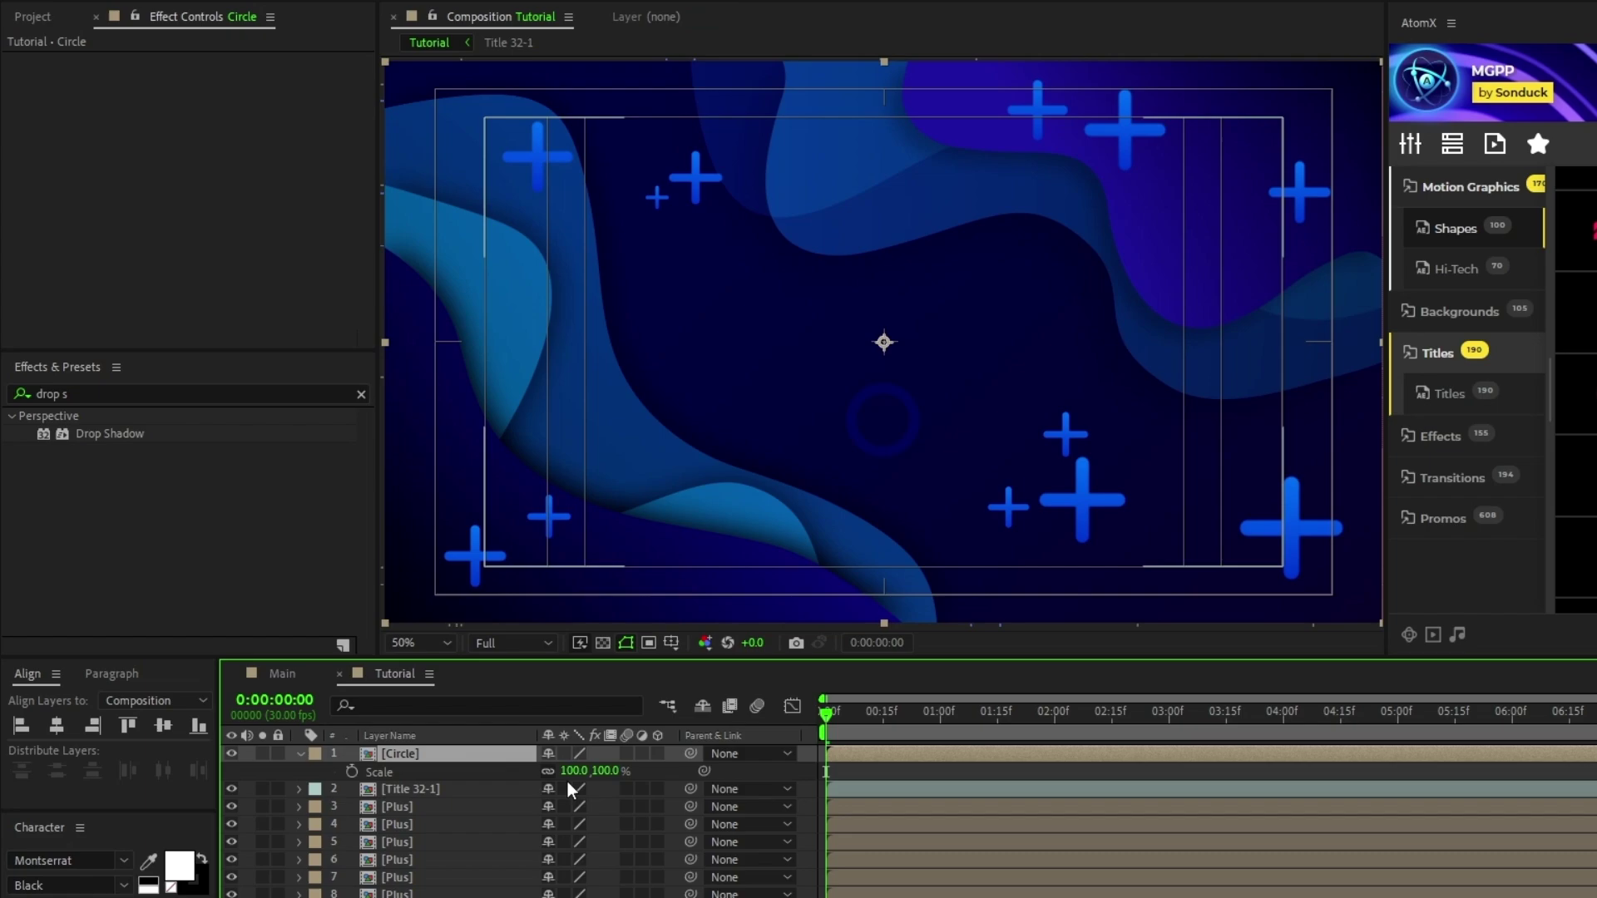
drag(867, 400, 627, 524)
key(ctrl+d)
key(s)
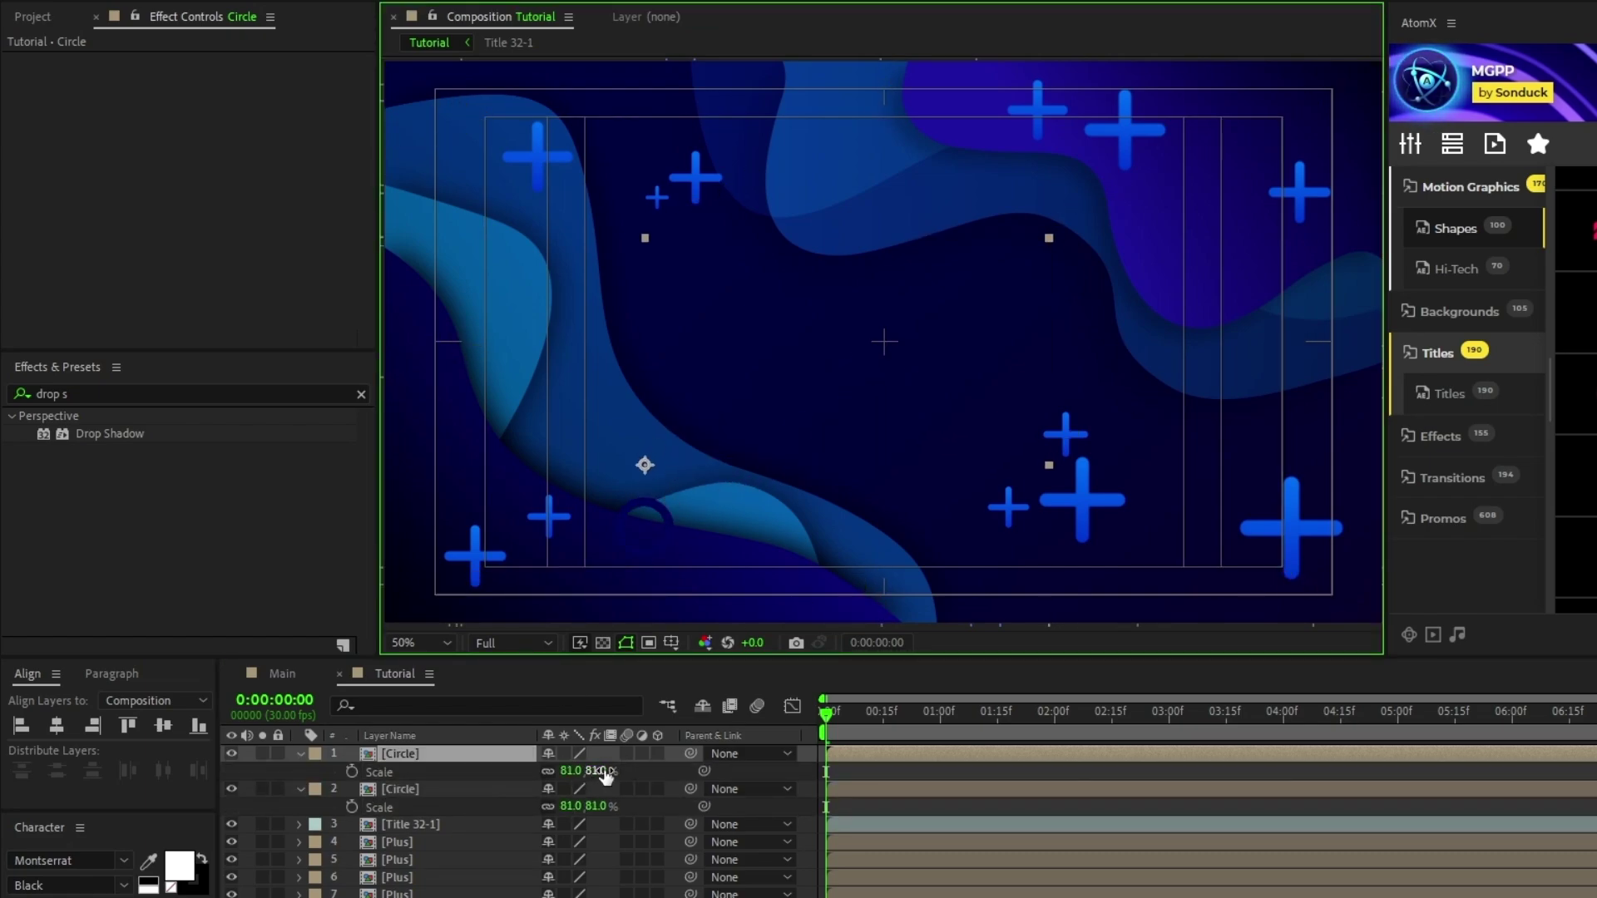
drag(604, 772, 638, 772)
drag(668, 535, 1181, 310)
- Duplicate the large Circle layer, scale the copy to 97% and move it toward the composition's top center
key(ctrl+d)
key(s)
drag(606, 772, 586, 772)
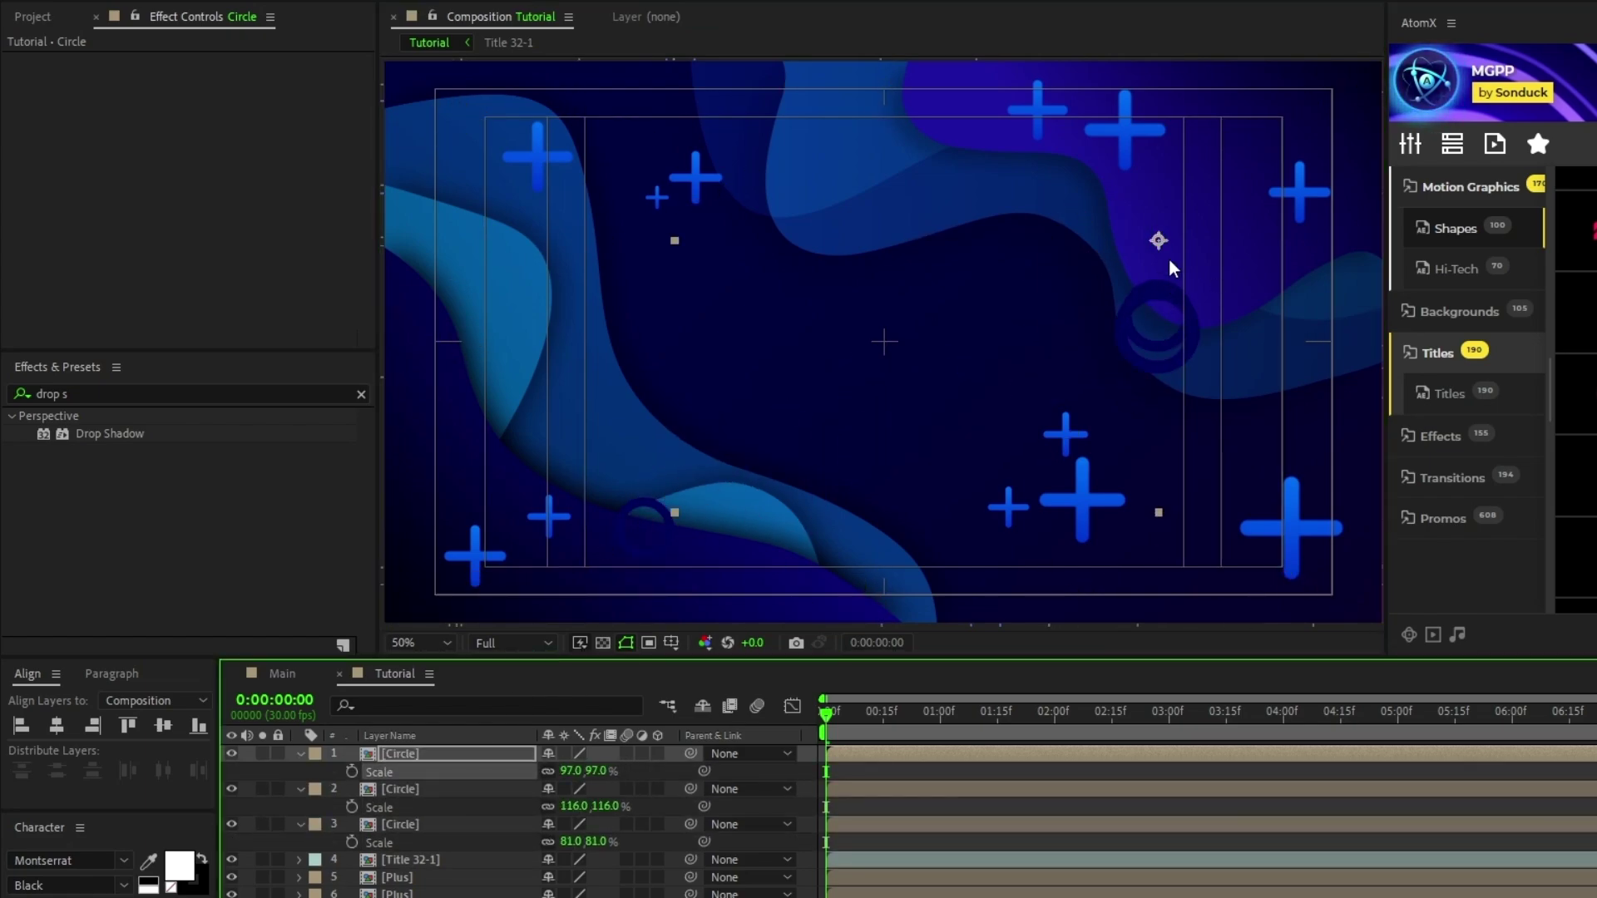
drag(1168, 263, 930, 217)
- Duplicate the 97% Circle layer, scale the copy down and move it onto the blue waves at the composition's left side
key(ctrl+d)
key(s)
drag(604, 771, 572, 771)
drag(962, 215, 588, 278)
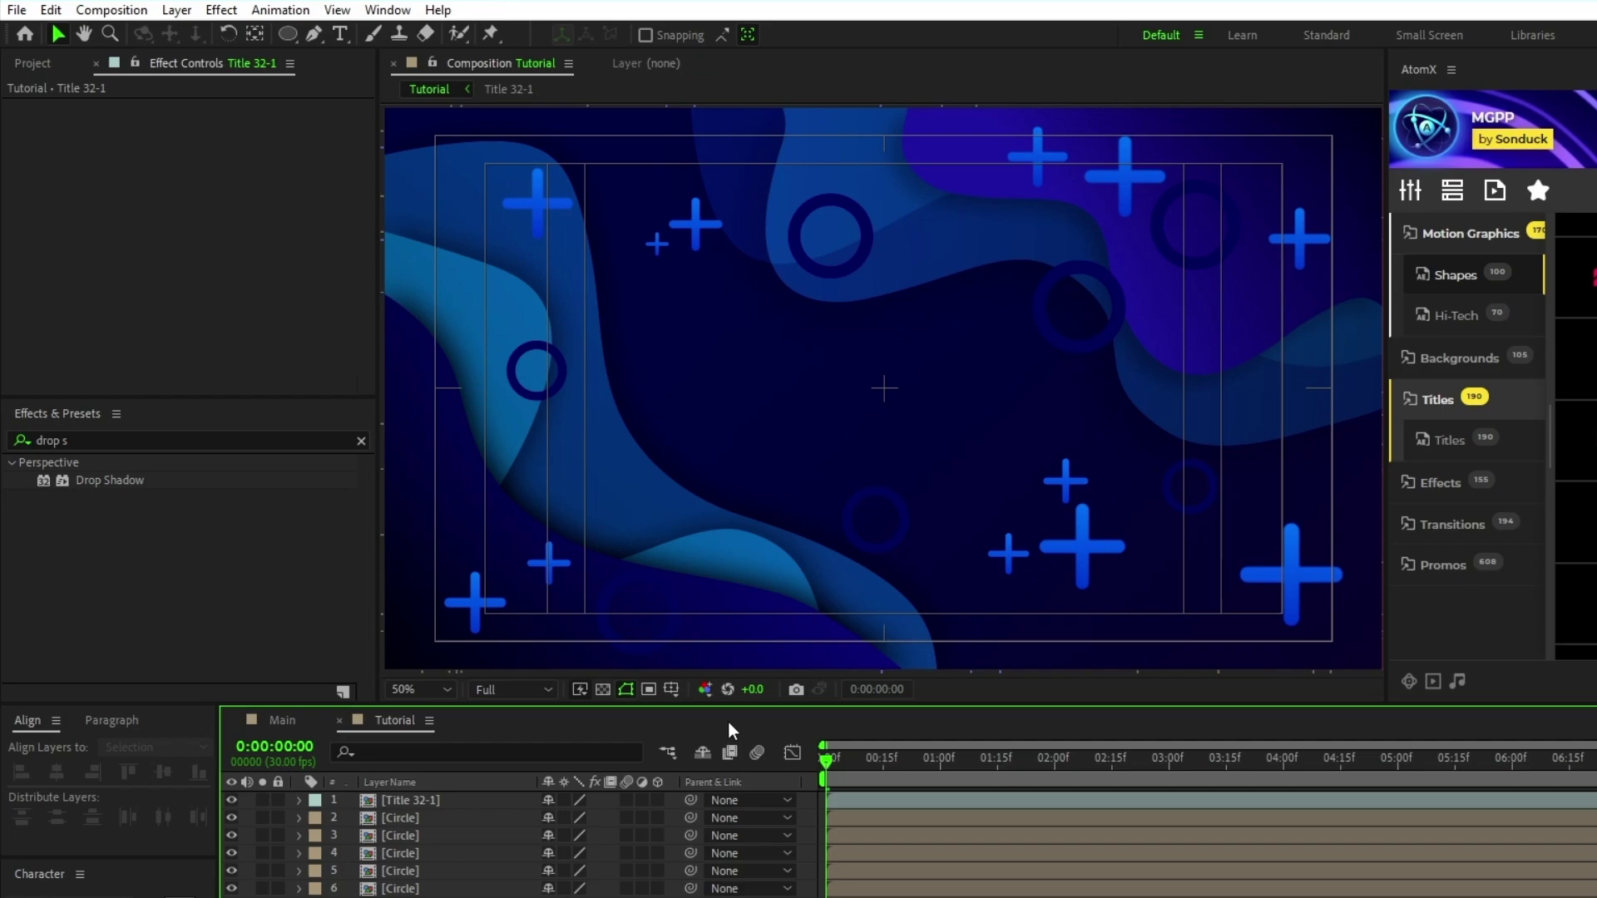
- Draw a short horizontal white line with a 20 px stroke just below the composition's center using the Pen tool
click(314, 35)
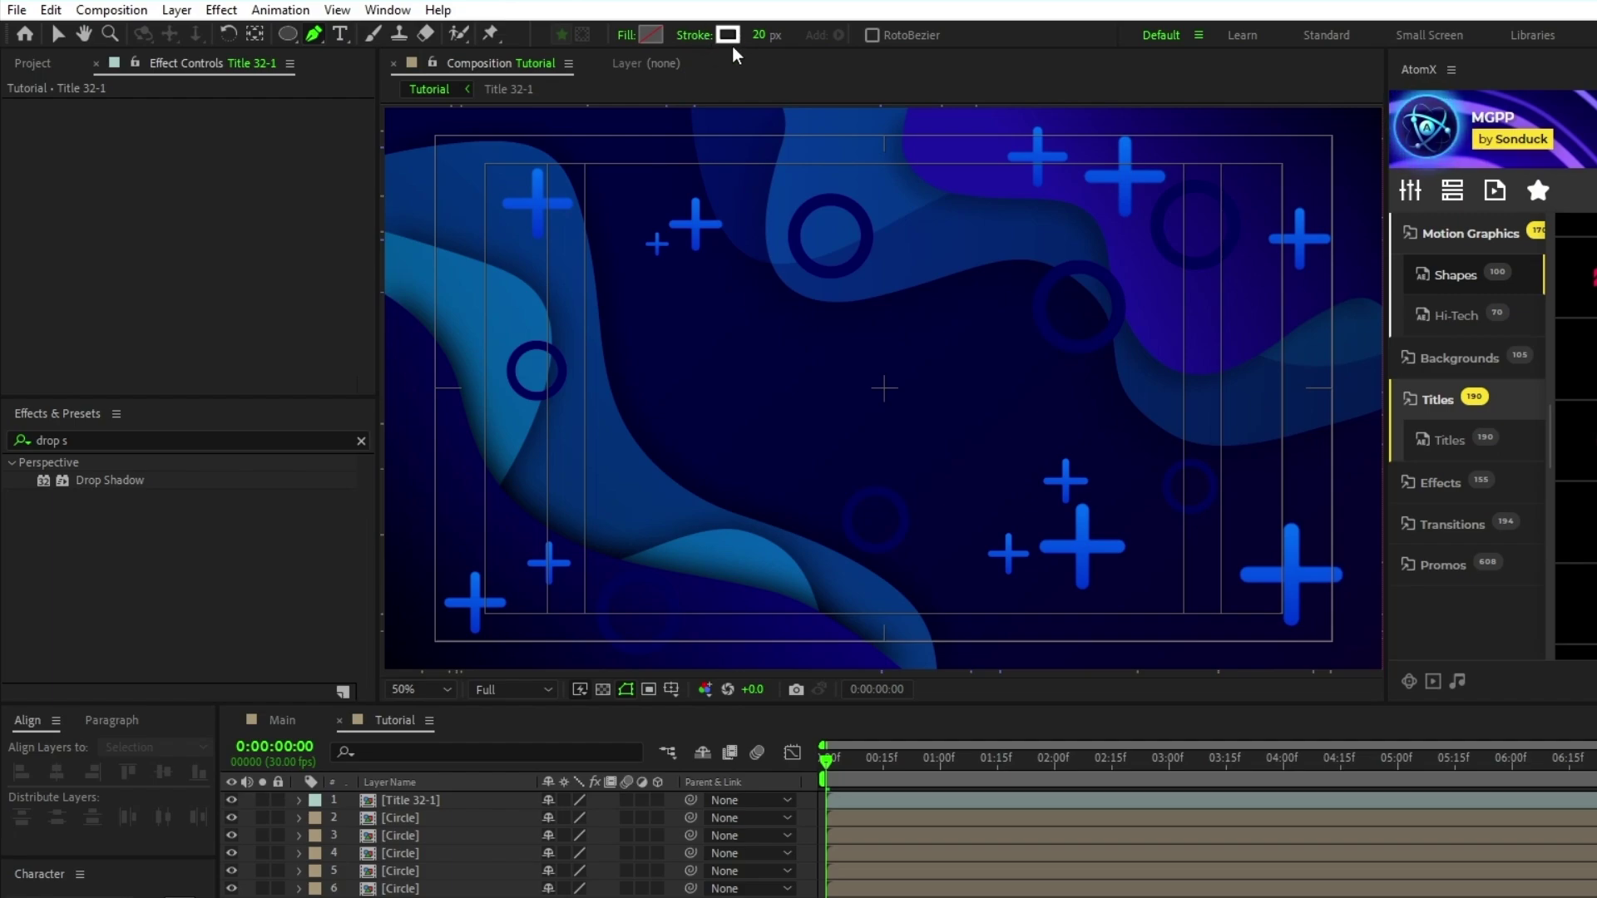
click(759, 35)
text(15)
key(Return)
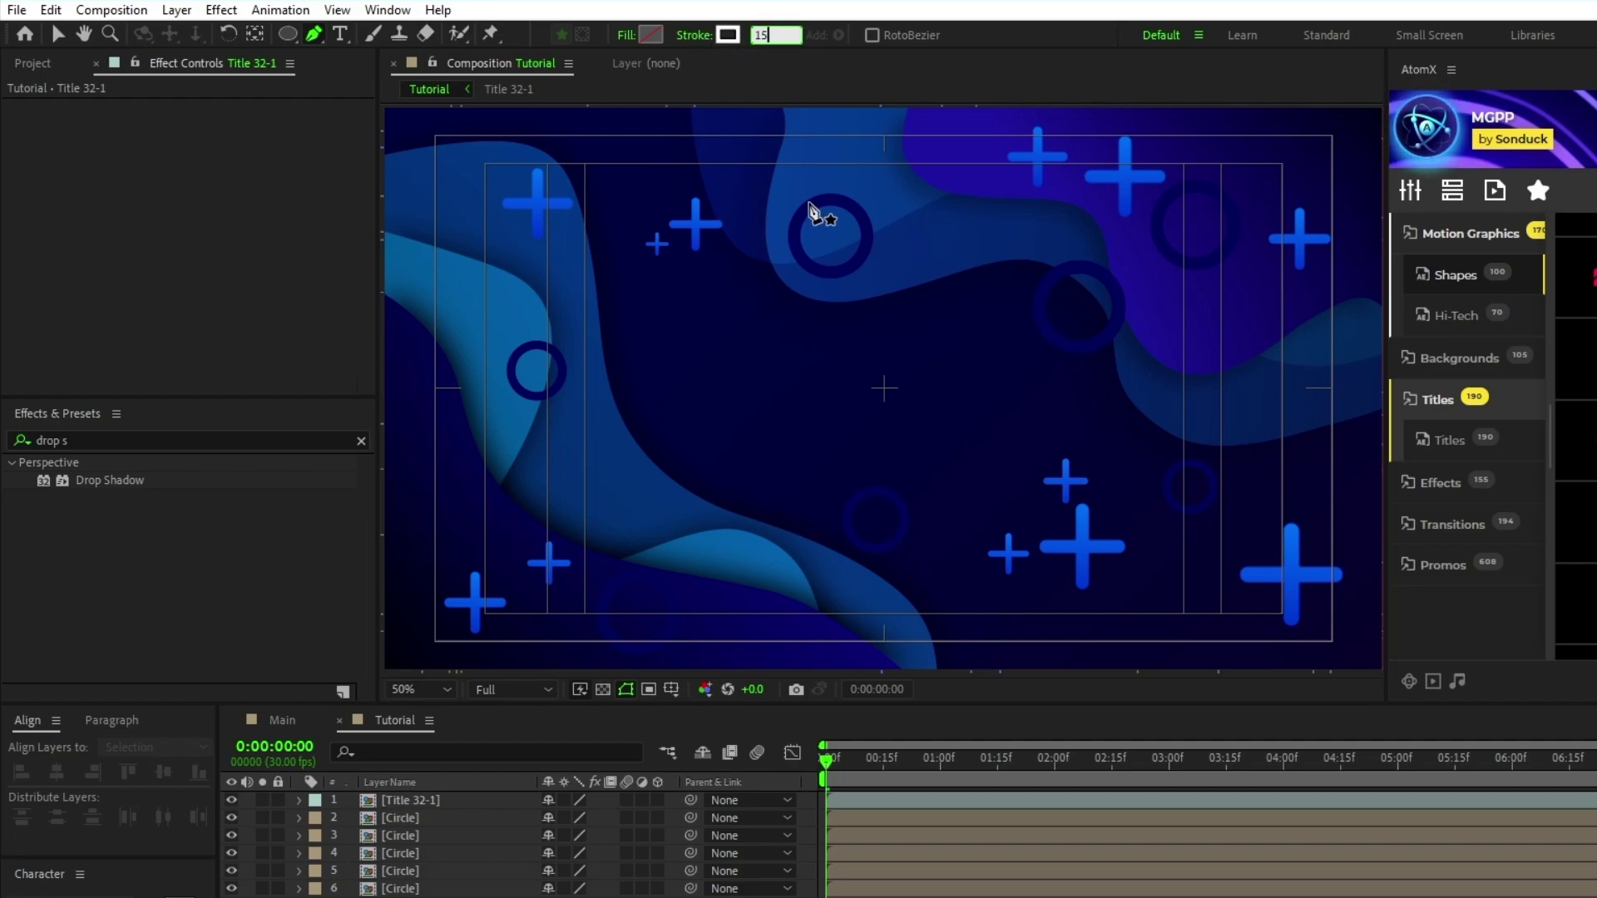
key(.)
click(776, 459)
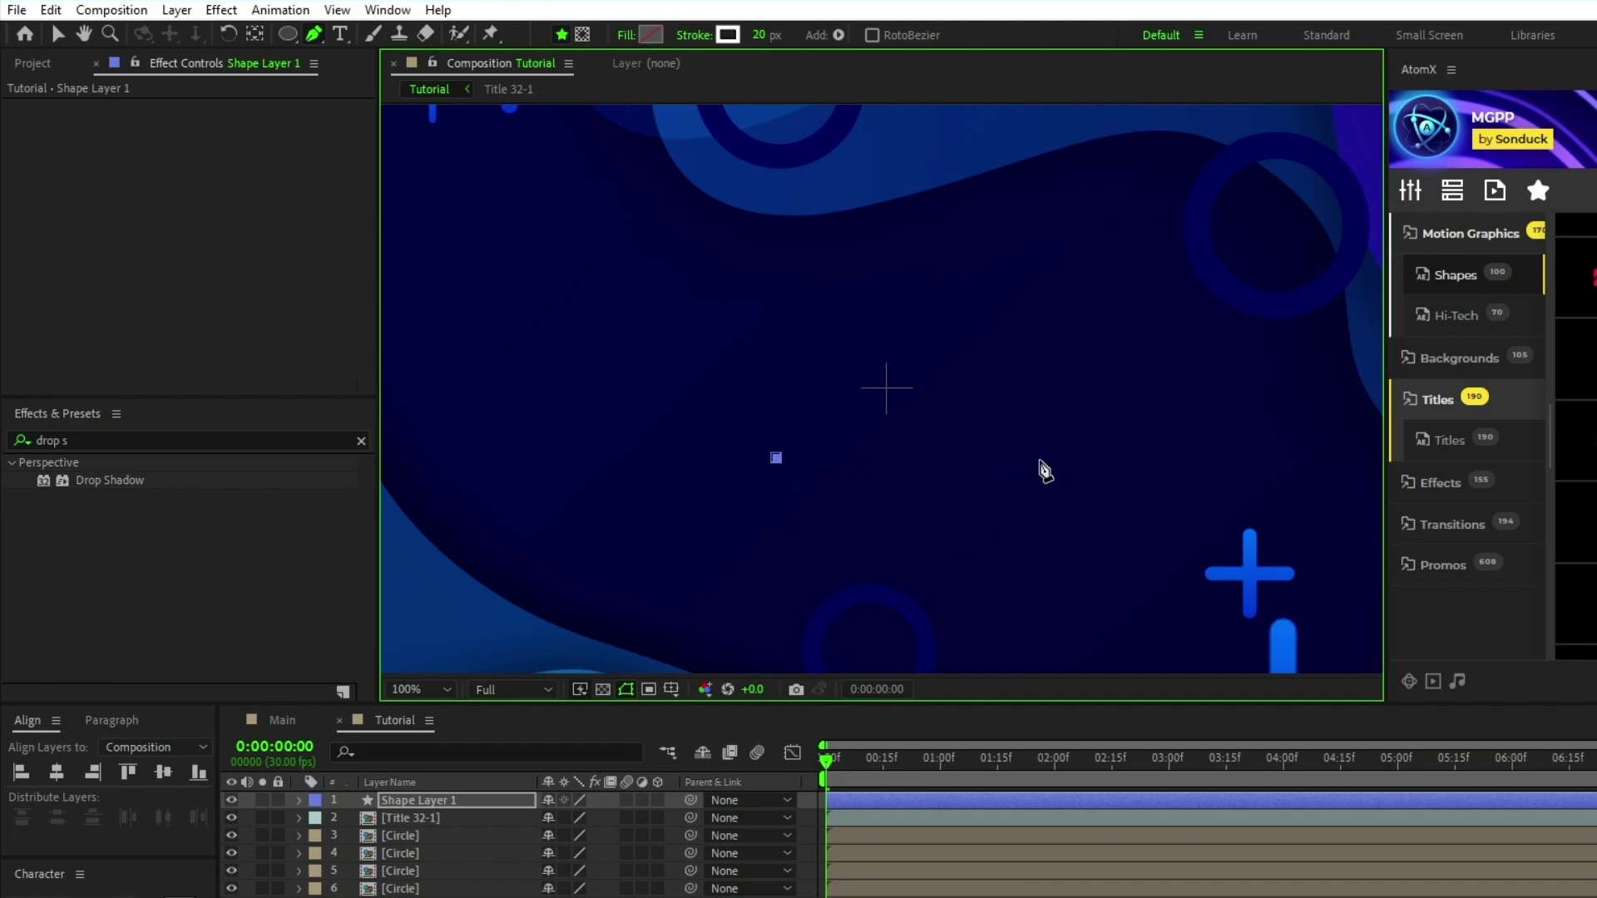
click(1058, 458)
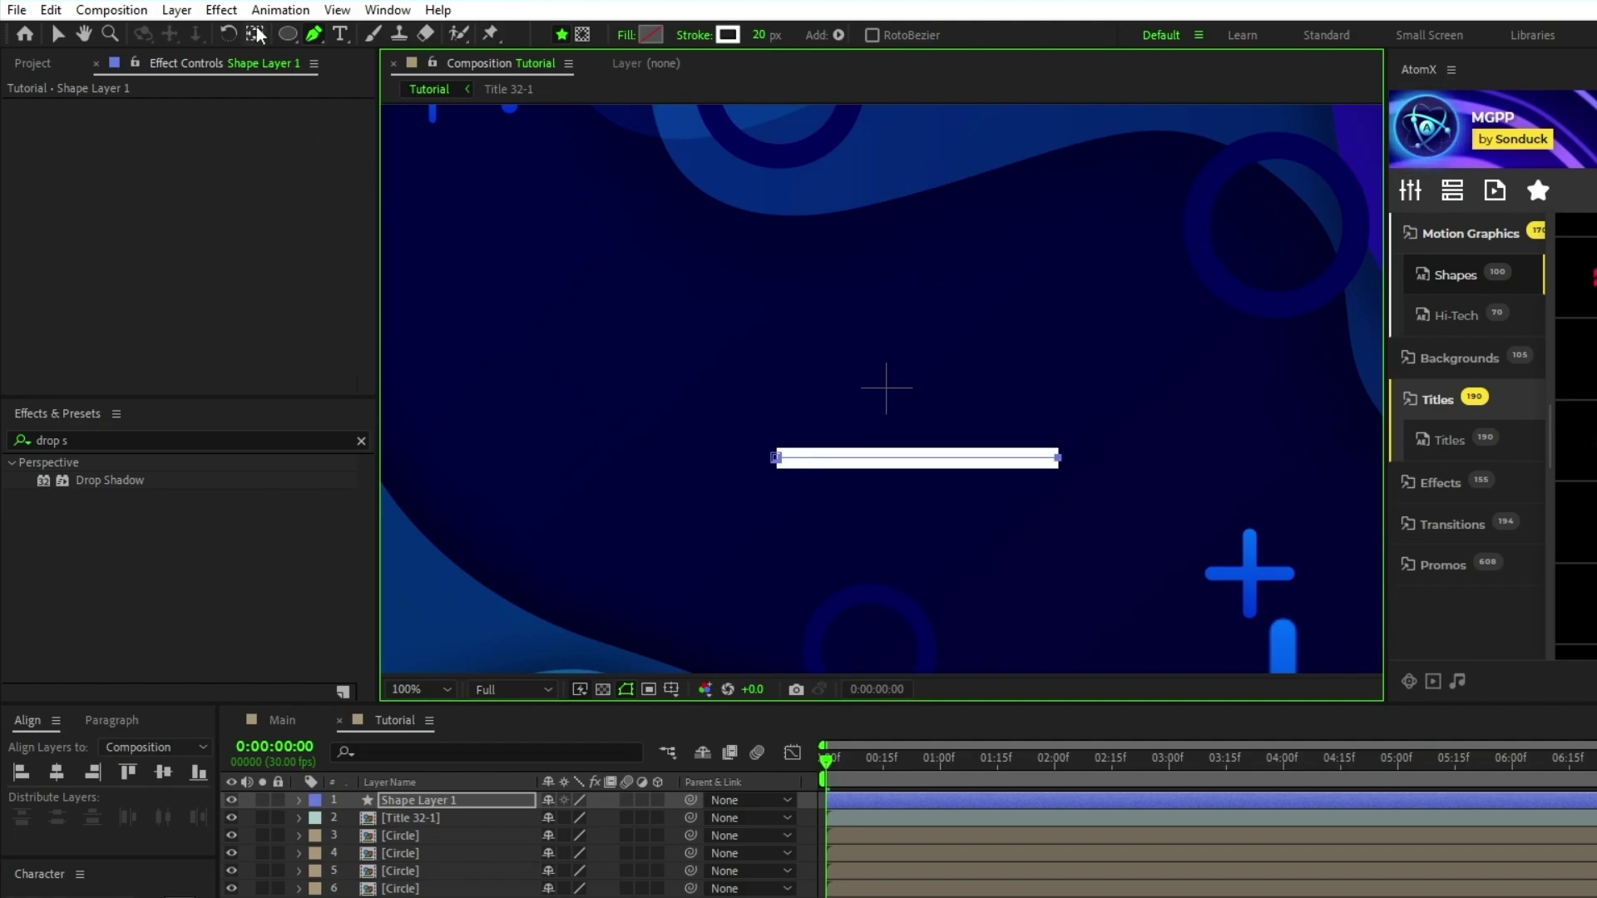
- Center the line horizontally and vertically in the composition
click(57, 34)
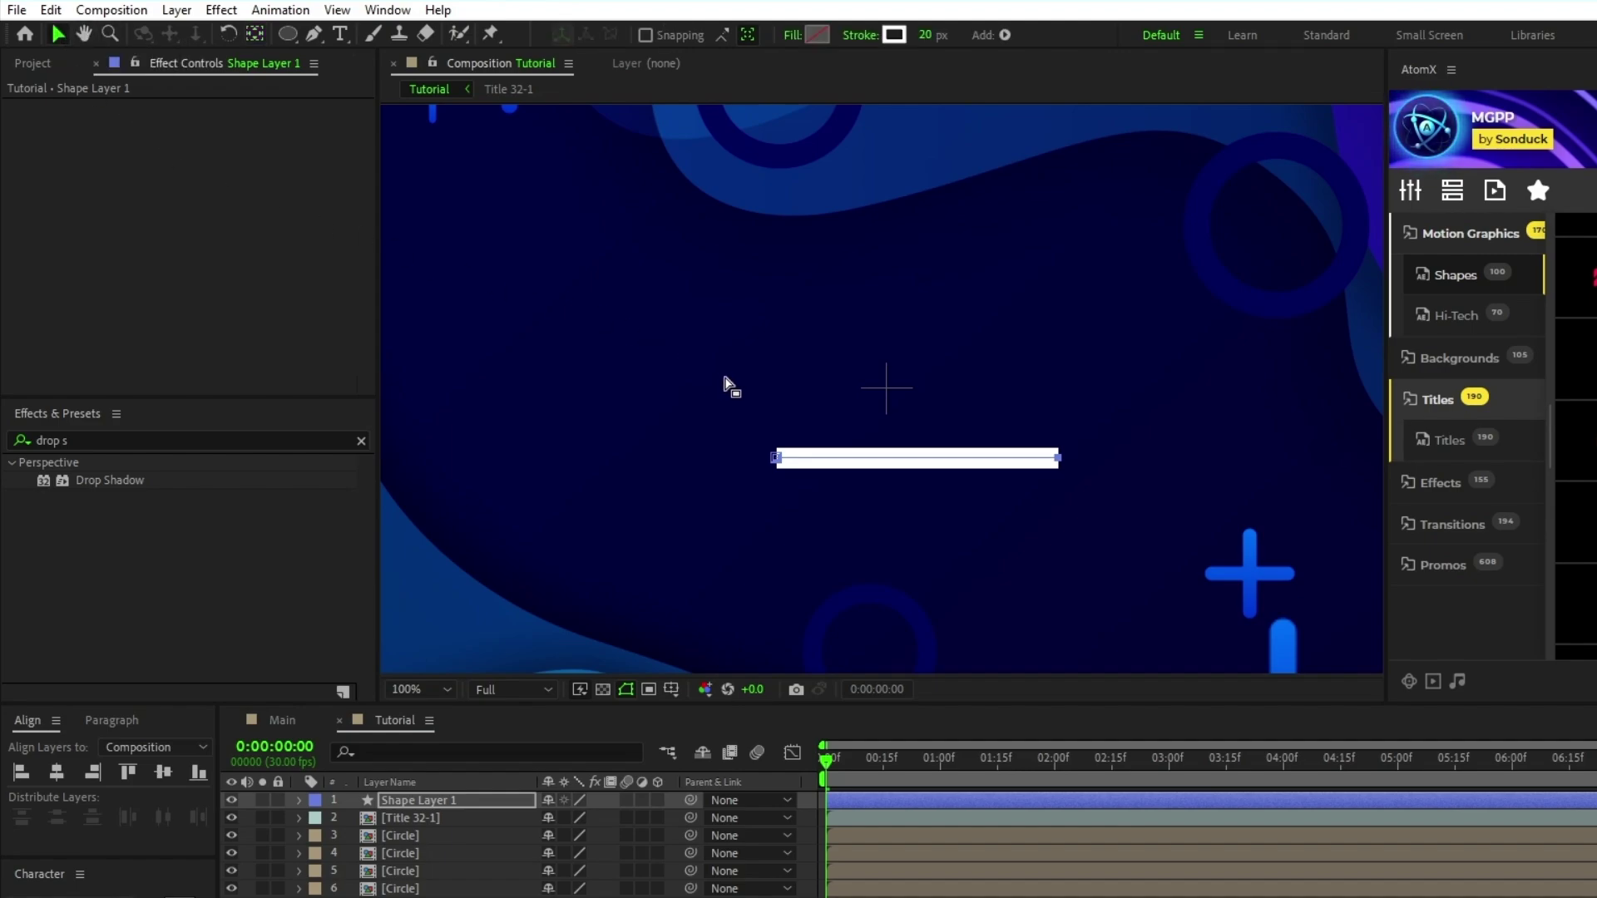
click(57, 772)
click(163, 773)
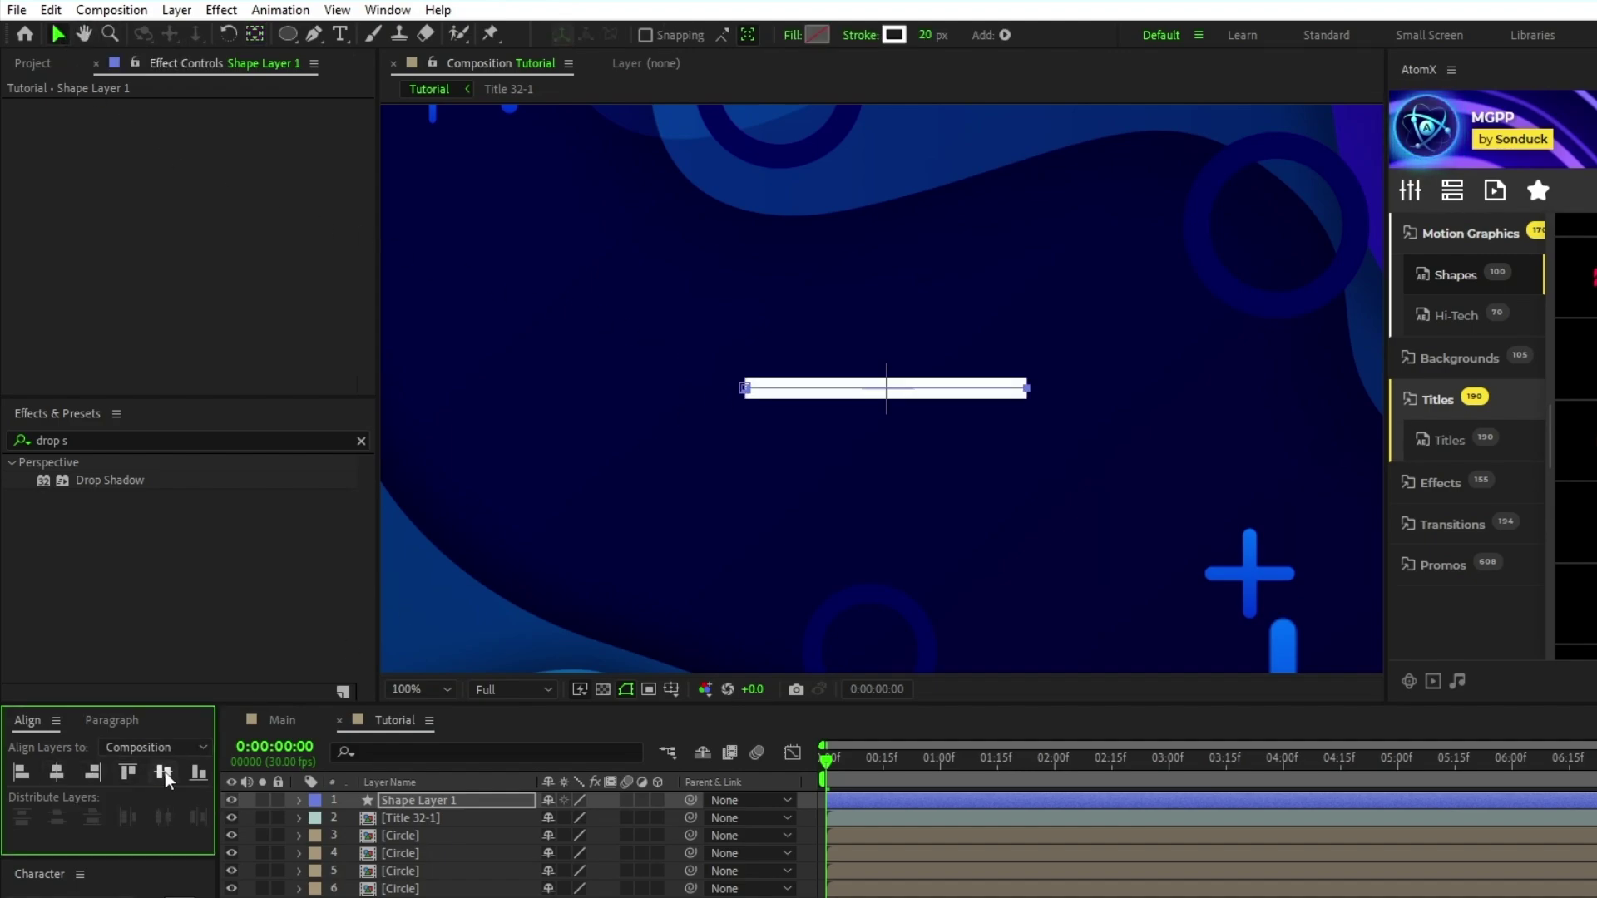
- Add Trim Paths to the line's shape and show its properties
click(299, 801)
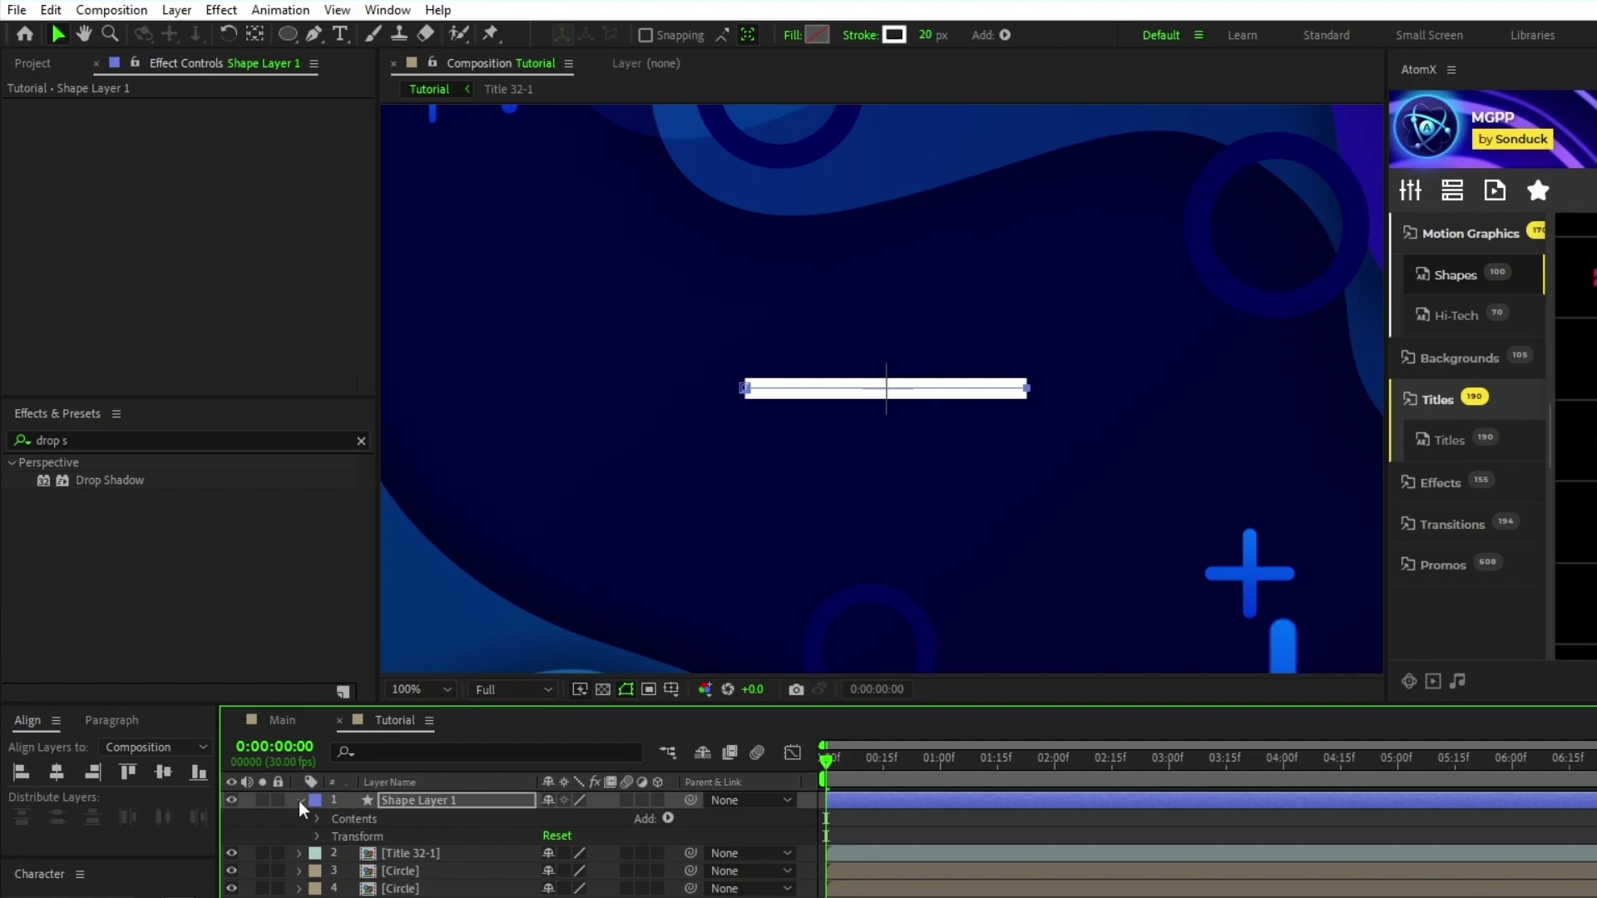
click(668, 818)
click(740, 703)
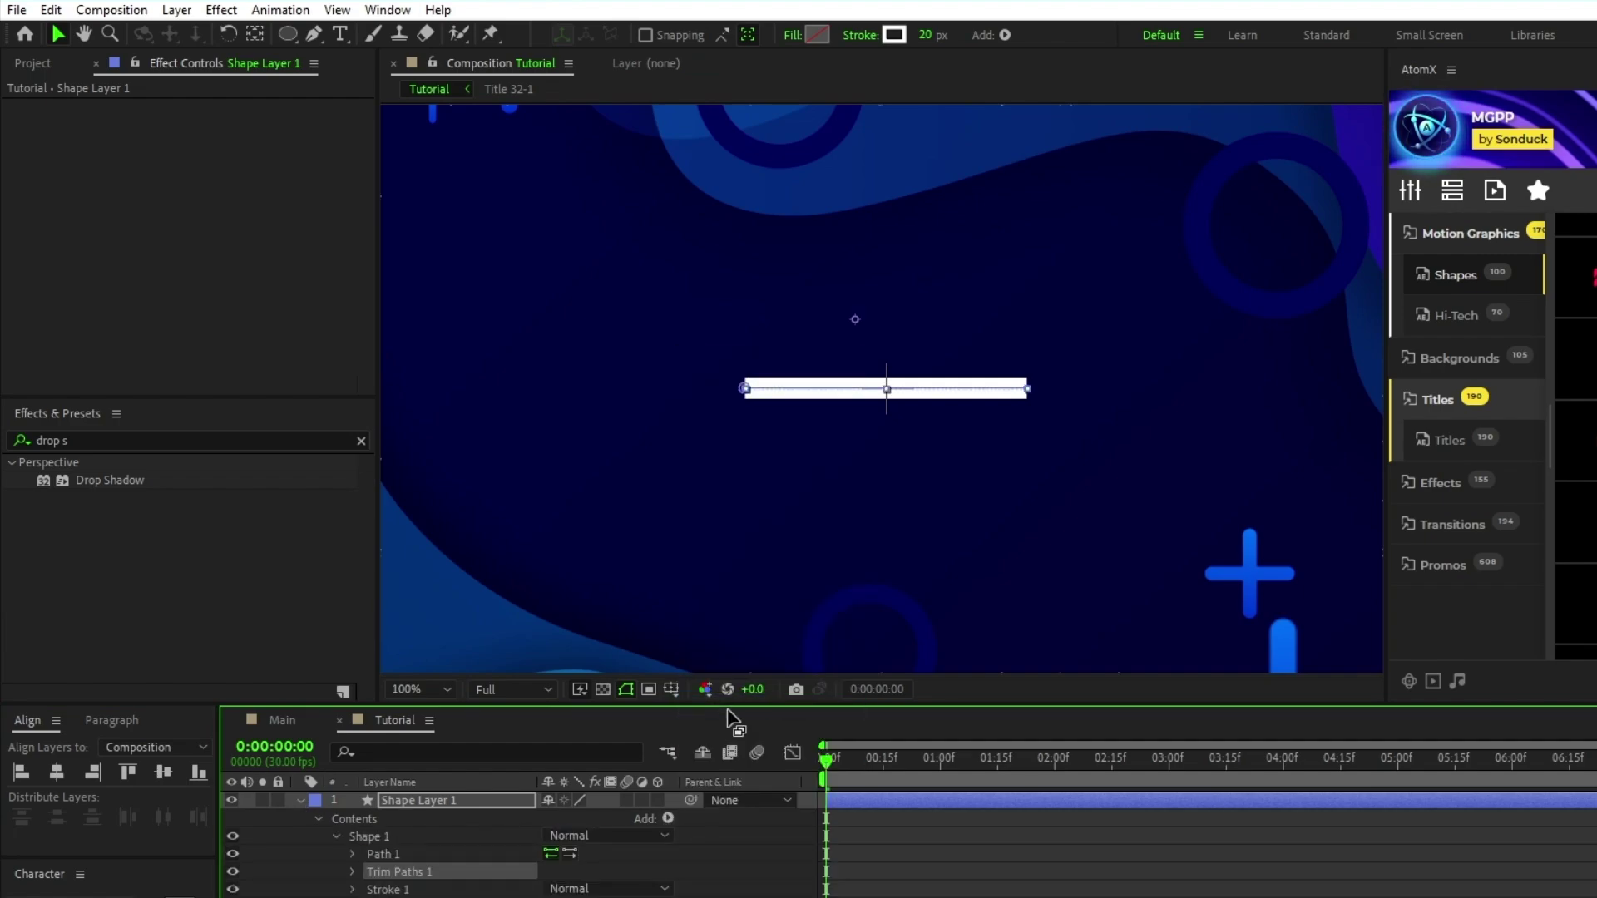
click(352, 715)
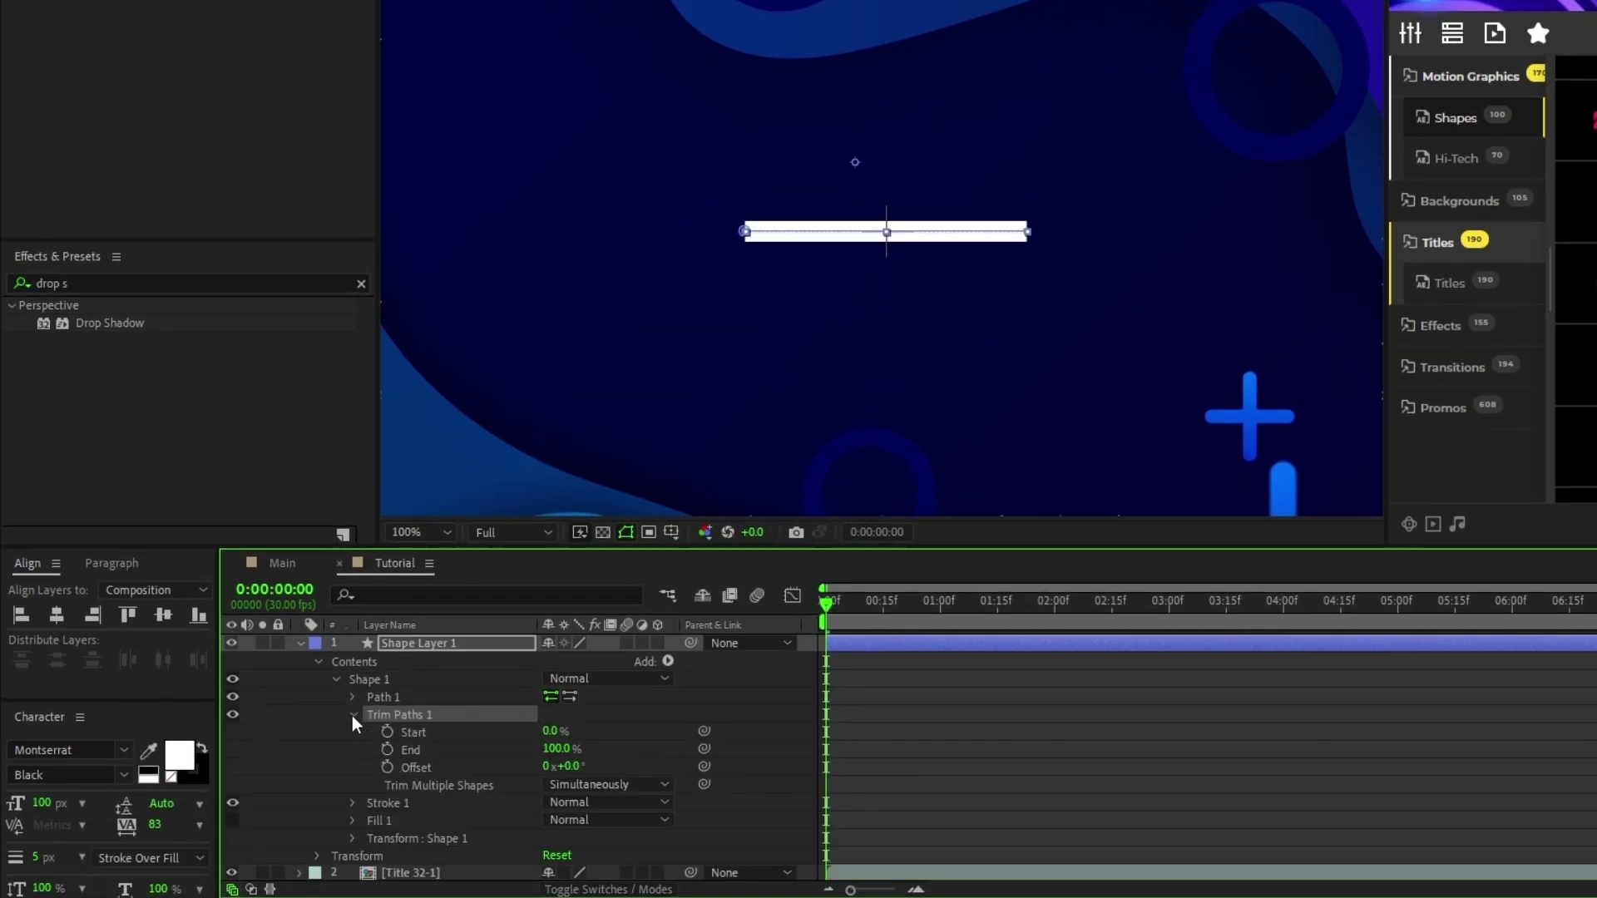
- Keyframe the Trim Paths End from 0% at 0:00:00:00 to 100% at 0:00:01:00
scroll(343, 735, down, 1)
click(388, 696)
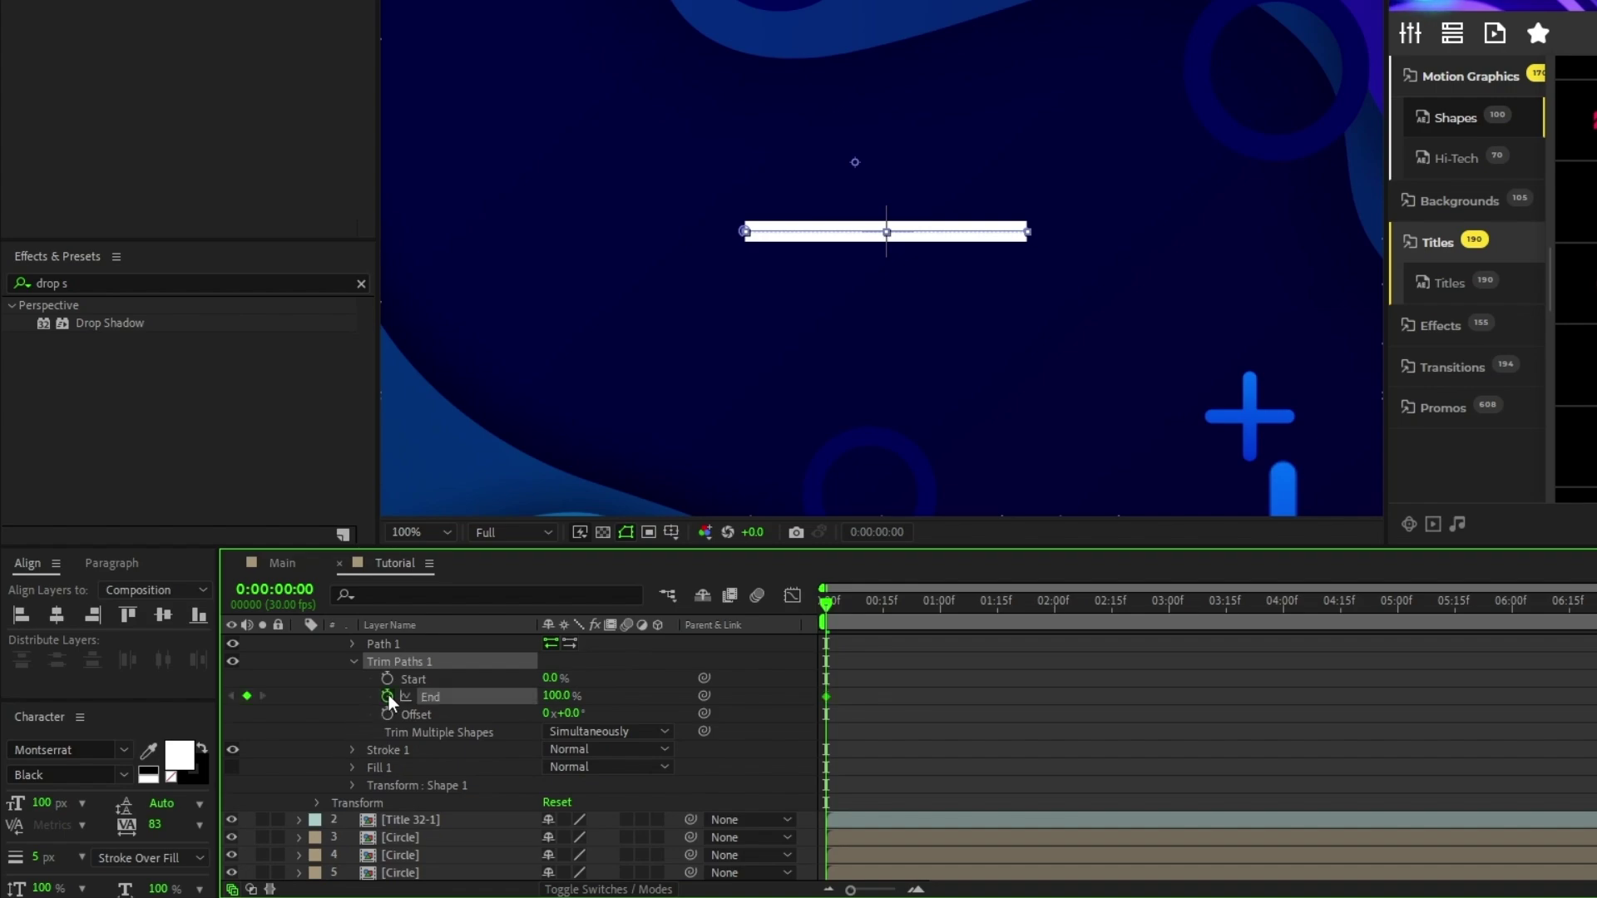
drag(556, 695, 611, 708)
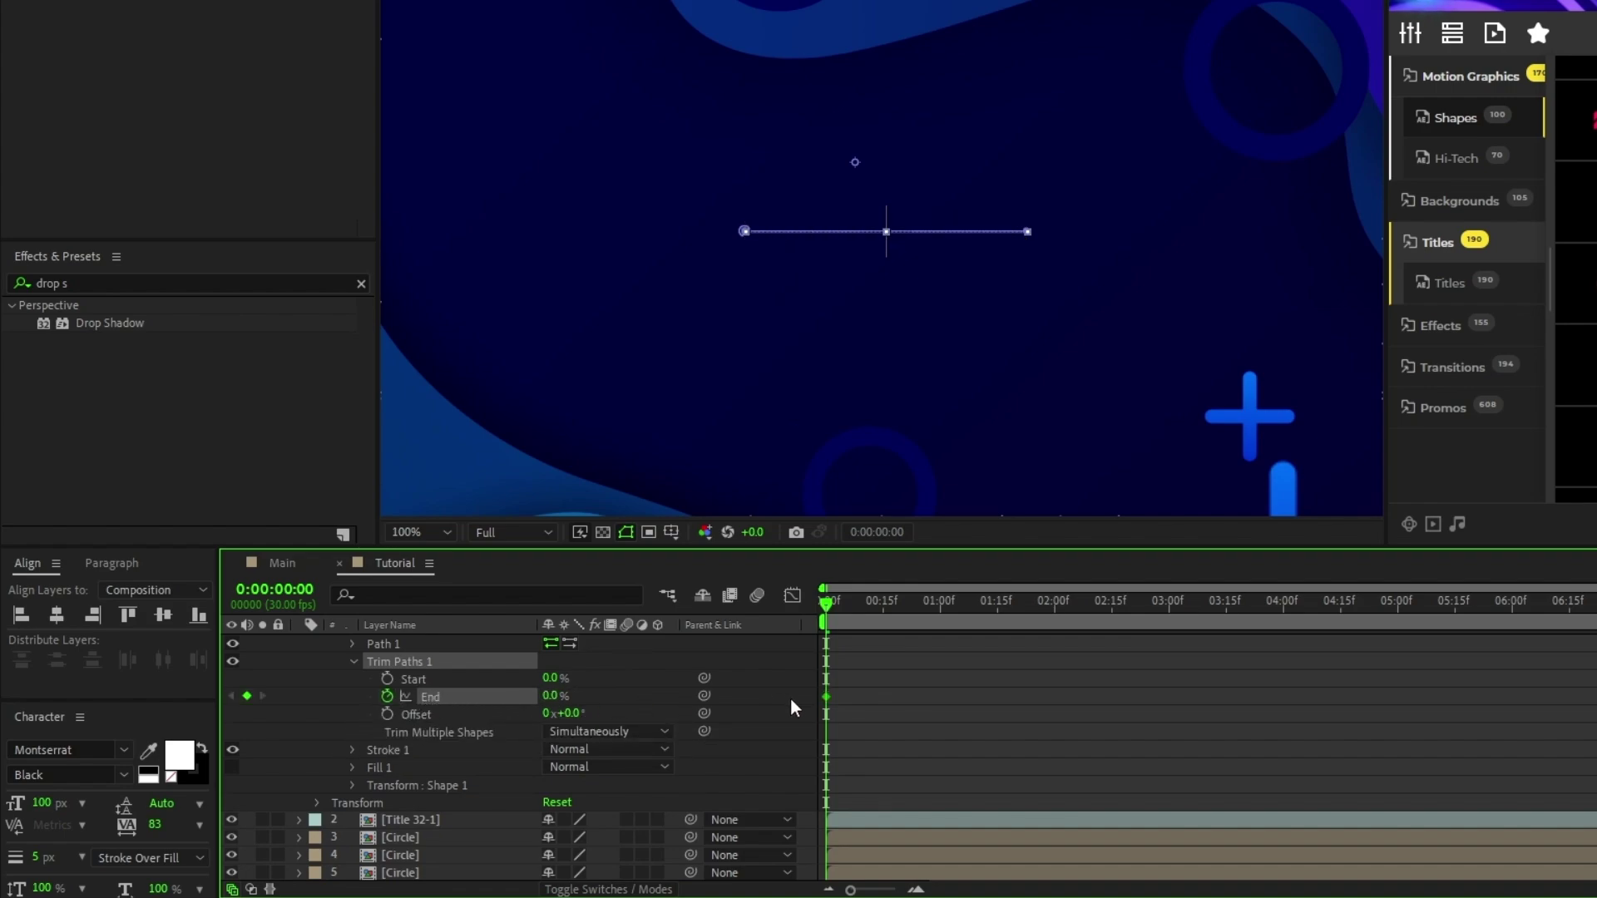
key(space)
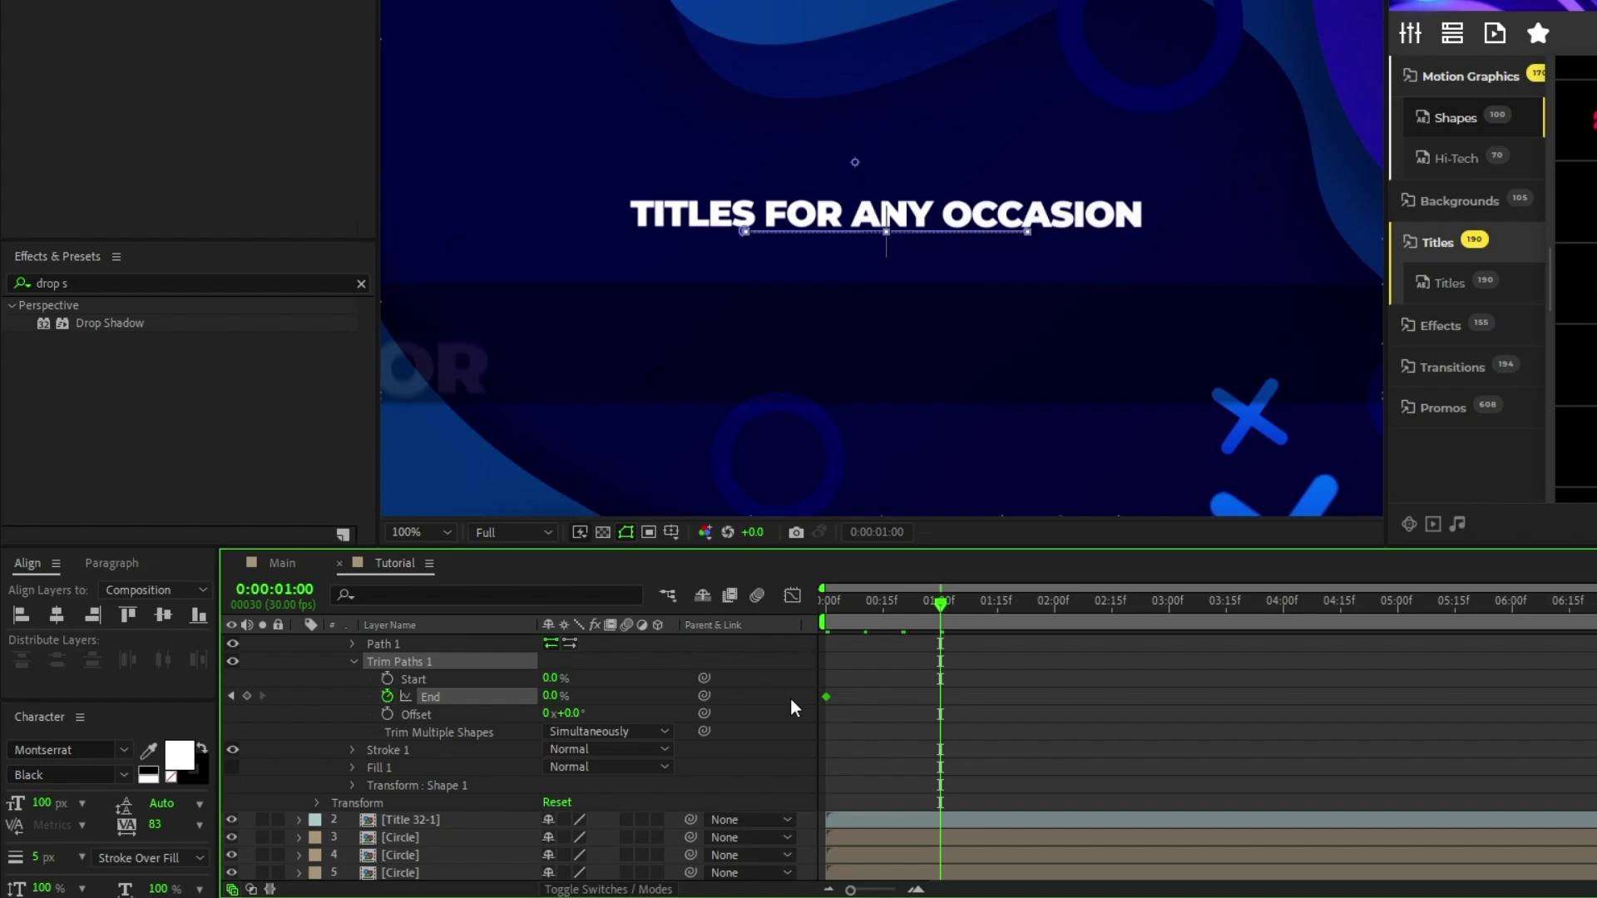
drag(559, 697, 715, 697)
- Hide the Title 32-1 layer and hold the Trim Paths End at 100% with another keyframe at 0:00:01:10
click(233, 820)
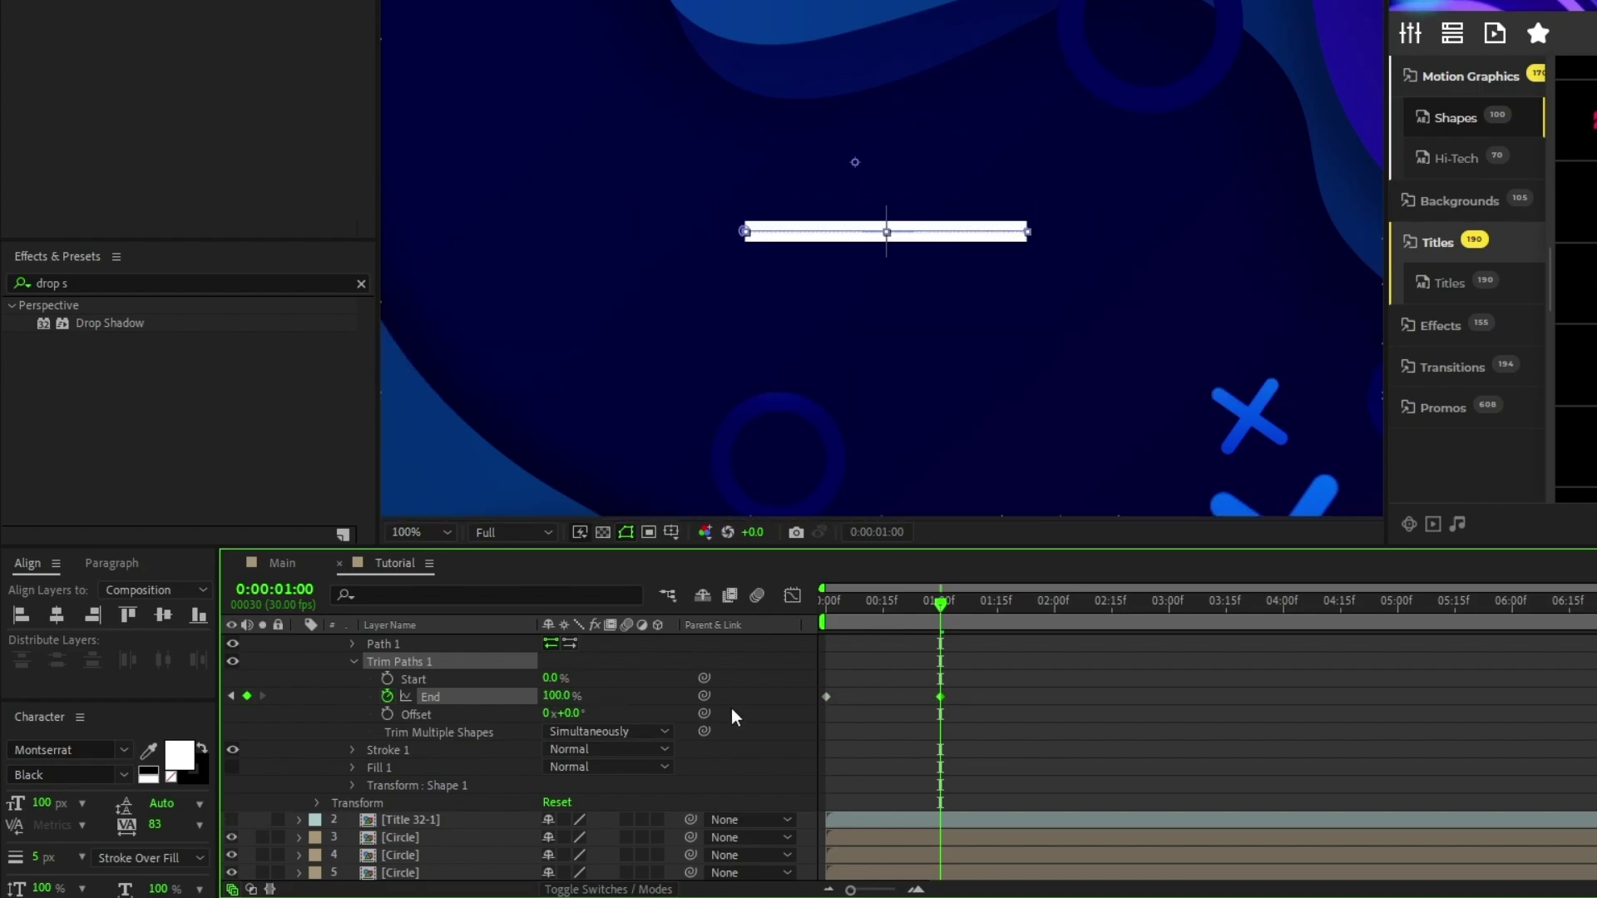
key(shift+Page_Down)
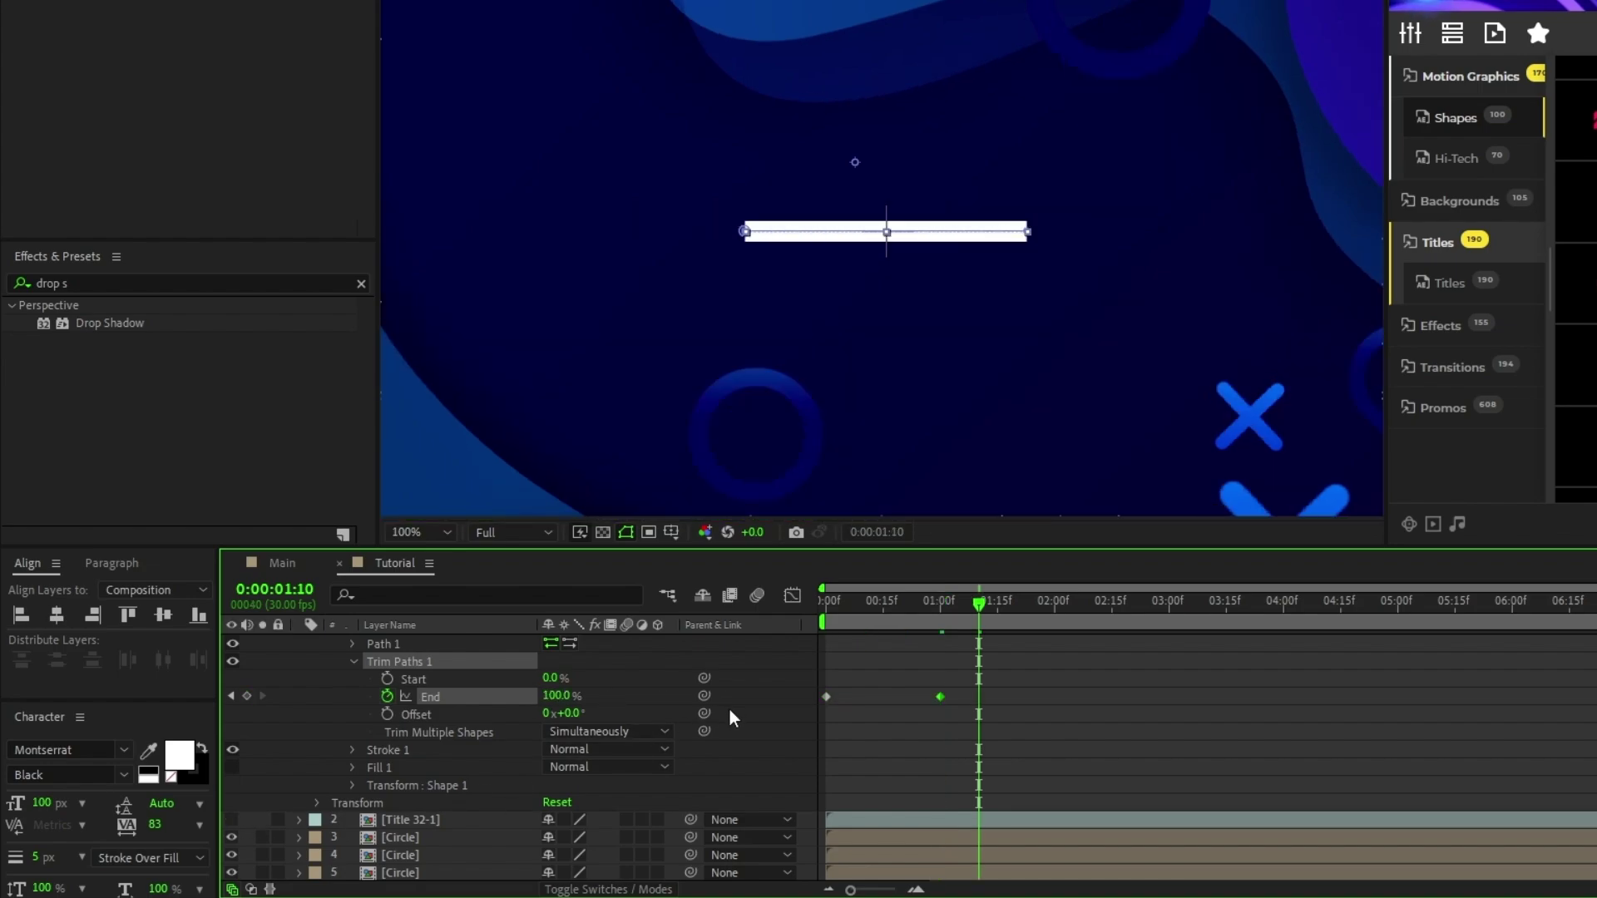
click(247, 696)
- Keyframe the Trim Paths Start at 0% at 0:00:00:00 and 0:00:00:10, and at 100% at 0:00:01:10
drag(979, 606, 798, 617)
click(386, 679)
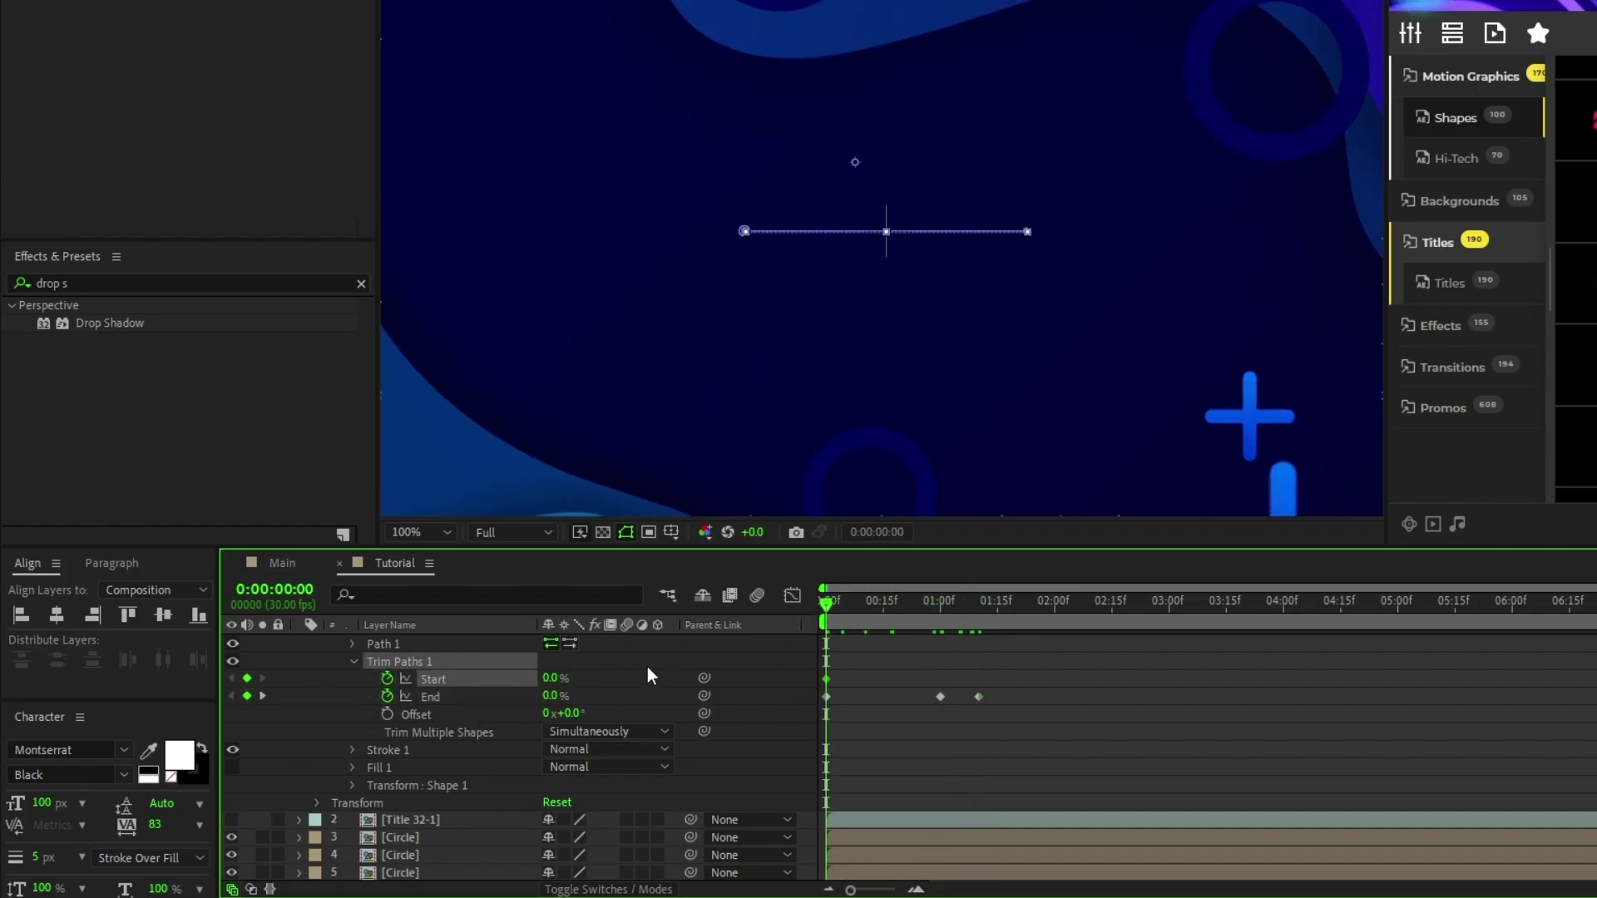
key(shift+Page_Down)
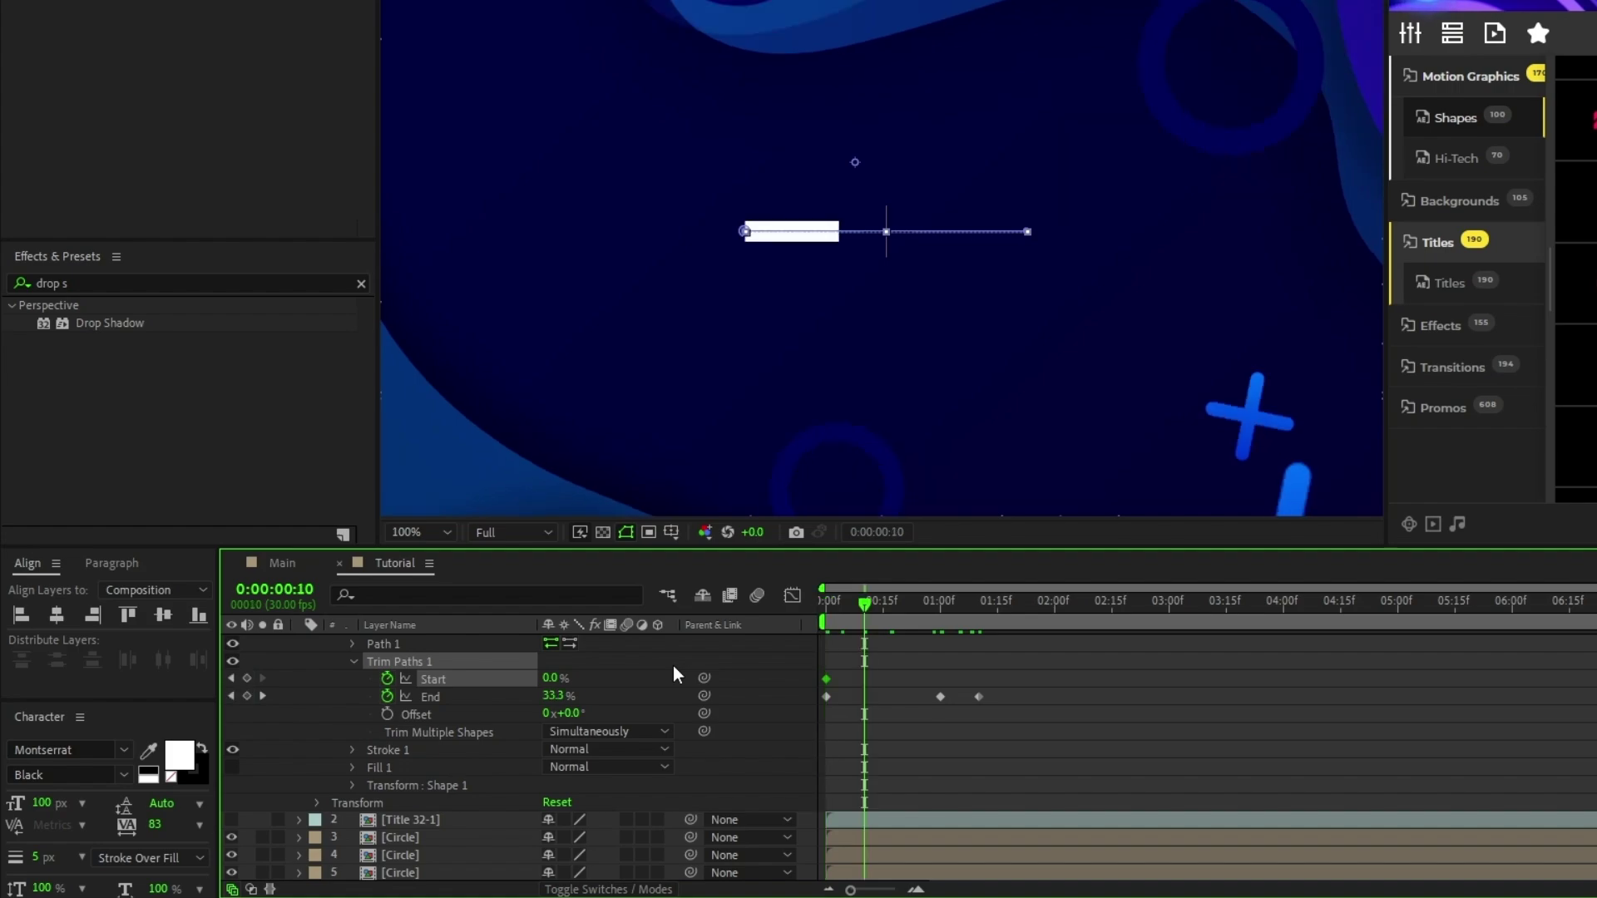
click(247, 679)
click(263, 696)
click(262, 695)
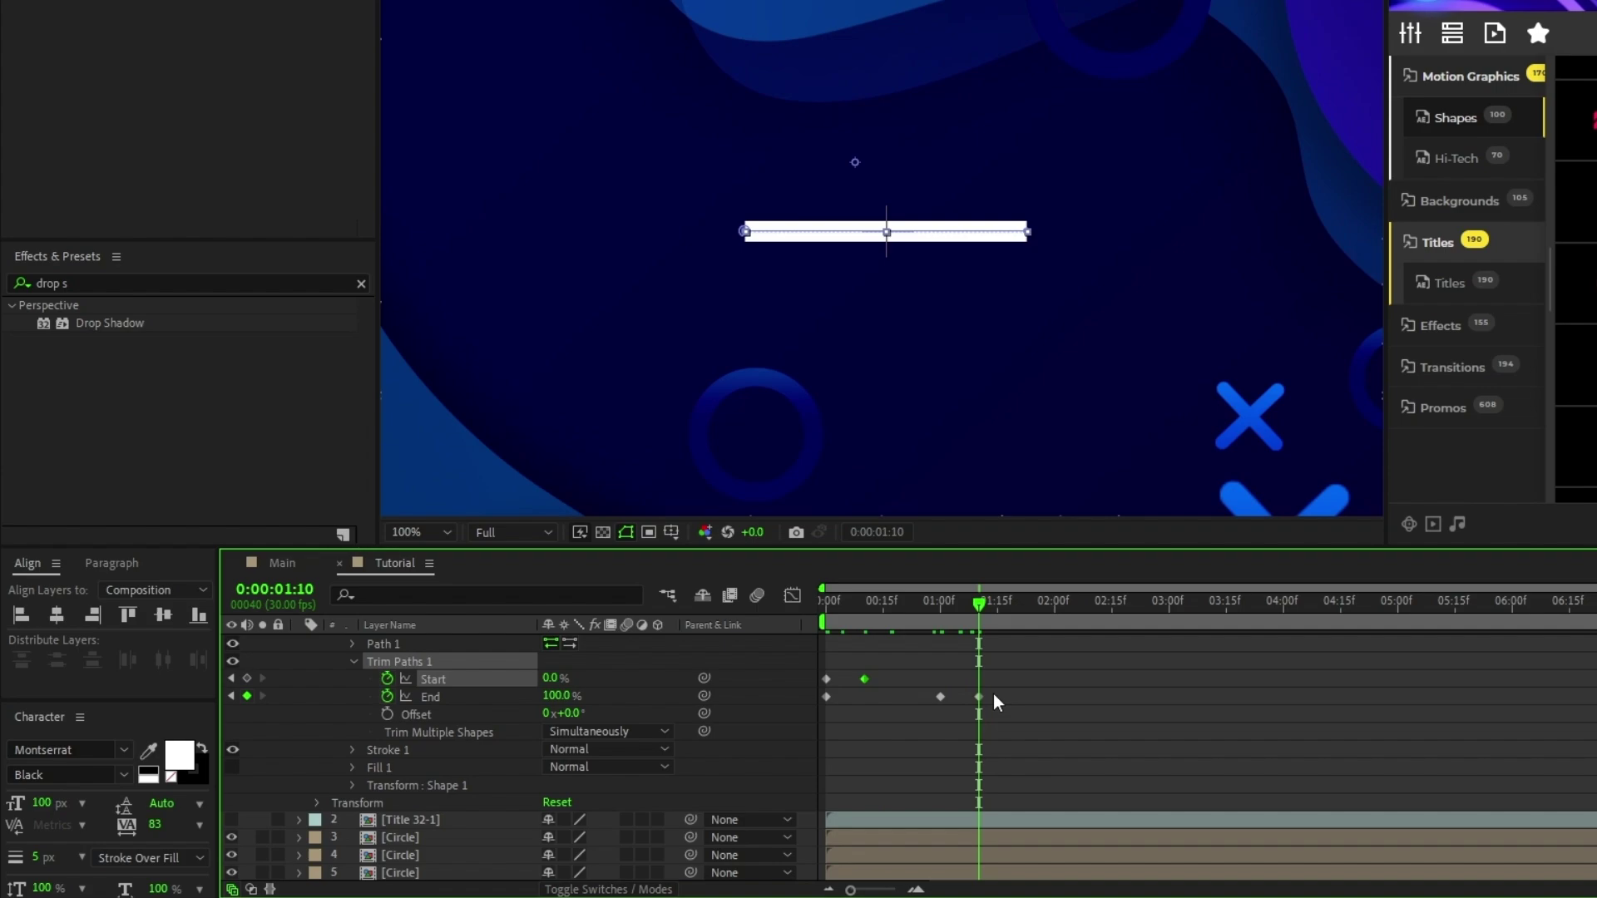
drag(546, 680, 696, 688)
- Apply Easy Ease to all of the line's Start and End keyframes
drag(996, 715, 820, 672)
scroll(860, 689, up, 1)
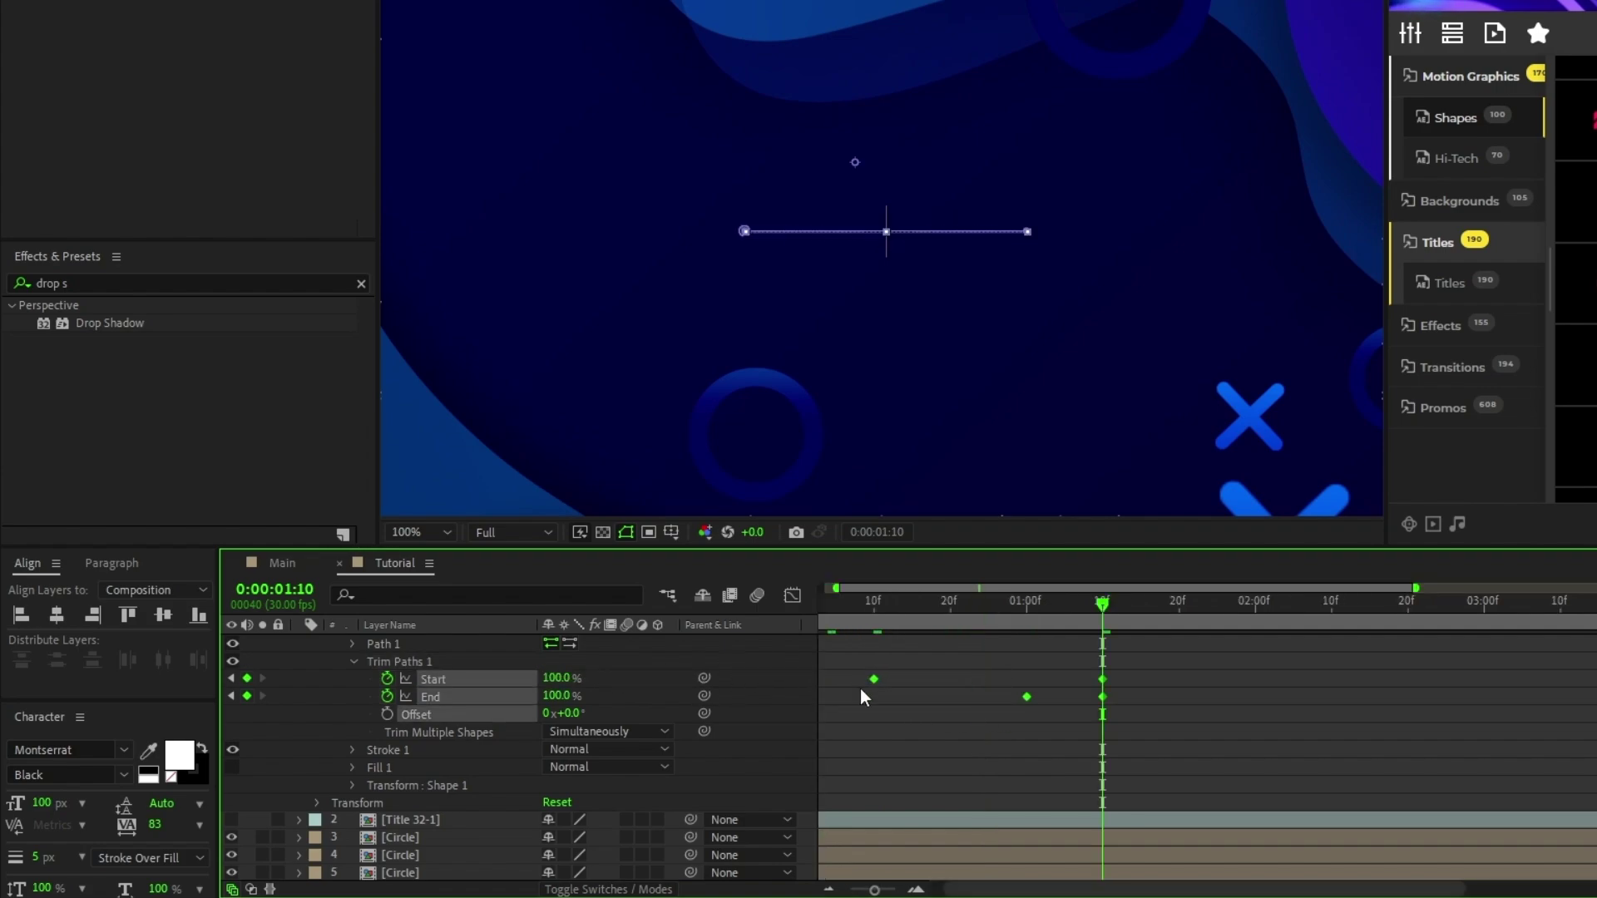
scroll(906, 684, left, 1)
key(F9)
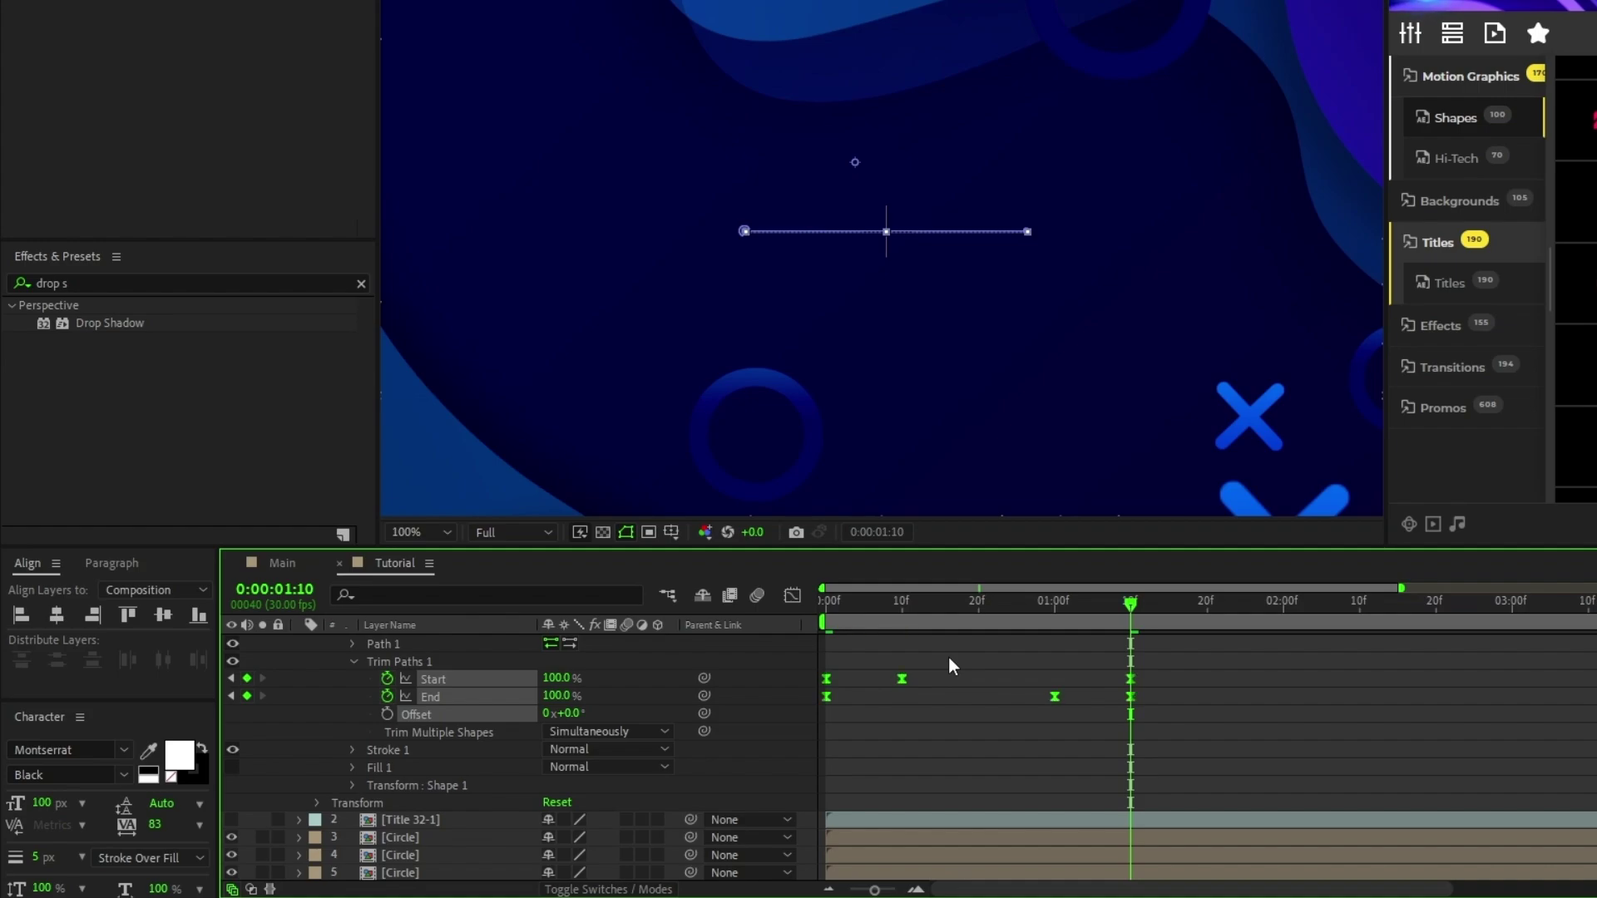
- Reshape the Start and End speed curves to peak early with a long ease-out, and check the line at 0:00:00:20
click(792, 594)
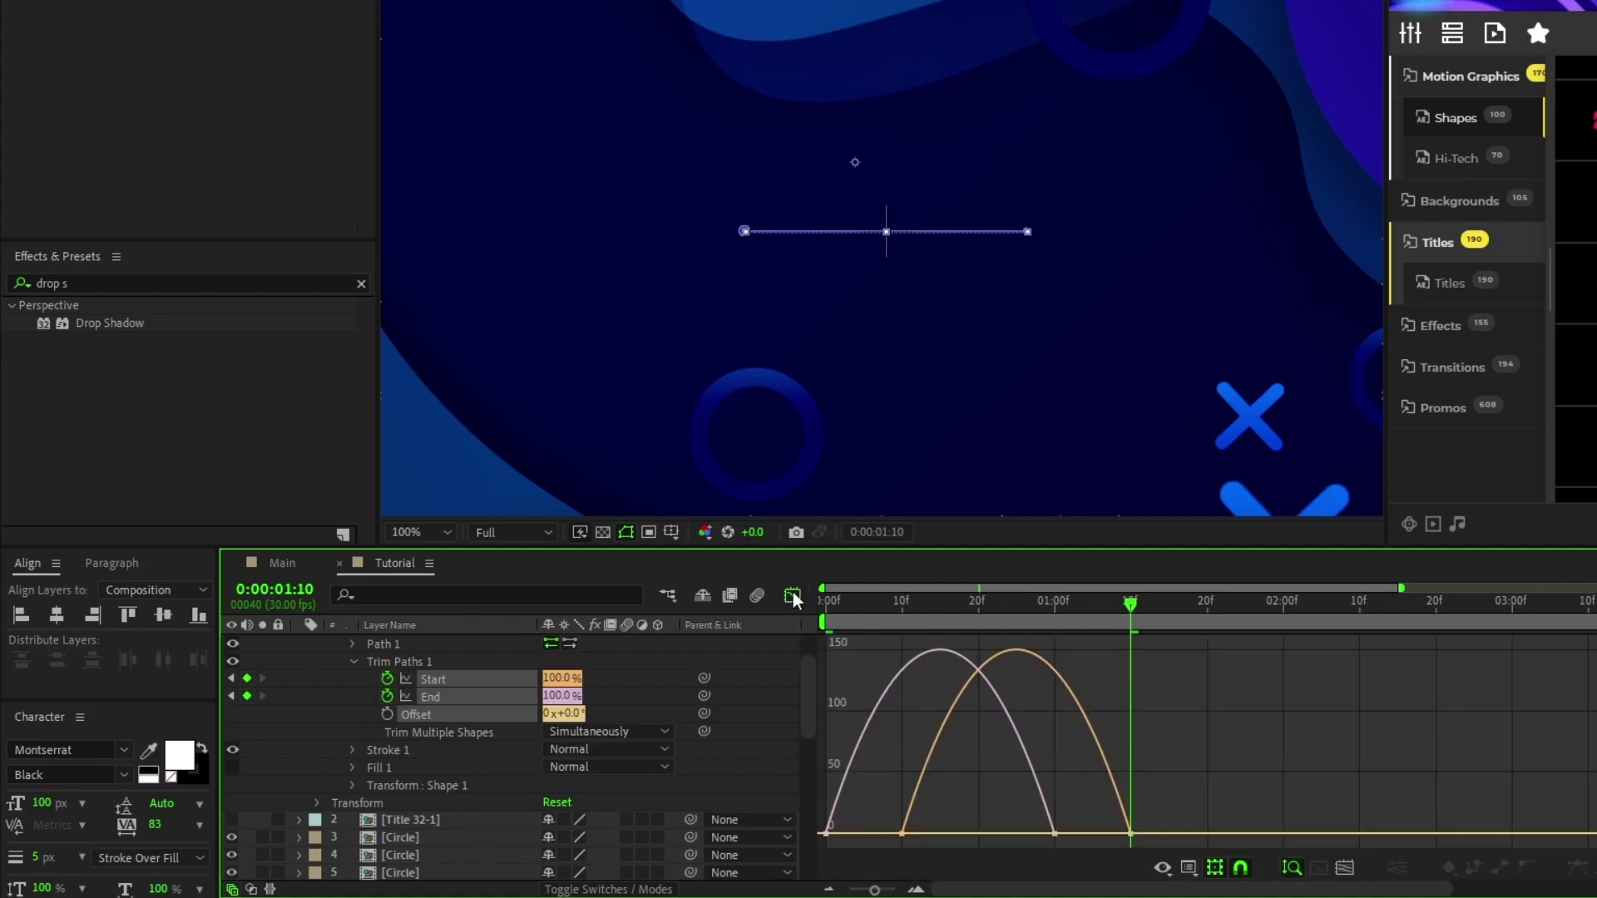
click(1096, 747)
drag(1092, 832, 938, 826)
click(961, 764)
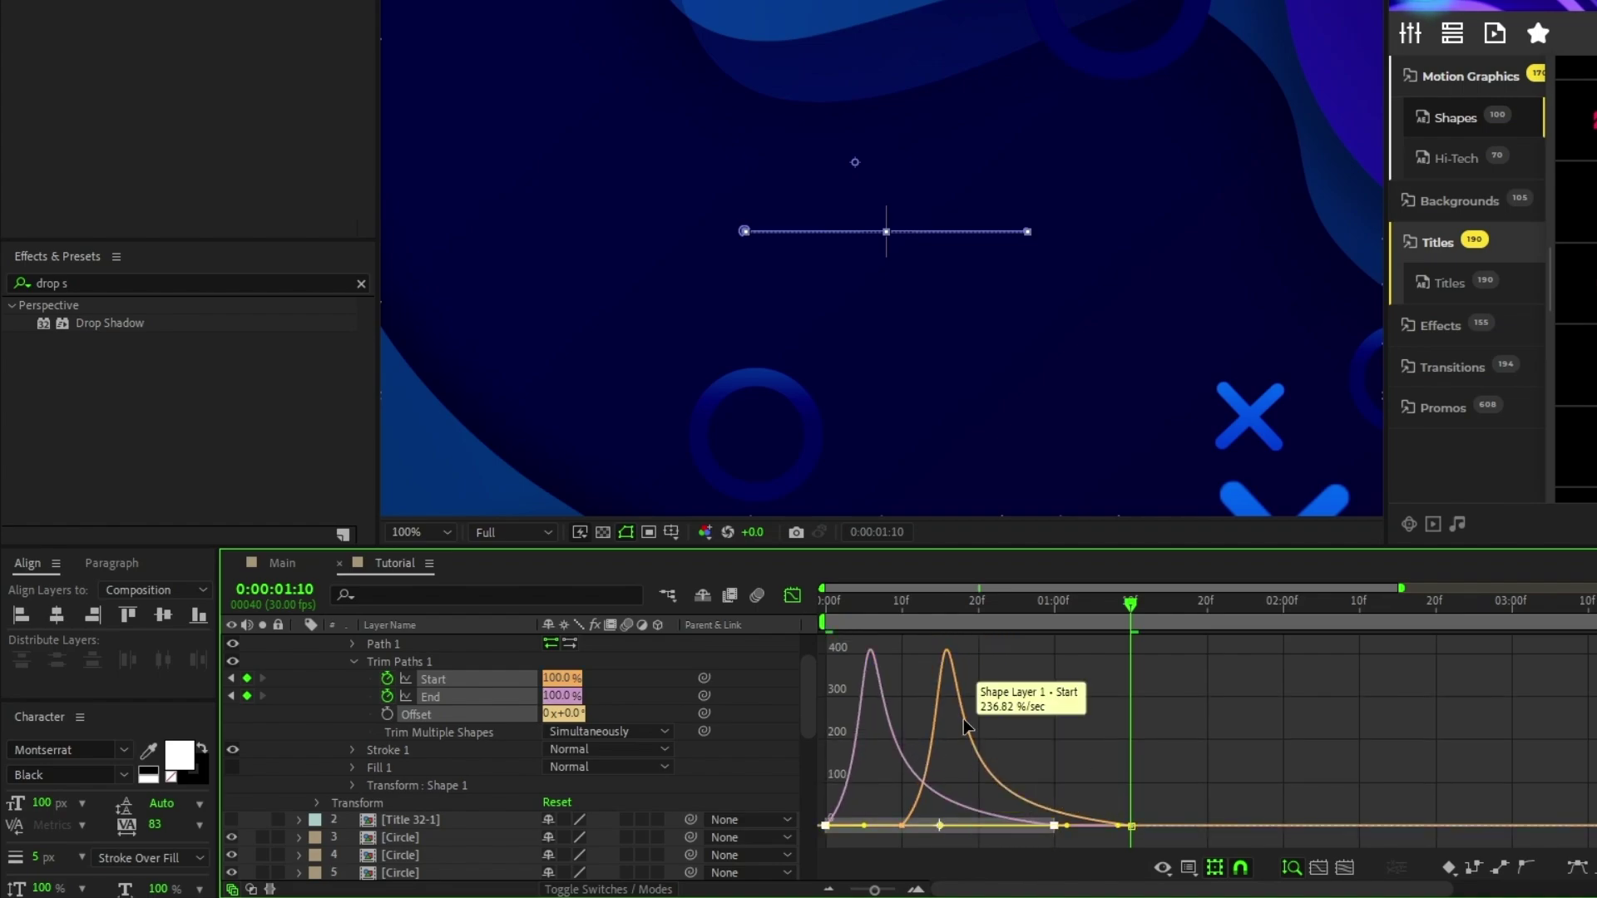
click(795, 599)
click(848, 636)
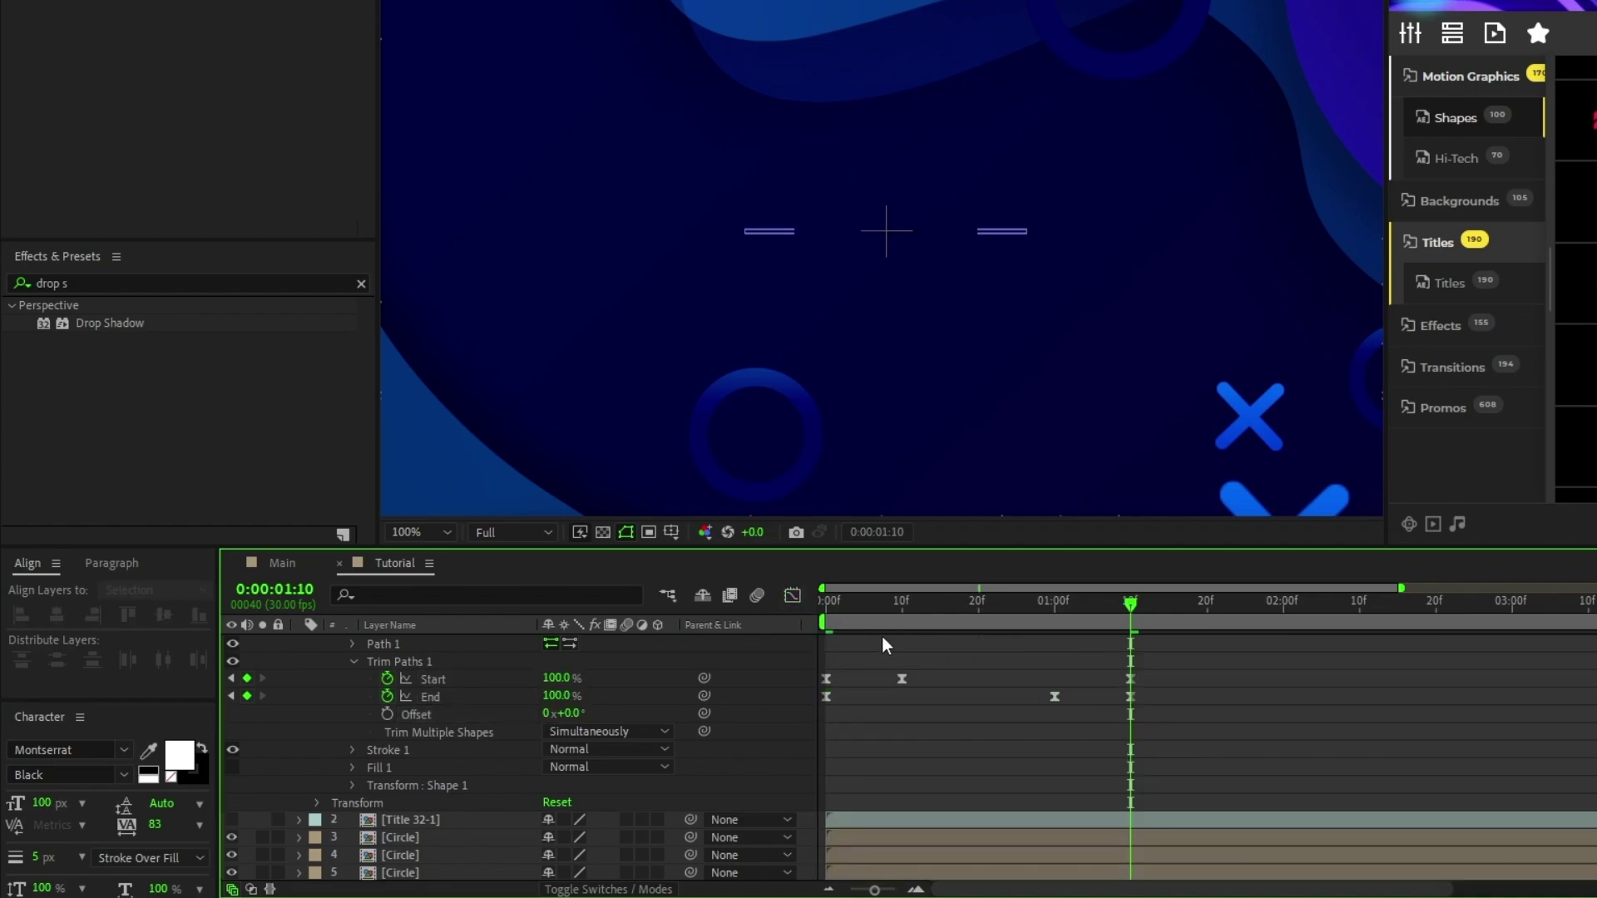
click(987, 604)
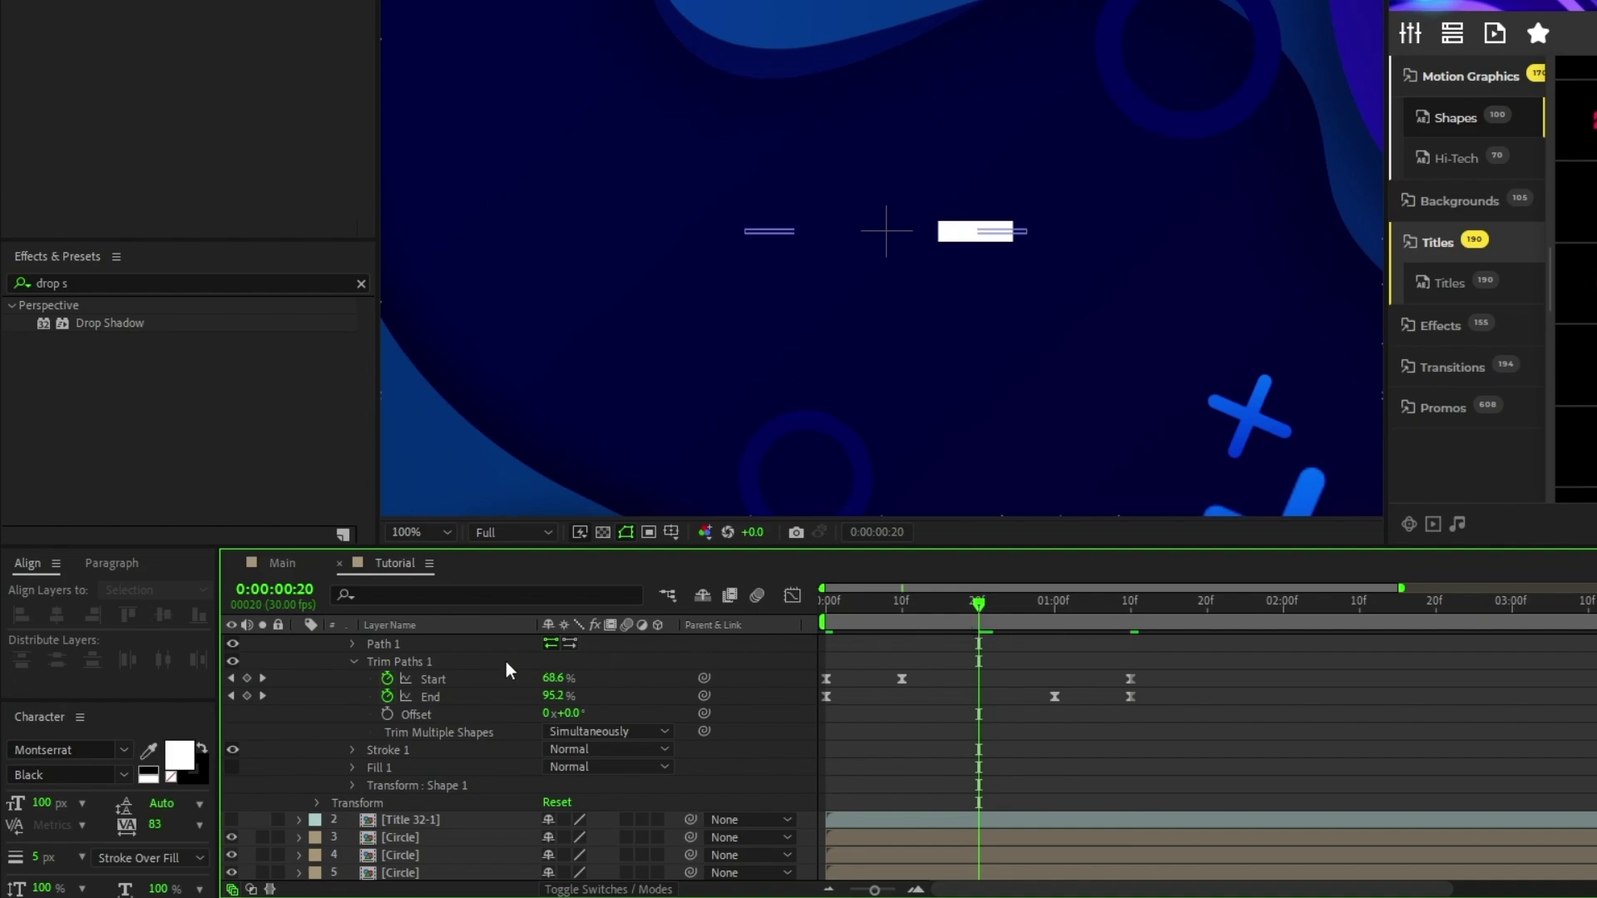
- Add a loopOut() expression to the line's Trim Paths Start and End, and preview the looping animation
alt+click(387, 678)
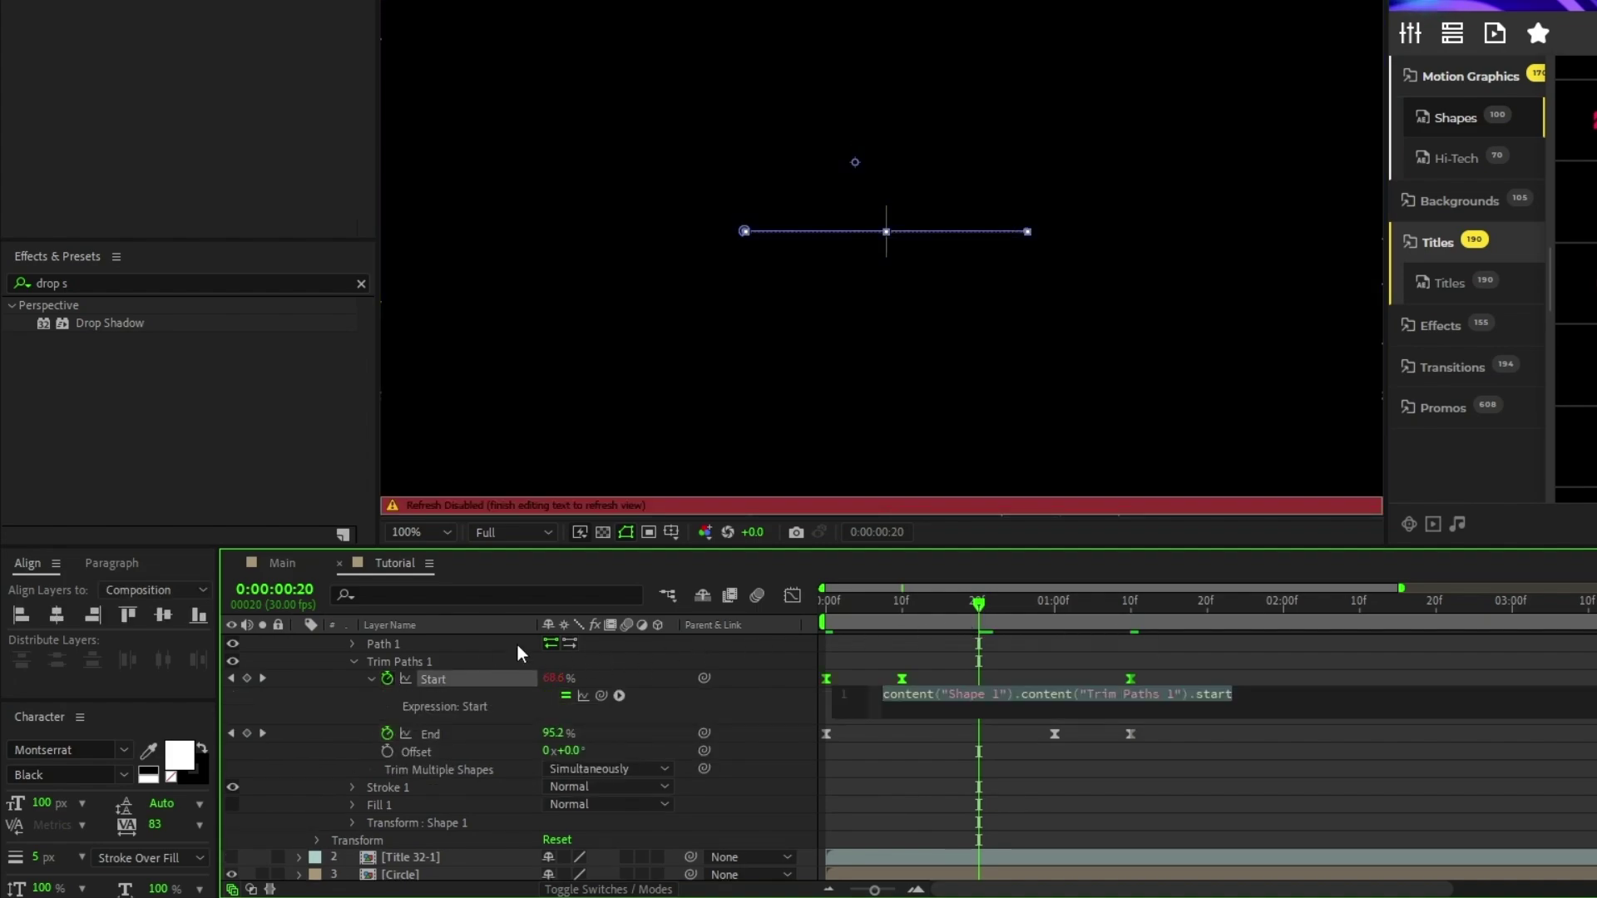
text(loopOut)
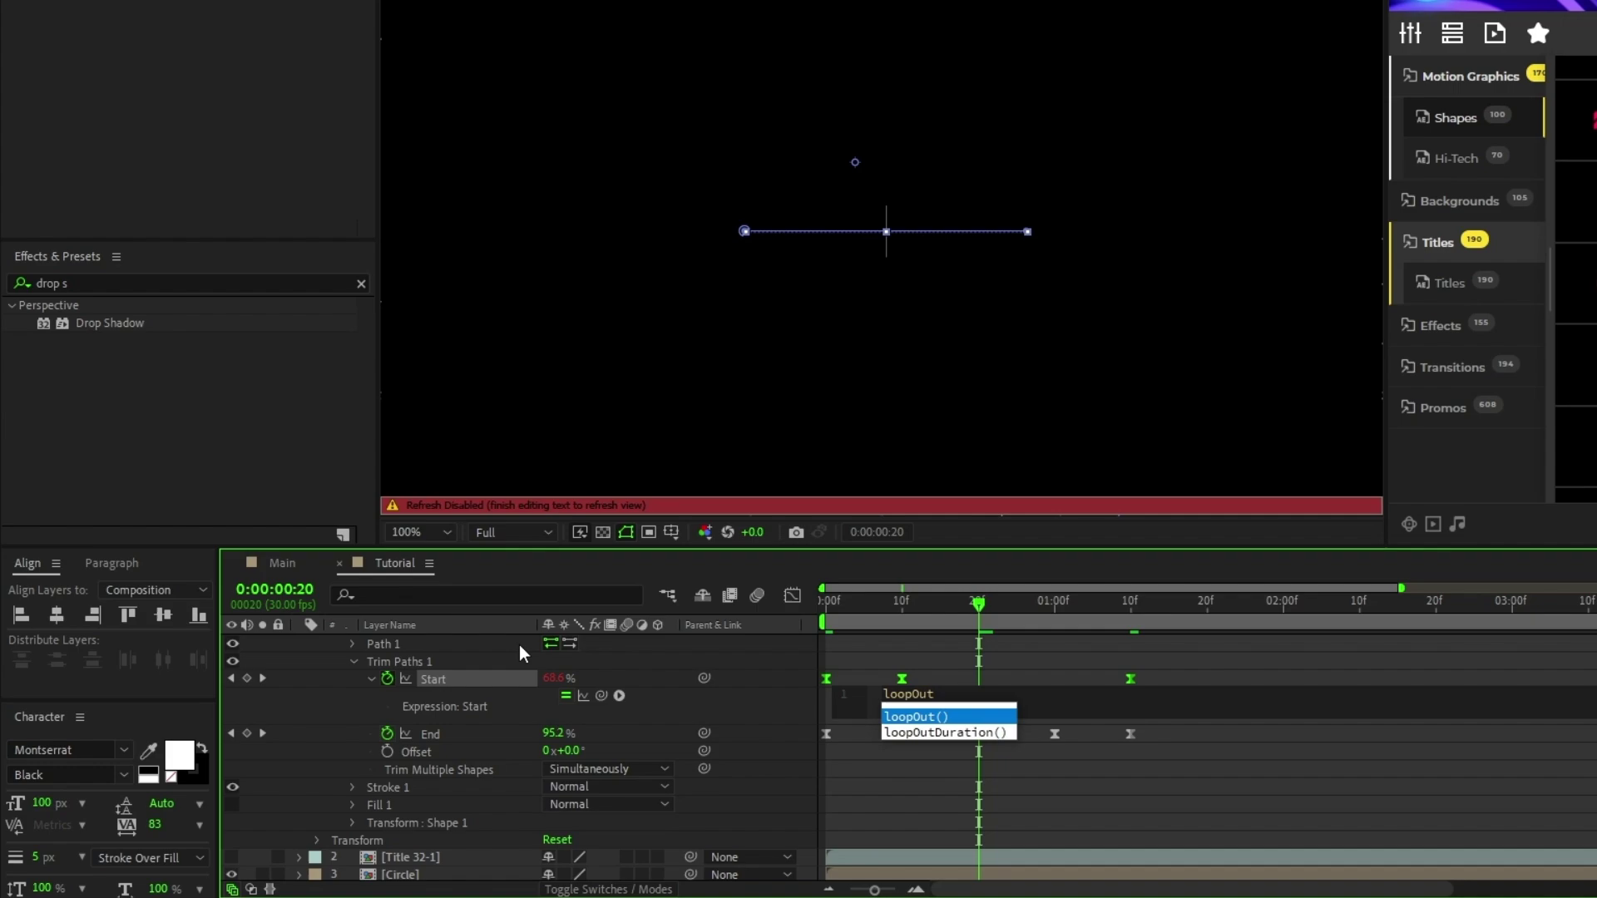
key(Return)
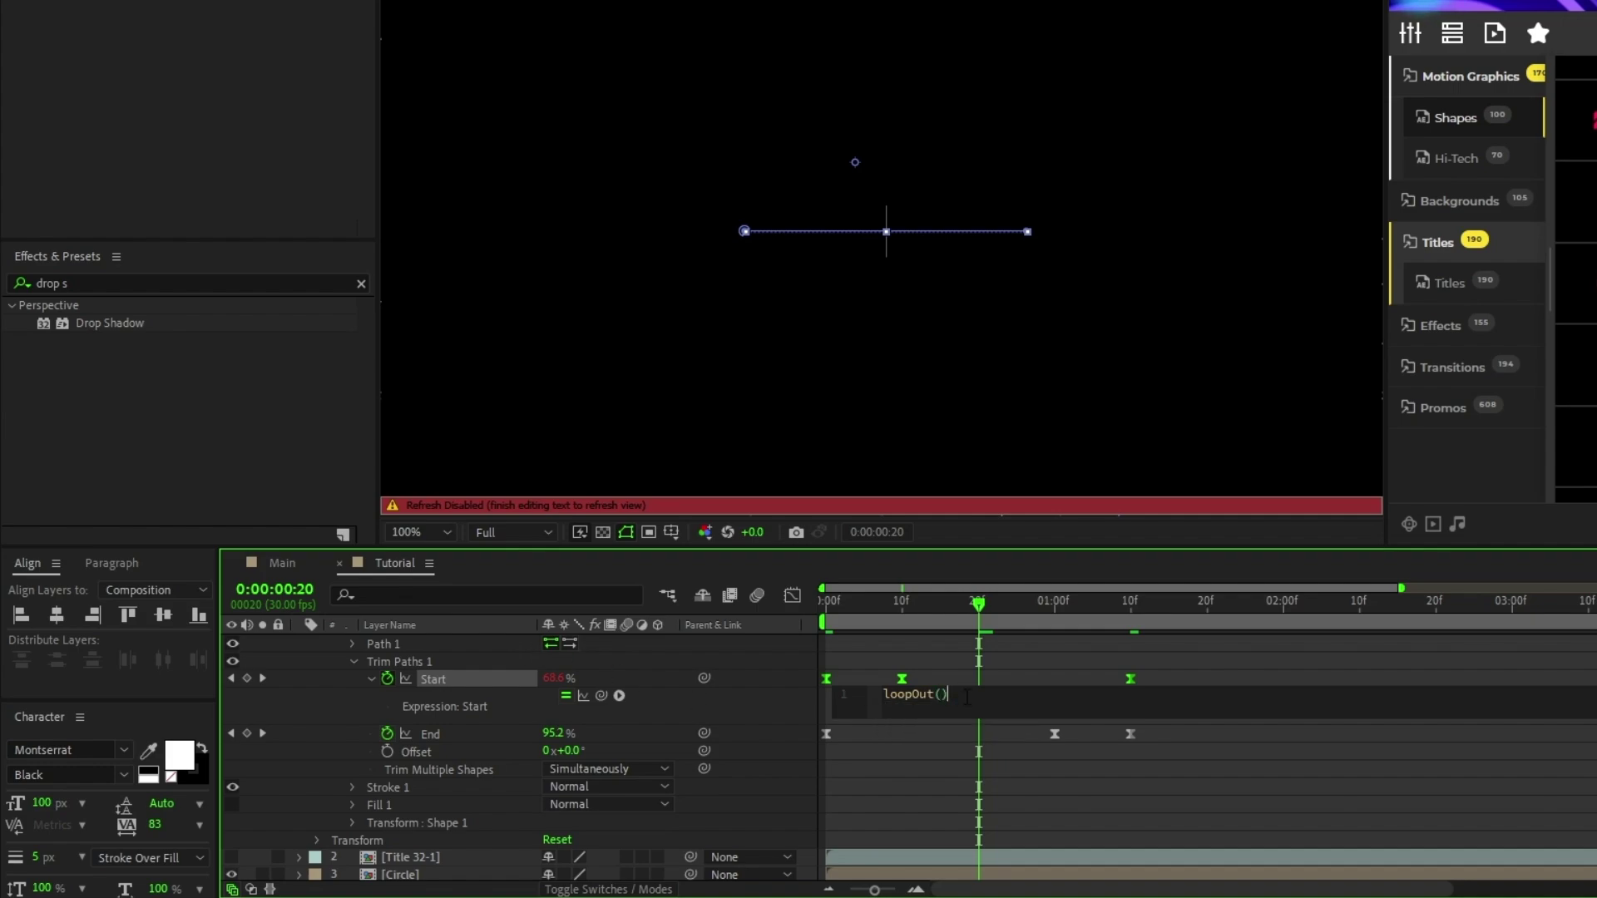
alt+click(386, 732)
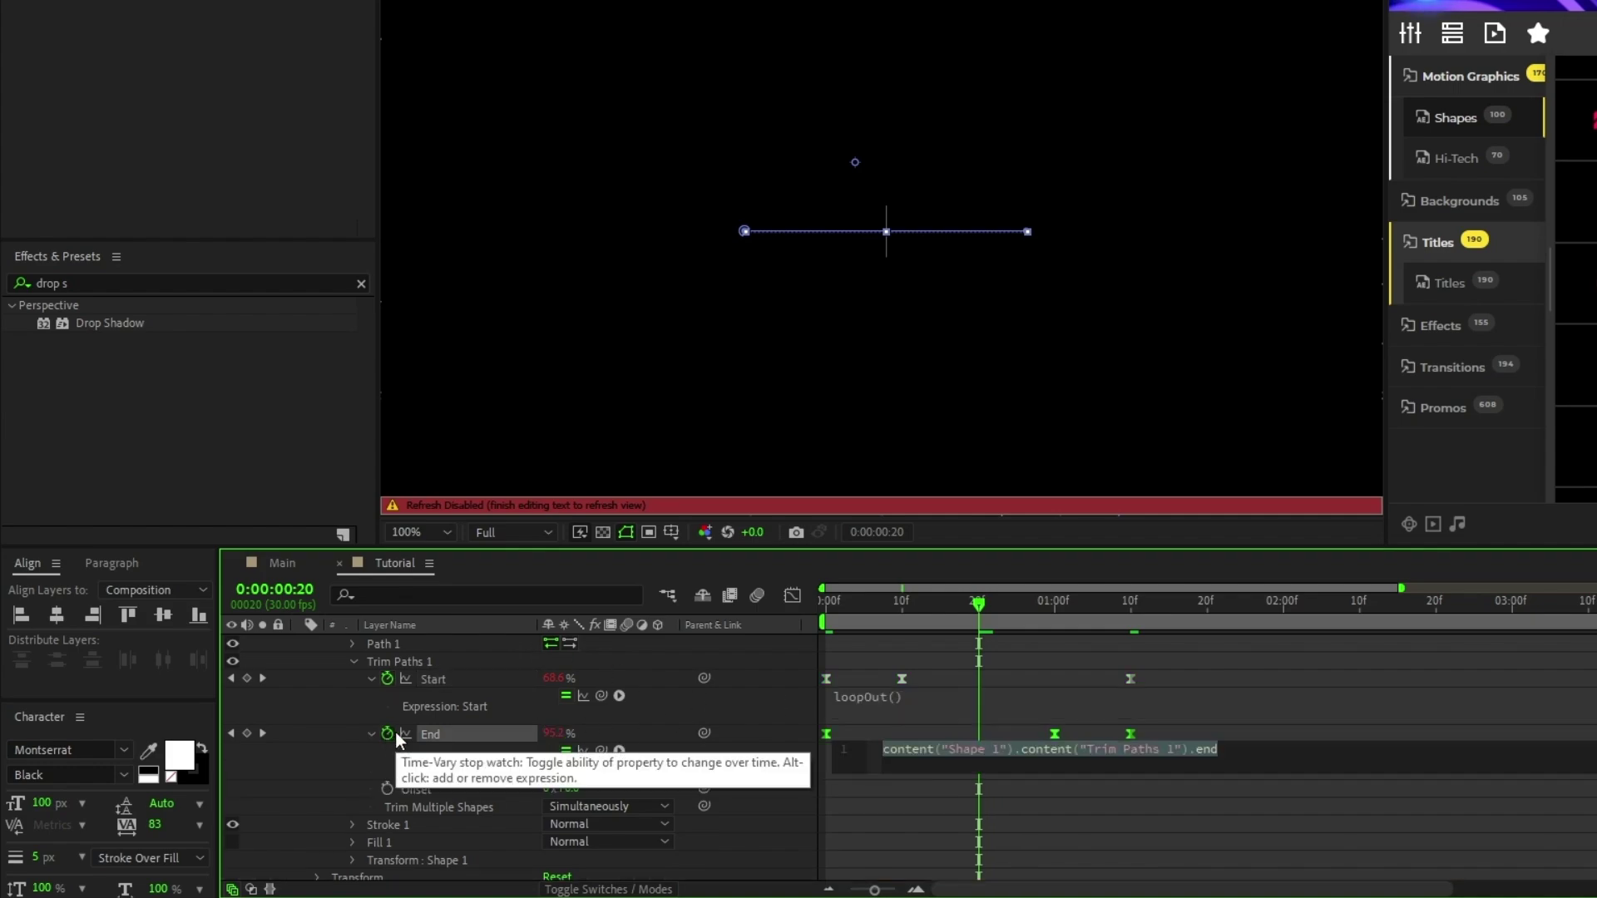
text(loopOut)
key(Return)
click(955, 614)
key(space)
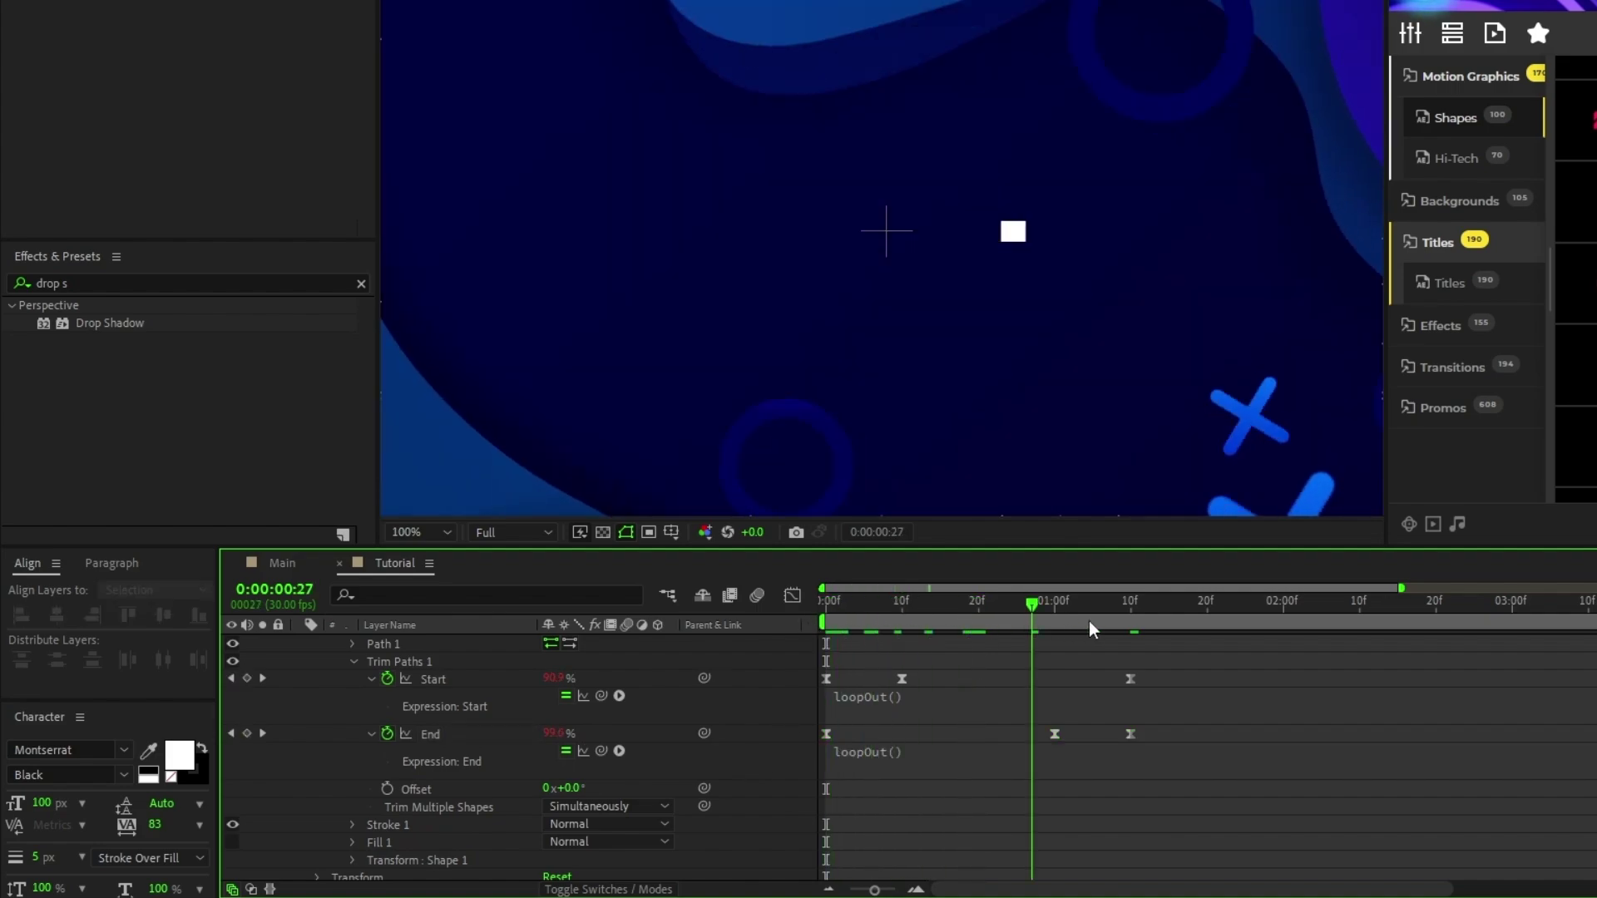
drag(1087, 637, 980, 623)
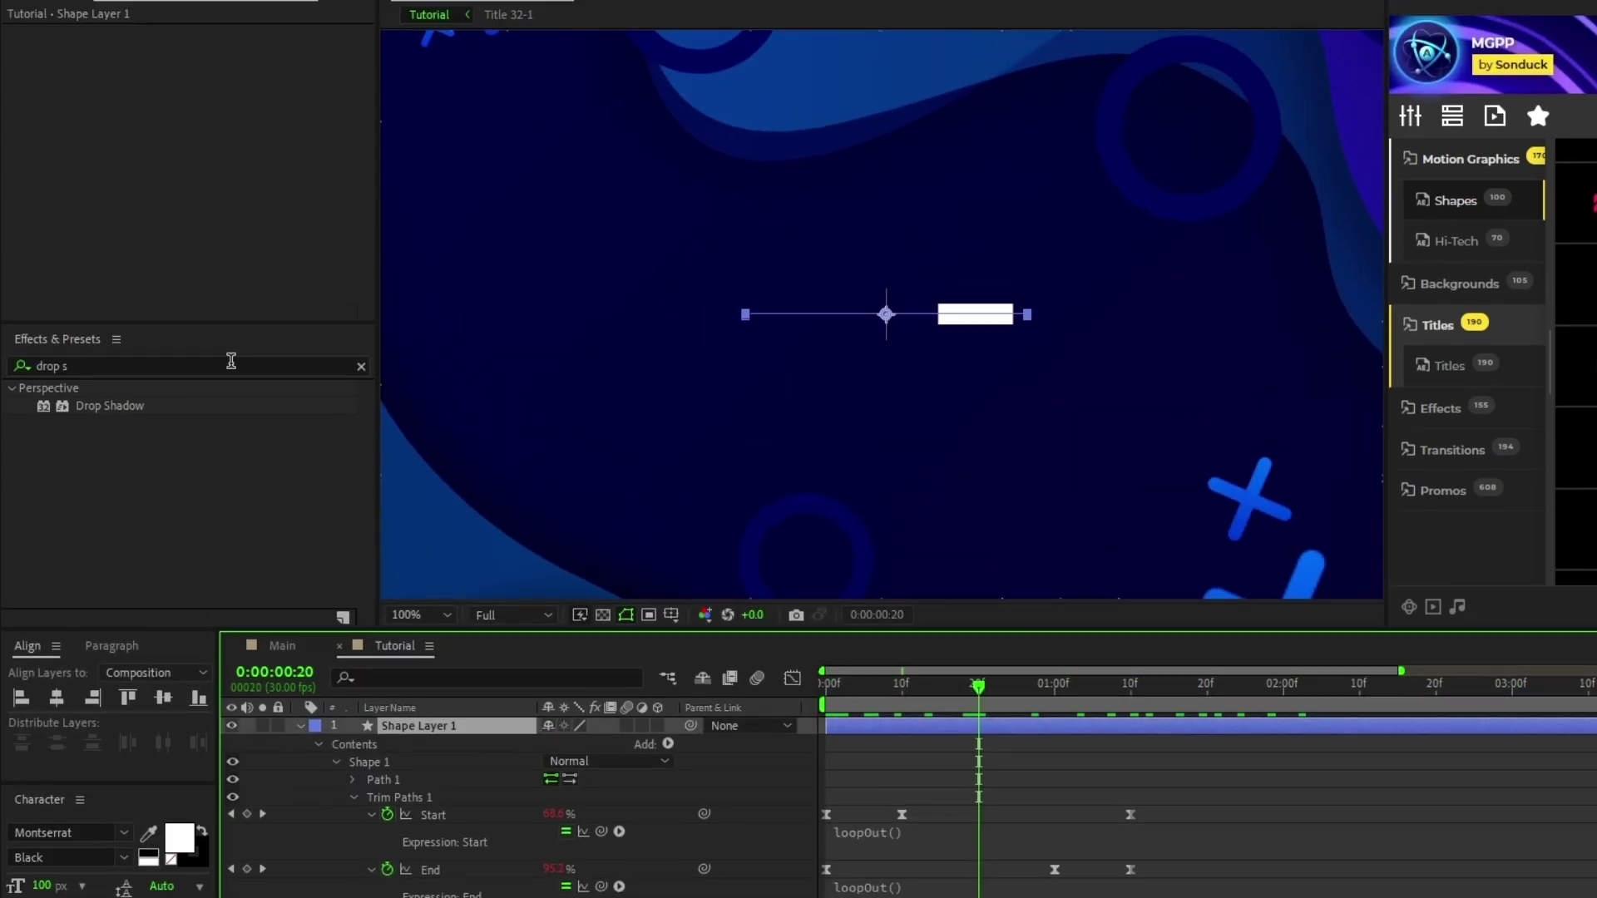
- Apply Gradient Ramp to the line, with the ramp starting at about 746, 540 and ending at about 1168, 539
click(221, 9)
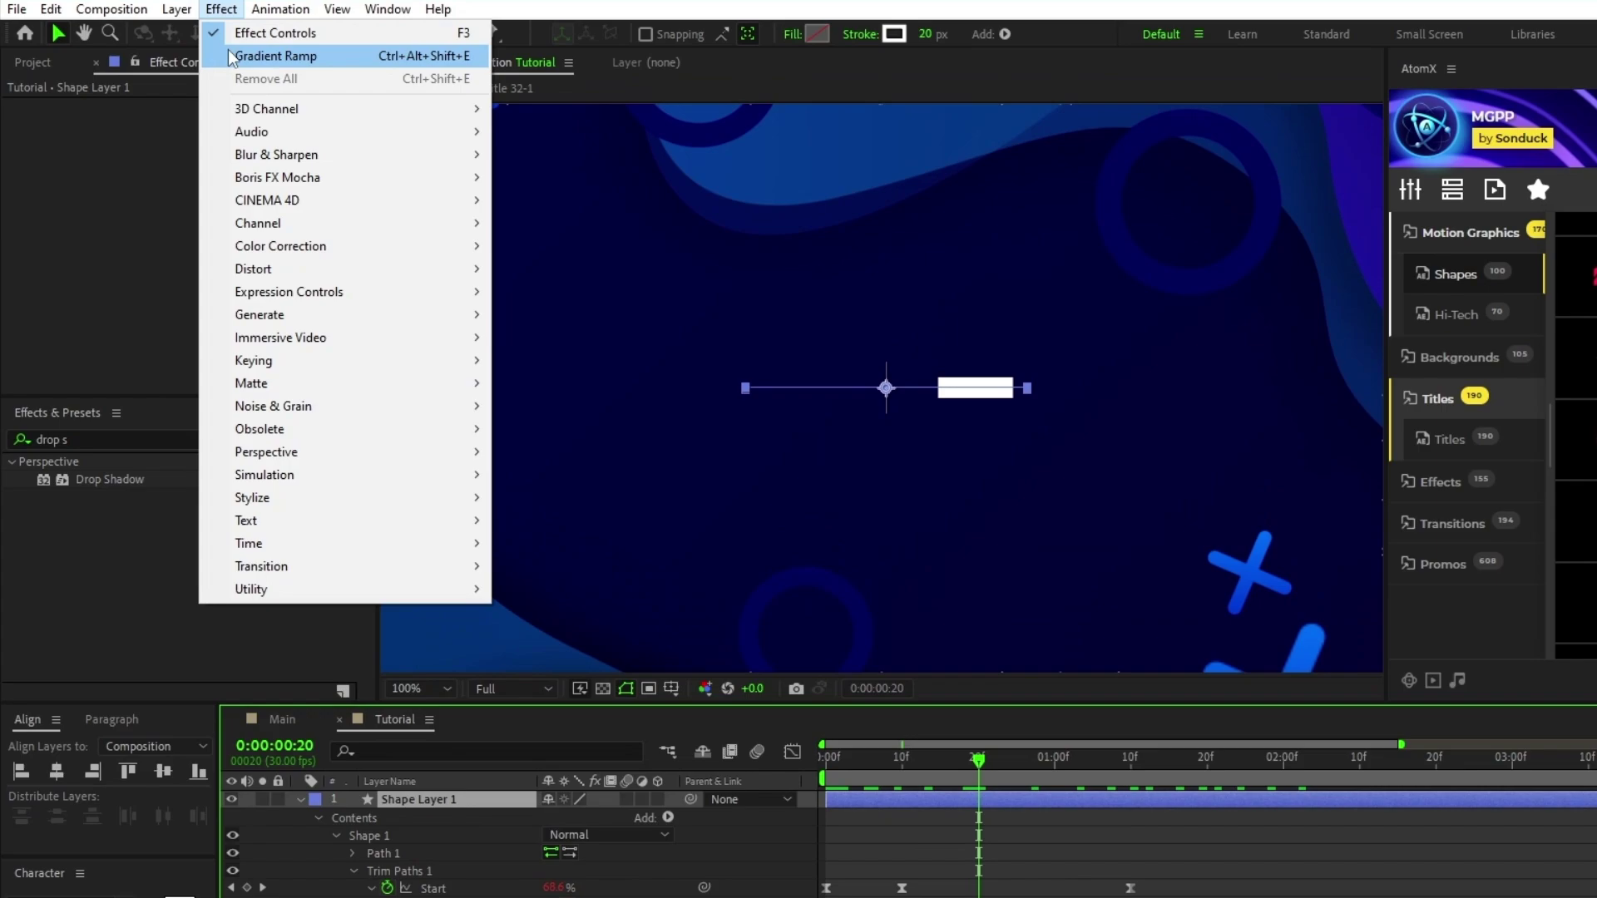
mouse_move(267, 310)
click(549, 702)
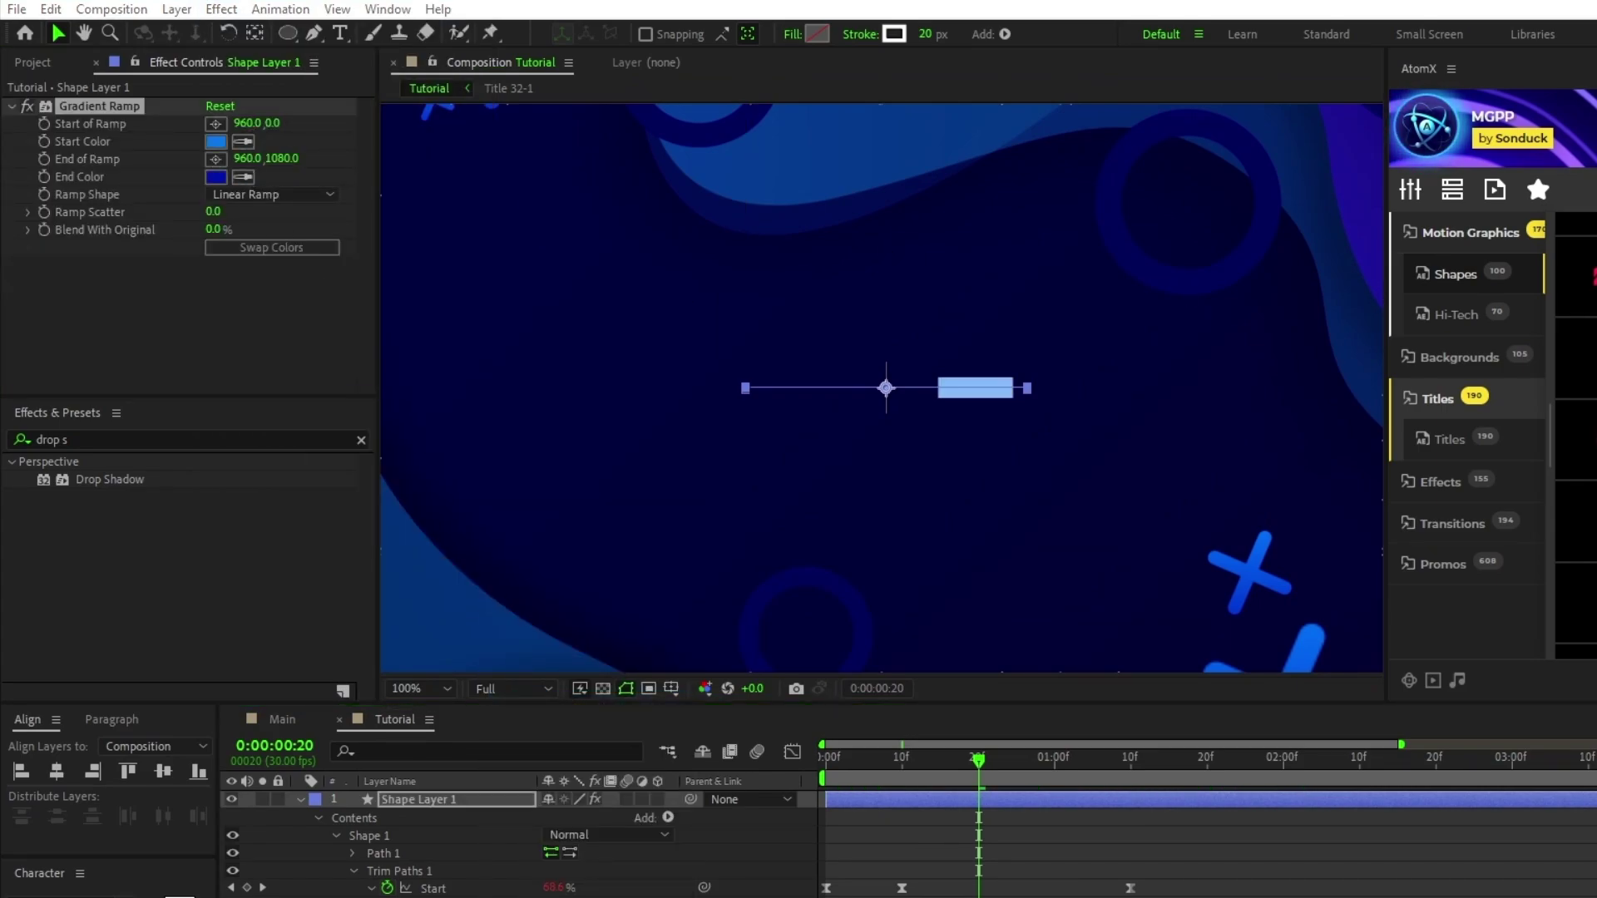
click(216, 123)
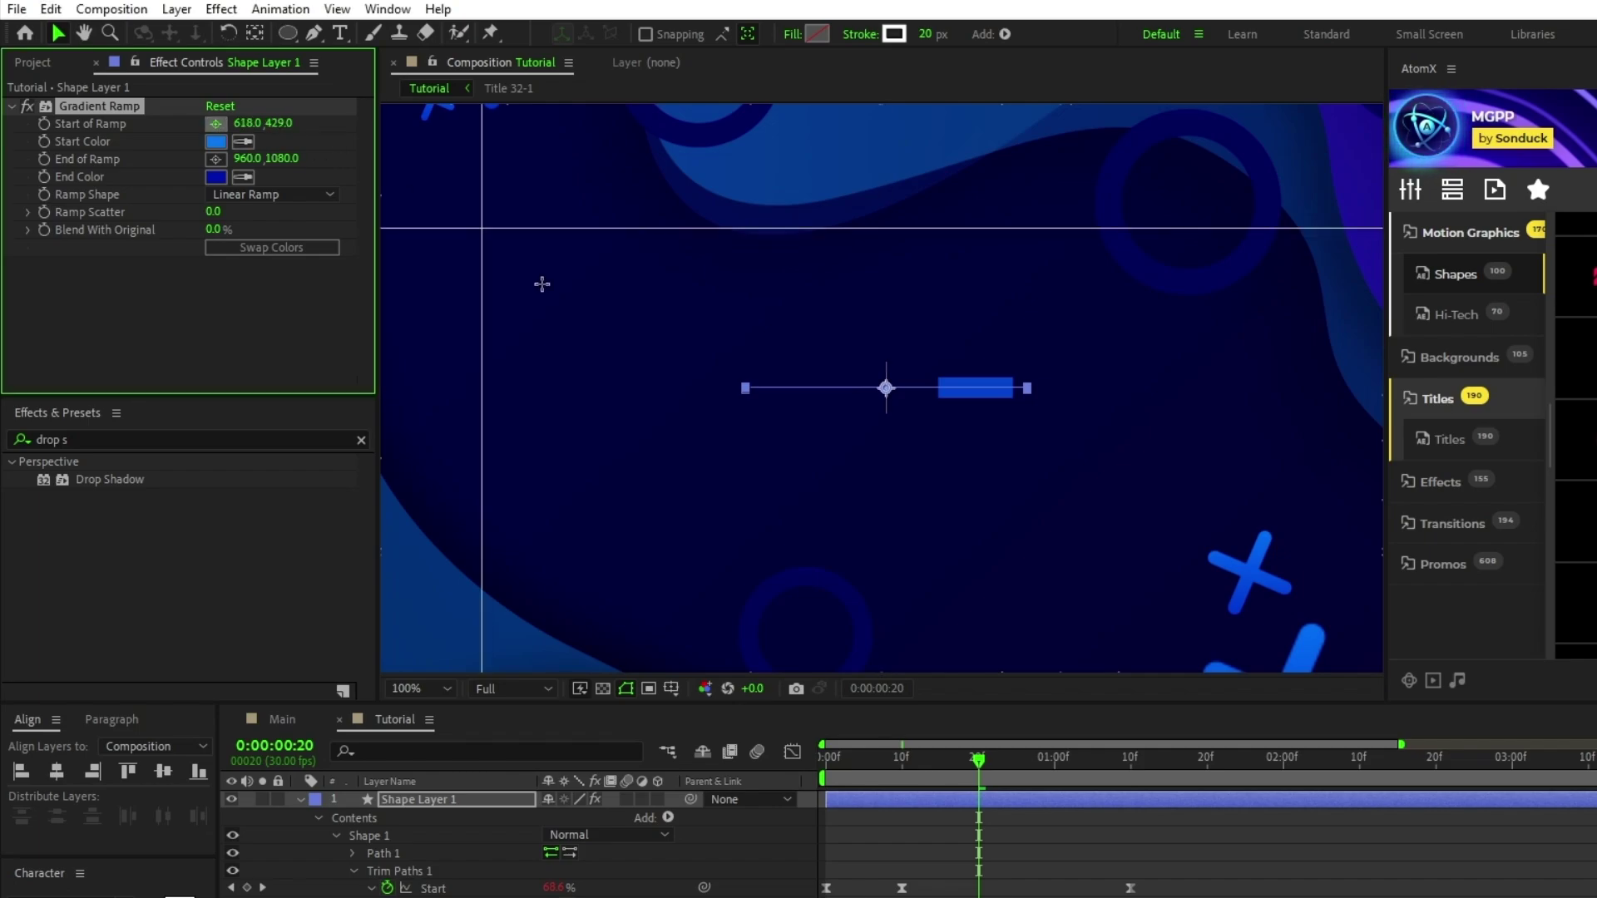
click(663, 387)
click(215, 158)
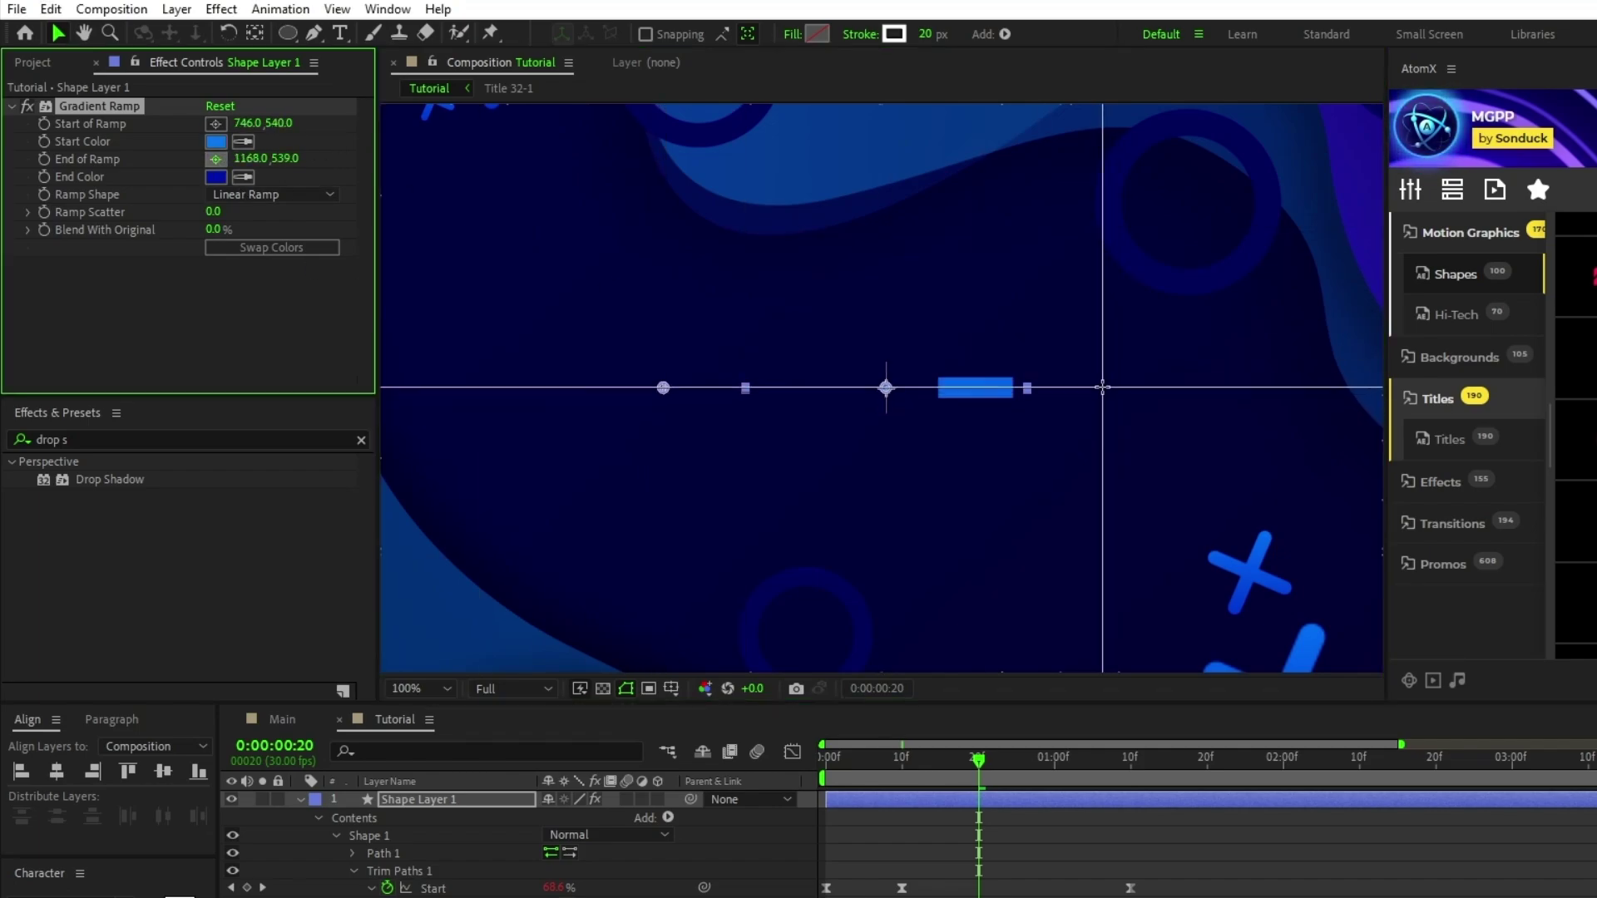
click(1102, 386)
- Pre-compose the line's shape layer as Line, moving all attributes into the new composition
right_click(413, 800)
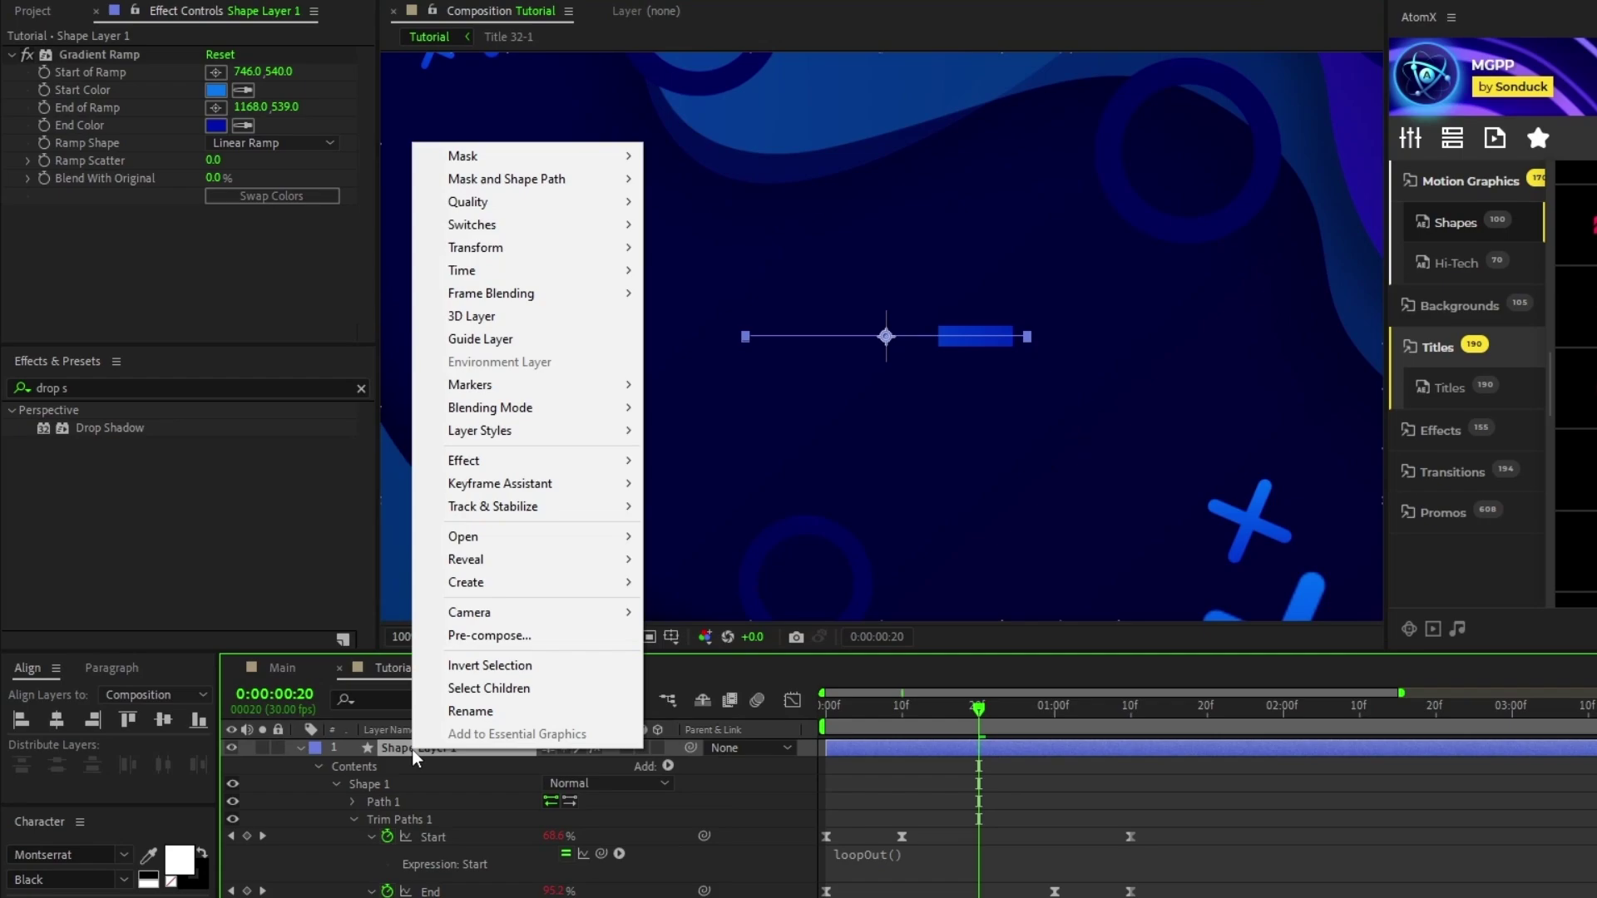
click(490, 636)
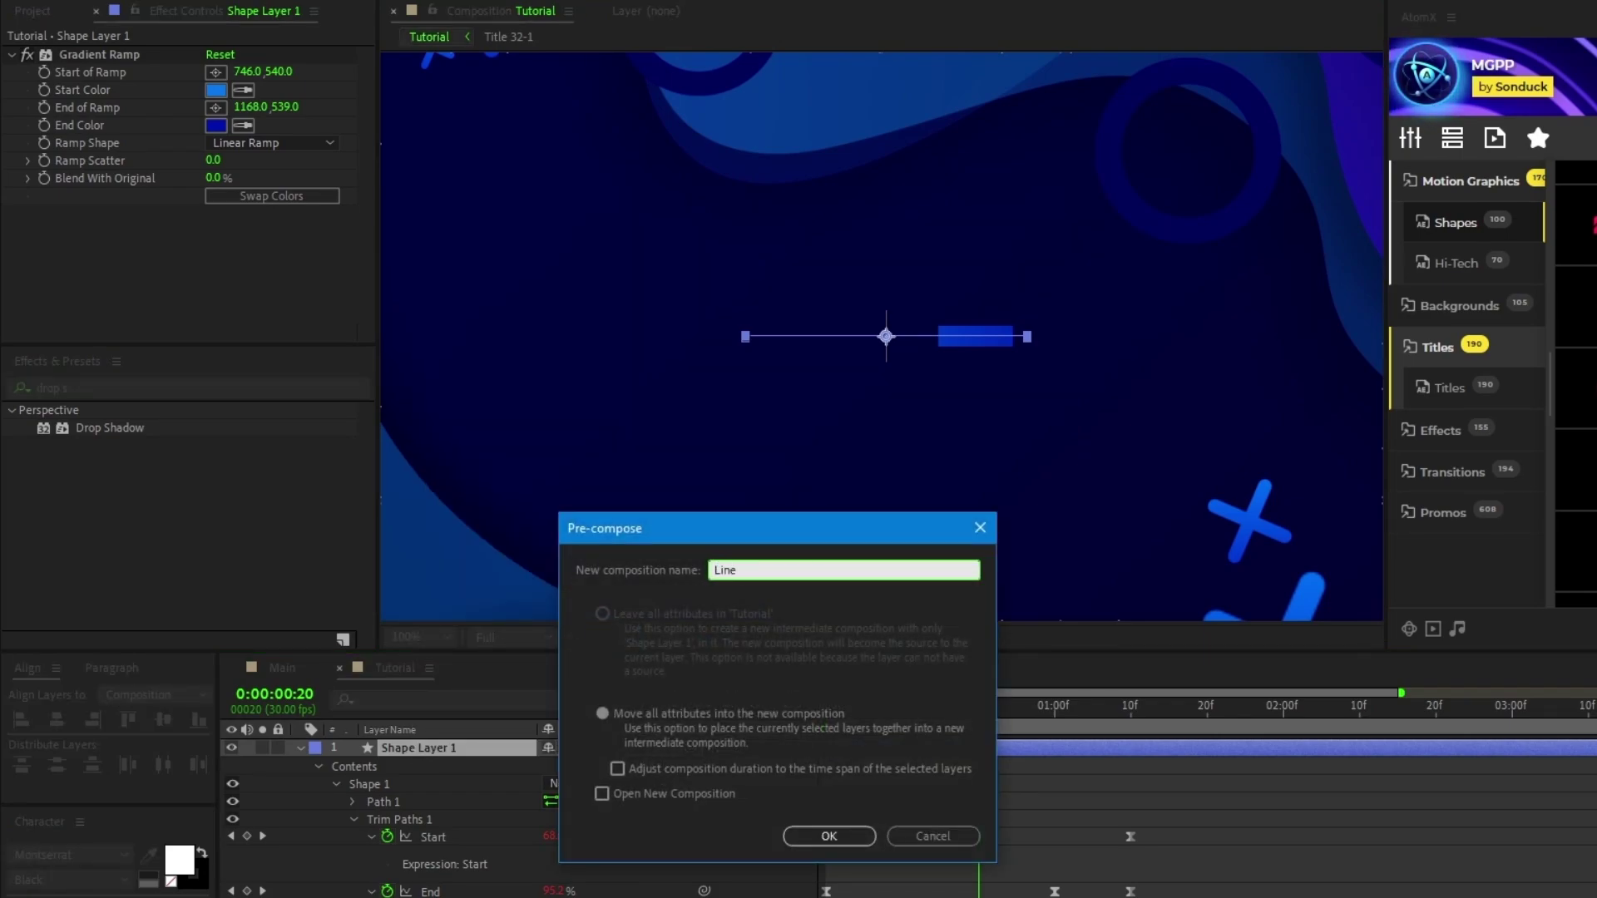
click(815, 837)
- Scale the Line layer to 118% and move it toward the lower-left waves, then place two duplicates scaled to 89% above it
scroll(883, 339, down, 1)
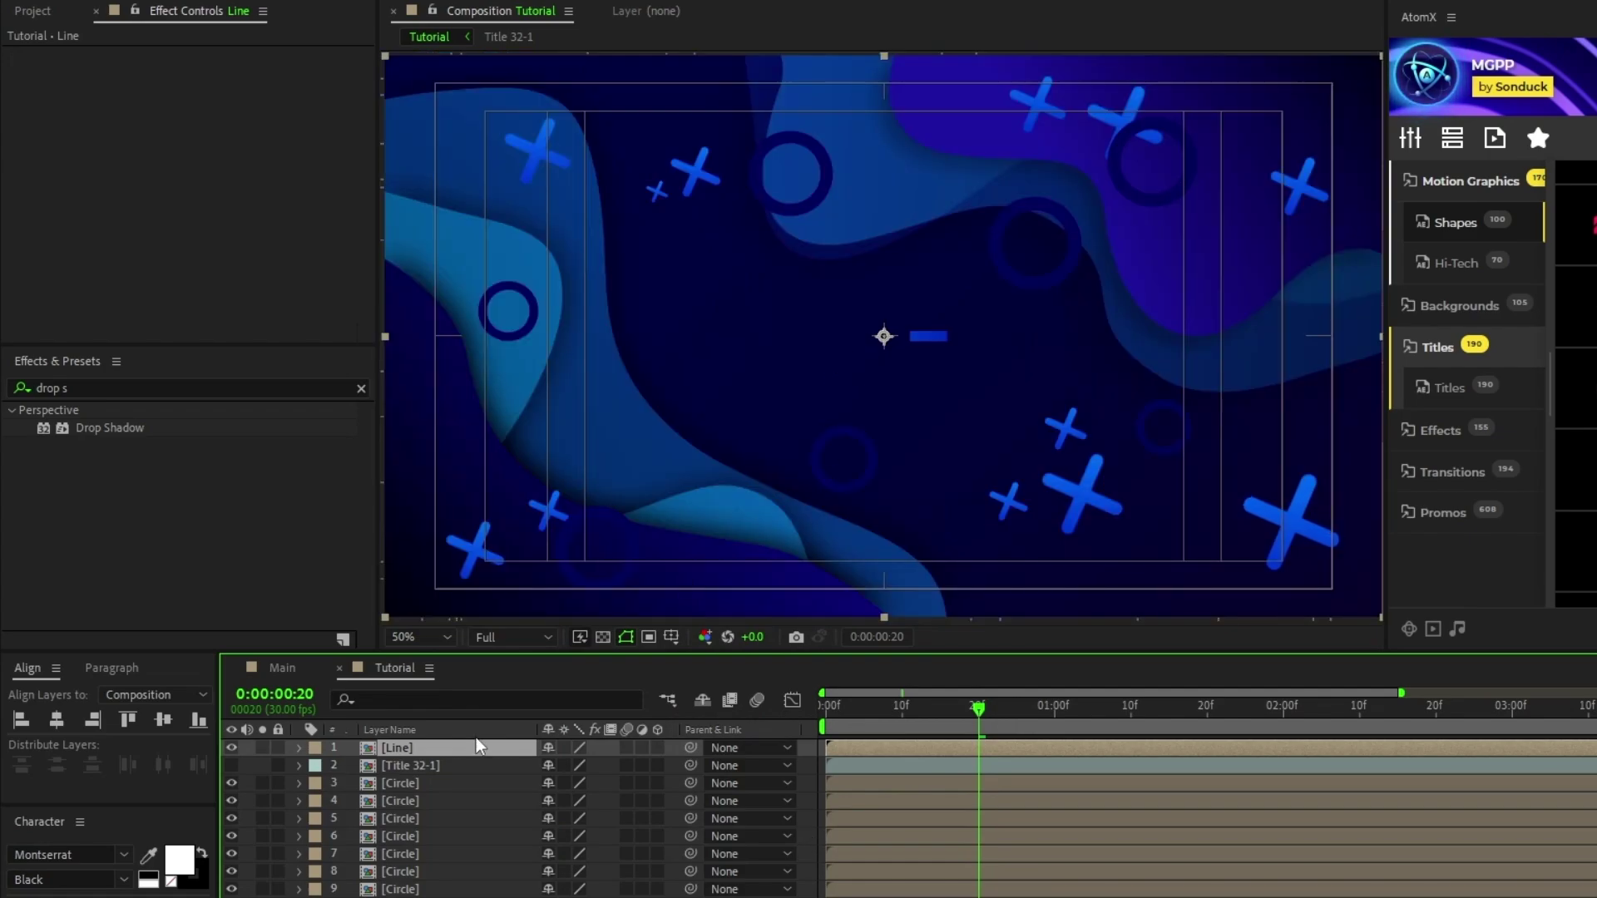
key(s)
drag(606, 766, 621, 766)
drag(934, 338, 603, 241)
key(ctrl+d)
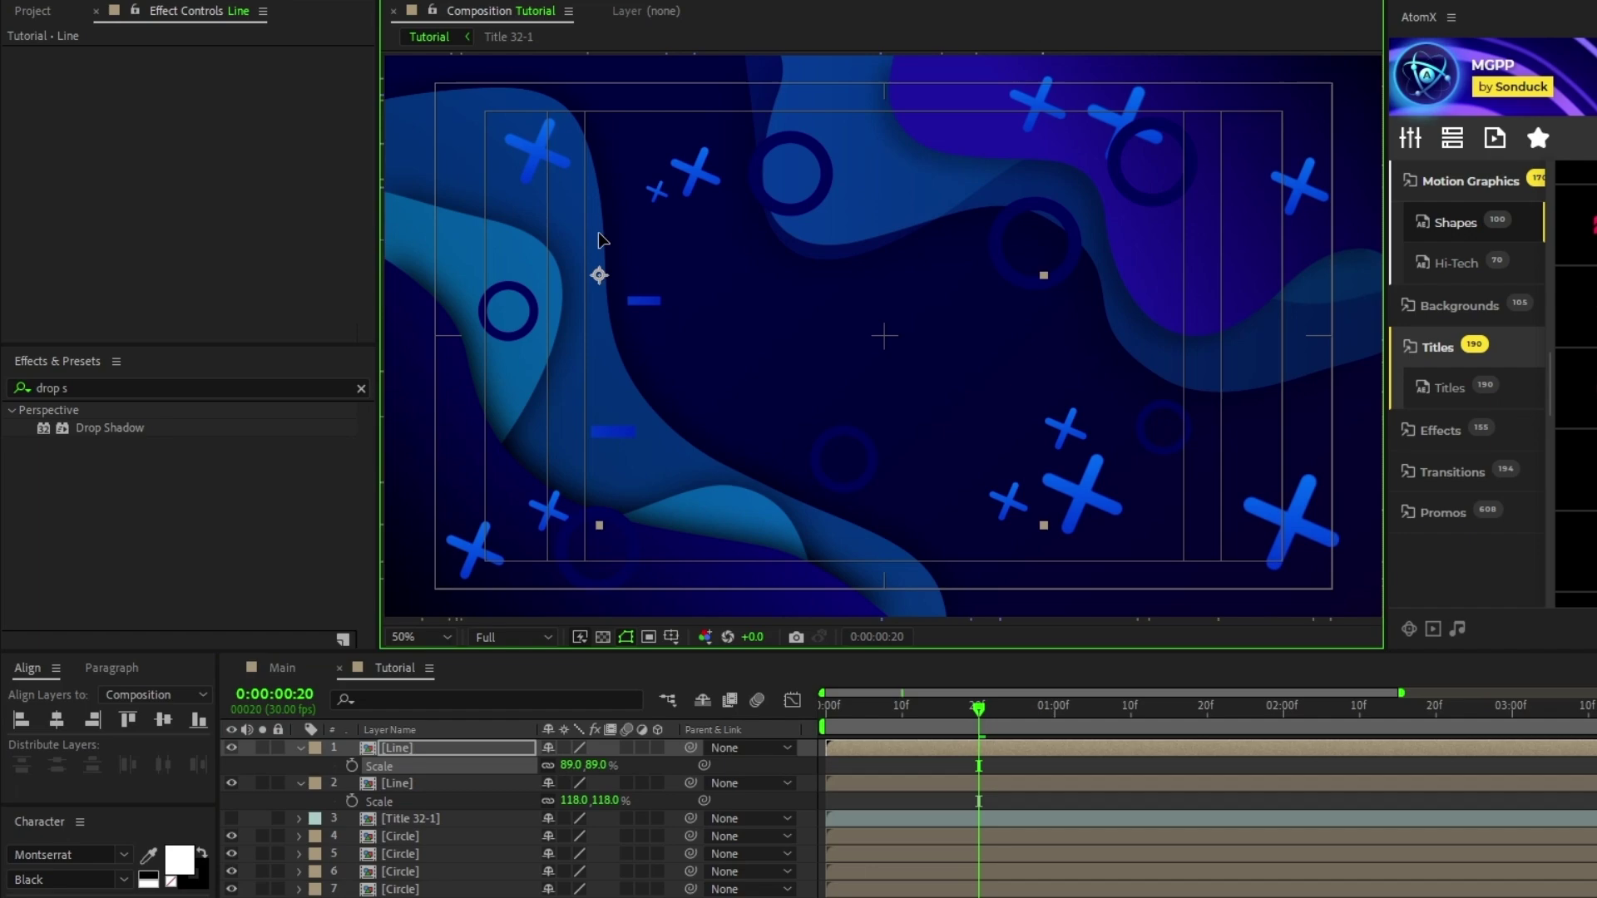
key(ctrl+d)
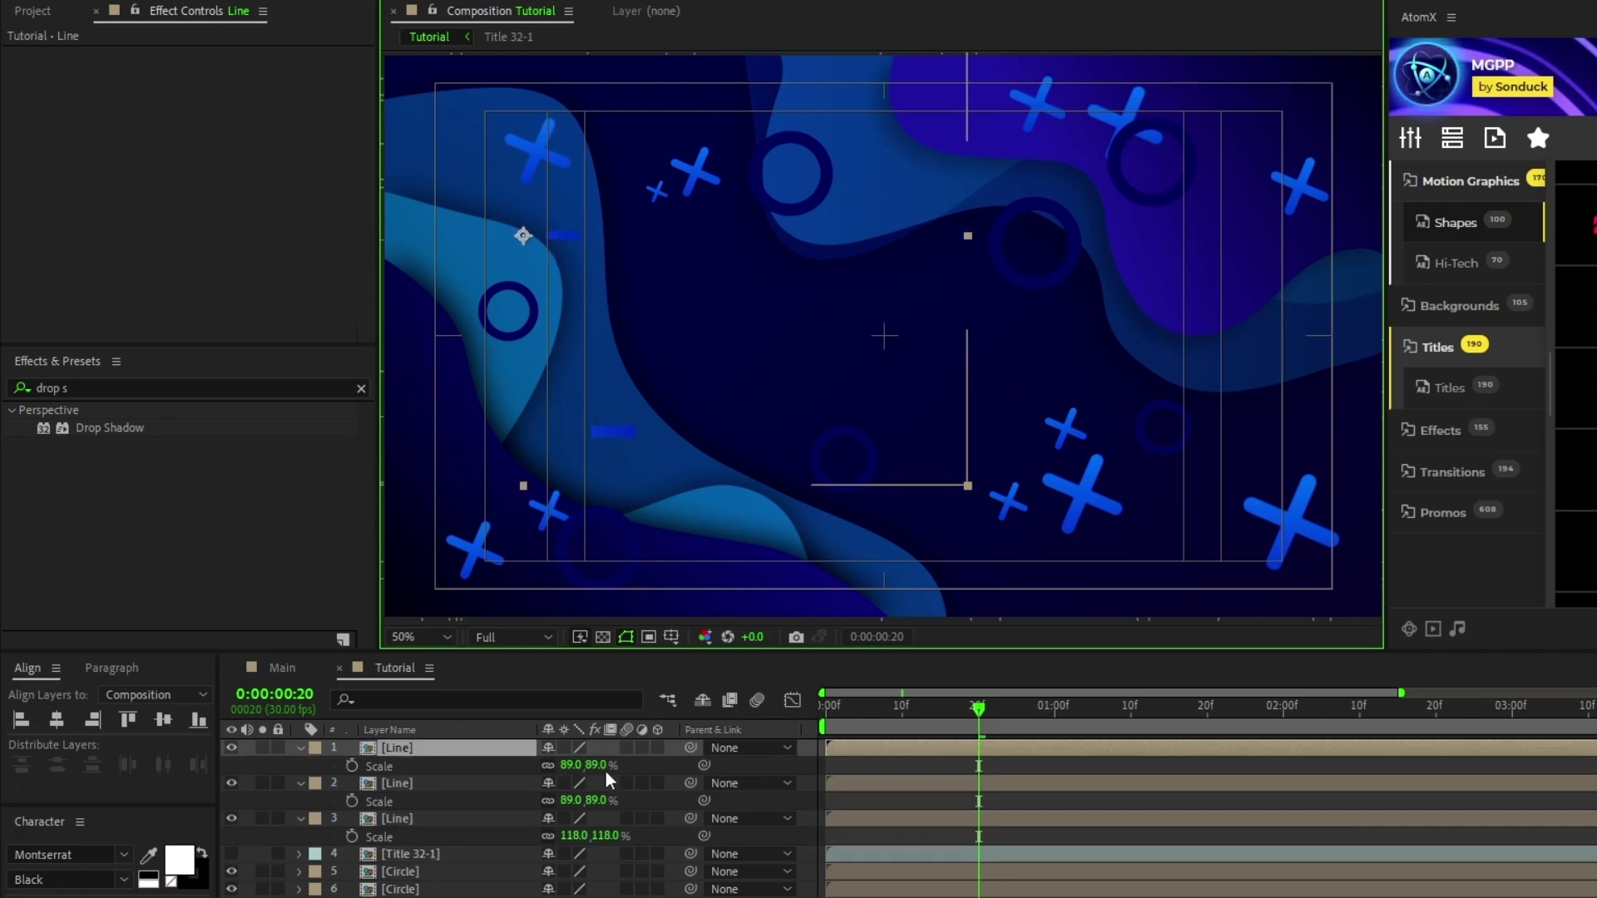